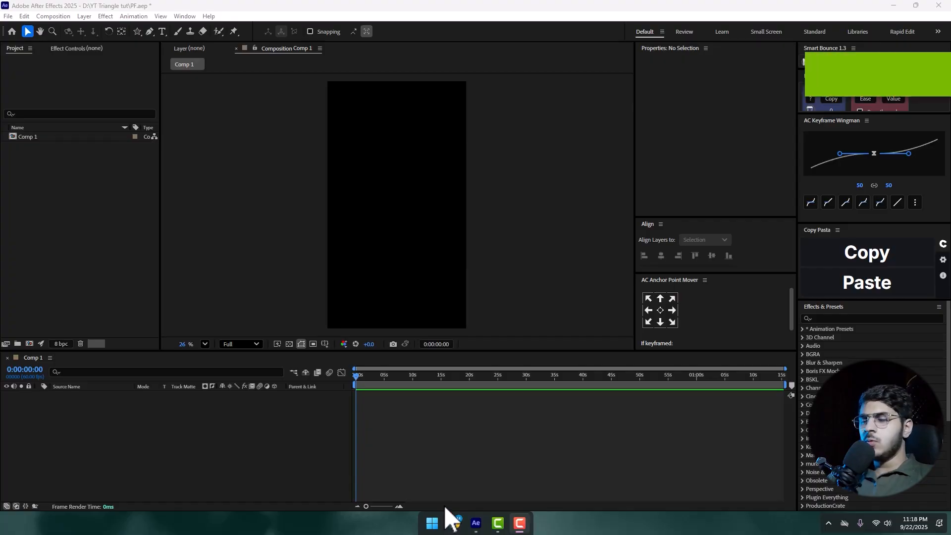
Draw a star with the Star tool over the upper part of the composition and reduce its points to three, forming a triangle
{"action": "mouse_move", "coordinate": [449, 525]}
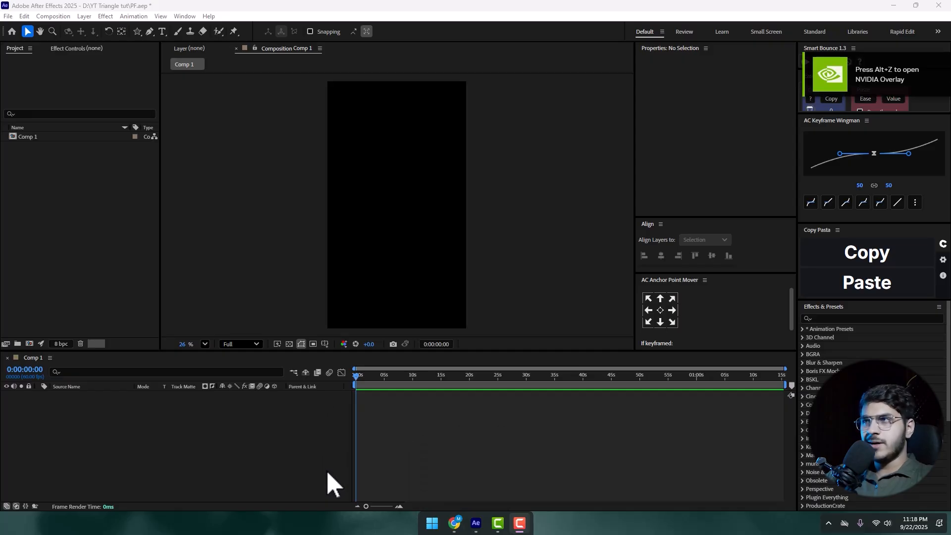
{"action": "left_click", "coordinate": [136, 32]}
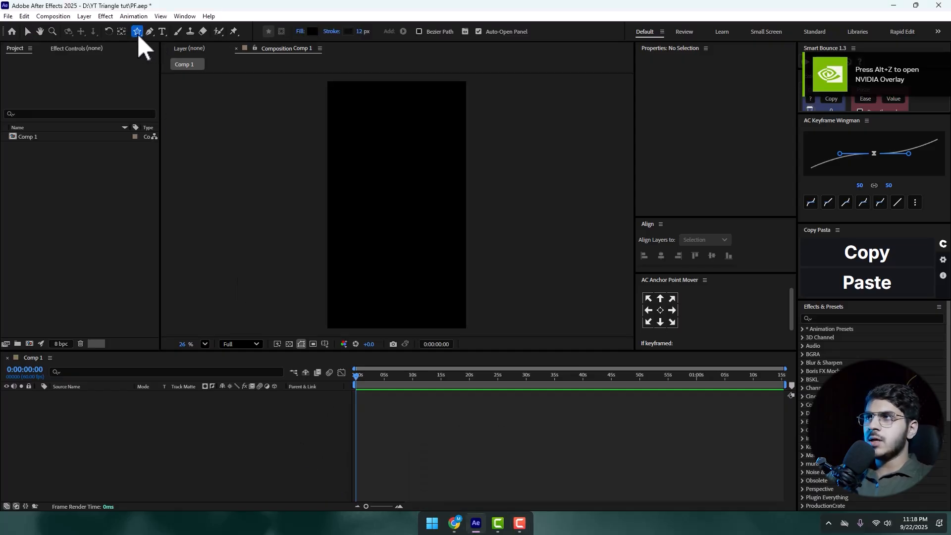
{"action": "left_click", "coordinate": [137, 32]}
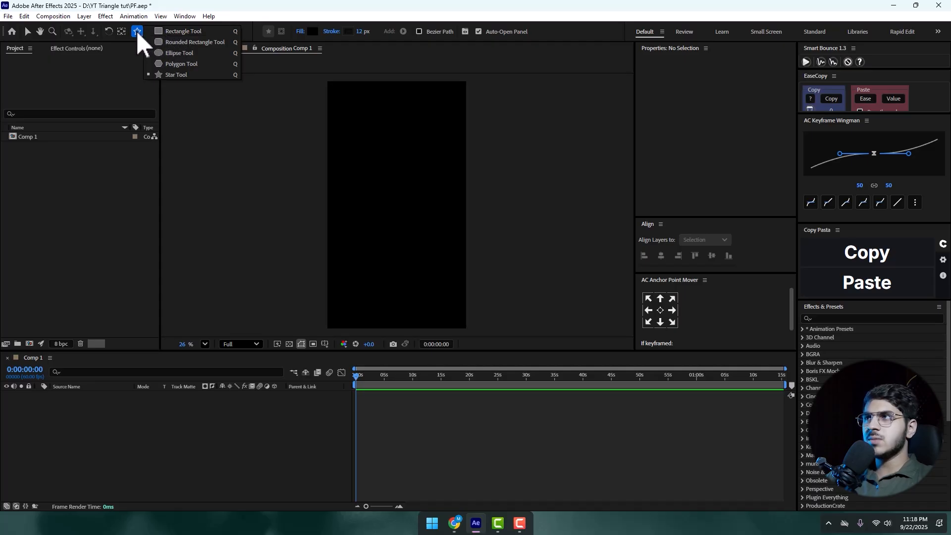
{"action": "left_click", "coordinate": [179, 73]}
{"action": "mouse_move", "coordinate": [351, 146]}
{"action": "left_mouse_down"}
{"action": "mouse_move", "coordinate": [369, 151]}
{"action": "mouse_move", "coordinate": [402, 205]}
{"action": "mouse_move", "coordinate": [418, 183]}
{"action": "left_mouse_up"}
{"action": "key", "text": "Up"}
{"action": "key", "text": "Up"}
{"action": "key", "text": "Up"}
{"action": "key", "text": "Up"}
{"action": "key", "text": "Up"}
{"action": "key", "text": "Down"}
{"action": "key", "text": "Down"}
{"action": "key", "text": "Down"}
{"action": "key", "text": "Down"}
{"action": "key", "text": "Down"}
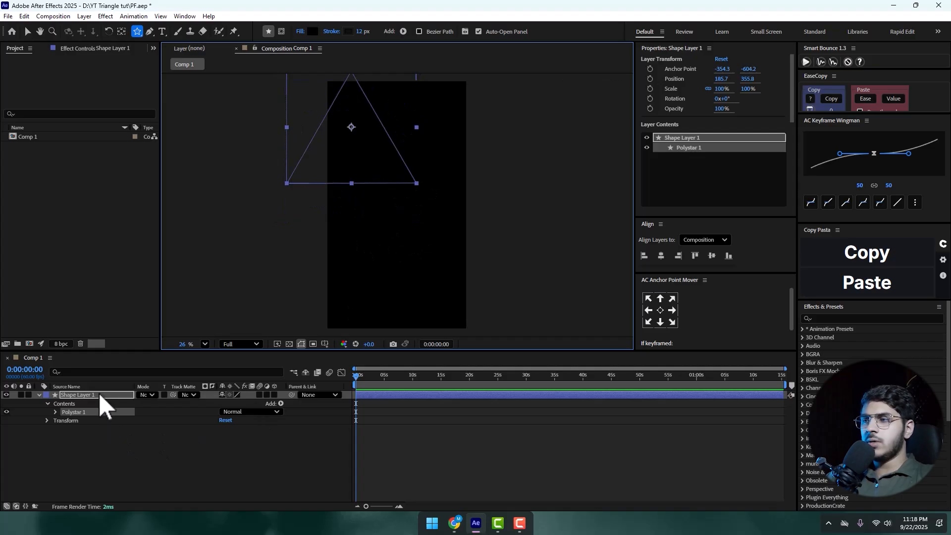
Delete the first triangle layer and draw a new triangle with the Star tool in the upper part of the composition
{"action": "left_click", "coordinate": [101, 396]}
{"action": "key", "text": "Delete"}
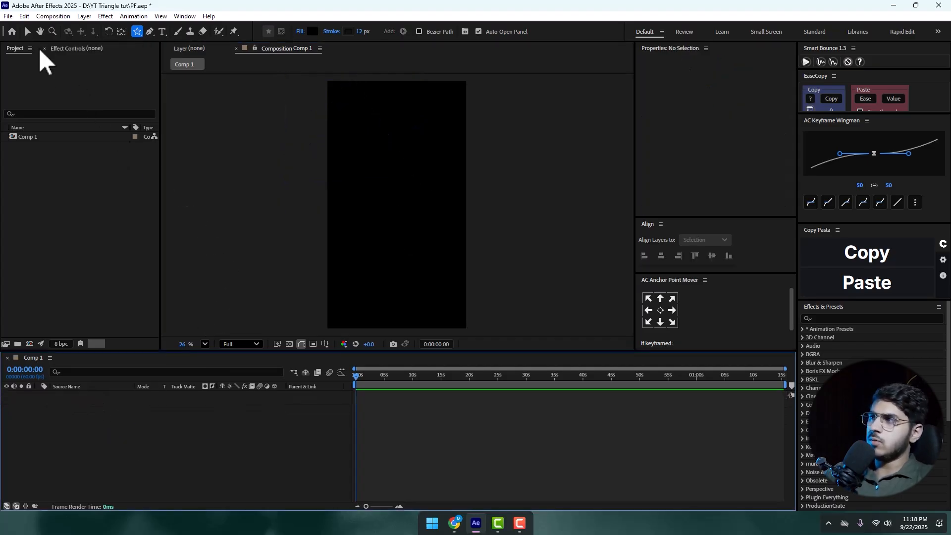
{"action": "left_click", "coordinate": [28, 33]}
{"action": "left_click", "coordinate": [137, 32]}
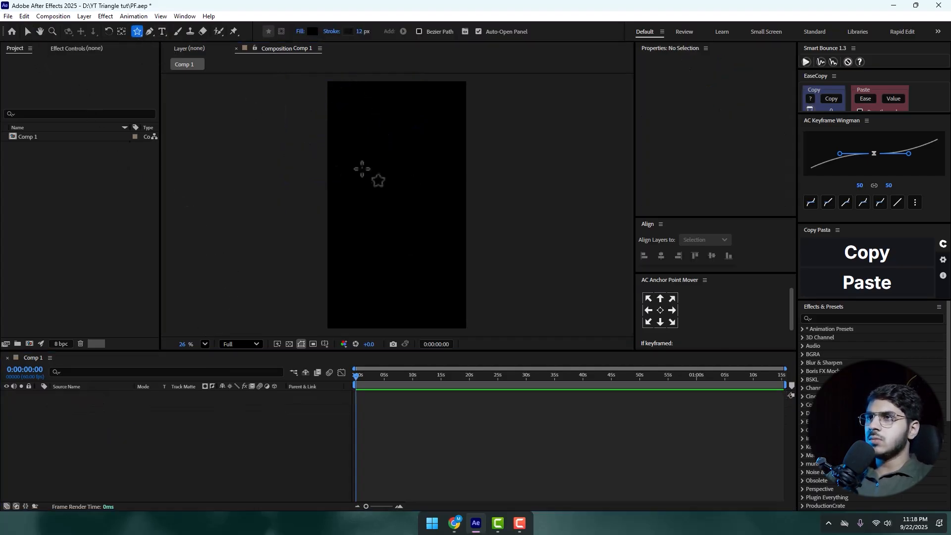
{"action": "left_click_drag", "start_coordinate": [358, 158], "coordinate": [399, 203]}
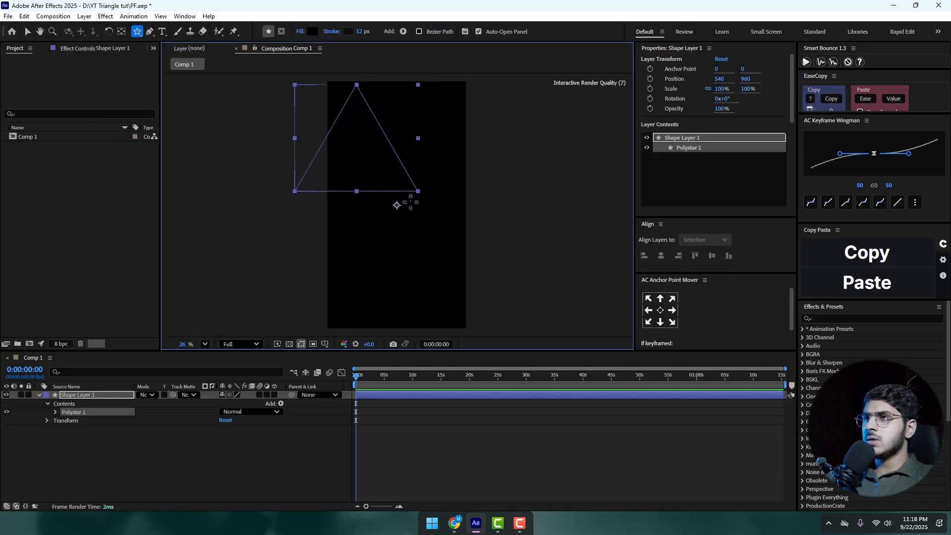
Align the triangle layer to the composition's horizontal and vertical centre
{"action": "left_click", "coordinate": [27, 33]}
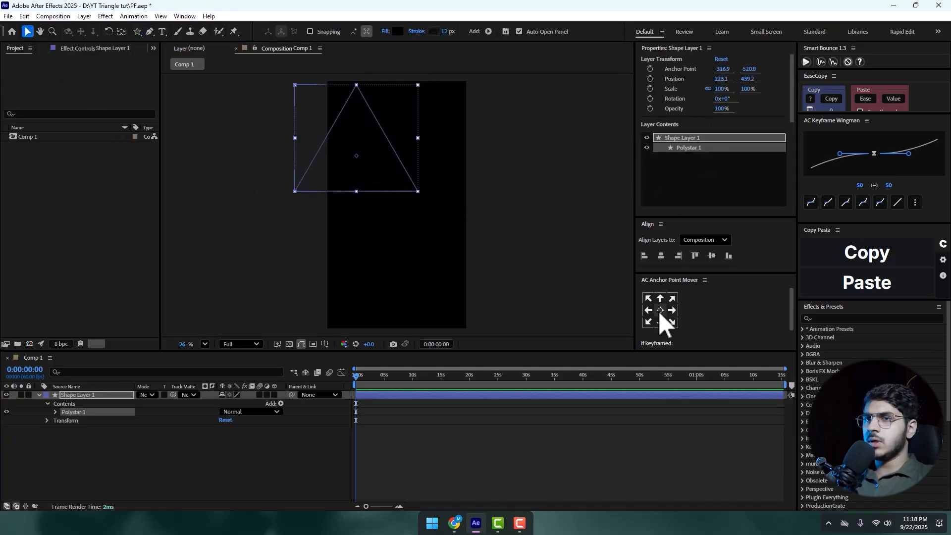
{"action": "left_click", "coordinate": [662, 255]}
{"action": "left_click", "coordinate": [712, 256]}
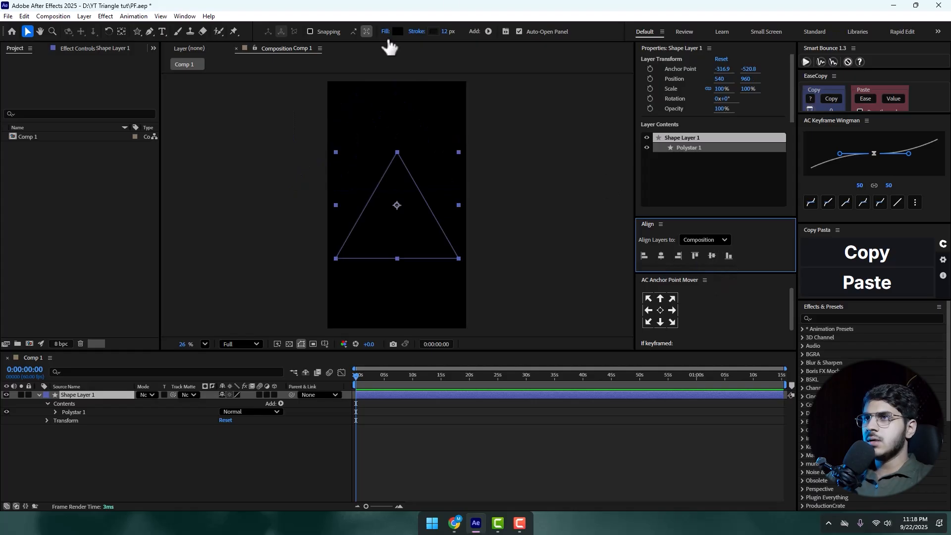
Set the triangle's fill colour to light grey and its stroke colour to red
{"action": "left_click", "coordinate": [398, 31]}
{"action": "type", "text": "ffffff"}
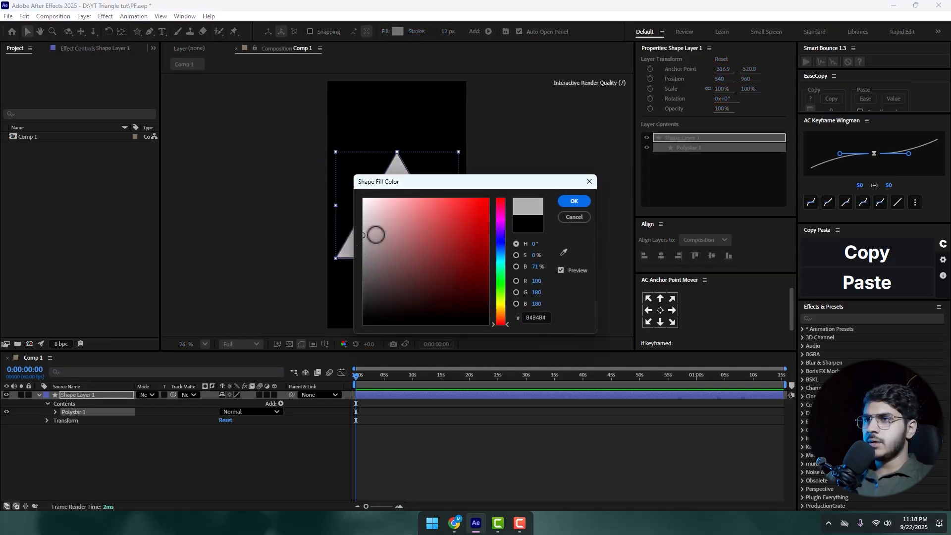
{"action": "left_click", "coordinate": [574, 201]}
{"action": "left_click", "coordinate": [437, 32]}
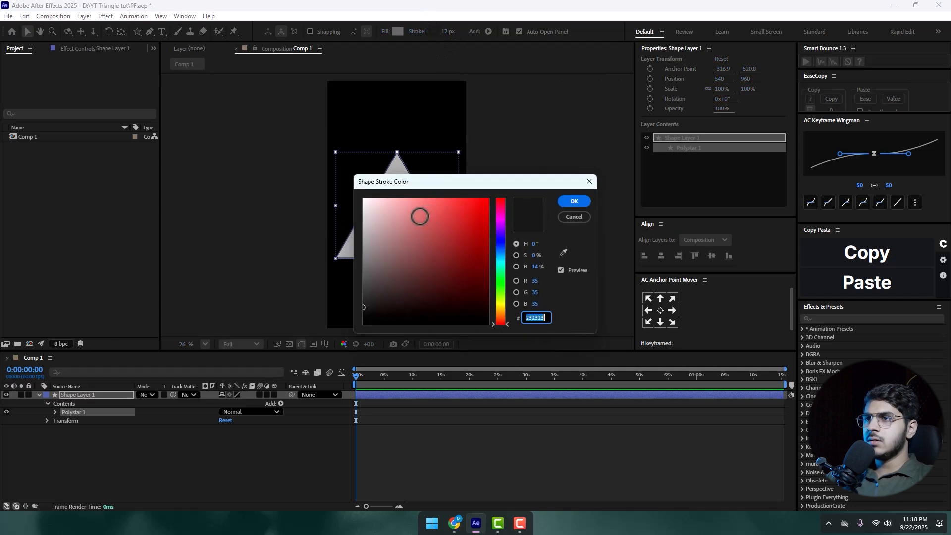
{"action": "left_click", "coordinate": [465, 224]}
{"action": "left_click", "coordinate": [574, 201]}
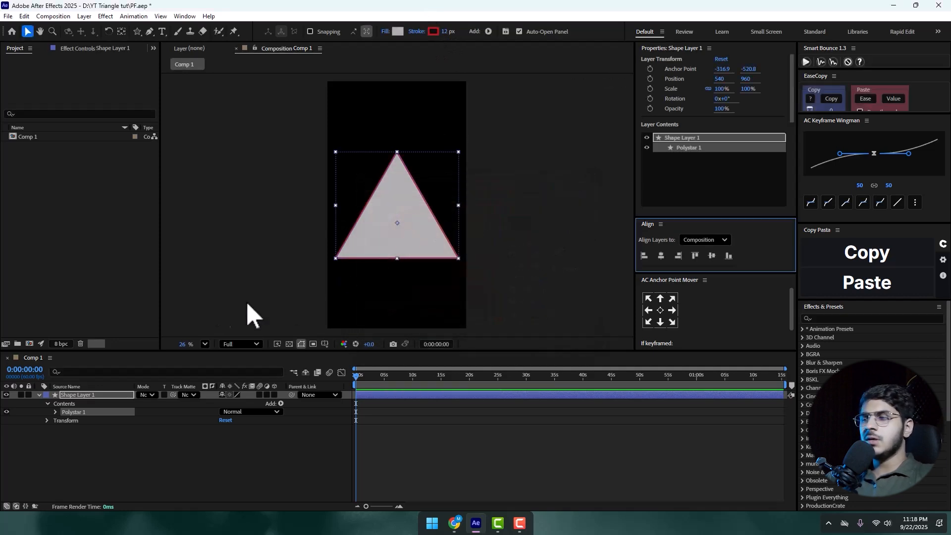
Rename the triangle's shape layer to "Triangle", then collapse its properties and deselect it
{"action": "right_click", "coordinate": [80, 395]}
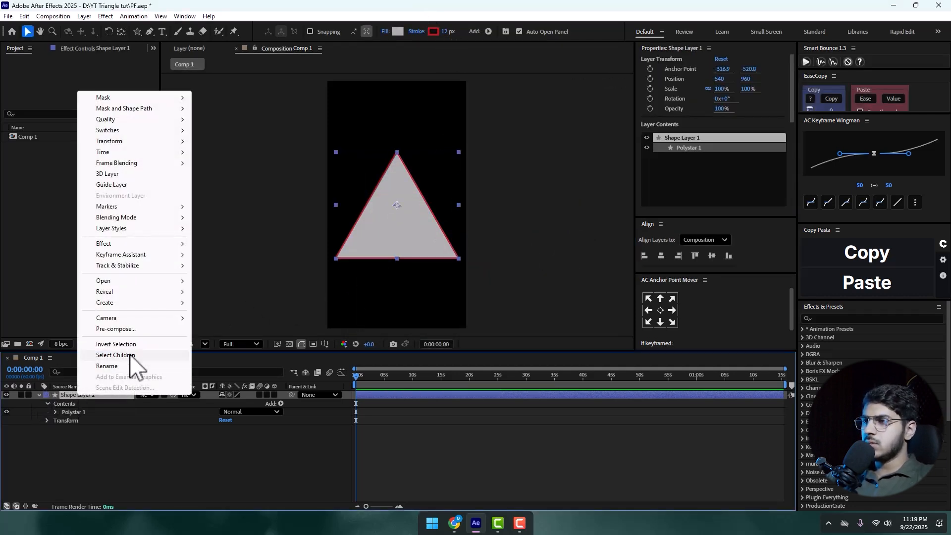
{"action": "left_click", "coordinate": [131, 365]}
{"action": "type", "text": "Tr"}
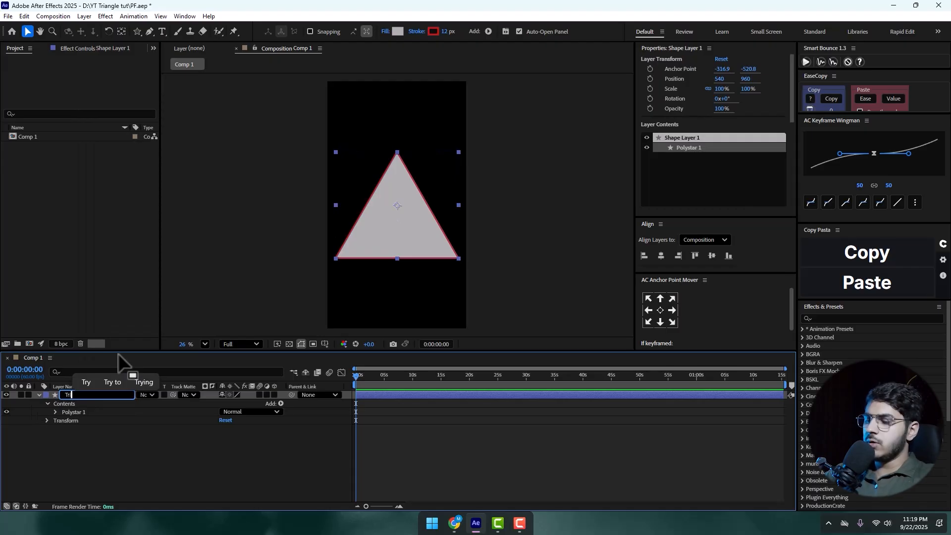
{"action": "type", "text": "iangle"}
{"action": "key", "text": "Return"}
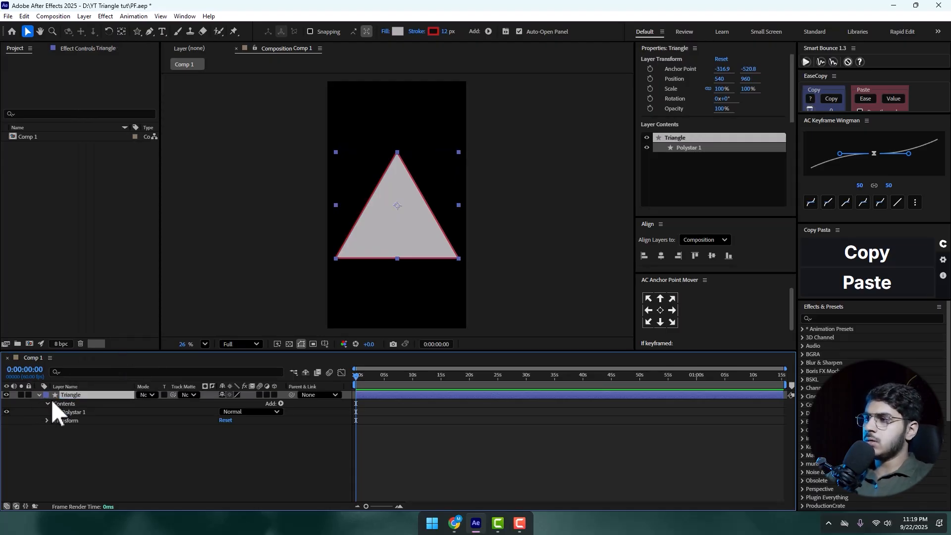
{"action": "left_click", "coordinate": [38, 395]}
{"action": "left_click", "coordinate": [119, 432]}
Draw a closed trapezoid with the Pen tool over the triangle's base section, following both slanted edges, as a new shape layer
{"action": "scroll", "coordinate": [358, 218], "scroll_direction": "up", "scroll_amount": 5}
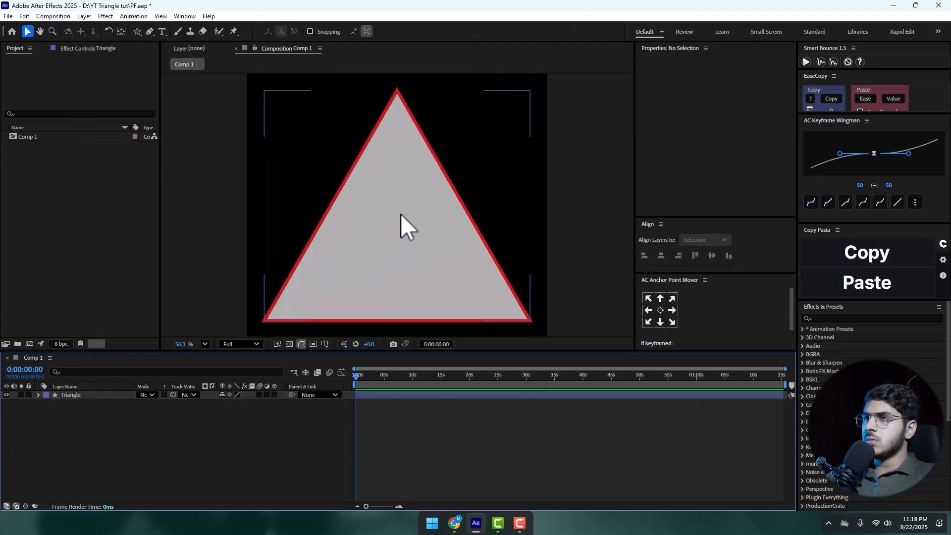
{"action": "left_click_drag", "start_coordinate": [397, 164], "coordinate": [394, 159]}
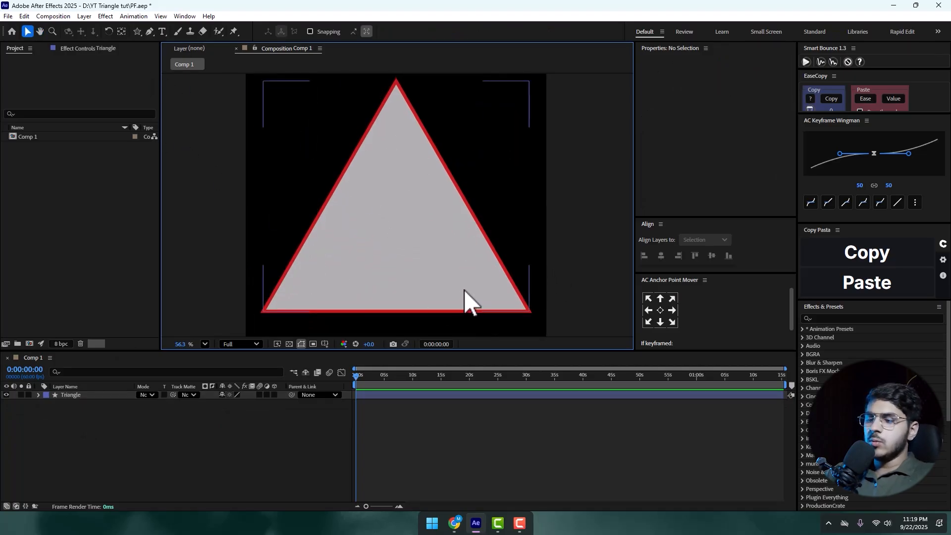
{"action": "scroll", "coordinate": [462, 284], "scroll_direction": "down", "scroll_amount": 2}
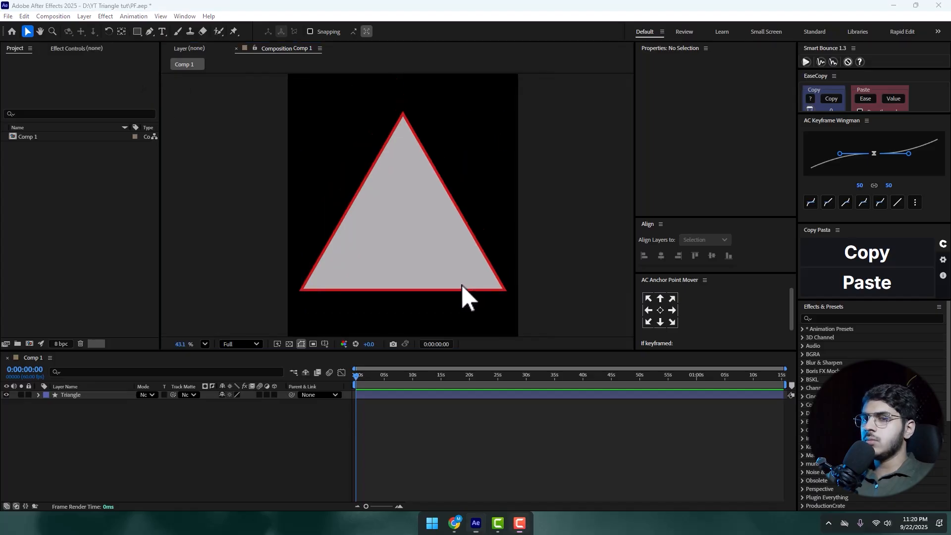
{"action": "left_click", "coordinate": [149, 32]}
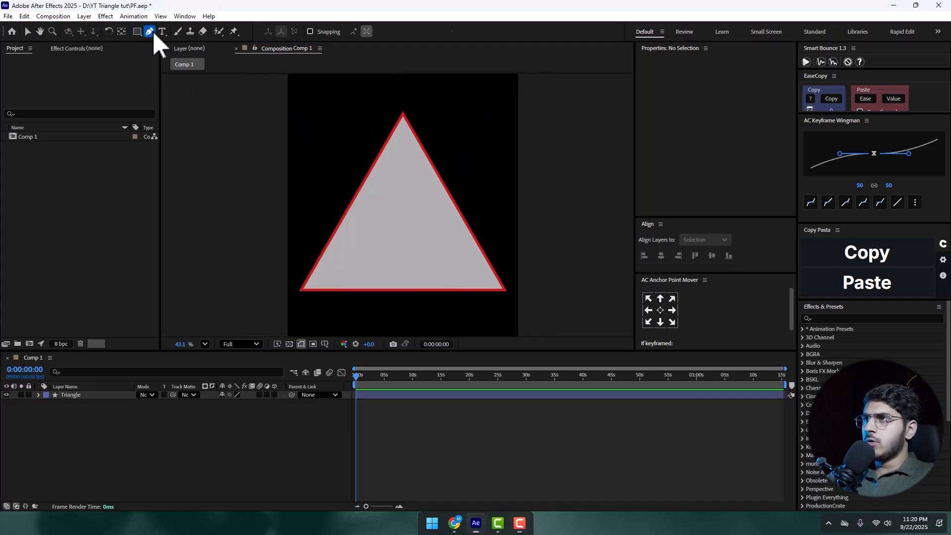
{"action": "scroll", "coordinate": [363, 290], "scroll_direction": "up", "scroll_amount": 2}
{"action": "left_click_drag", "start_coordinate": [379, 252], "coordinate": [381, 210]}
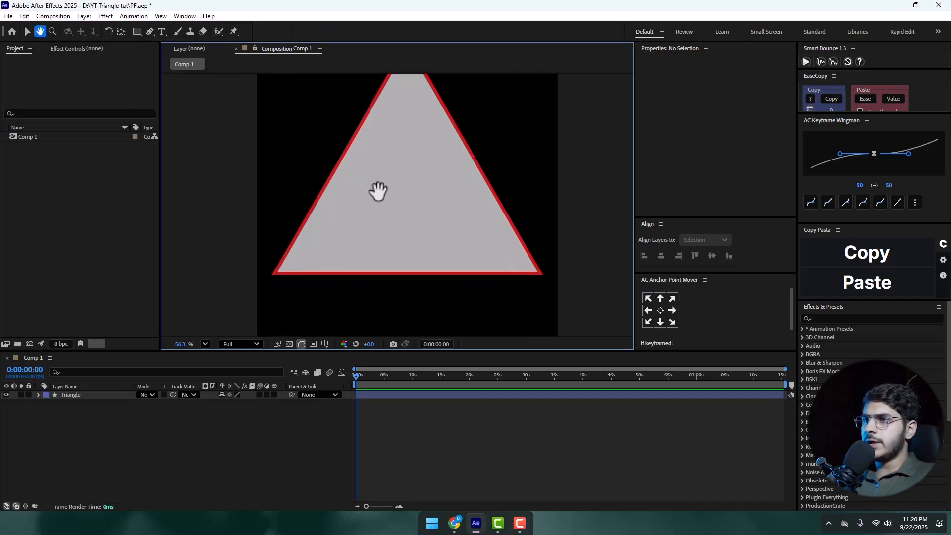
{"action": "left_click", "coordinate": [274, 272]}
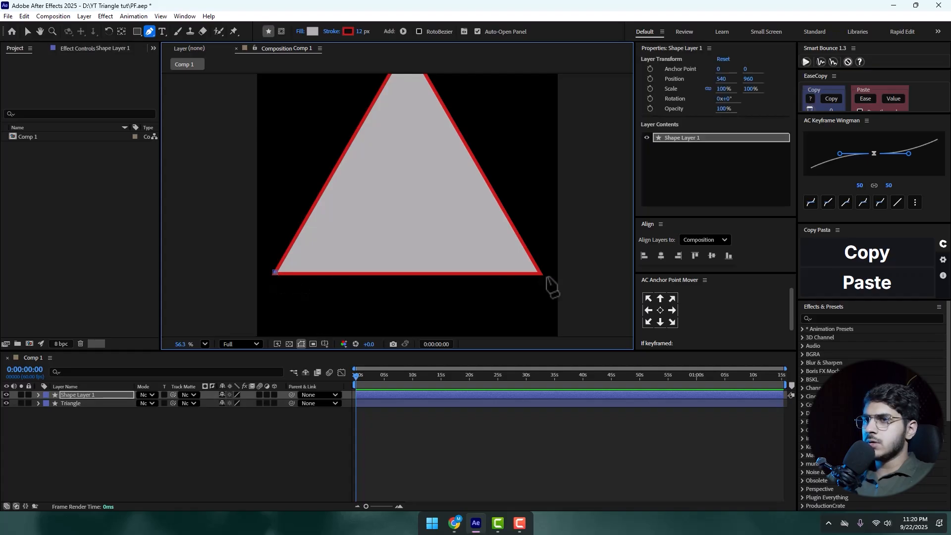
{"action": "left_click", "coordinate": [540, 273]}
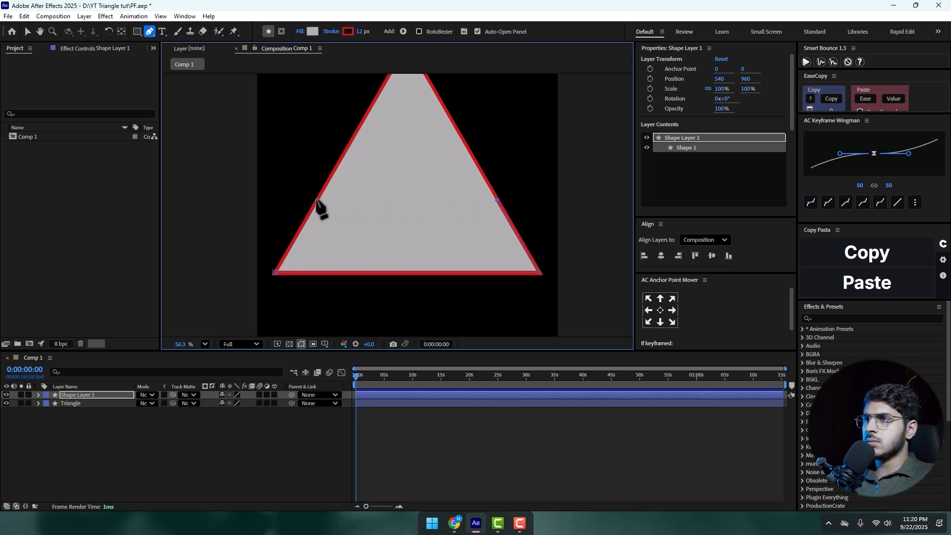
{"action": "left_click", "coordinate": [316, 200]}
{"action": "left_click", "coordinate": [275, 272]}
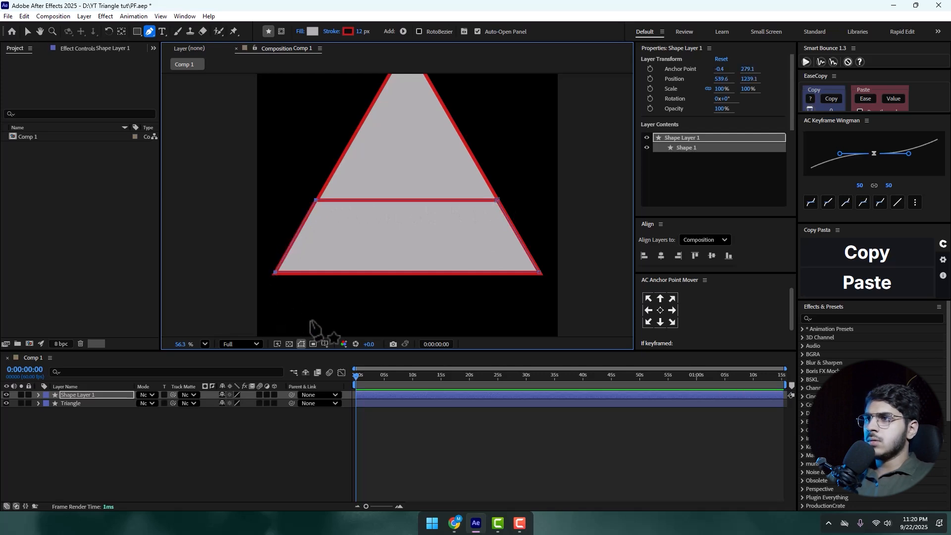
Rename the base trapezoid's shape layer to "T1"
{"action": "right_click", "coordinate": [82, 395]}
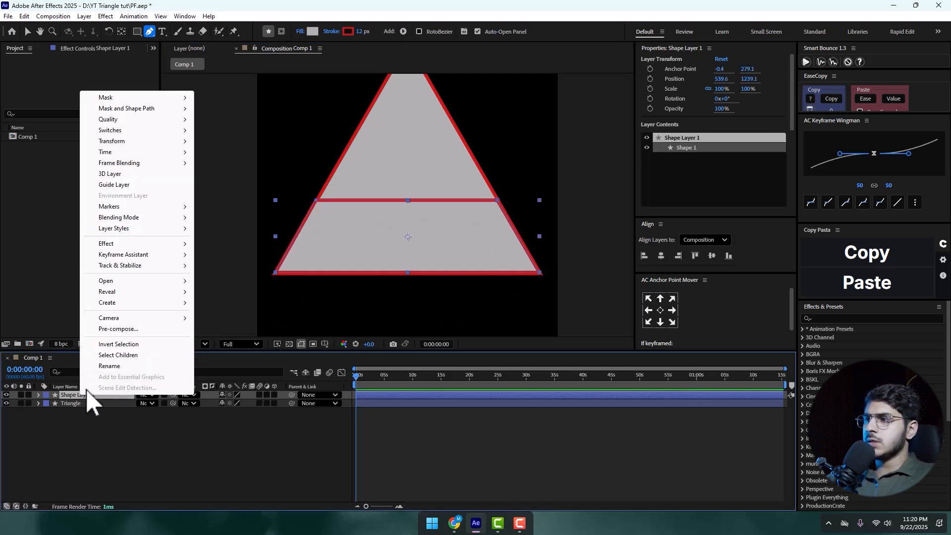
{"action": "left_click", "coordinate": [111, 369]}
{"action": "type", "text": "T"}
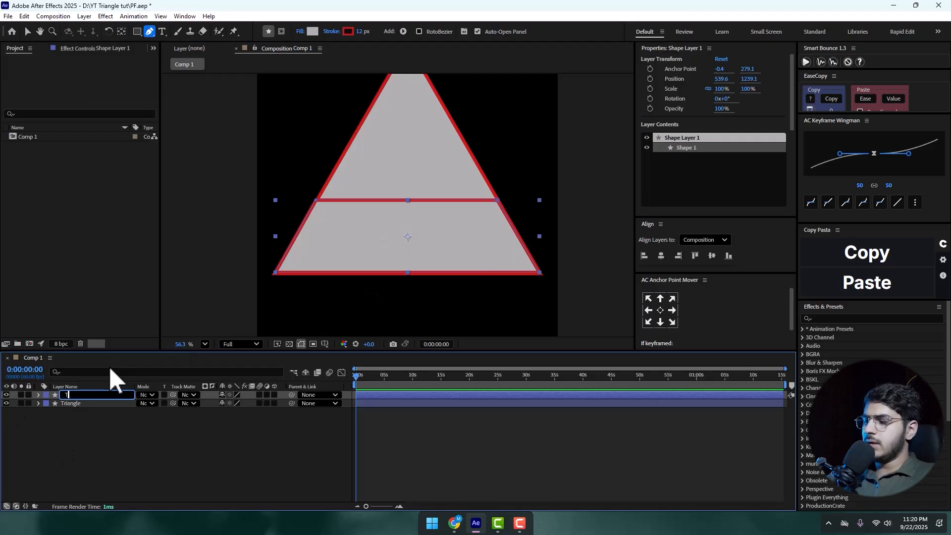
{"action": "type", "text": "1"}
{"action": "key", "text": "Return"}
With no layer selected, draw a second closed trapezoid with the Pen tool across the triangle's middle, leaving a narrow gap above T1
{"action": "key", "text": "space"}
{"action": "left_click_drag", "start_coordinate": [441, 157], "coordinate": [440, 178]}
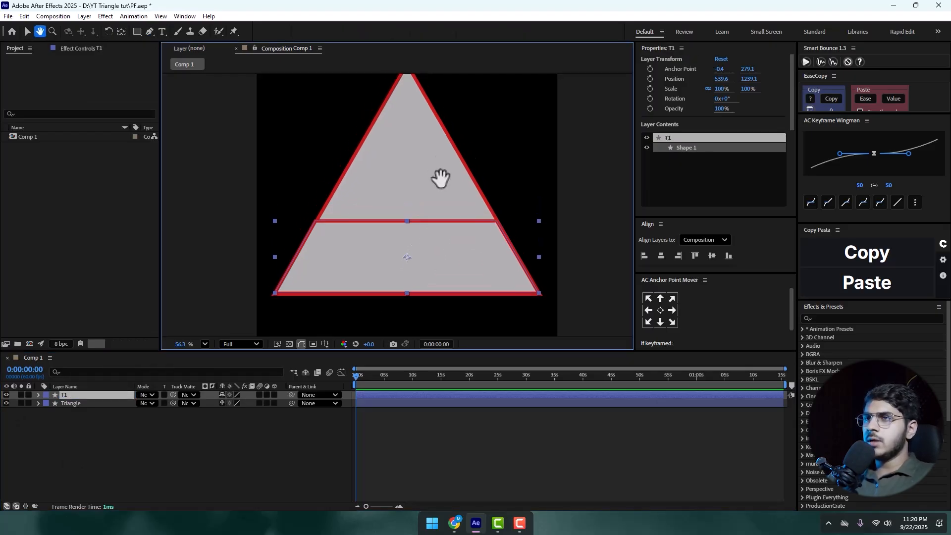
{"action": "left_click", "coordinate": [117, 419]}
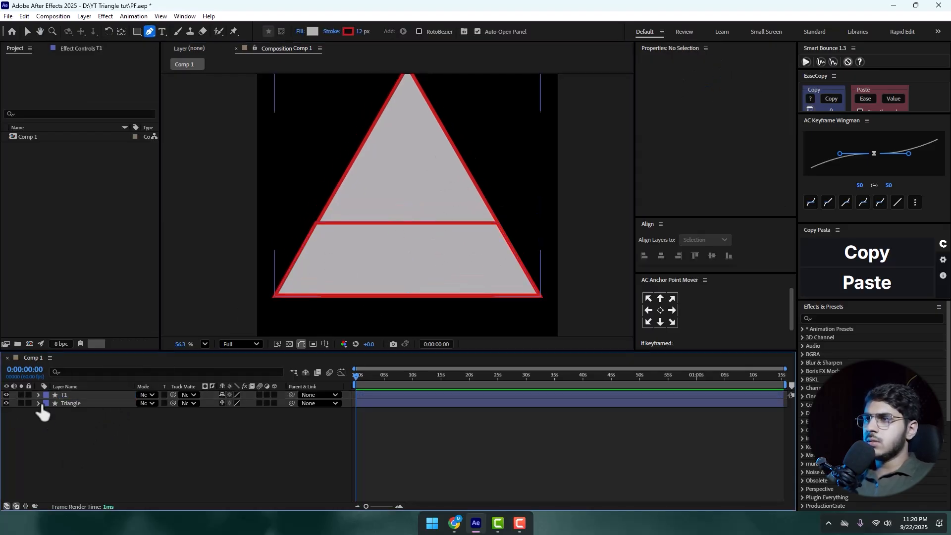
{"action": "scroll", "coordinate": [379, 199], "scroll_direction": "up", "scroll_amount": 3}
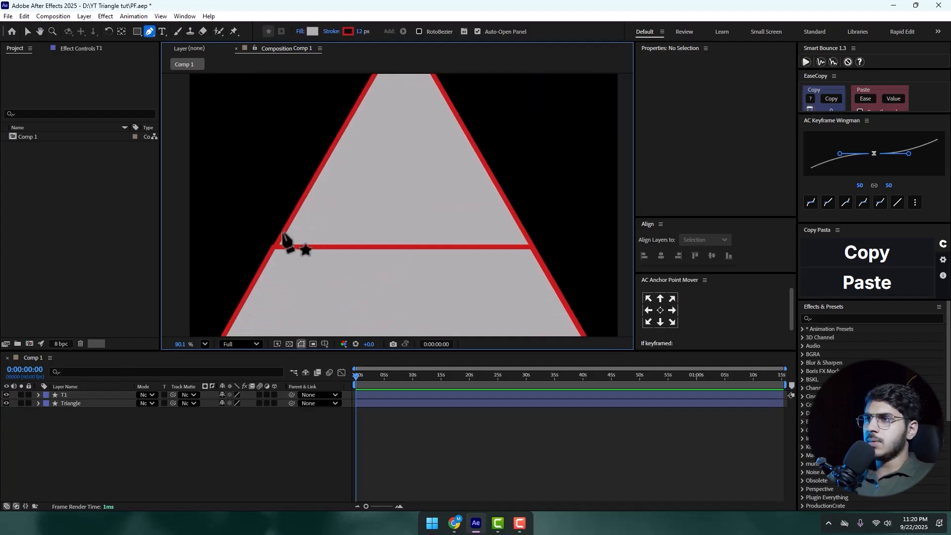
{"action": "left_click", "coordinate": [282, 232]}
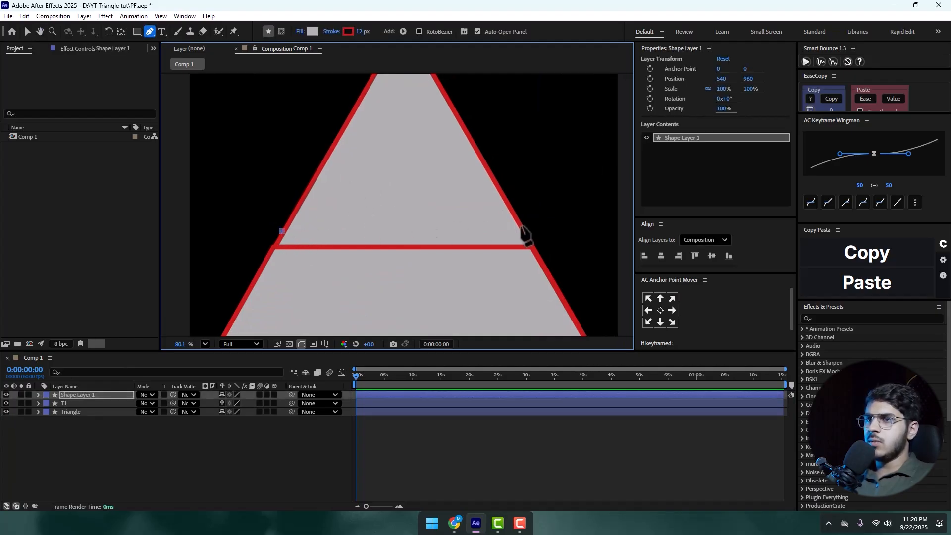
{"action": "left_click", "coordinate": [520, 231]}
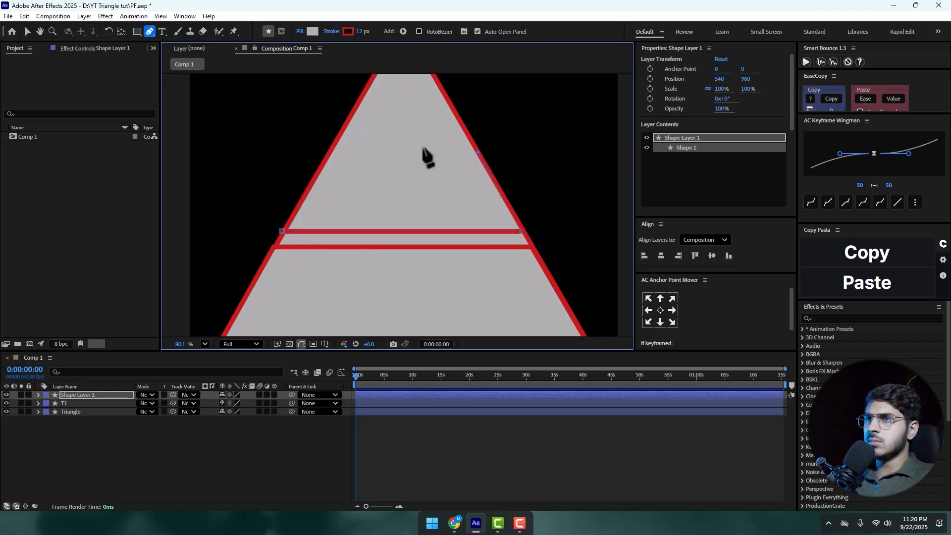
{"action": "left_click", "coordinate": [331, 153]}
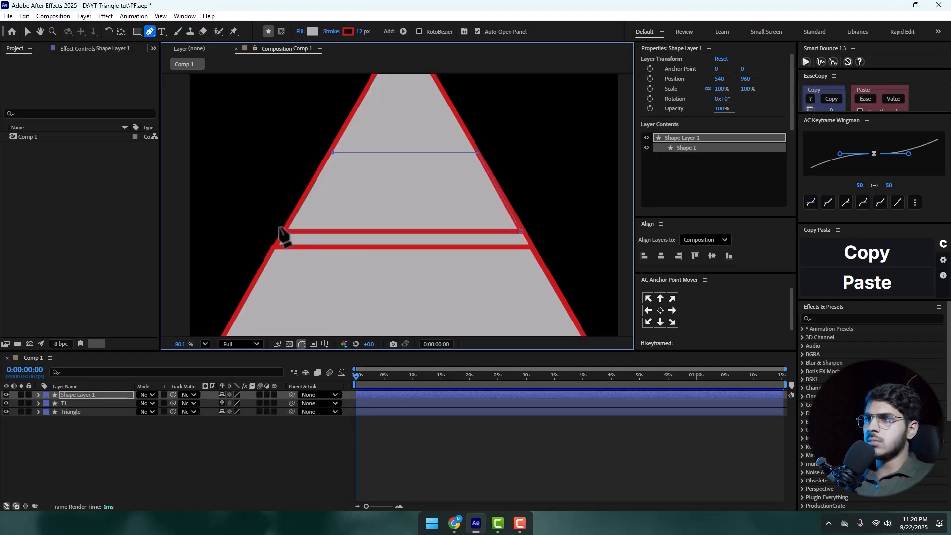
{"action": "left_click", "coordinate": [282, 231]}
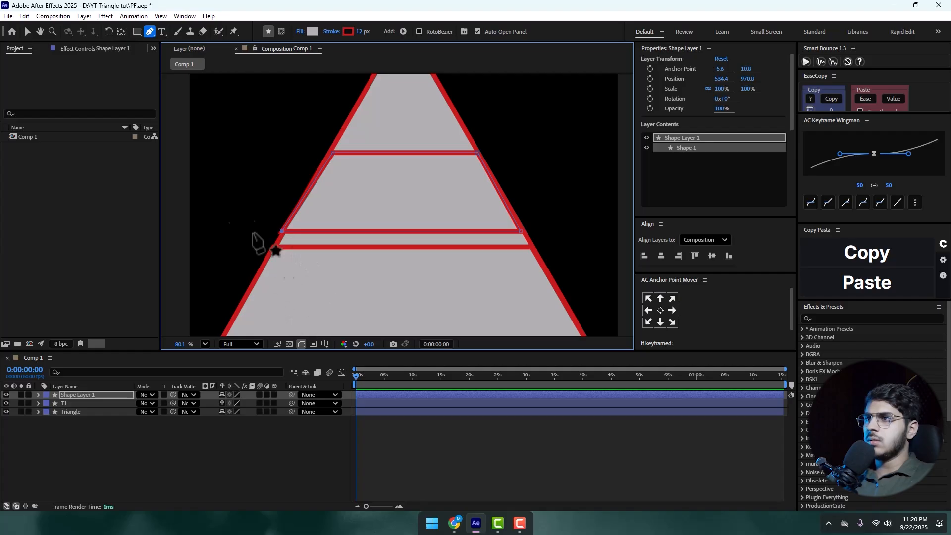
{"action": "left_click_drag", "start_coordinate": [427, 157], "coordinate": [416, 223]}
{"action": "scroll", "coordinate": [378, 157], "scroll_direction": "up", "scroll_amount": 3}
{"action": "scroll", "coordinate": [381, 153], "scroll_direction": "down", "scroll_amount": 2}
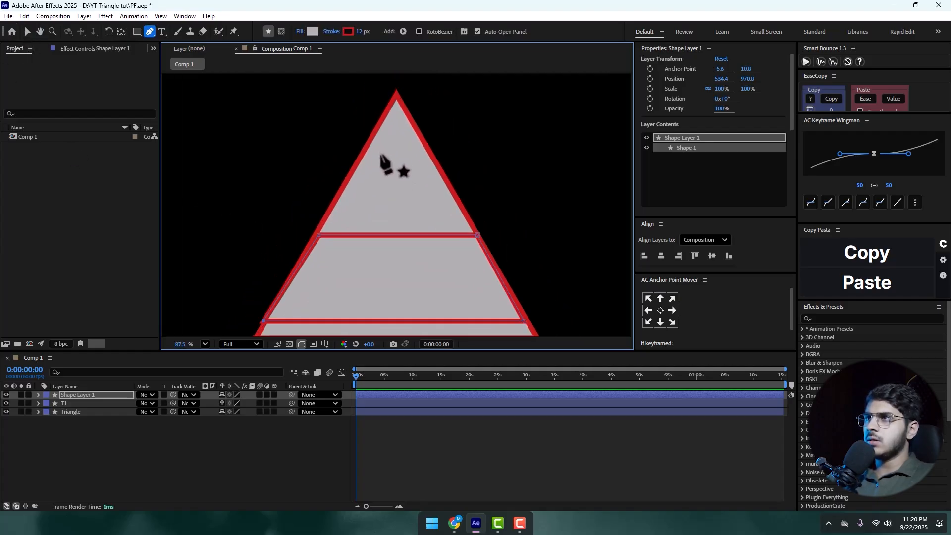
{"action": "left_click", "coordinate": [162, 31]}
{"action": "left_click", "coordinate": [150, 31]}
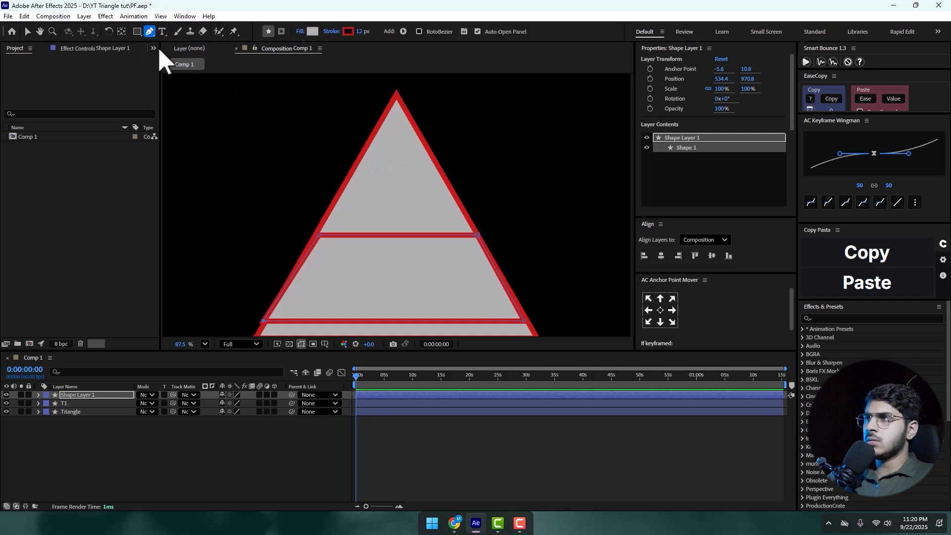
{"action": "scroll", "coordinate": [365, 208], "scroll_direction": "up", "scroll_amount": 1}
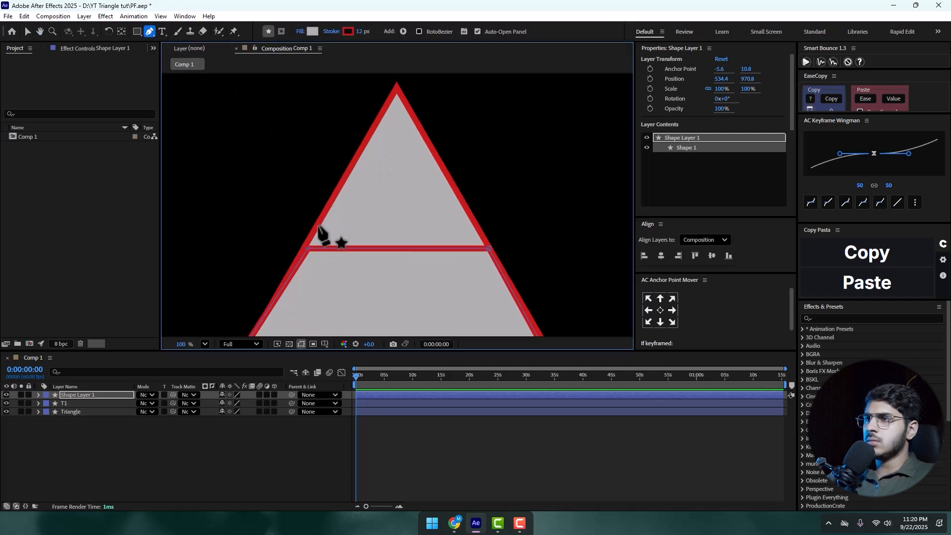
{"action": "left_click", "coordinate": [317, 225]}
{"action": "left_click", "coordinate": [472, 225]}
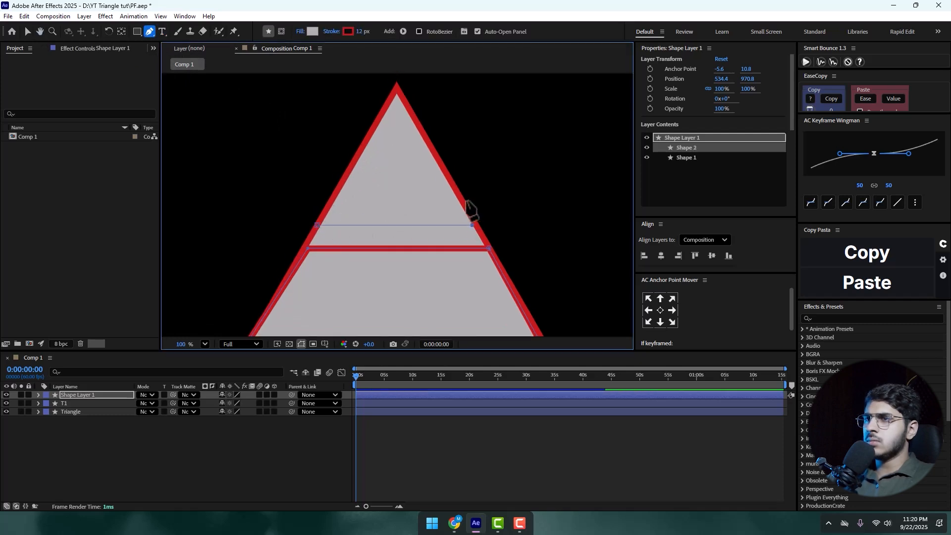
{"action": "left_click", "coordinate": [398, 88]}
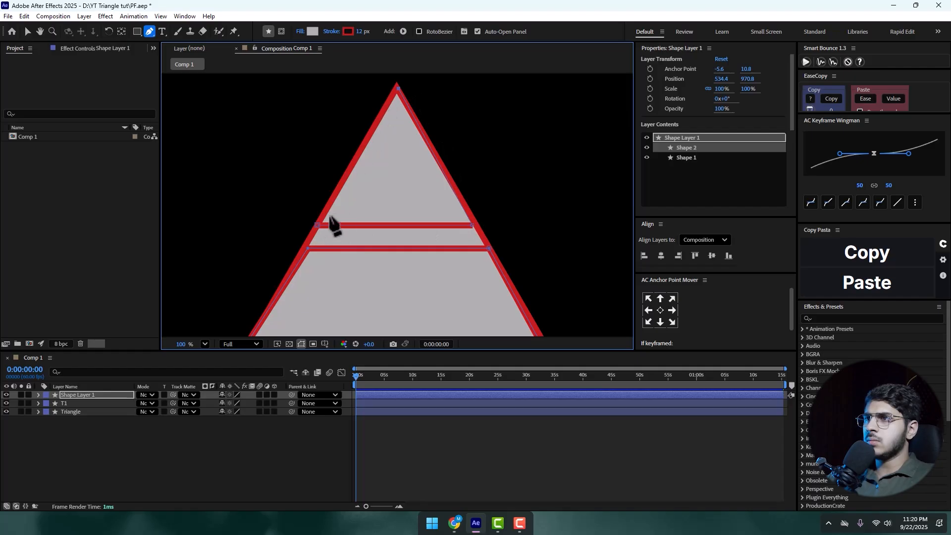
{"action": "left_click", "coordinate": [318, 225]}
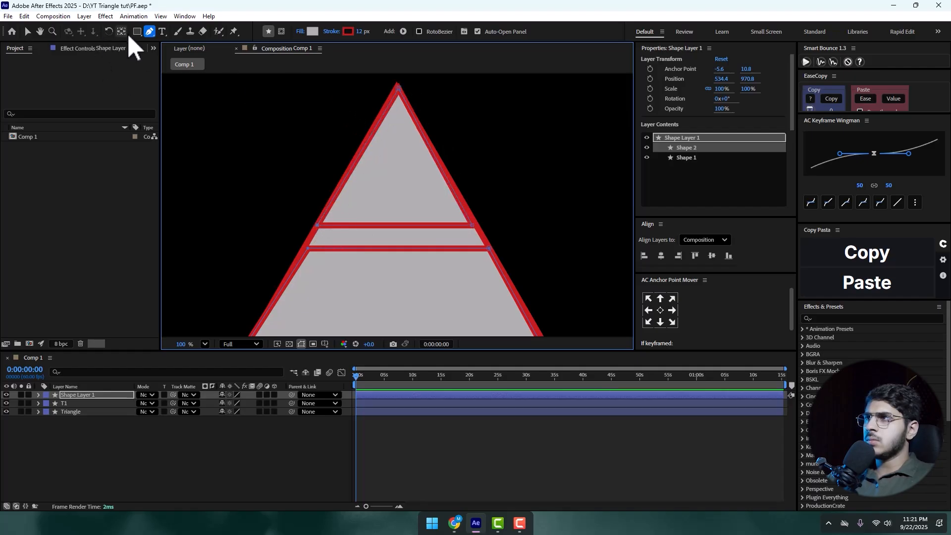
{"action": "left_click", "coordinate": [27, 31]}
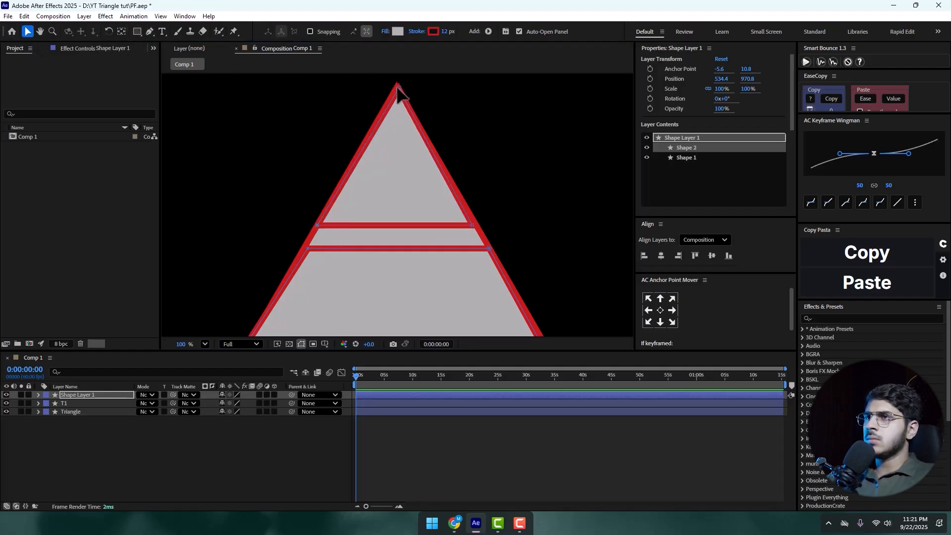
{"action": "left_click_drag", "start_coordinate": [398, 88], "coordinate": [396, 90]}
{"action": "scroll", "coordinate": [396, 91], "scroll_direction": "down", "scroll_amount": 1}
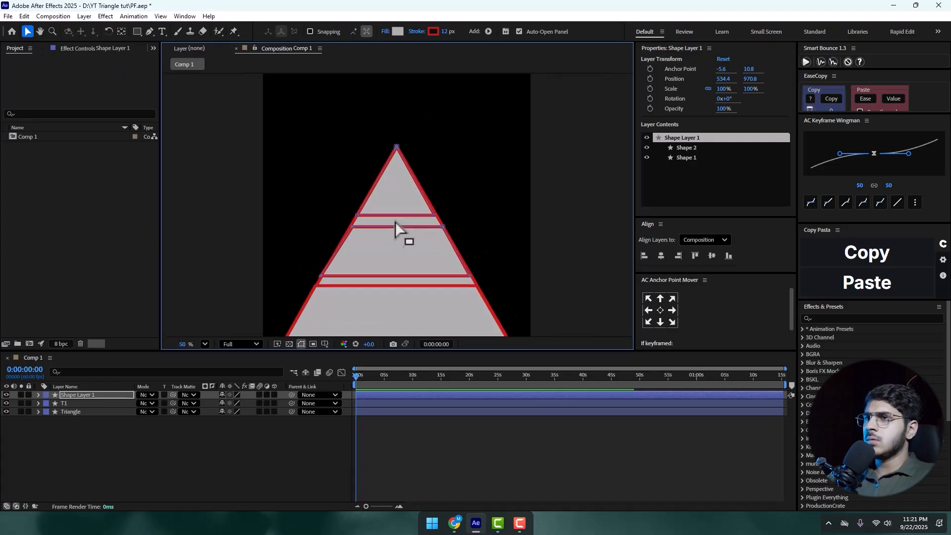
{"action": "left_click_drag", "start_coordinate": [391, 202], "coordinate": [397, 168]}
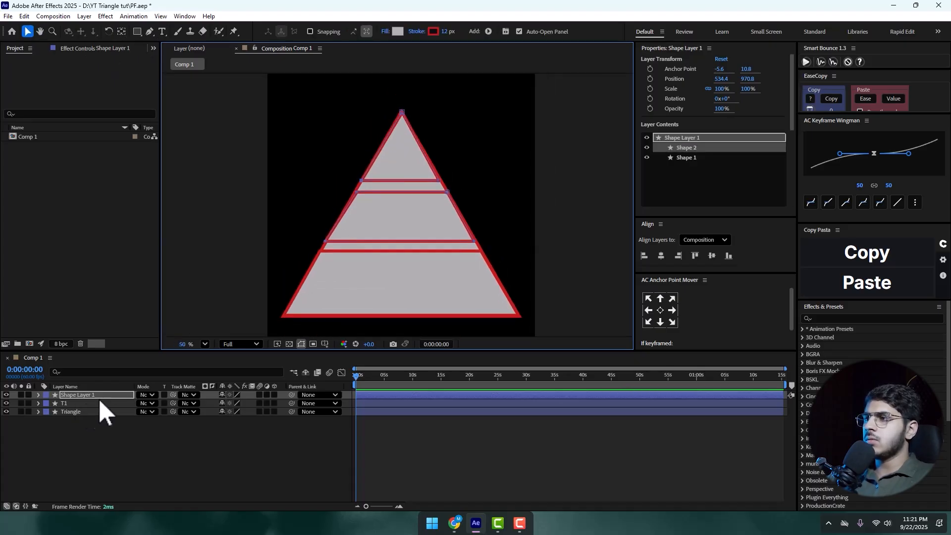
{"action": "key", "text": "ctrl+z"}
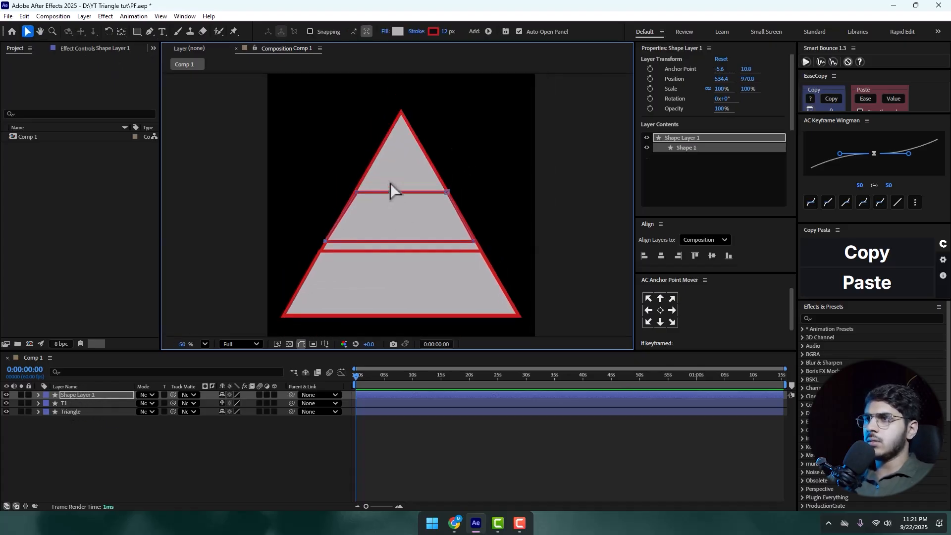
{"action": "left_click", "coordinate": [83, 459]}
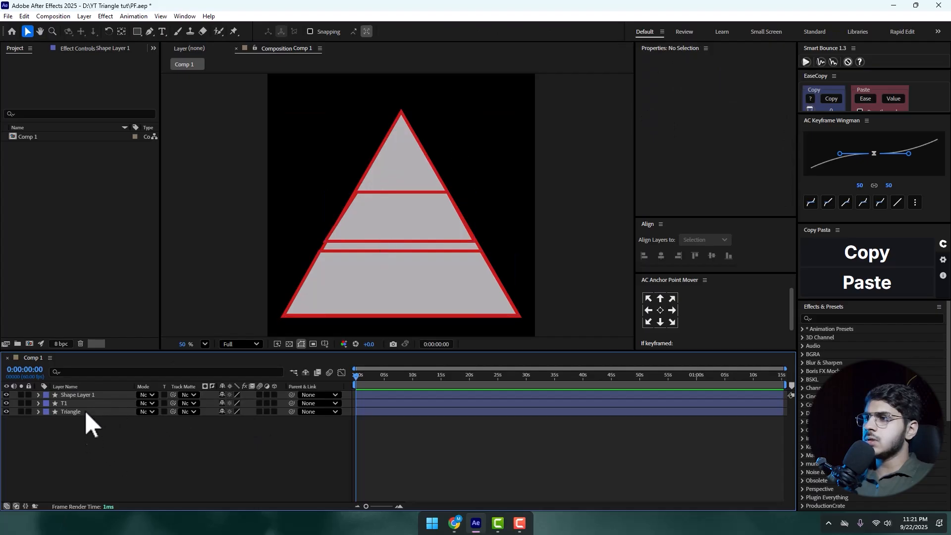
{"action": "left_click", "coordinate": [77, 395]}
{"action": "right_click", "coordinate": [75, 396]}
{"action": "left_click", "coordinate": [110, 373]}
{"action": "type", "text": "T"}
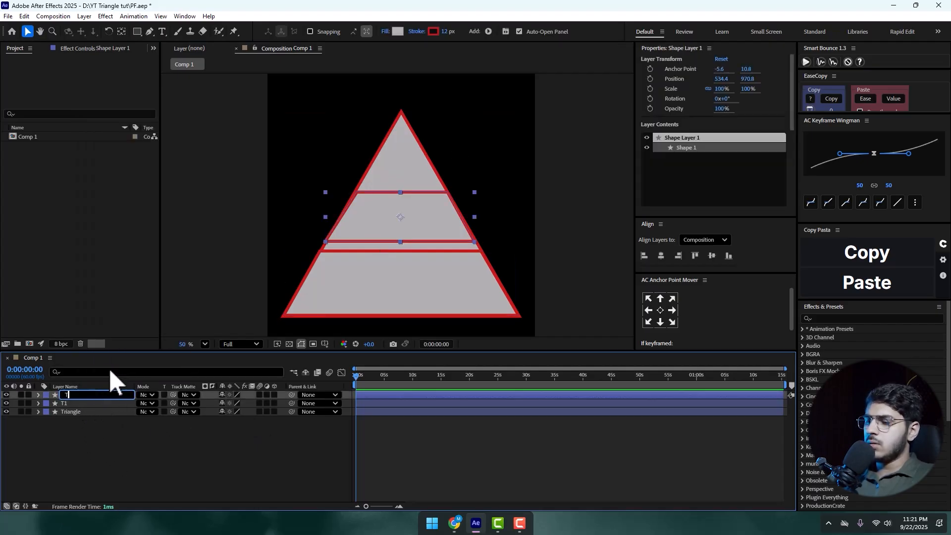
{"action": "type", "text": "1"}
{"action": "key", "text": "Return"}
{"action": "left_click", "coordinate": [159, 495]}
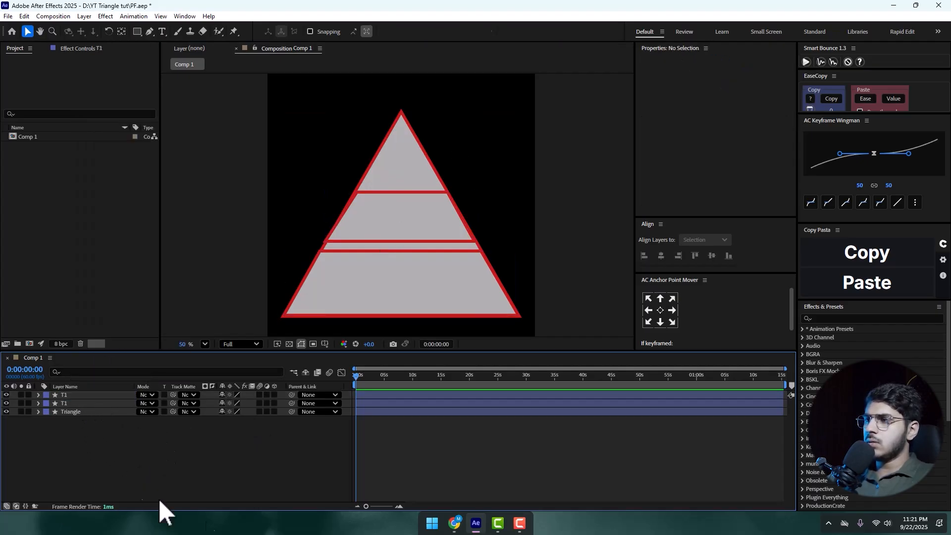
Rename the middle trapezoid's shape layer to "T2" and deselect it
{"action": "right_click", "coordinate": [70, 394]}
{"action": "left_click", "coordinate": [109, 372]}
{"action": "type", "text": "T"}
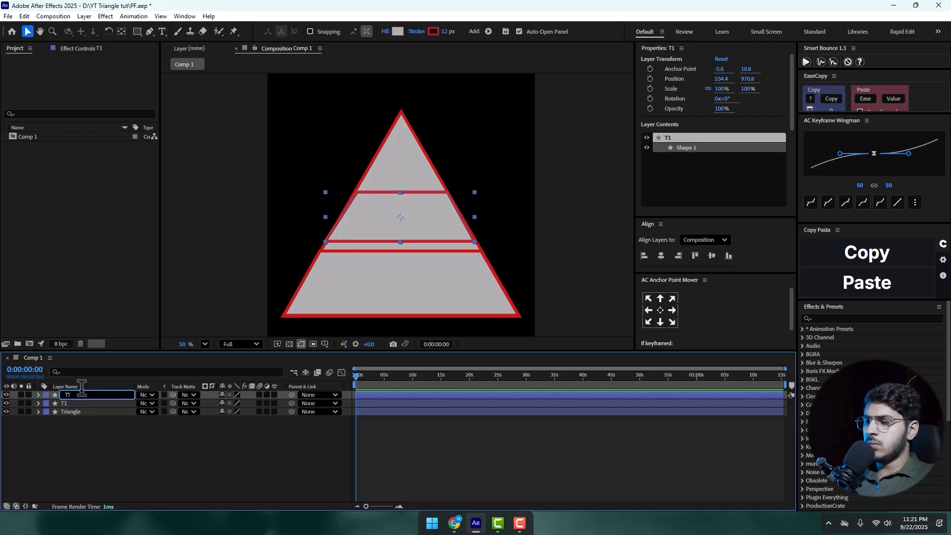
{"action": "key", "text": "Return"}
{"action": "left_click", "coordinate": [73, 416]}
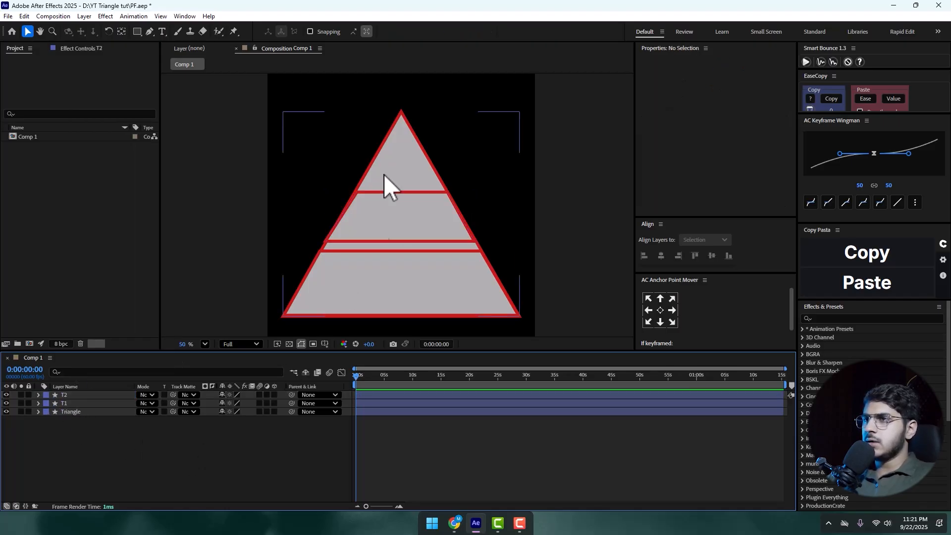
Draw a closed triangle with the Pen tool over the apex section as a new shape layer, leaving a narrow gap above T2, and level its base
{"action": "scroll", "coordinate": [385, 174], "scroll_direction": "up", "scroll_amount": 1}
{"action": "scroll", "coordinate": [409, 126], "scroll_direction": "up", "scroll_amount": 5}
{"action": "left_click_drag", "start_coordinate": [421, 110], "coordinate": [376, 218]}
{"action": "left_click", "coordinate": [150, 32]}
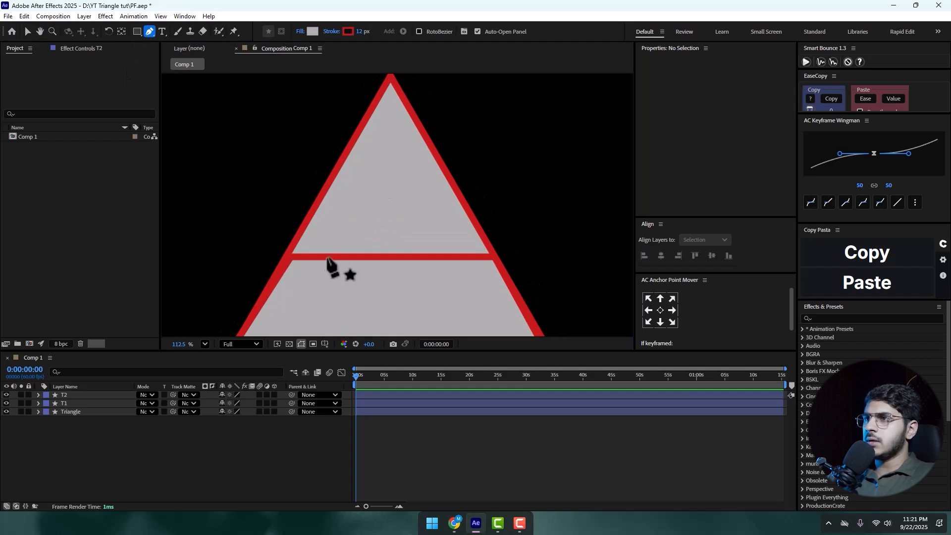
{"action": "left_click", "coordinate": [298, 236]}
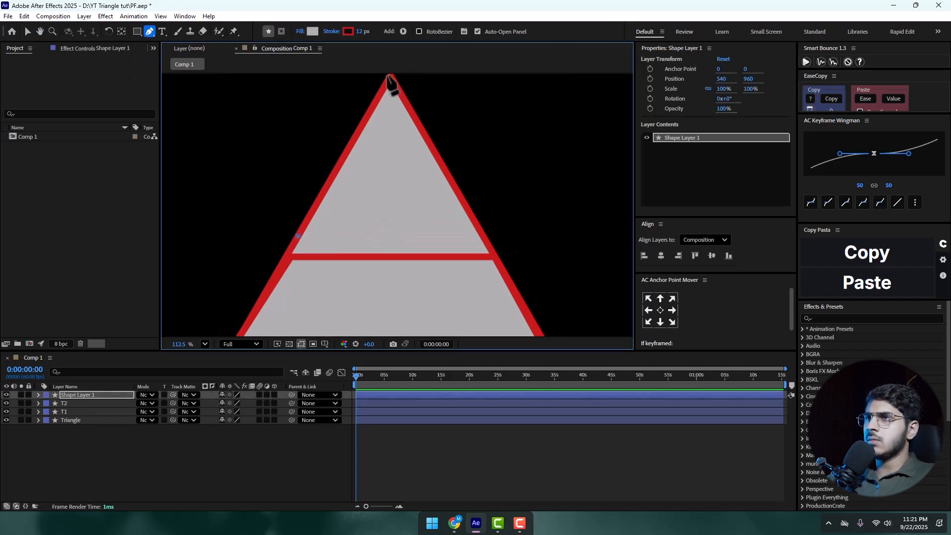
{"action": "left_click", "coordinate": [389, 78]}
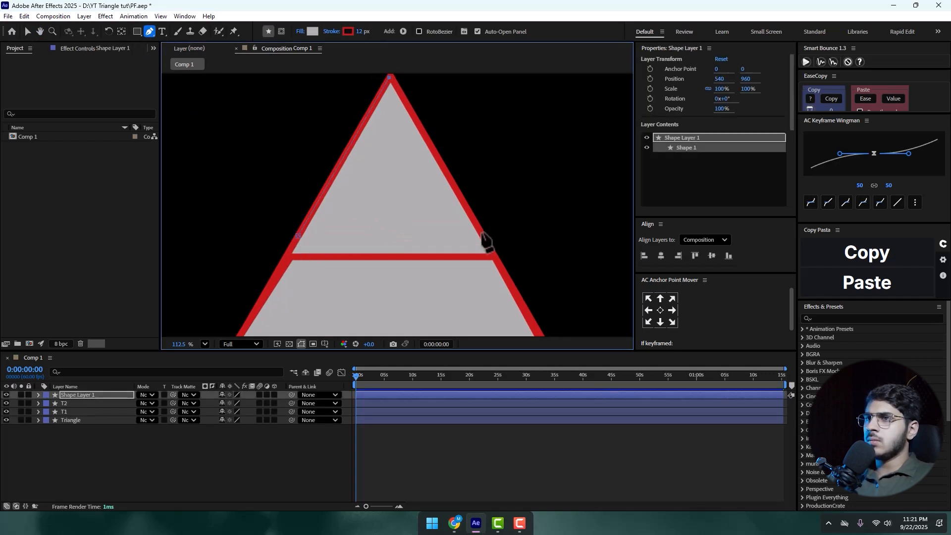
{"action": "left_click", "coordinate": [298, 236]}
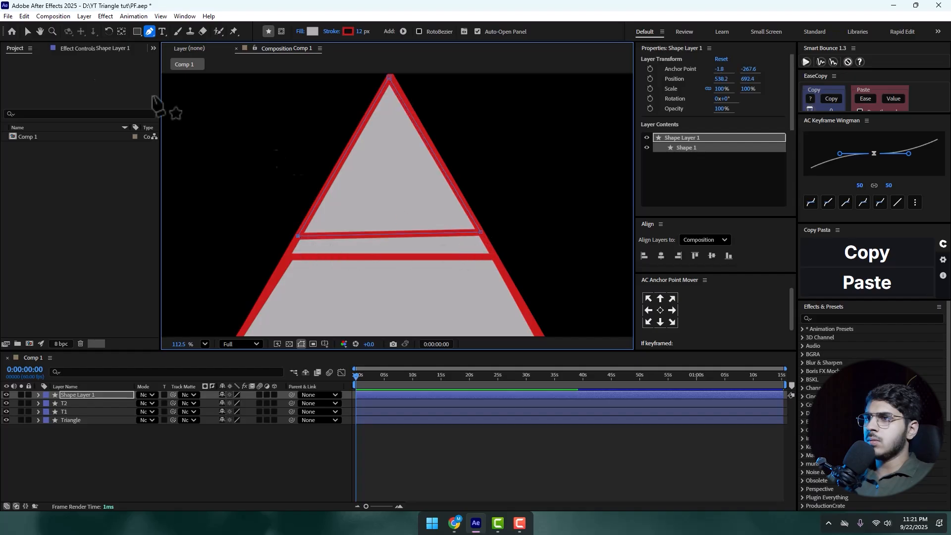
{"action": "left_click", "coordinate": [27, 31]}
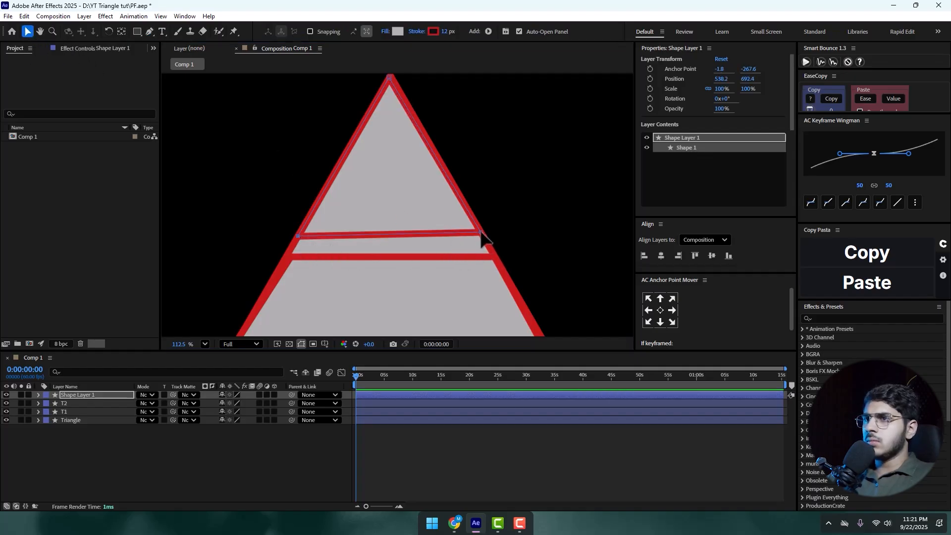
{"action": "left_click_drag", "start_coordinate": [479, 232], "coordinate": [483, 236]}
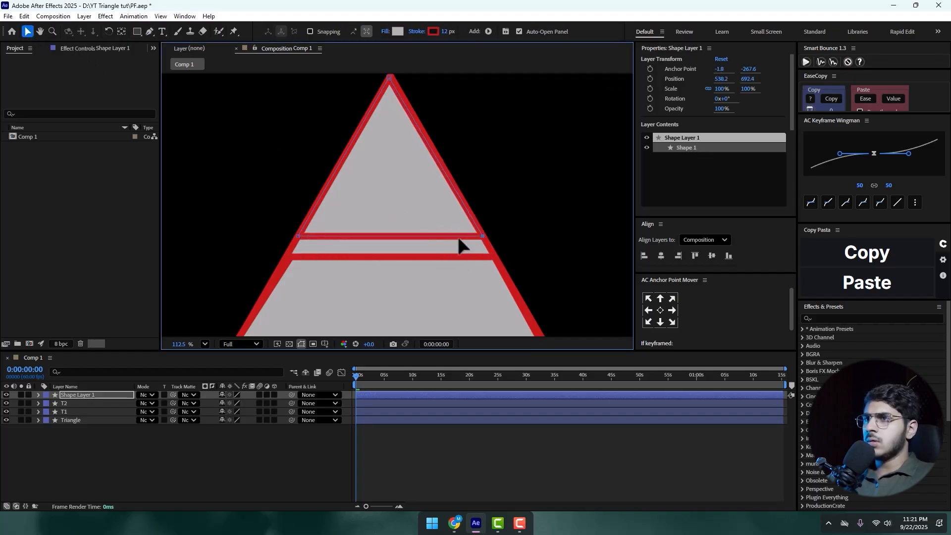
Rename the apex triangle's shape layer to "T3"
{"action": "key", "text": "shift+slash"}
{"action": "right_click", "coordinate": [102, 395]}
{"action": "left_click", "coordinate": [138, 376]}
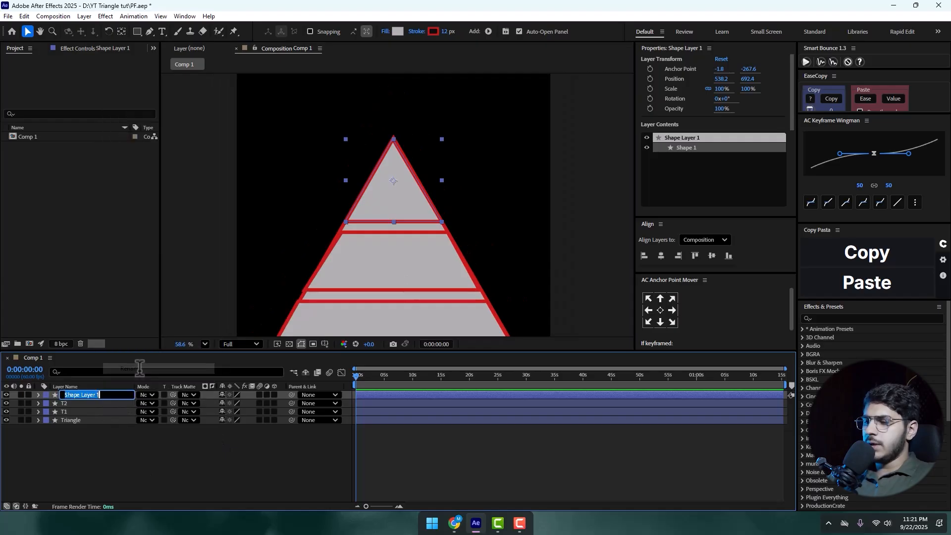
{"action": "type", "text": "T3"}
{"action": "key", "text": "Return"}
Delete the original "Triangle" guide layer, keeping only the three section layers
{"action": "left_click", "coordinate": [64, 422]}
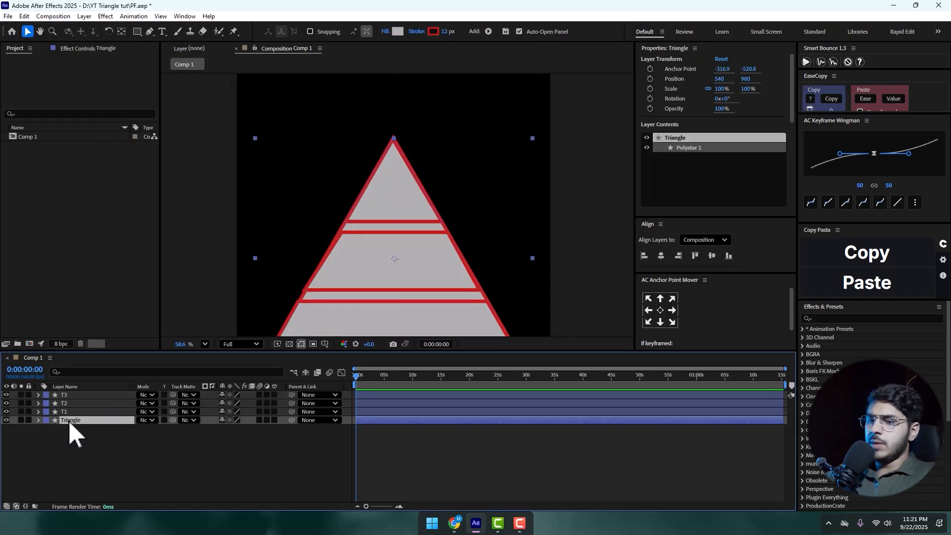
{"action": "key", "text": "Delete"}
{"action": "scroll", "coordinate": [403, 239], "scroll_direction": "down", "scroll_amount": 2}
{"action": "left_click_drag", "start_coordinate": [403, 238], "coordinate": [415, 216]}
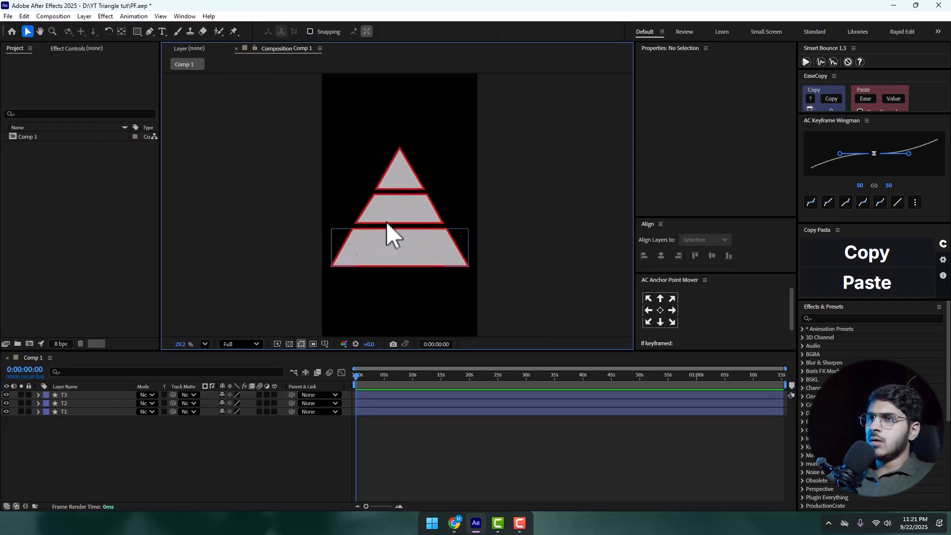
{"action": "scroll", "coordinate": [377, 237], "scroll_direction": "up", "scroll_amount": 1}
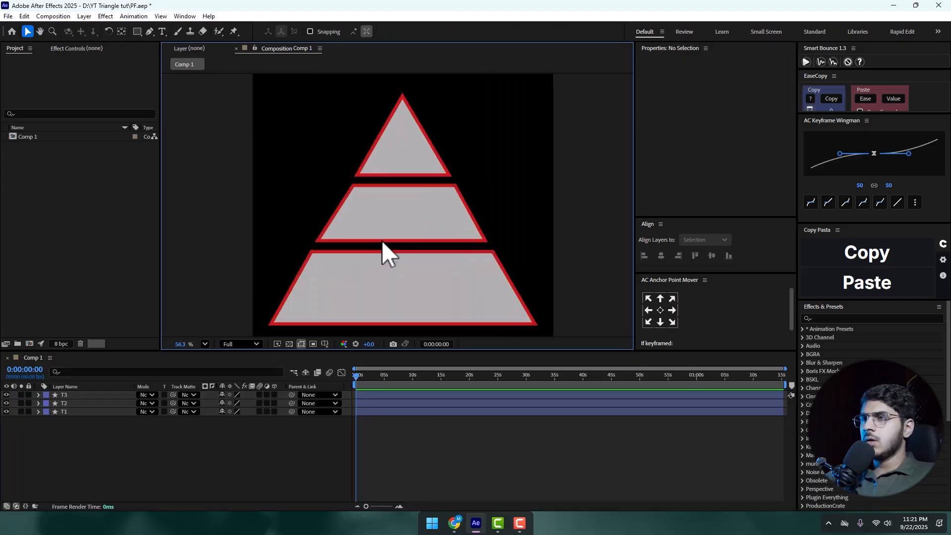
Set the fill colour of layers T1, T2 and T3 together to blue 007EFF
{"action": "left_click", "coordinate": [64, 414]}
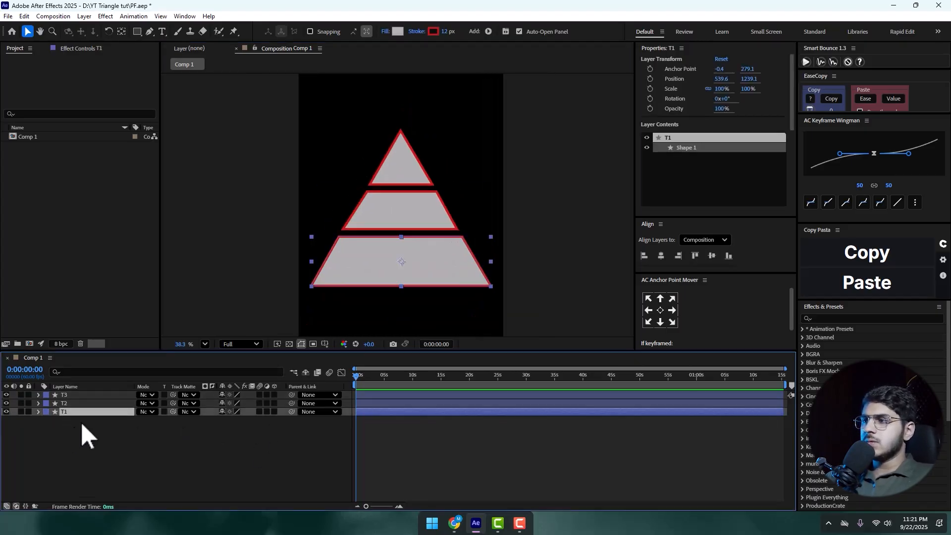
{"action": "left_click_drag", "start_coordinate": [120, 468], "coordinate": [76, 392]}
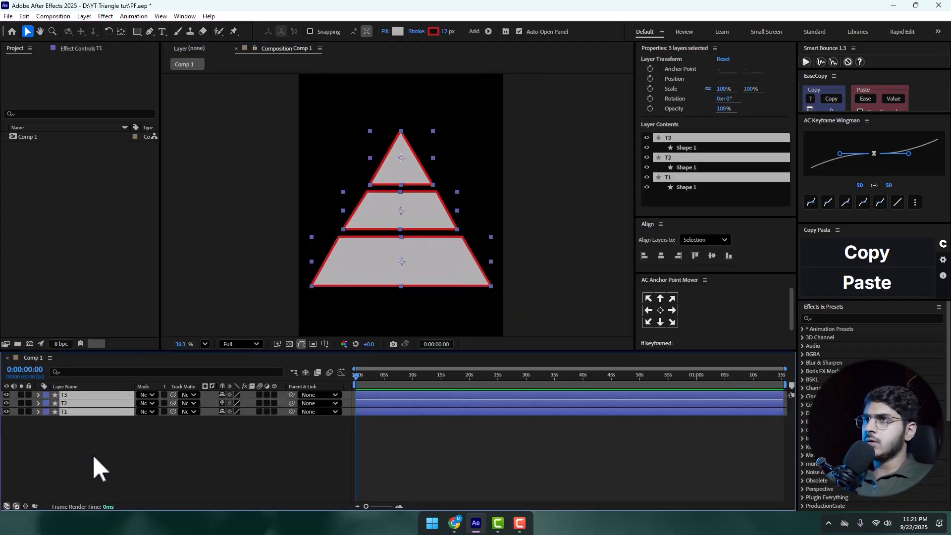
{"action": "left_click", "coordinate": [400, 32]}
{"action": "type", "text": "007EFF"}
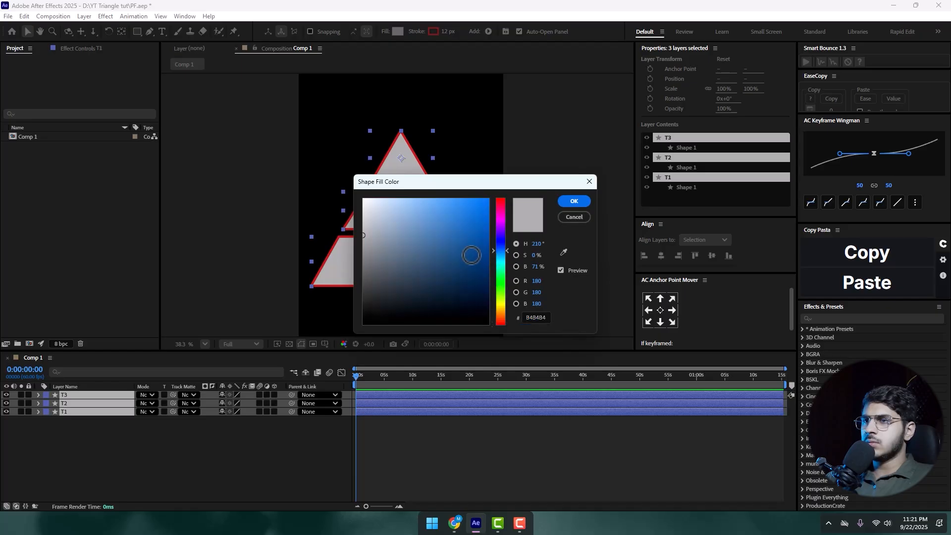
{"action": "left_click", "coordinate": [575, 201]}
{"action": "left_click", "coordinate": [147, 403]}
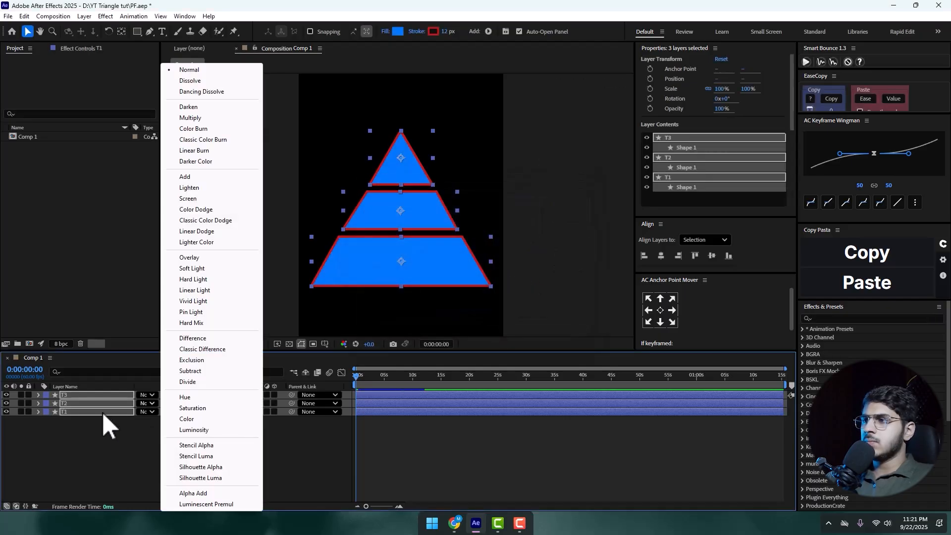
{"action": "left_click", "coordinate": [99, 417]}
Set the fill colour of the base section T1 to the darker blue 0056AE
{"action": "left_click", "coordinate": [92, 414]}
{"action": "left_click", "coordinate": [402, 33]}
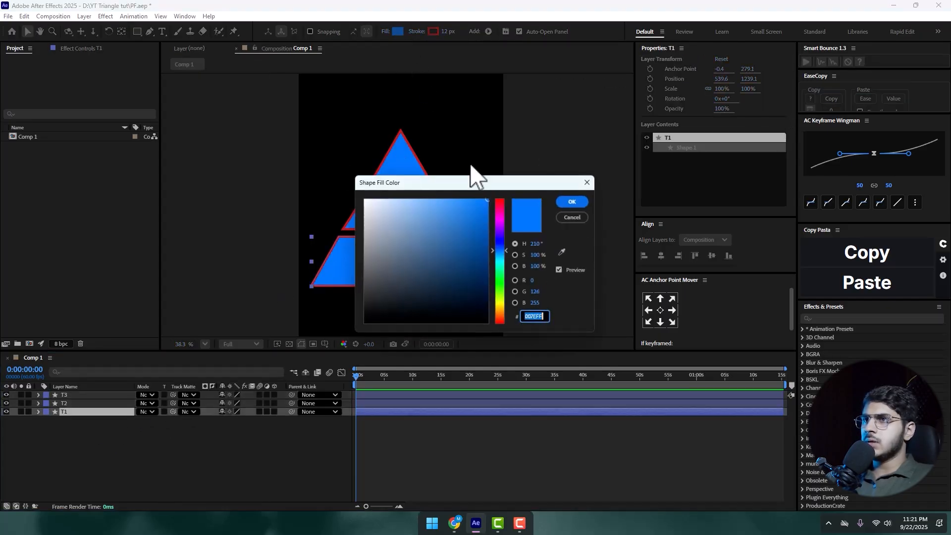
{"action": "left_click_drag", "start_coordinate": [472, 176], "coordinate": [617, 237]}
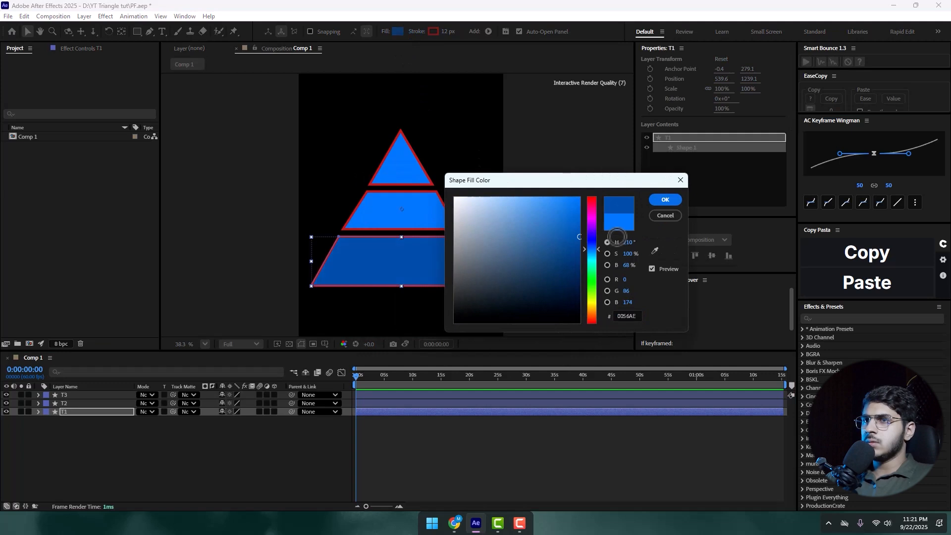
{"action": "left_click", "coordinate": [665, 200]}
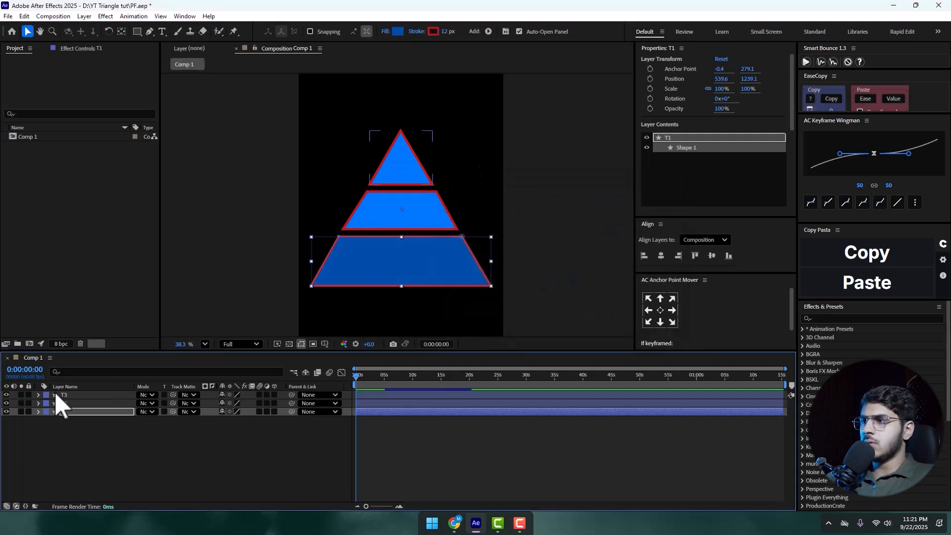
Shift the hue of the middle section T2's fill to a lighter, cyan-leaning blue
{"action": "left_click", "coordinate": [77, 403]}
{"action": "left_click", "coordinate": [399, 31]}
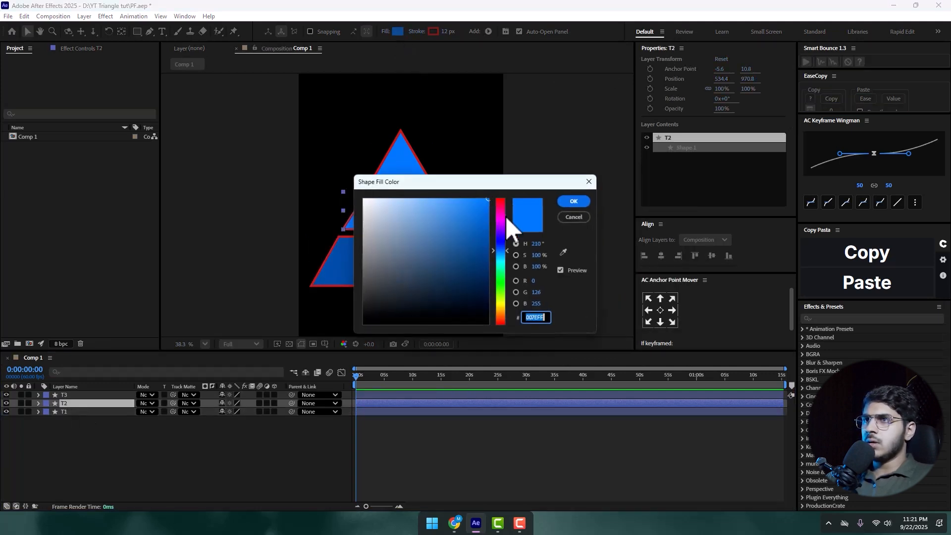
{"action": "left_click_drag", "start_coordinate": [500, 247], "coordinate": [502, 257]}
{"action": "left_click", "coordinate": [574, 201]}
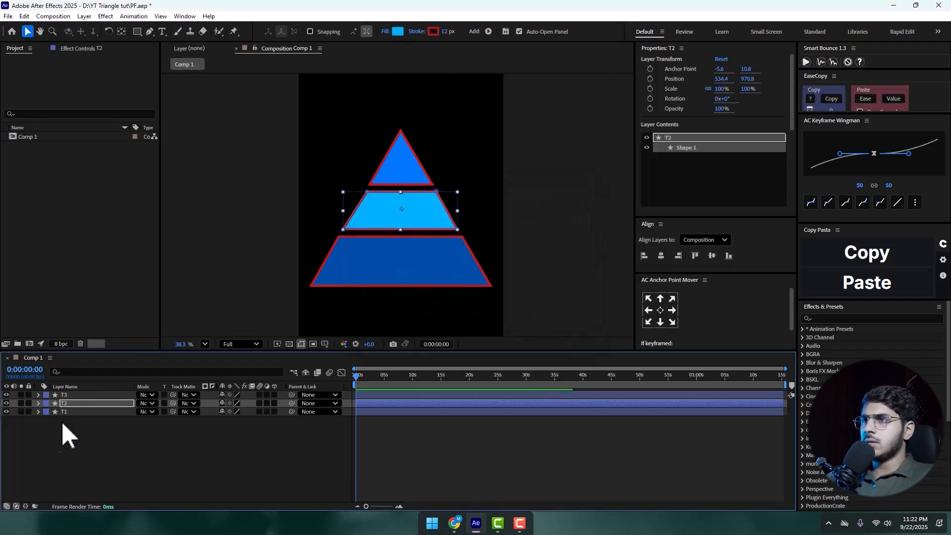
Set the fill colour of the top section T3 to the bright cyan 00D8FF
{"action": "left_click", "coordinate": [94, 394]}
{"action": "left_click", "coordinate": [401, 30]}
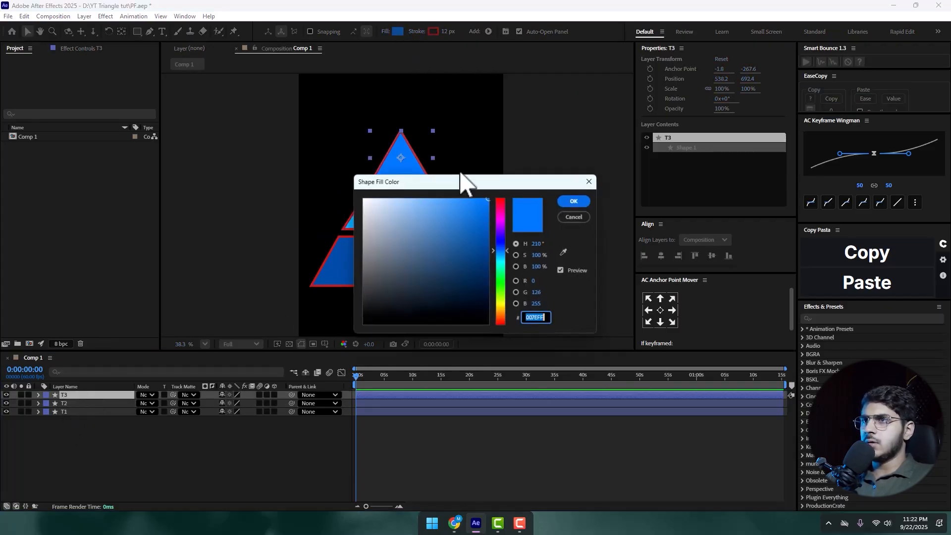
{"action": "left_click_drag", "start_coordinate": [500, 253], "coordinate": [498, 260]}
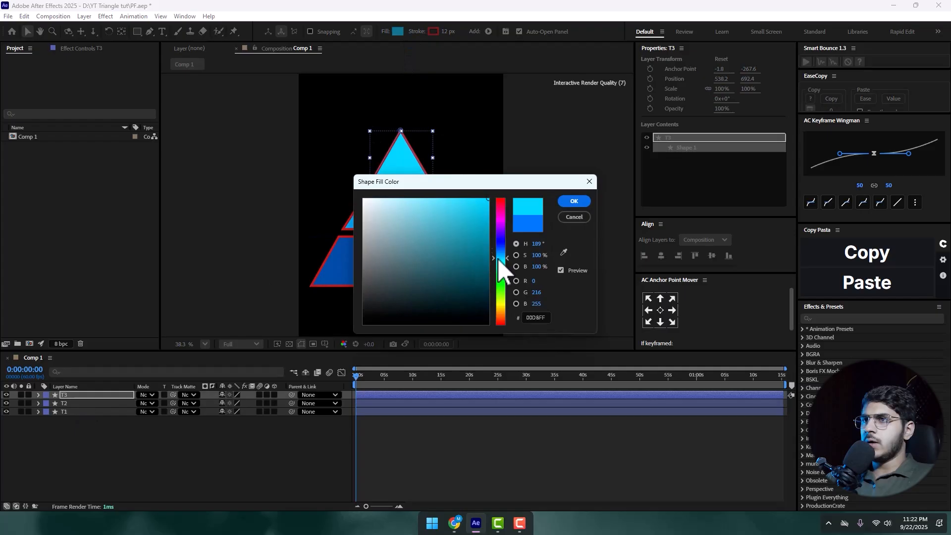
{"action": "left_click", "coordinate": [583, 201]}
Shift the fill hue of the middle section T2 to a slightly deeper blue, between the colours of T1 and T3
{"action": "left_click", "coordinate": [412, 241]}
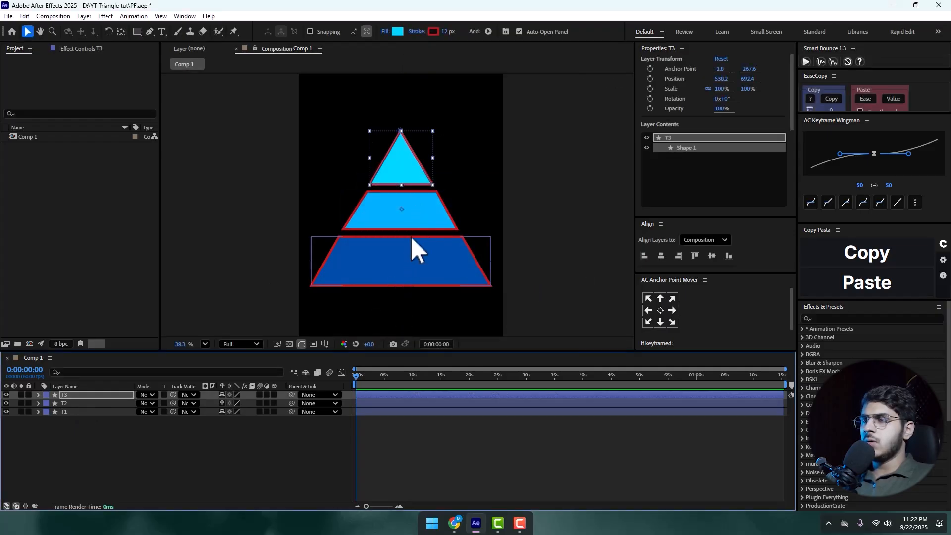
{"action": "left_click", "coordinate": [401, 210]}
{"action": "left_click", "coordinate": [398, 31]}
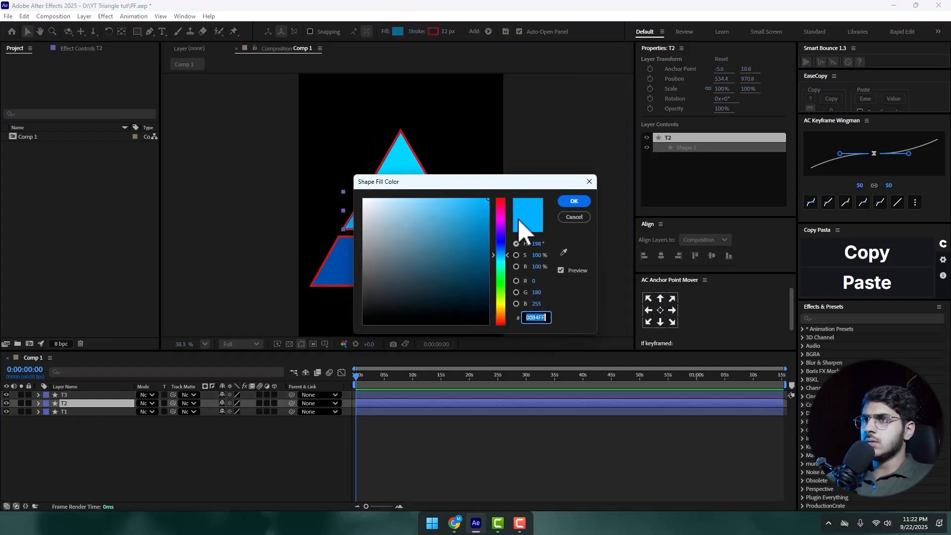
{"action": "left_click", "coordinate": [503, 253]}
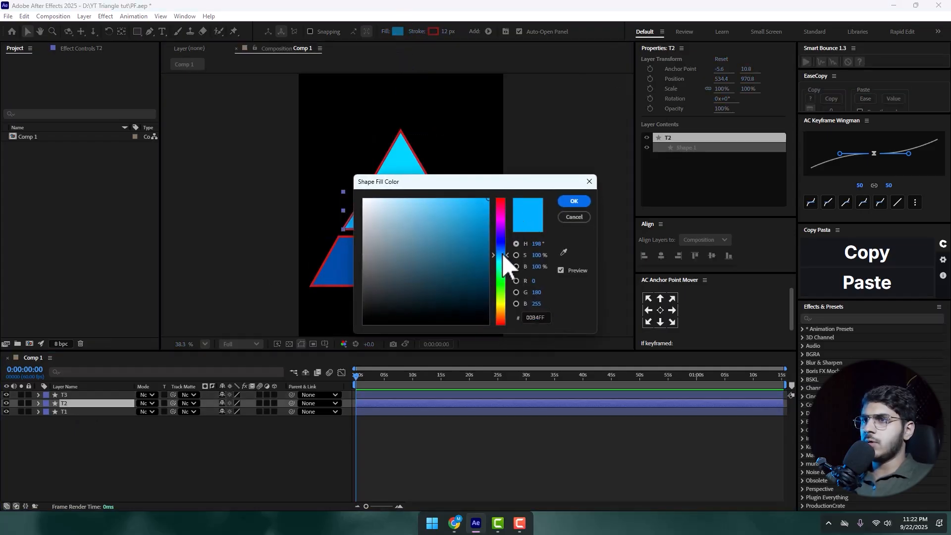
{"action": "left_click", "coordinate": [565, 203]}
{"action": "left_click", "coordinate": [168, 449]}
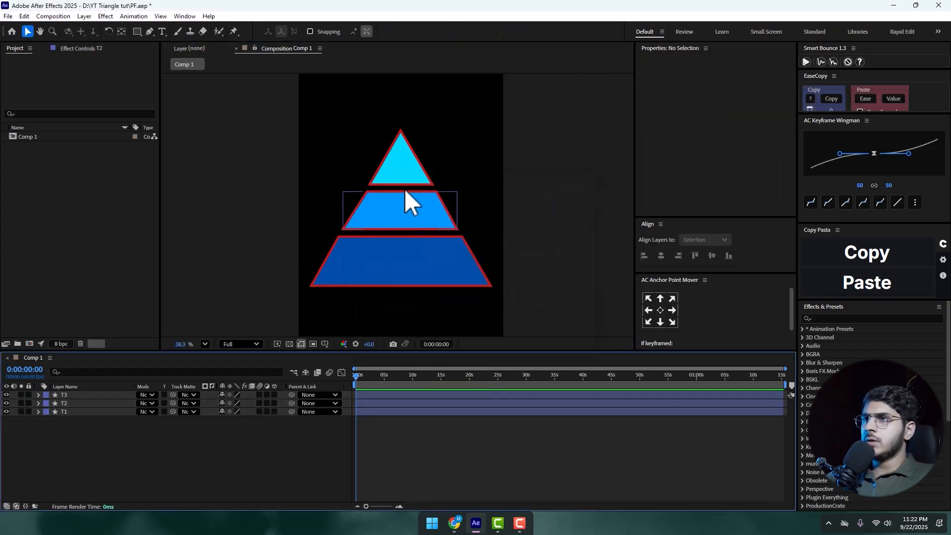
Set the stroke colour of the top section T3 to dark navy blue 00038B
{"action": "left_click", "coordinate": [402, 163]}
{"action": "left_click", "coordinate": [434, 32]}
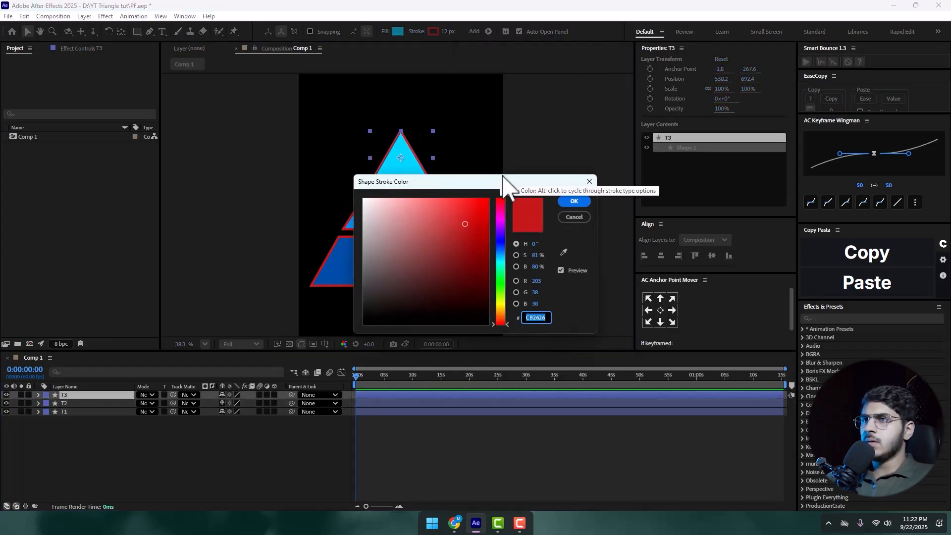
{"action": "left_click_drag", "start_coordinate": [503, 181], "coordinate": [628, 158]}
{"action": "left_click", "coordinate": [625, 221]}
{"action": "left_click_drag", "start_coordinate": [584, 230], "coordinate": [632, 233]}
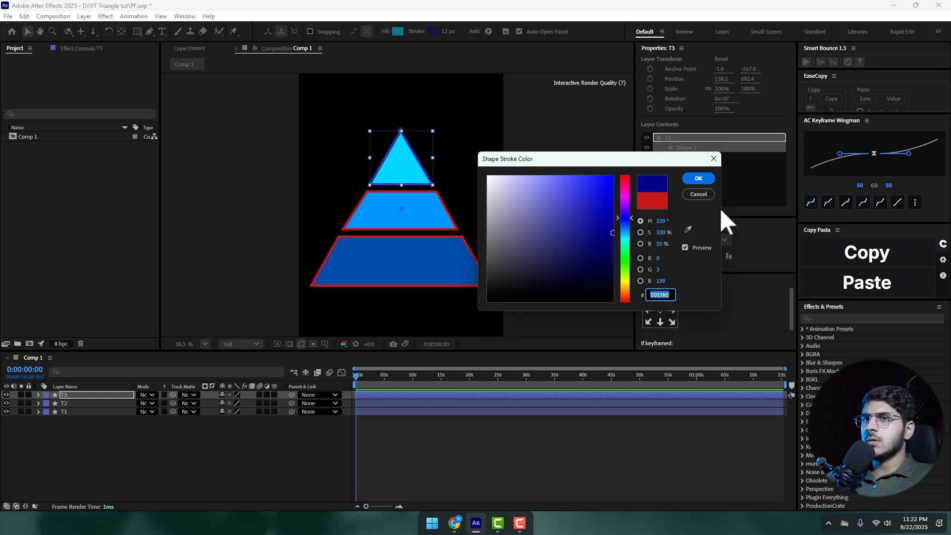
{"action": "left_click", "coordinate": [698, 178]}
Set the stroke colour of layers T1 and T2 together to the same navy blue, 00038B
{"action": "left_click", "coordinate": [74, 403]}
{"action": "left_click", "coordinate": [90, 421]}
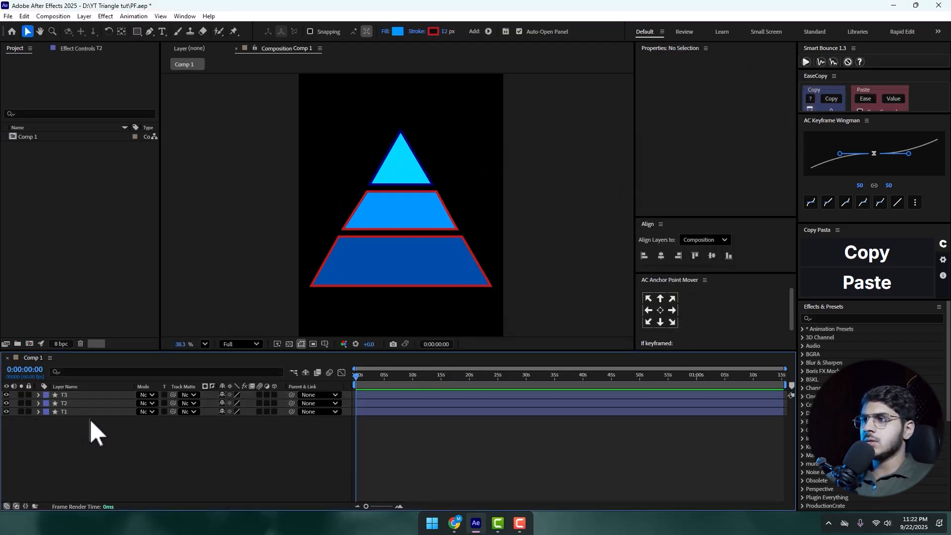
{"action": "left_click_drag", "start_coordinate": [91, 421], "coordinate": [78, 404]}
{"action": "left_click", "coordinate": [434, 31]}
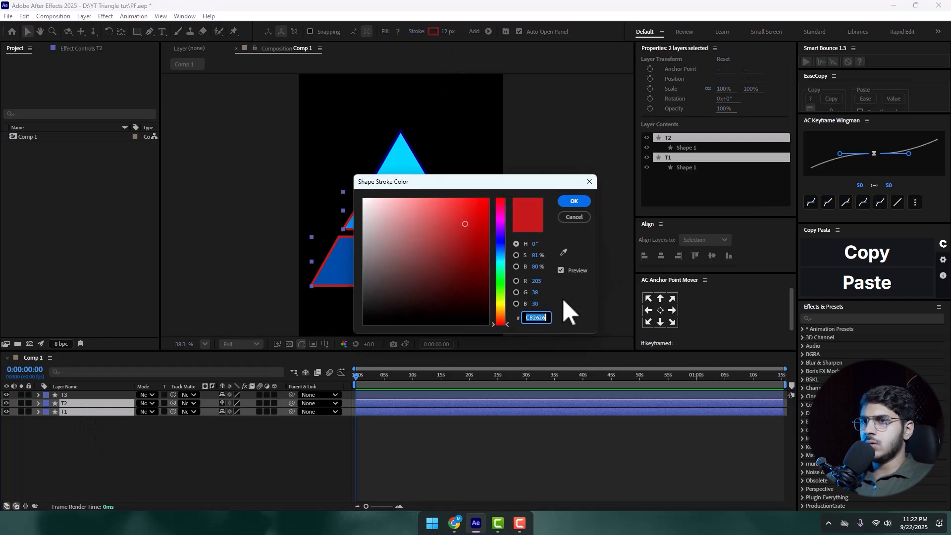
{"action": "type", "text": "00038B"}
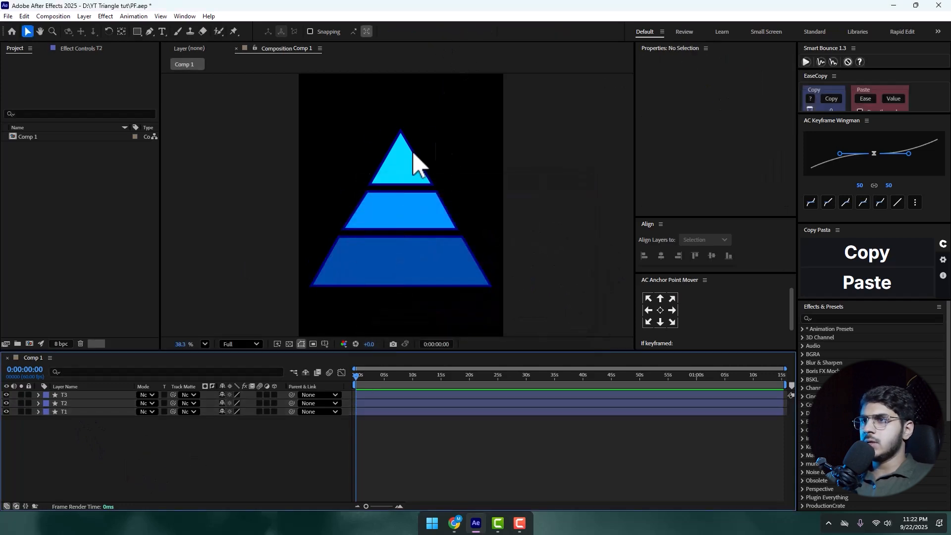
Make layers T1, T2 and T3 3D layers and use the Advanced 3D renderer for the composition
{"action": "scroll", "coordinate": [391, 218], "scroll_direction": "down", "scroll_amount": 1}
{"action": "left_click_drag", "start_coordinate": [271, 394], "coordinate": [273, 447]}
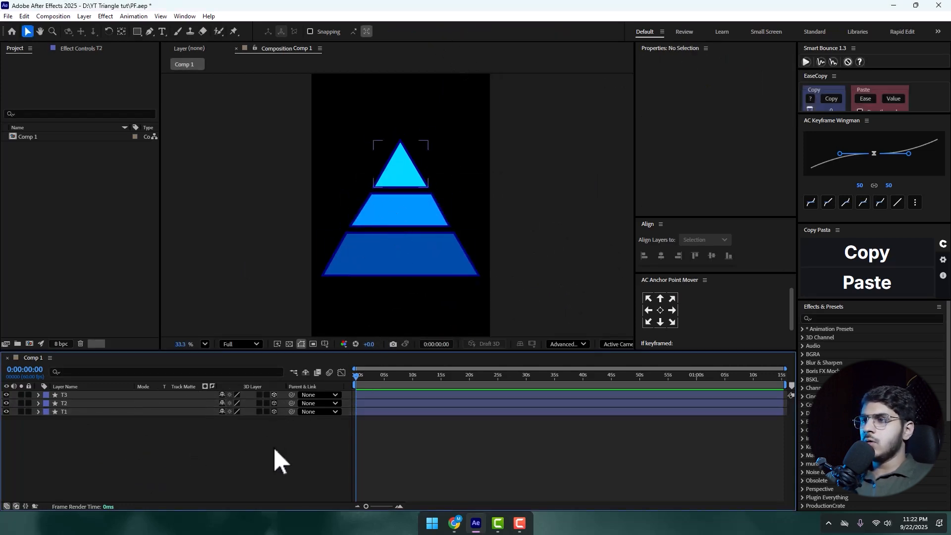
{"action": "left_click", "coordinate": [580, 345]}
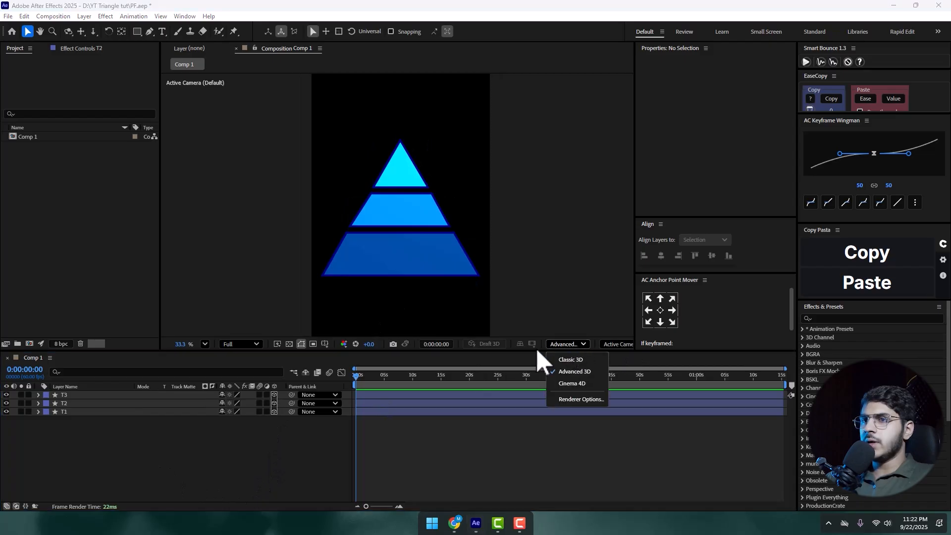
{"action": "left_click", "coordinate": [572, 372]}
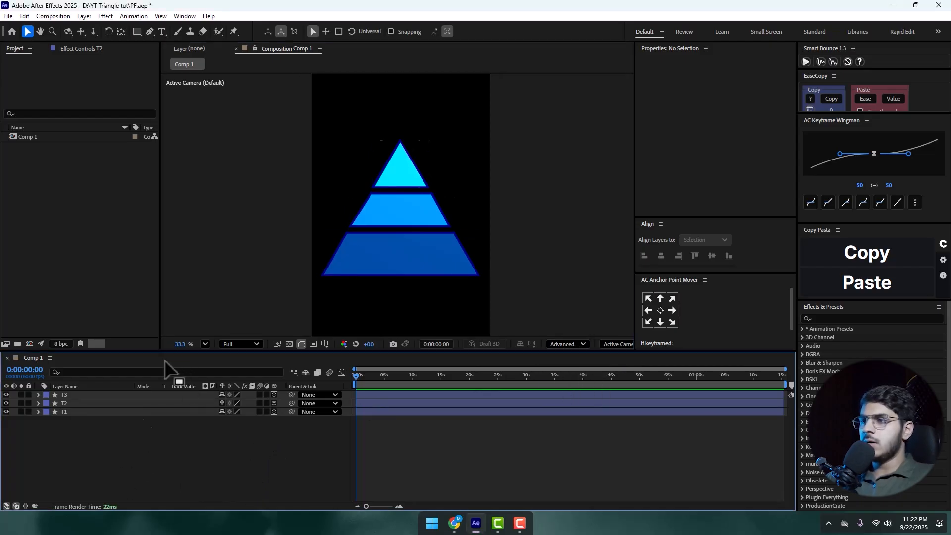
Add a new camera layer to the composition with the default camera settings
{"action": "right_click", "coordinate": [137, 464]}
{"action": "mouse_move", "coordinate": [178, 342]}
{"action": "left_click", "coordinate": [292, 390]}
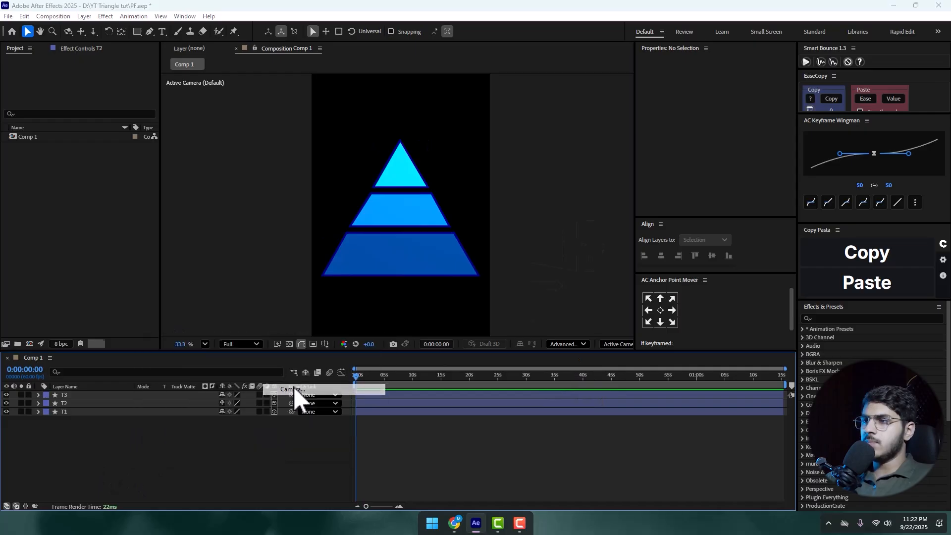
{"action": "left_click", "coordinate": [609, 361]}
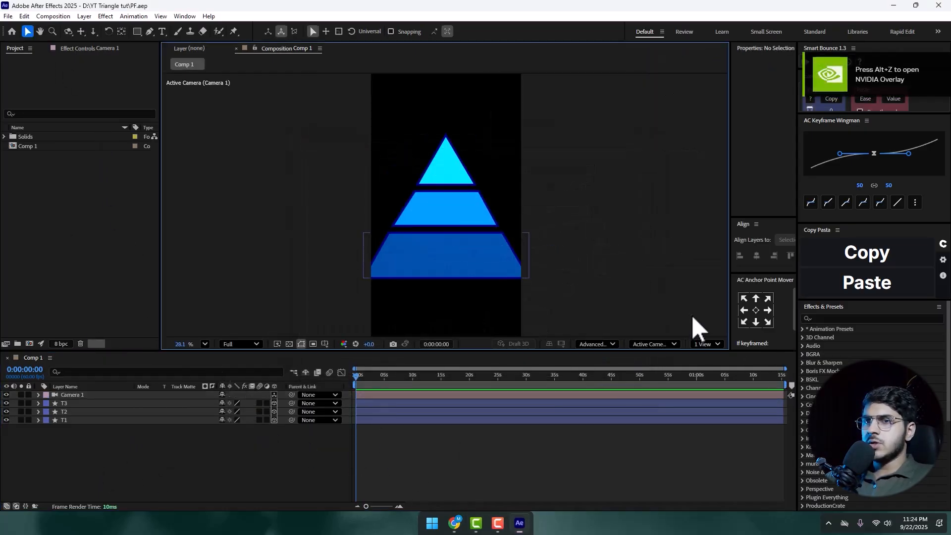
Split the composition viewer into 2 Views, with a custom view beside the active camera view
{"action": "key", "text": "Tab"}
{"action": "left_click", "coordinate": [706, 344]}
{"action": "left_click", "coordinate": [707, 380]}
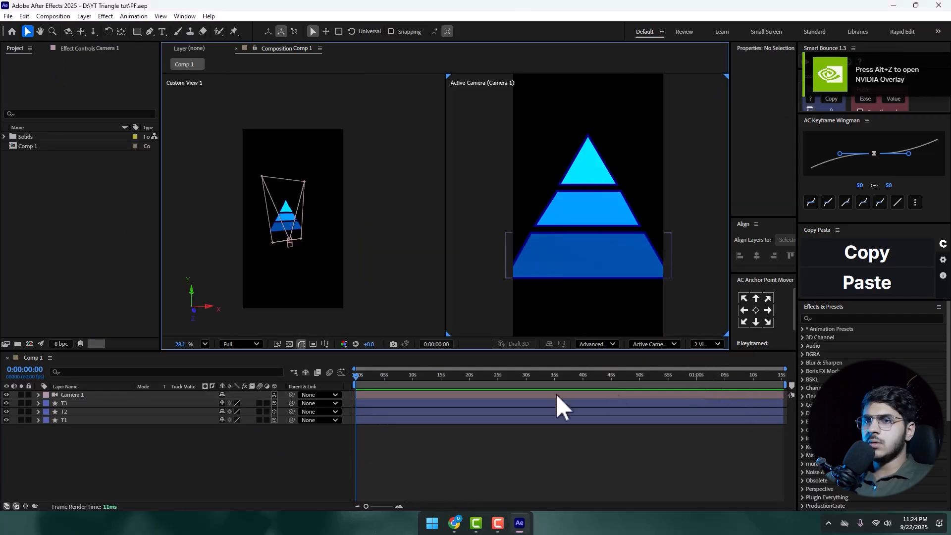
{"action": "scroll", "coordinate": [299, 273], "scroll_direction": "up", "scroll_amount": 2}
Orbit and pan the custom view around the selected camera to examine its position relative to the triangle
{"action": "left_click", "coordinate": [277, 280]}
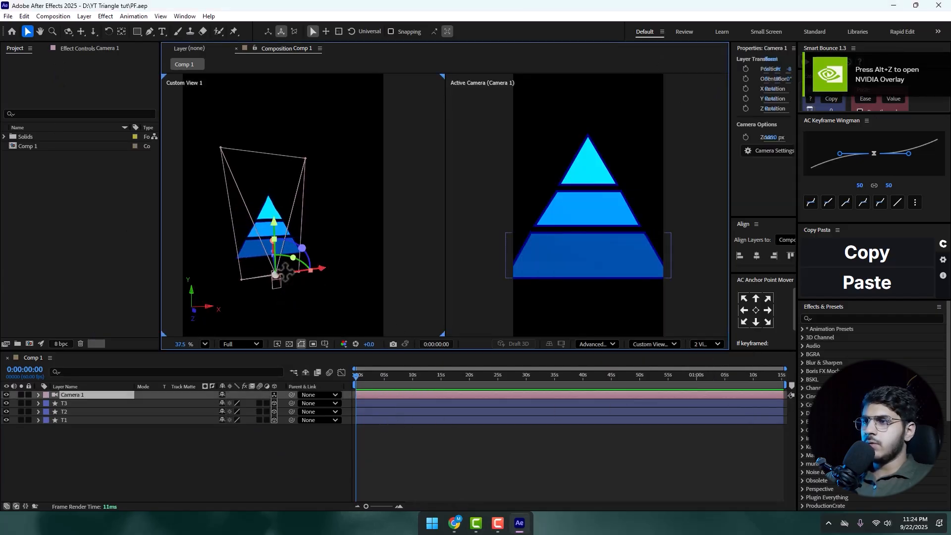
{"action": "key", "text": "c"}
{"action": "key", "text": "c"}
{"action": "left_click_drag", "start_coordinate": [325, 276], "coordinate": [357, 266]}
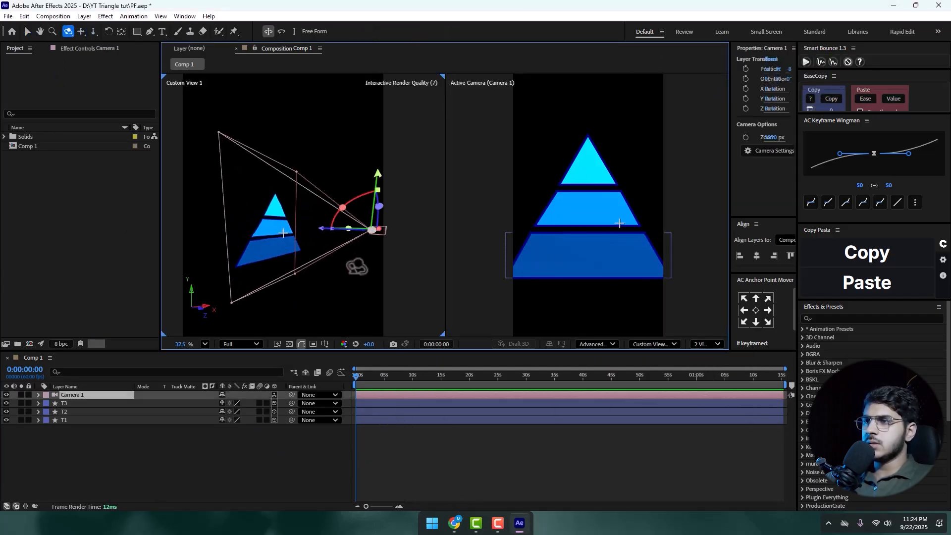
{"action": "left_click", "coordinate": [70, 32]}
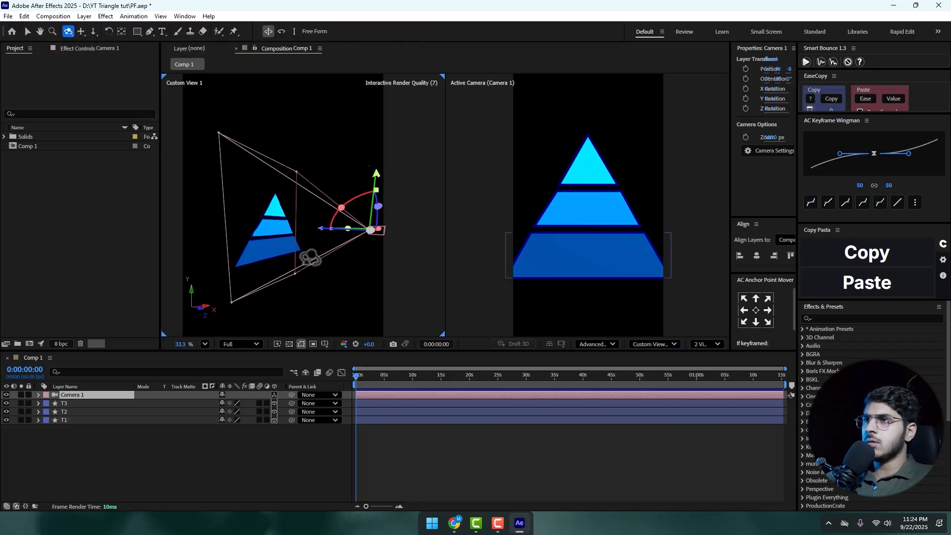
{"action": "scroll", "coordinate": [312, 253], "scroll_direction": "down", "scroll_amount": 1}
{"action": "left_click_drag", "start_coordinate": [316, 252], "coordinate": [283, 233]}
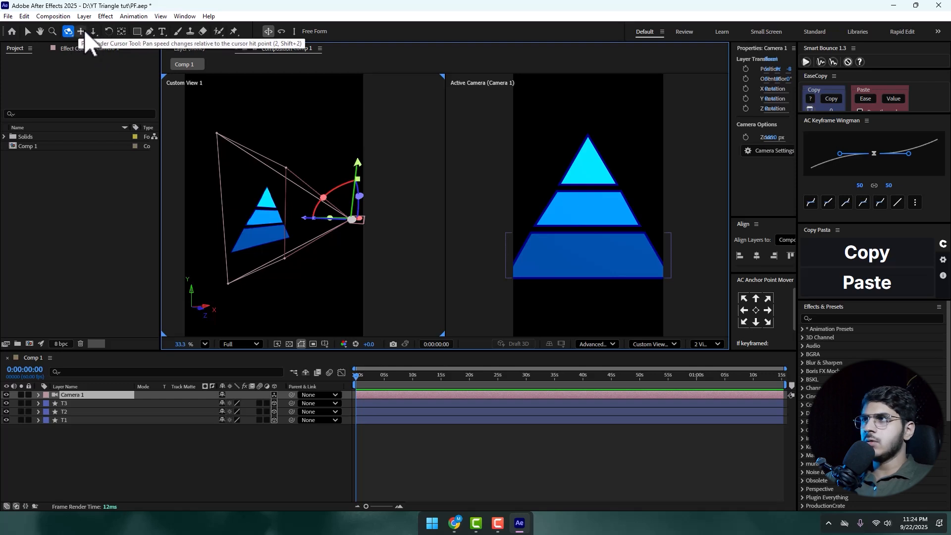
{"action": "key", "text": "2"}
{"action": "left_click_drag", "start_coordinate": [314, 279], "coordinate": [403, 270]}
{"action": "key", "text": "3"}
{"action": "key", "text": "1"}
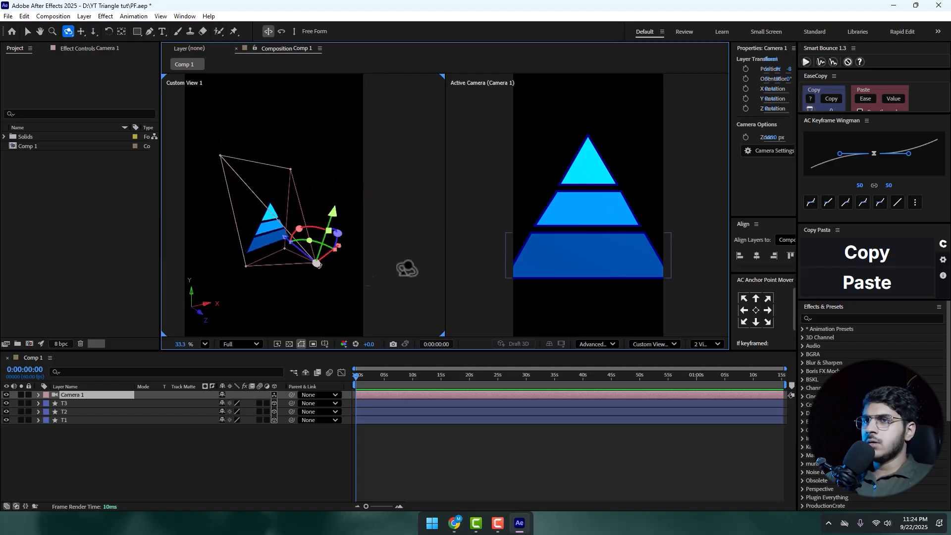
Move Camera 1 backward along its Z axis to fit the whole triangle within the frame
{"action": "key", "text": "v"}
{"action": "left_click_drag", "start_coordinate": [287, 241], "coordinate": [425, 292]}
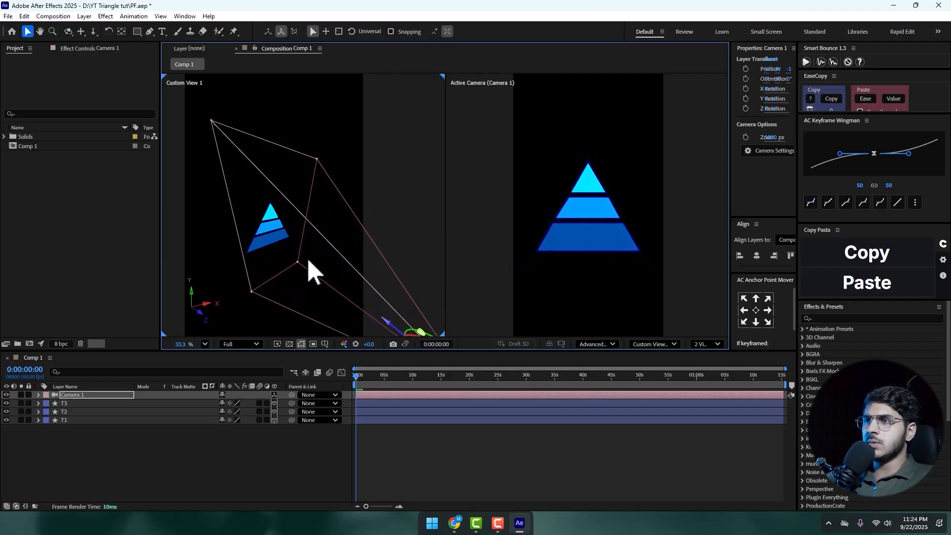
{"action": "scroll", "coordinate": [308, 259], "scroll_direction": "down", "scroll_amount": 2}
{"action": "left_click_drag", "start_coordinate": [312, 228], "coordinate": [292, 218]}
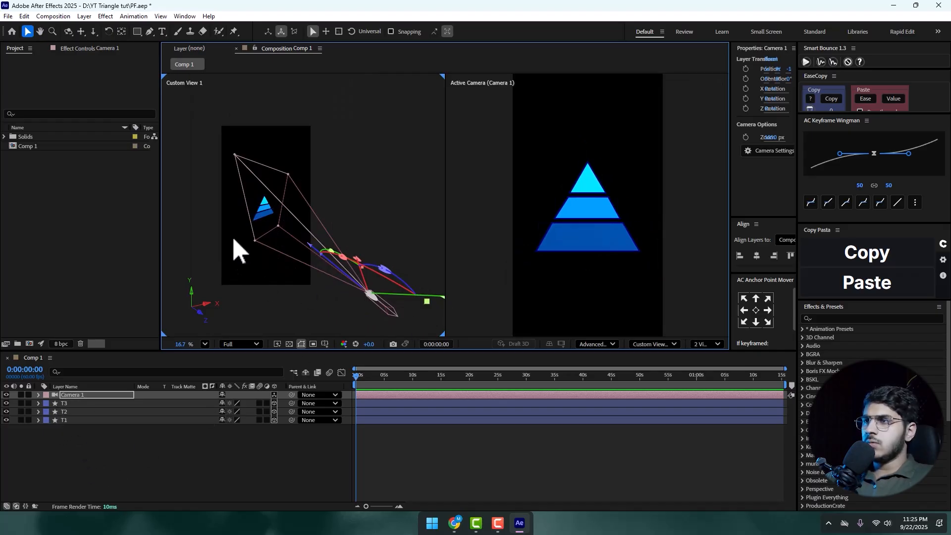
Set the Extrusion Depth of the top section T3 to 221 in its geometry options
{"action": "scroll", "coordinate": [243, 230], "scroll_direction": "up", "scroll_amount": 2}
{"action": "key", "text": "1"}
{"action": "left_click_drag", "start_coordinate": [239, 223], "coordinate": [347, 161]}
{"action": "key", "text": "v"}
{"action": "scroll", "coordinate": [223, 237], "scroll_direction": "up", "scroll_amount": 2}
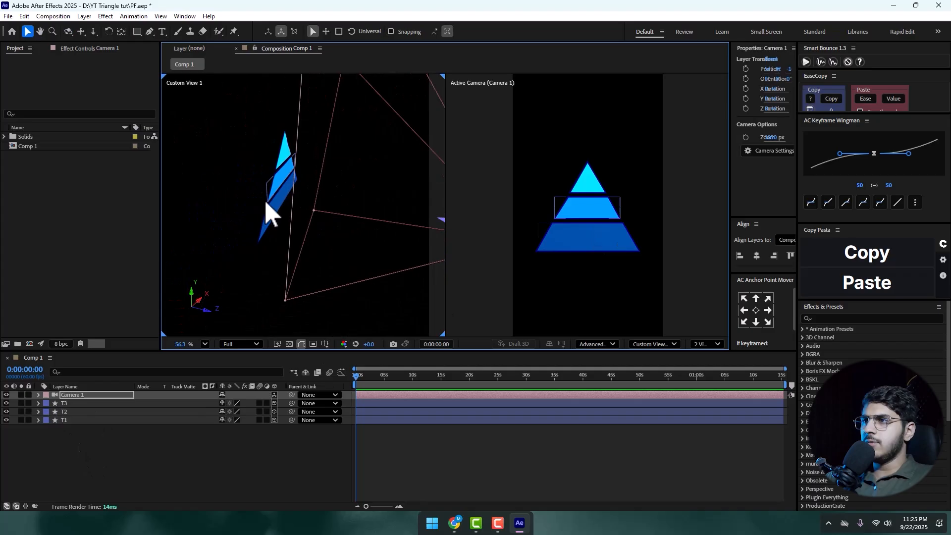
{"action": "left_click", "coordinate": [45, 404]}
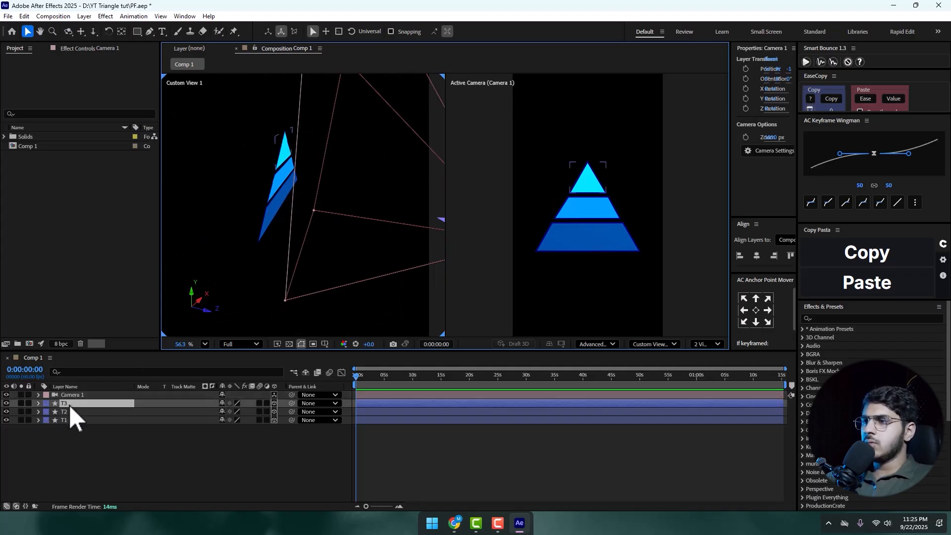
{"action": "left_click", "coordinate": [39, 403]}
{"action": "left_click", "coordinate": [47, 437]}
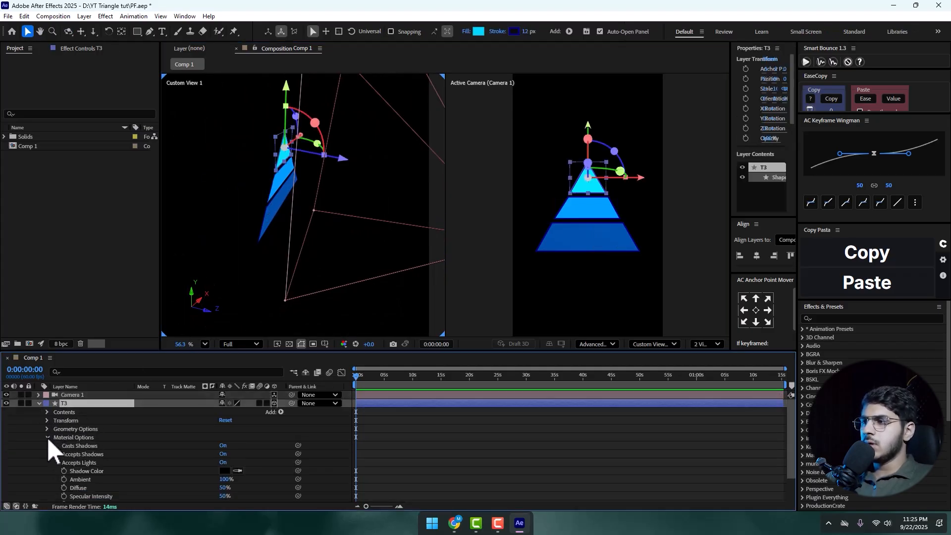
{"action": "scroll", "coordinate": [51, 429], "scroll_direction": "down", "scroll_amount": 2}
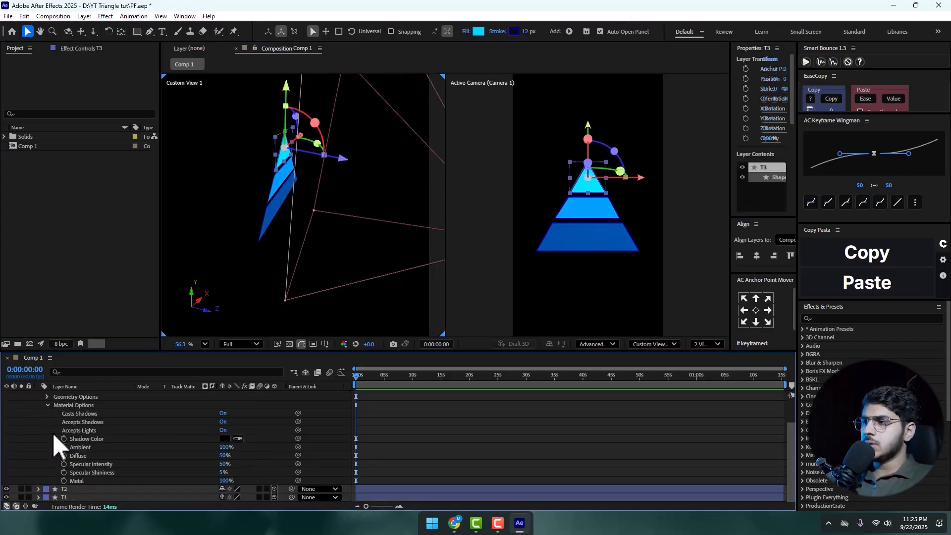
{"action": "left_click", "coordinate": [47, 397]}
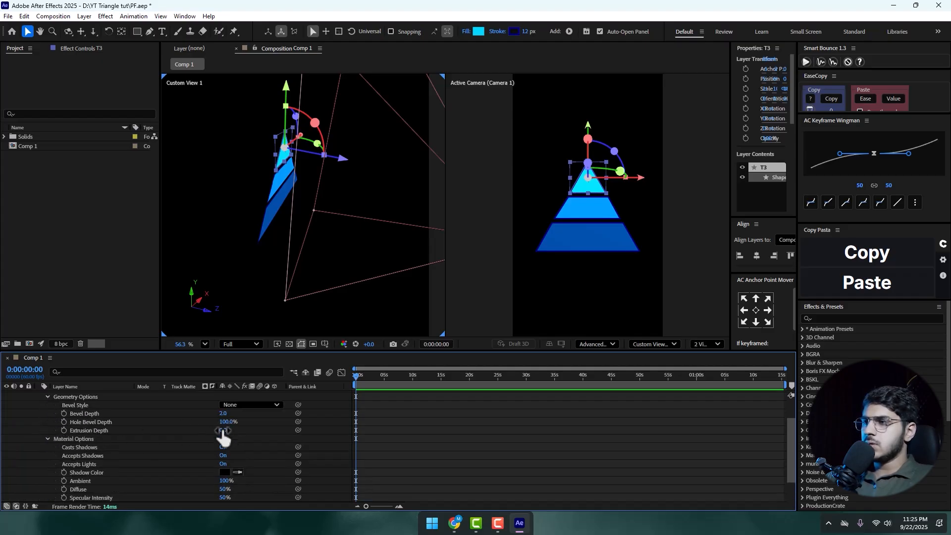
{"action": "left_click_drag", "start_coordinate": [222, 431], "coordinate": [312, 416]}
Set the Specular Shininess of the top section T3 to 40% in its material options
{"action": "scroll", "coordinate": [272, 130], "scroll_direction": "up", "scroll_amount": 3}
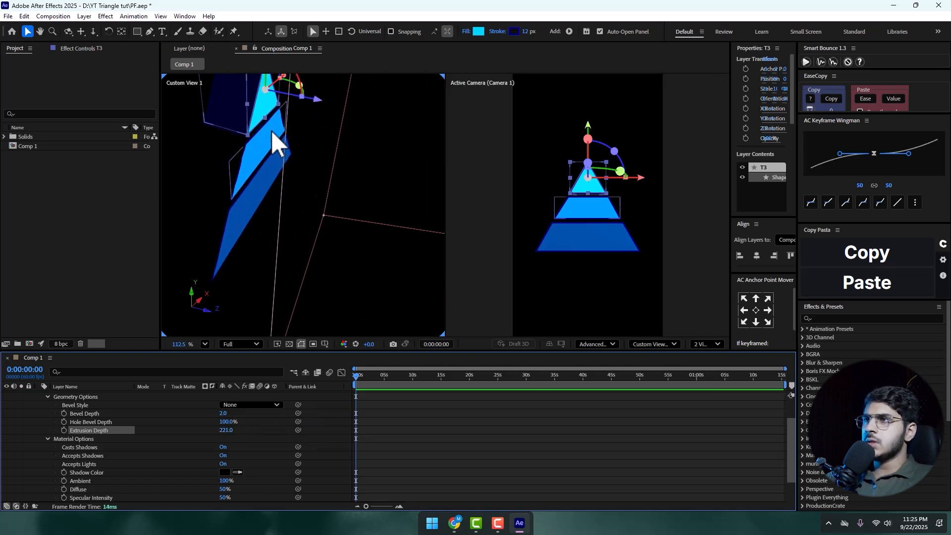
{"action": "left_click_drag", "start_coordinate": [248, 111], "coordinate": [348, 191]}
{"action": "scroll", "coordinate": [351, 195], "scroll_direction": "up", "scroll_amount": 4}
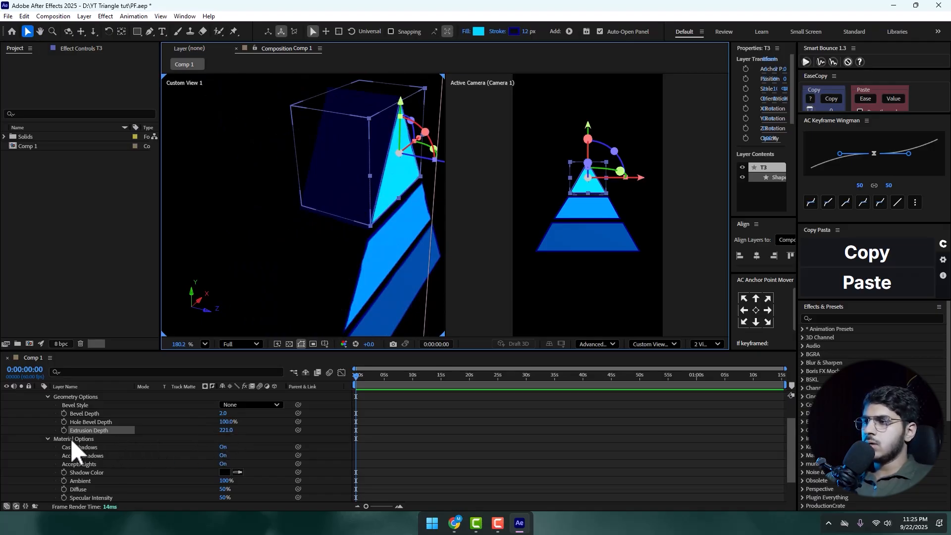
{"action": "scroll", "coordinate": [222, 476], "scroll_direction": "down", "scroll_amount": 2}
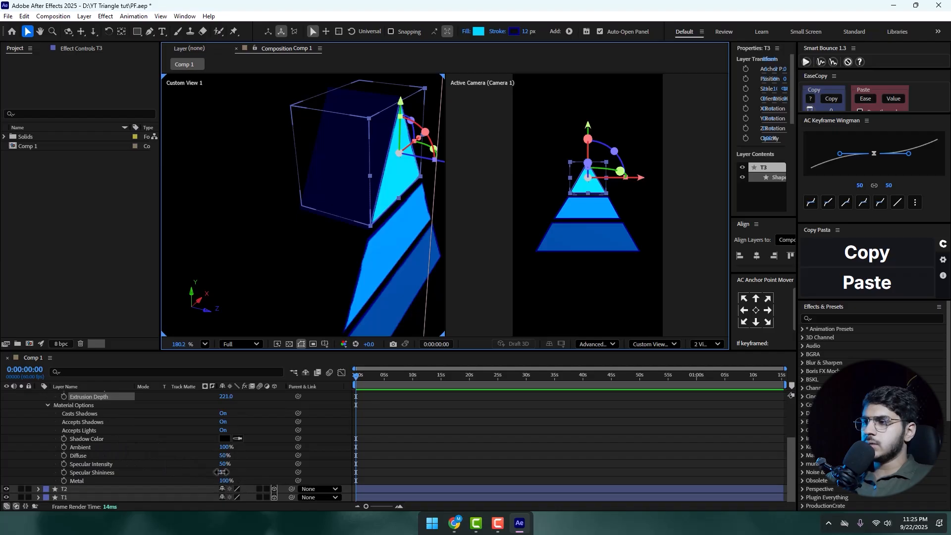
{"action": "left_click", "coordinate": [222, 472]}
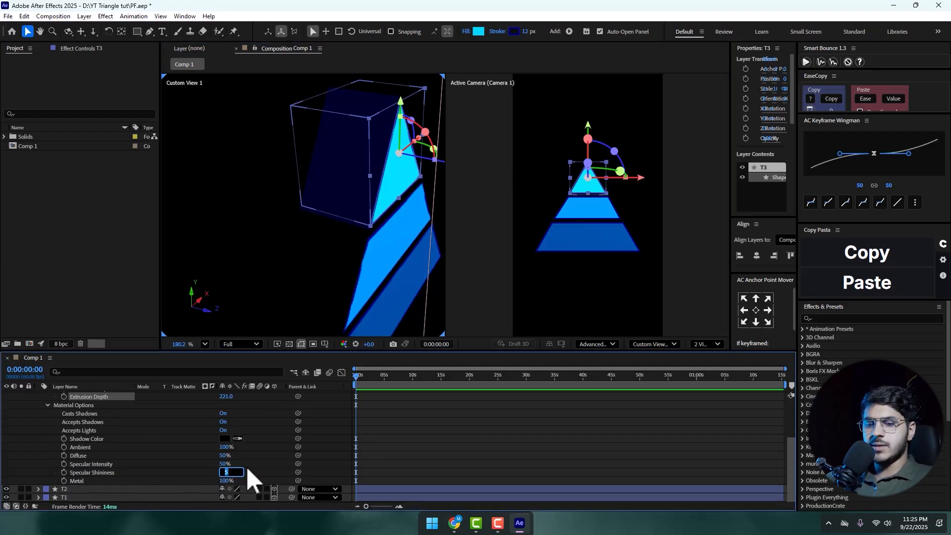
{"action": "type", "text": "40"}
{"action": "key", "text": "Return"}
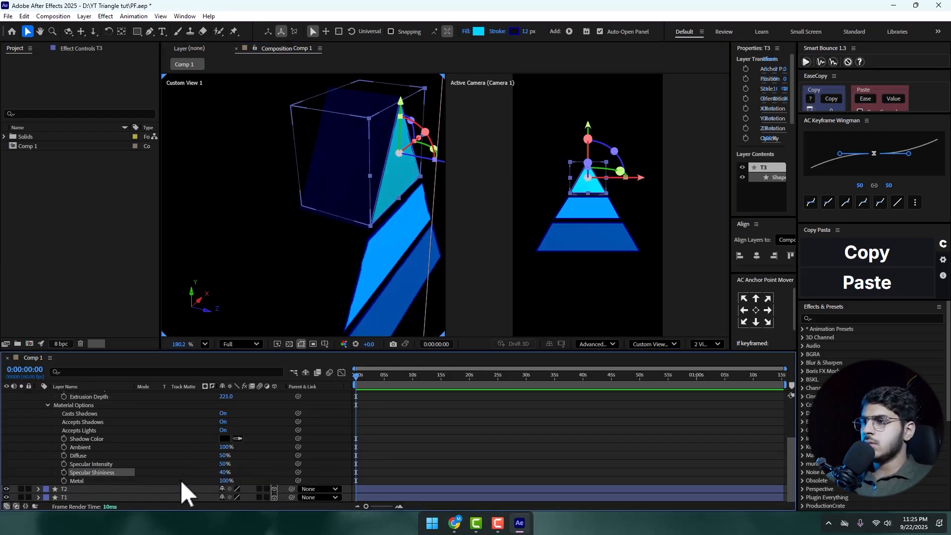
{"action": "scroll", "coordinate": [39, 445], "scroll_direction": "up", "scroll_amount": 4}
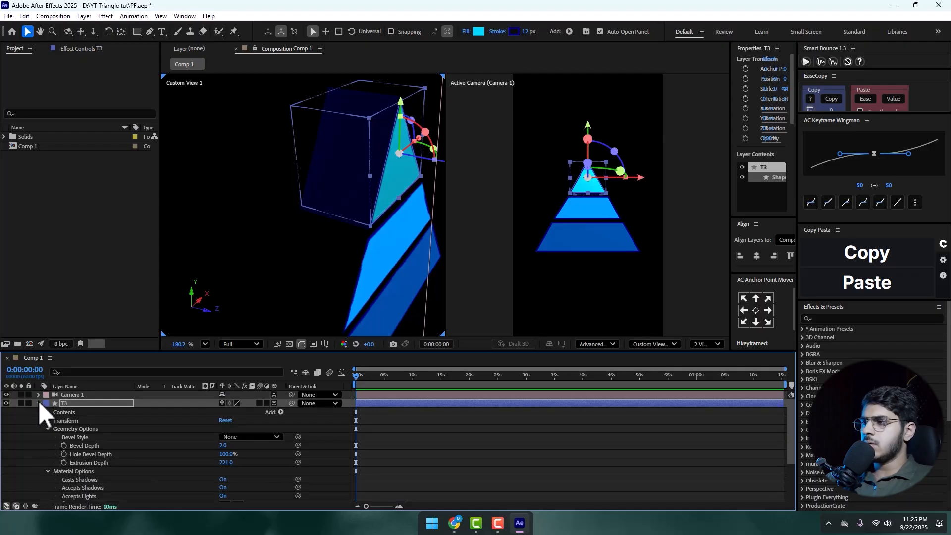
Set the Extrusion Depth of the middle section T2 to 221 in its geometry options
{"action": "left_click", "coordinate": [39, 403]}
{"action": "left_click", "coordinate": [75, 414]}
{"action": "left_click", "coordinate": [51, 431]}
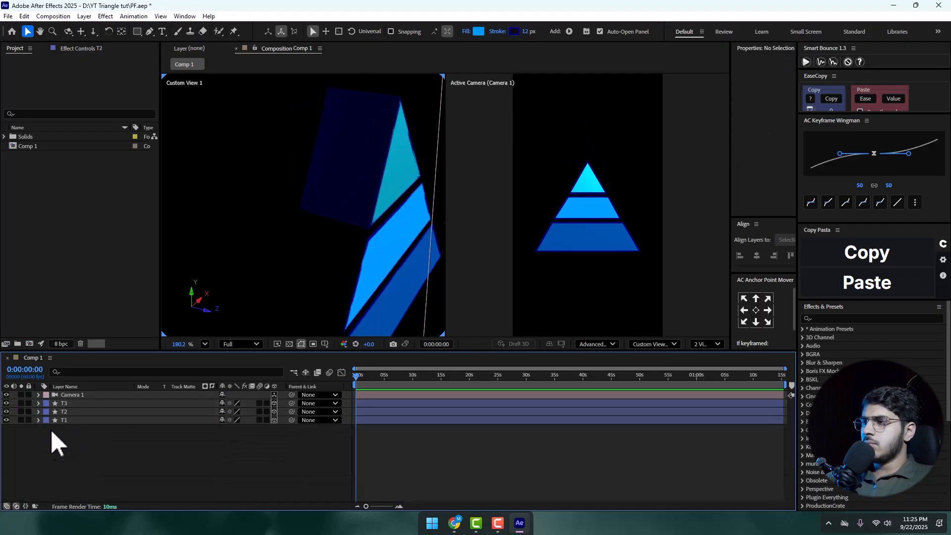
{"action": "left_click", "coordinate": [39, 412]}
{"action": "left_click", "coordinate": [83, 413]}
{"action": "left_click", "coordinate": [46, 437]}
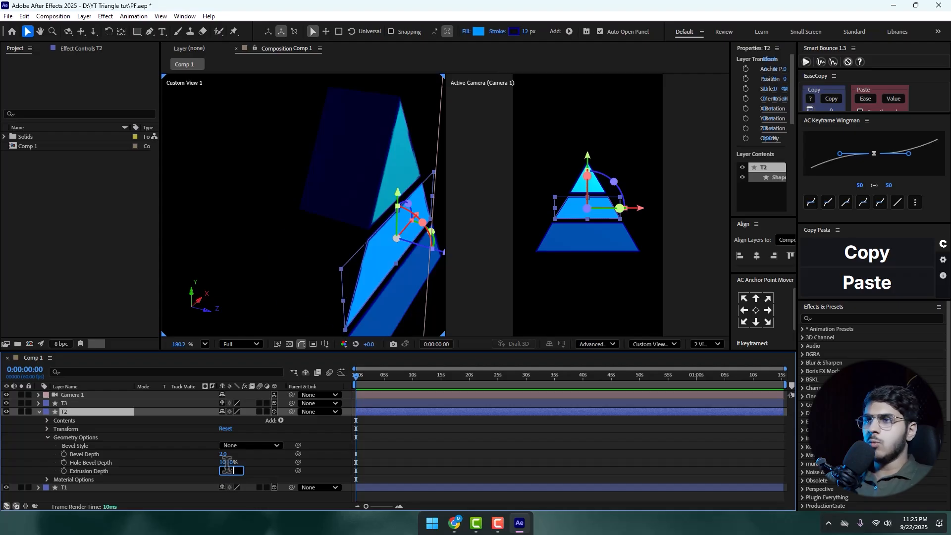
{"action": "key", "text": "Return"}
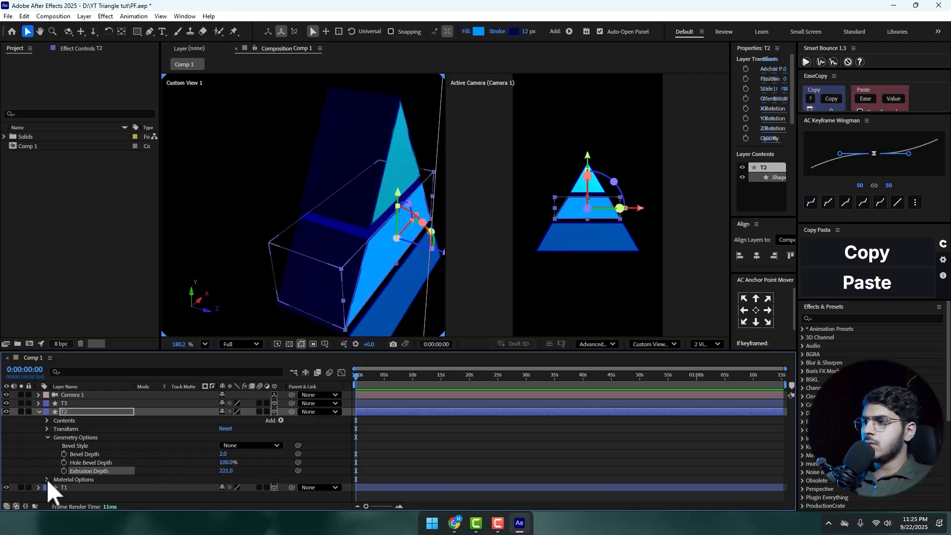
Change the Specular Shininess of the middle section T2 in its material options and collapse its properties
{"action": "left_click", "coordinate": [47, 480]}
{"action": "left_click", "coordinate": [225, 481]}
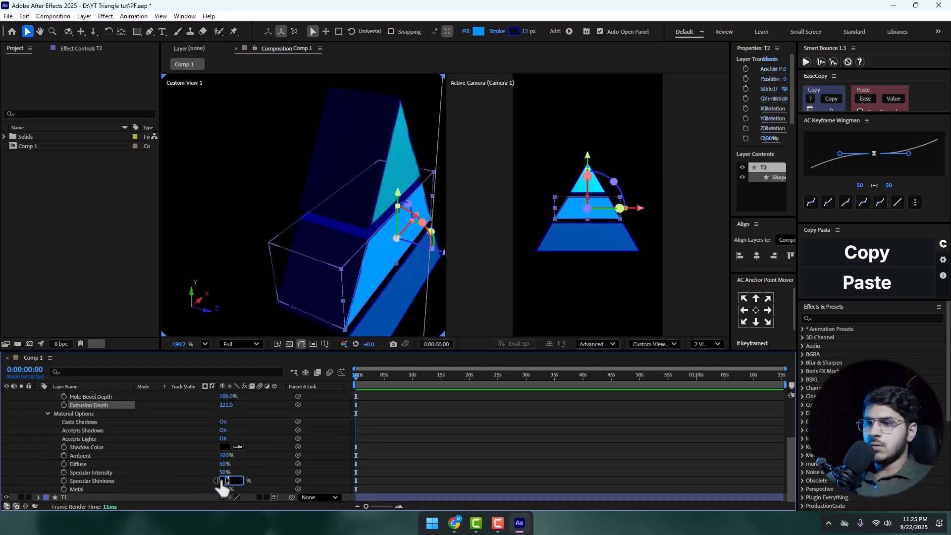
{"action": "key", "text": "Return"}
{"action": "scroll", "coordinate": [101, 448], "scroll_direction": "up", "scroll_amount": 3}
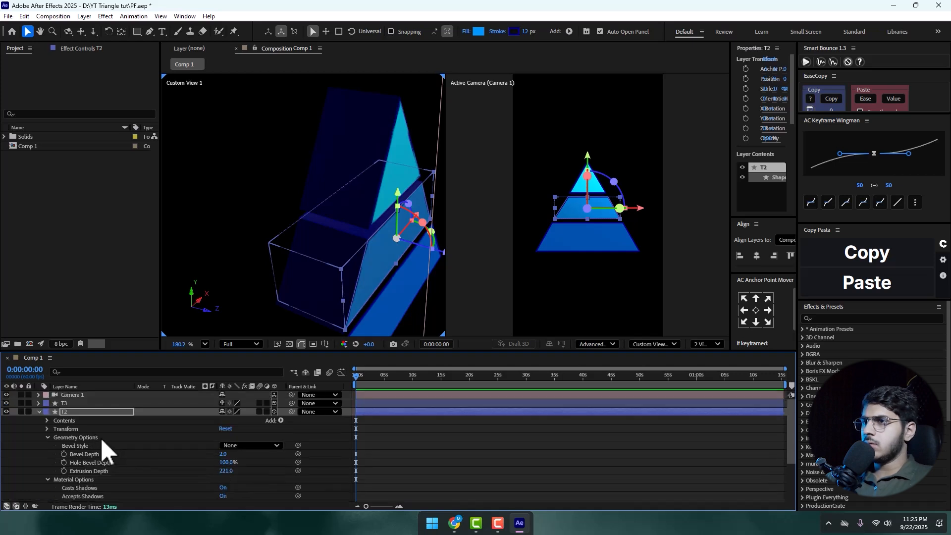
{"action": "left_click", "coordinate": [39, 412]}
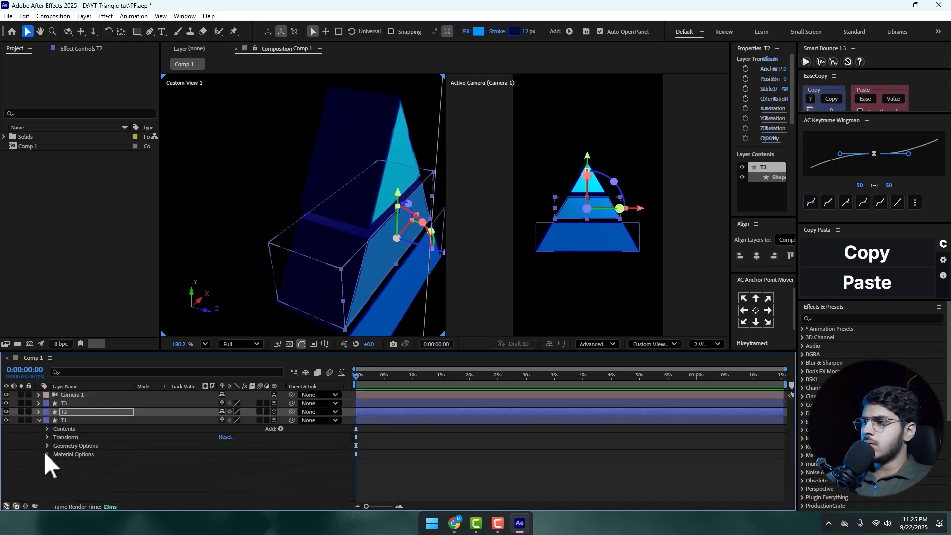
Set the Extrusion Depth of the bottom section T1 to 221 in its geometry options
{"action": "left_click", "coordinate": [47, 446]}
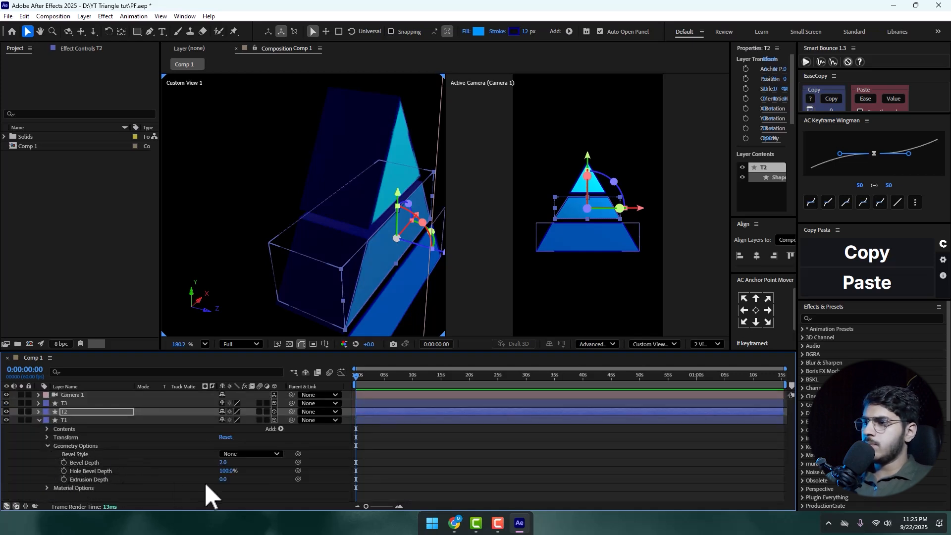
{"action": "left_click", "coordinate": [224, 479]}
{"action": "key", "text": "Return"}
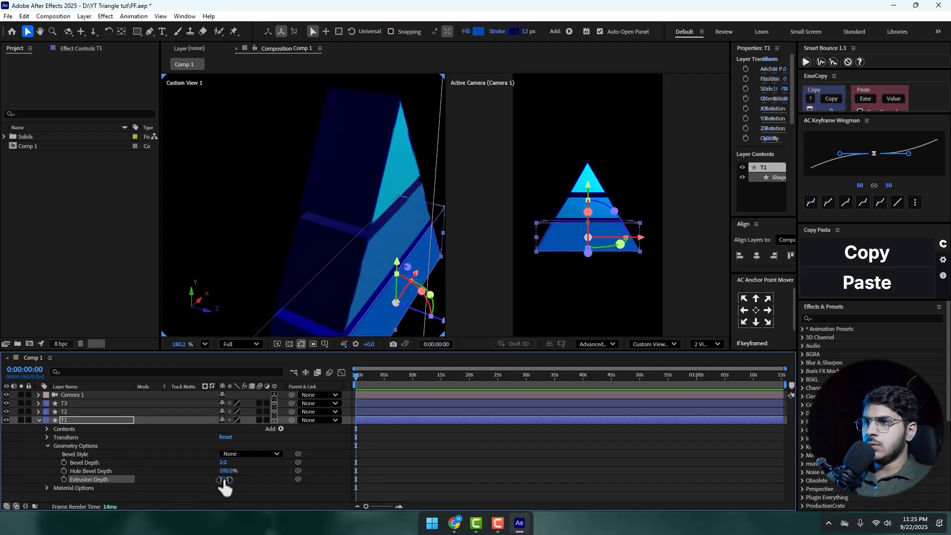
Change the Specular Shininess of the bottom section T1 in its material options and collapse its properties
{"action": "left_click", "coordinate": [47, 488]}
{"action": "scroll", "coordinate": [156, 477], "scroll_direction": "down", "scroll_amount": 3}
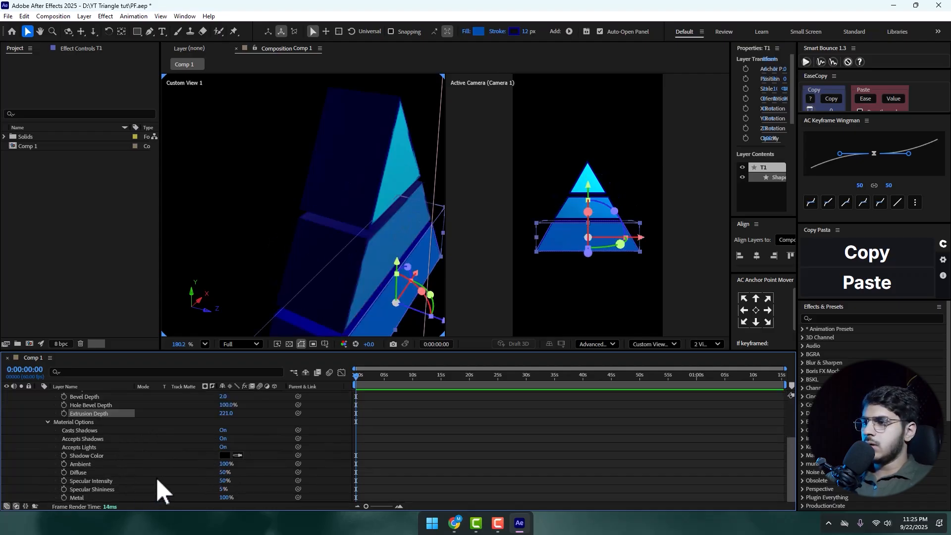
{"action": "left_click", "coordinate": [231, 488]}
{"action": "left_click", "coordinate": [222, 490]}
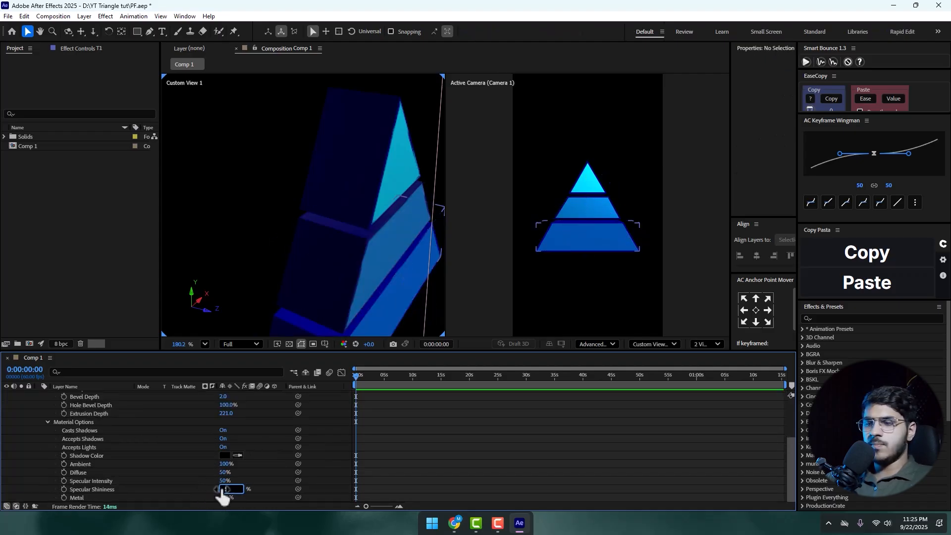
{"action": "key", "text": "Return"}
{"action": "scroll", "coordinate": [64, 436], "scroll_direction": "up", "scroll_amount": 3}
{"action": "left_click", "coordinate": [39, 420]}
Deselect all layers and save the project
{"action": "scroll", "coordinate": [305, 205], "scroll_direction": "down", "scroll_amount": 2}
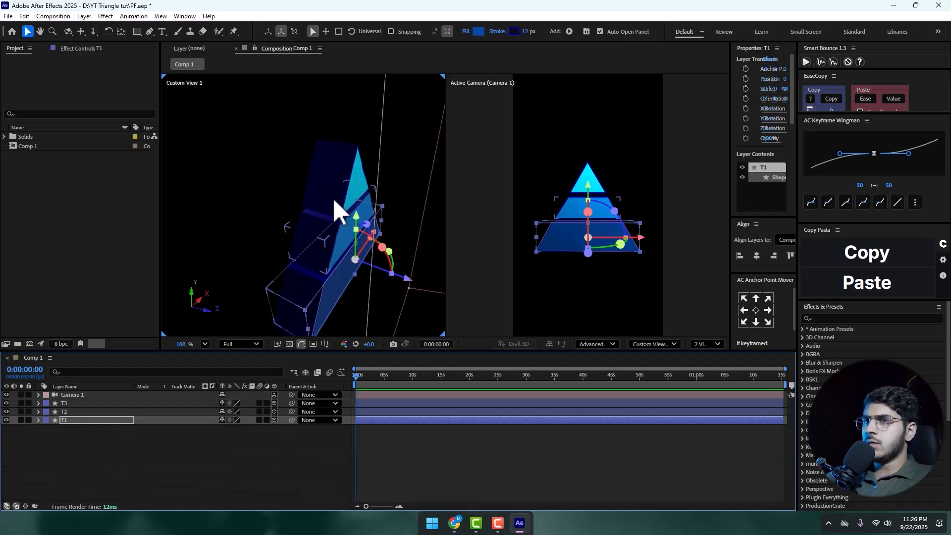
{"action": "scroll", "coordinate": [343, 241], "scroll_direction": "down", "scroll_amount": 1}
{"action": "scroll", "coordinate": [651, 241], "scroll_direction": "up", "scroll_amount": 1}
{"action": "left_click", "coordinate": [93, 485]}
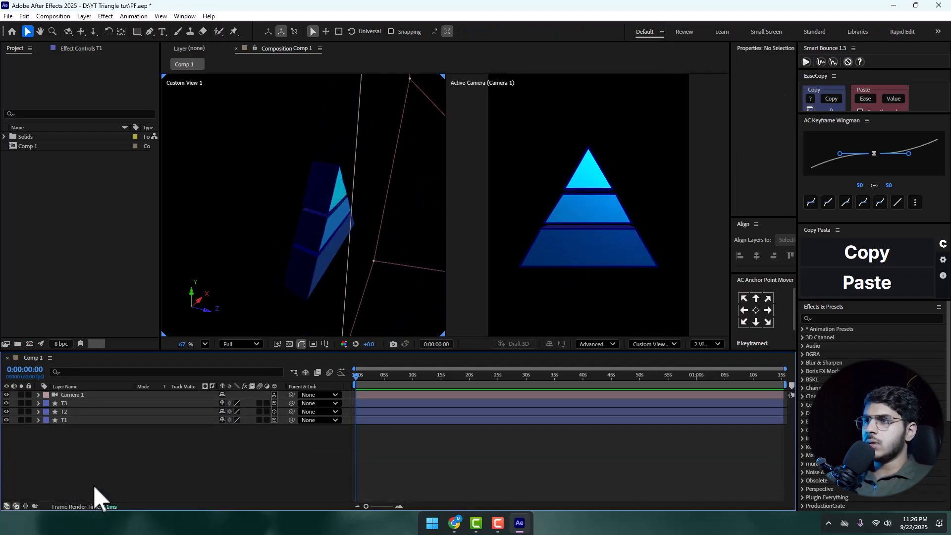
{"action": "key", "text": "ctrl+s"}
{"action": "scroll", "coordinate": [573, 212], "scroll_direction": "down", "scroll_amount": 1}
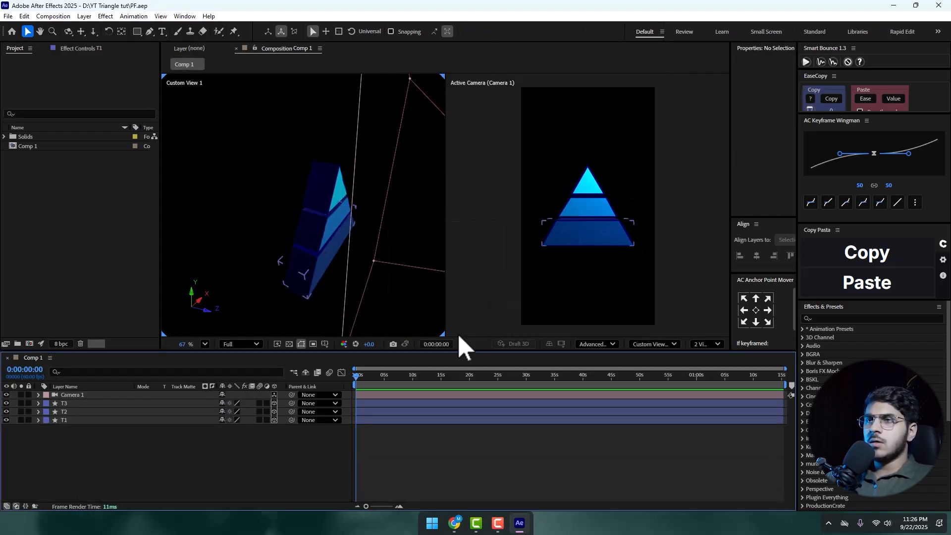
Create a white FFFFFF solid layer at the composition size of 1080 x 1920 px
{"action": "right_click", "coordinate": [91, 453]}
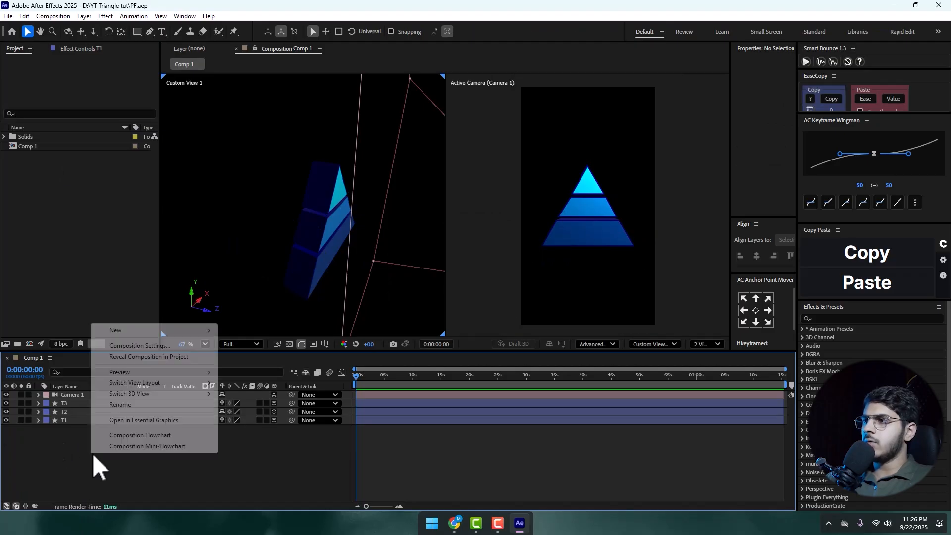
{"action": "mouse_move", "coordinate": [163, 331]}
{"action": "left_click", "coordinate": [252, 360]}
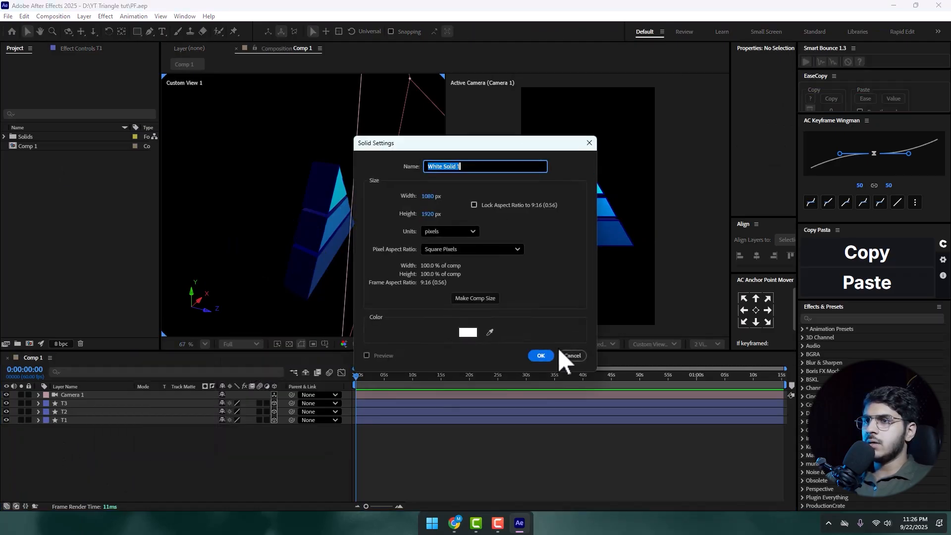
{"action": "left_click", "coordinate": [468, 334]}
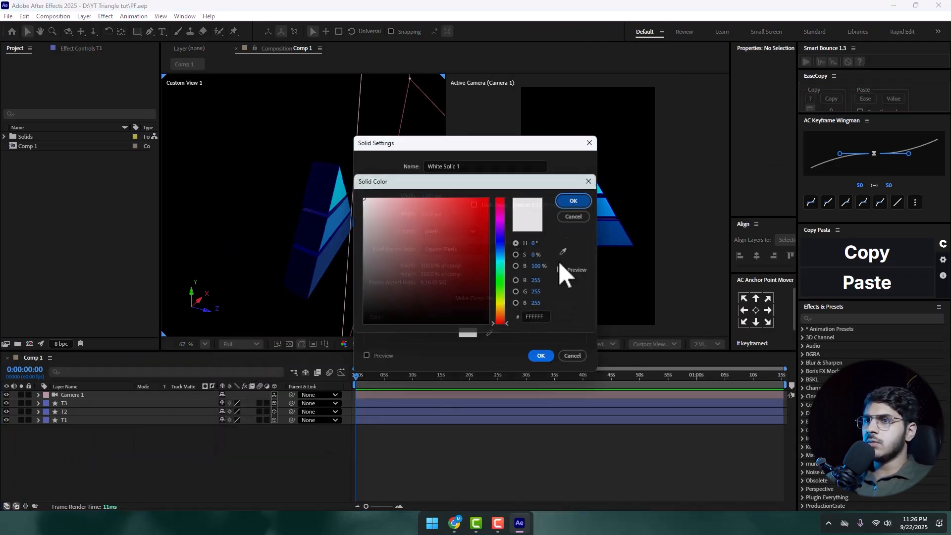
{"action": "key", "text": "Return"}
{"action": "left_click", "coordinate": [541, 356]}
Move the white solid beneath all other layers and rename it BG
{"action": "left_click_drag", "start_coordinate": [70, 396], "coordinate": [79, 436]}
{"action": "right_click", "coordinate": [82, 429]}
{"action": "left_click", "coordinate": [120, 399]}
{"action": "type", "text": "BG"}
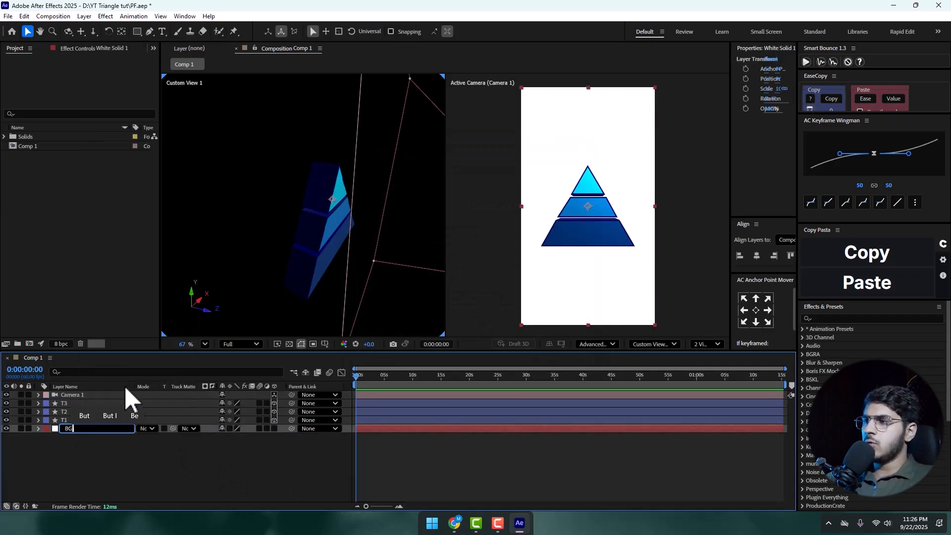
{"action": "key", "text": "Return"}
Apply the 4-Color Gradient effect to the BG layer
{"action": "key", "text": "ctrl+space"}
{"action": "type", "text": "4"}
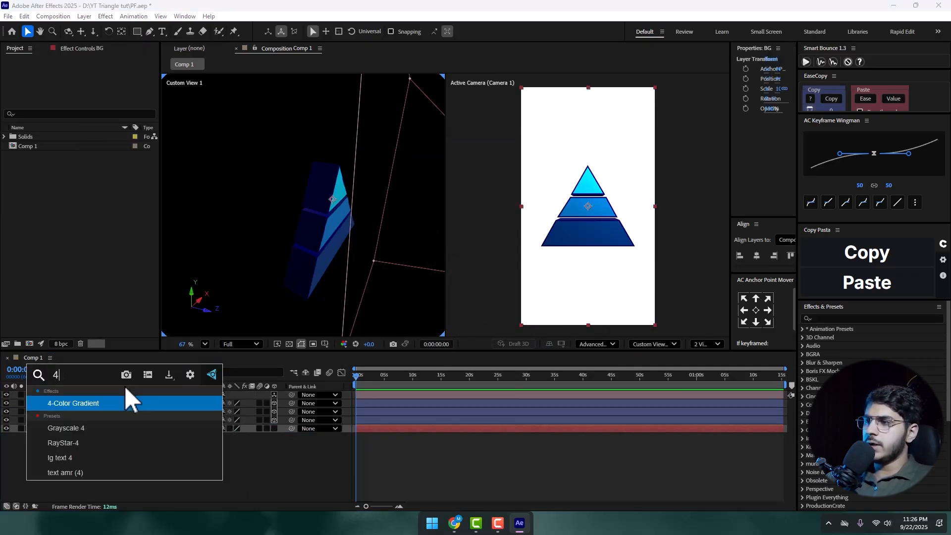
{"action": "left_click", "coordinate": [95, 402]}
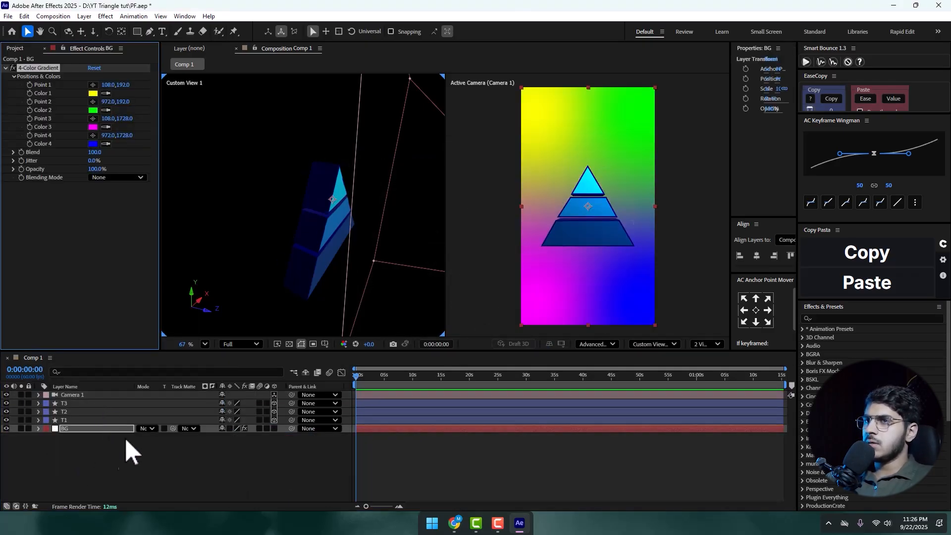
Set Color 1 of the BG gradient to the saturated blue 0042FF
{"action": "left_click", "coordinate": [93, 94]}
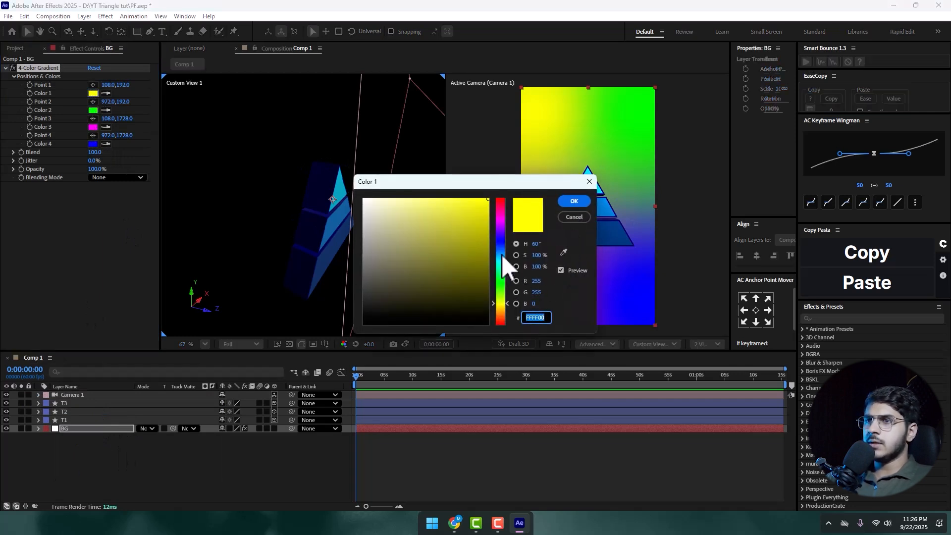
{"action": "left_click_drag", "start_coordinate": [510, 268], "coordinate": [504, 245]}
{"action": "key", "text": "Return"}
Set Color 2 of the BG gradient to the lighter blue 0084FF
{"action": "left_click", "coordinate": [93, 110]}
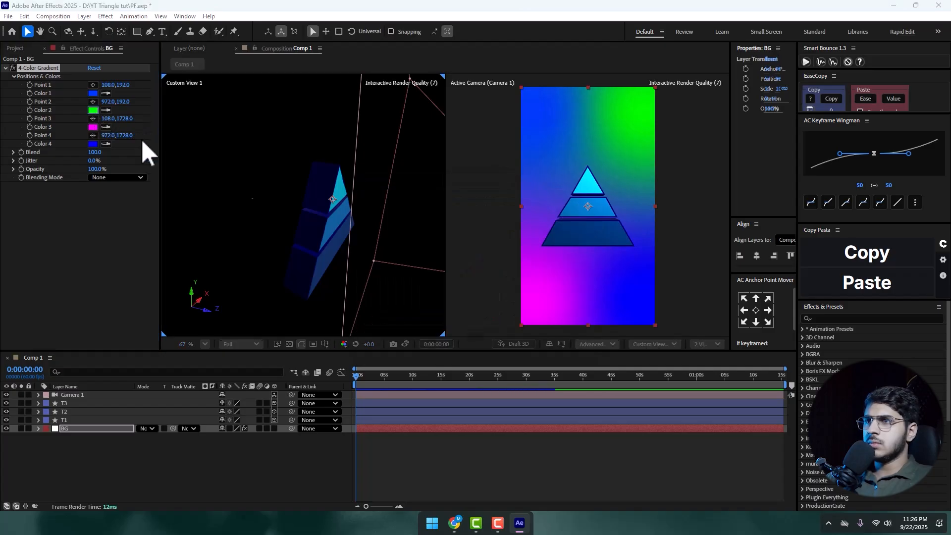
{"action": "left_click", "coordinate": [501, 255]}
{"action": "left_click_drag", "start_coordinate": [501, 256], "coordinate": [503, 256]}
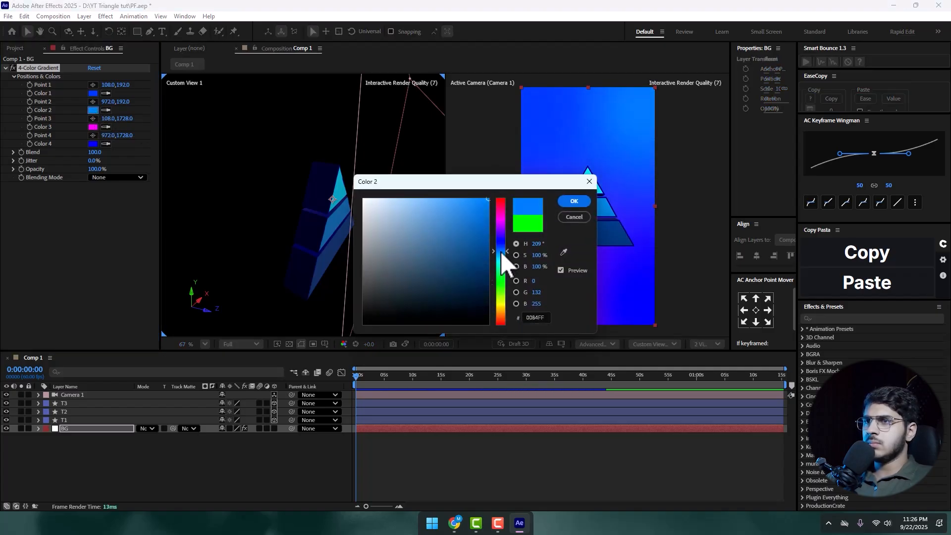
{"action": "left_click", "coordinate": [564, 203]}
Sample the blue of Color 1 for Color 3 of the BG gradient and set Color 4 to black 000000
{"action": "left_click", "coordinate": [105, 127]}
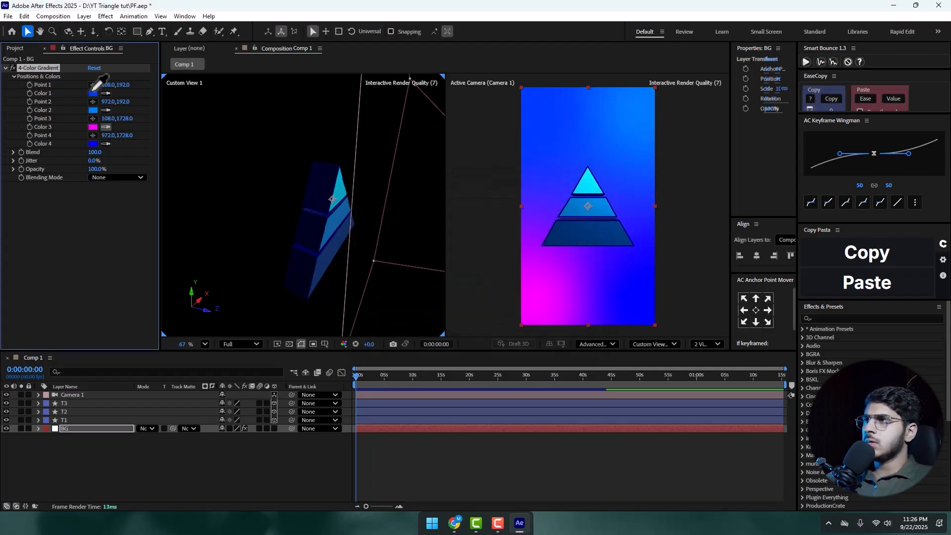
{"action": "left_click", "coordinate": [93, 93]}
{"action": "left_click", "coordinate": [94, 144]}
{"action": "left_click", "coordinate": [366, 308]}
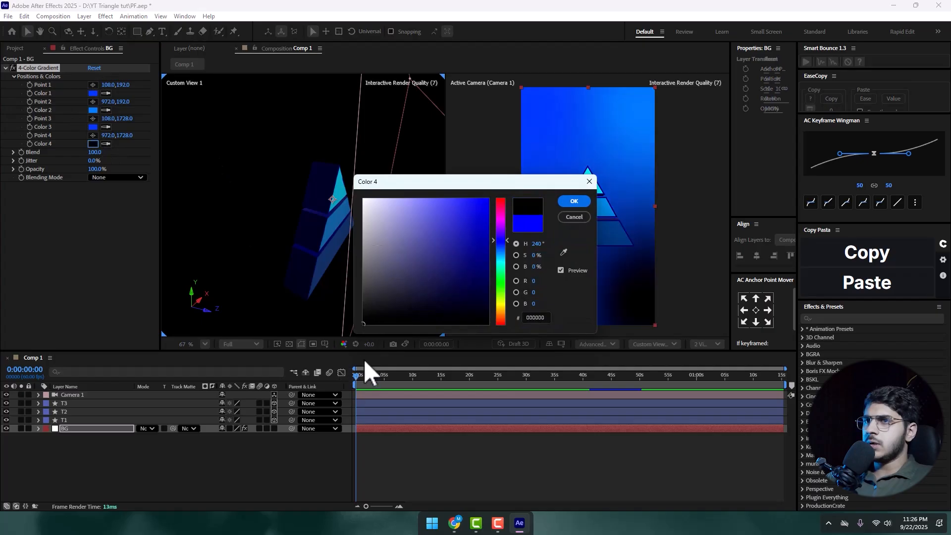
{"action": "left_click", "coordinate": [569, 202]}
{"action": "left_click", "coordinate": [94, 128]}
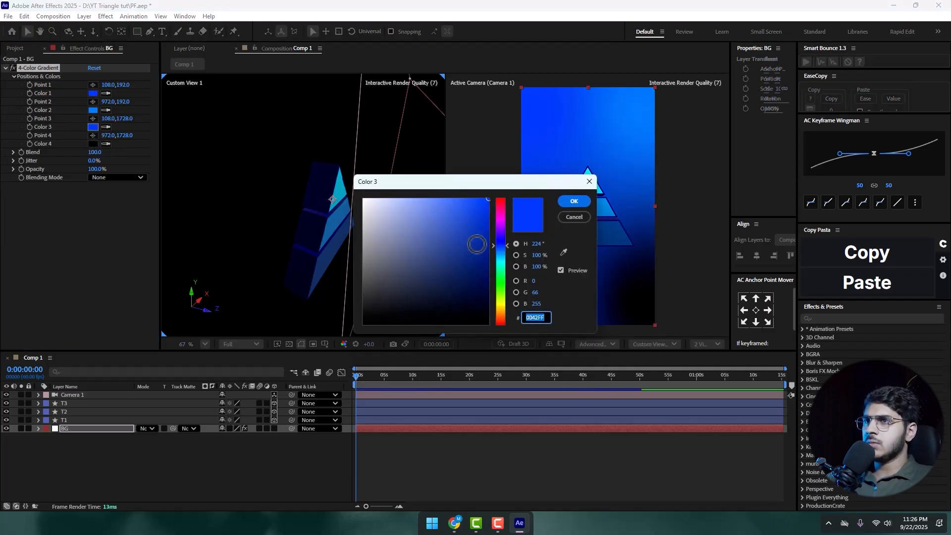
{"action": "left_click_drag", "start_coordinate": [477, 244], "coordinate": [555, 281]}
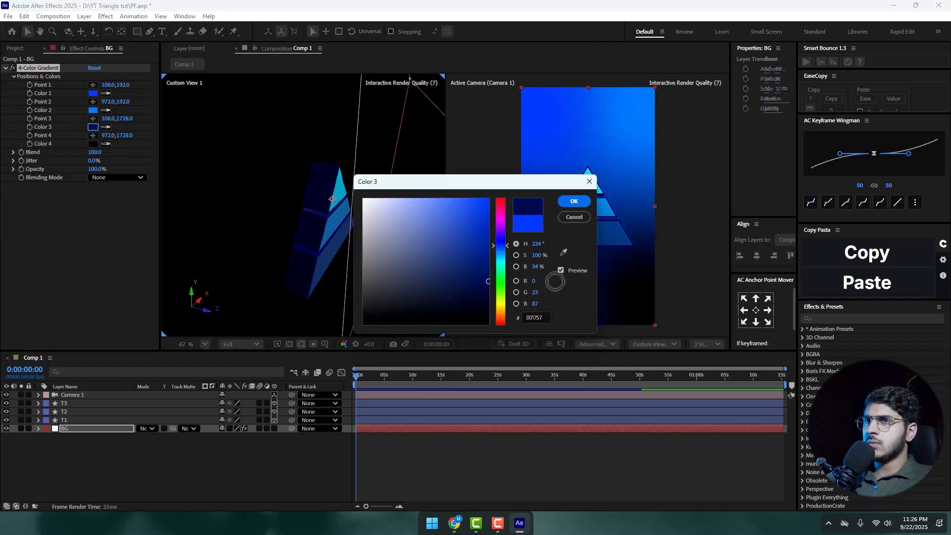
{"action": "left_click", "coordinate": [573, 218]}
Set Color 2 of the BG gradient to black 000000
{"action": "left_click", "coordinate": [93, 110]}
{"action": "left_click_drag", "start_coordinate": [483, 213], "coordinate": [554, 338]}
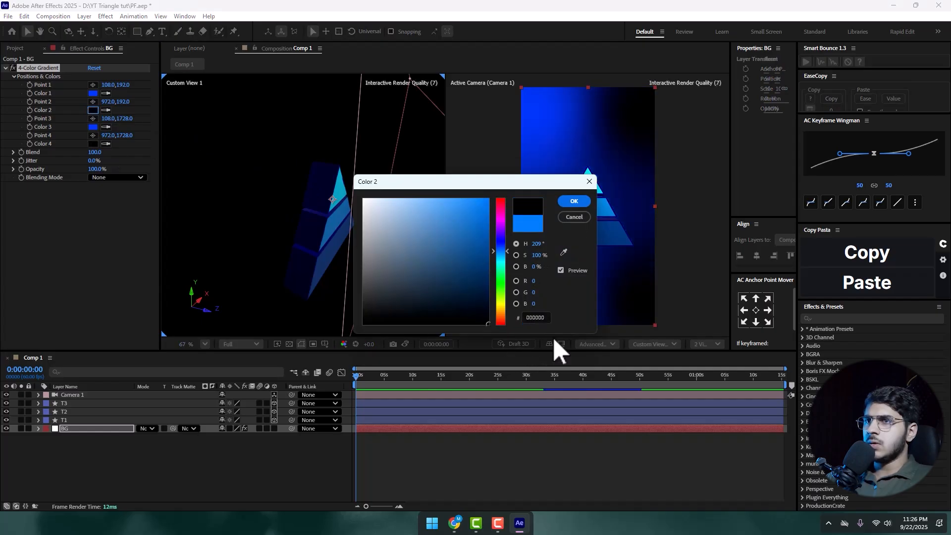
{"action": "left_click", "coordinate": [572, 201]}
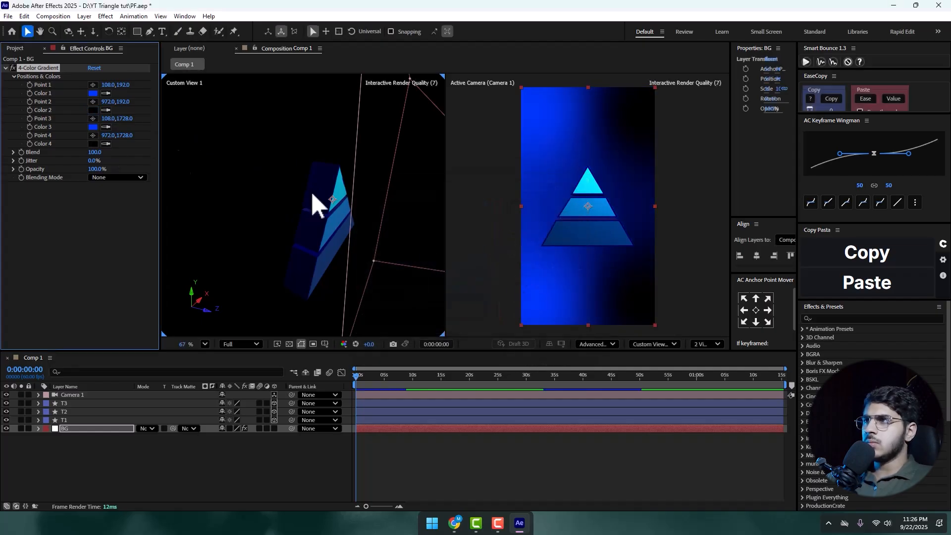
Switch the composition viewer to a single view showing the active camera
{"action": "left_click", "coordinate": [93, 85]}
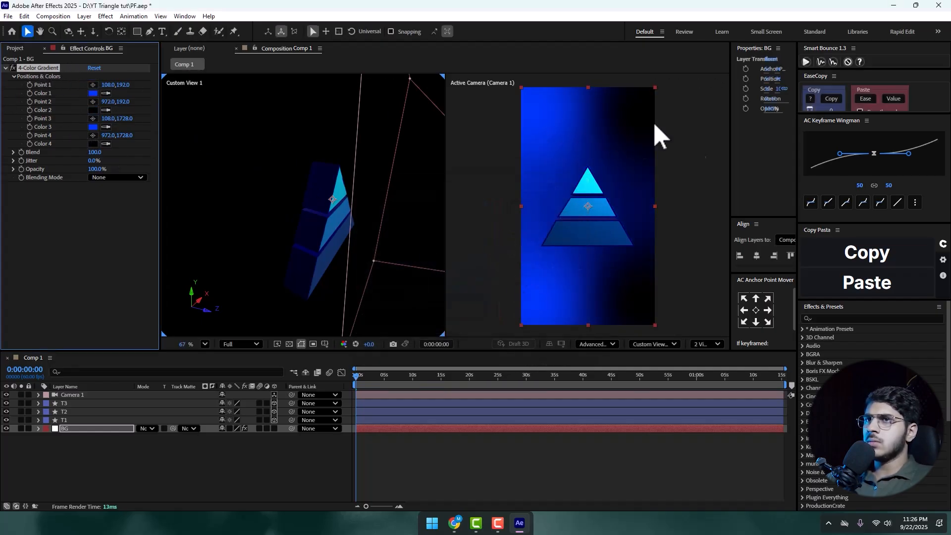
{"action": "scroll", "coordinate": [634, 138], "scroll_direction": "down", "scroll_amount": 3}
{"action": "scroll", "coordinate": [595, 193], "scroll_direction": "up", "scroll_amount": 2}
{"action": "left_click", "coordinate": [510, 272]}
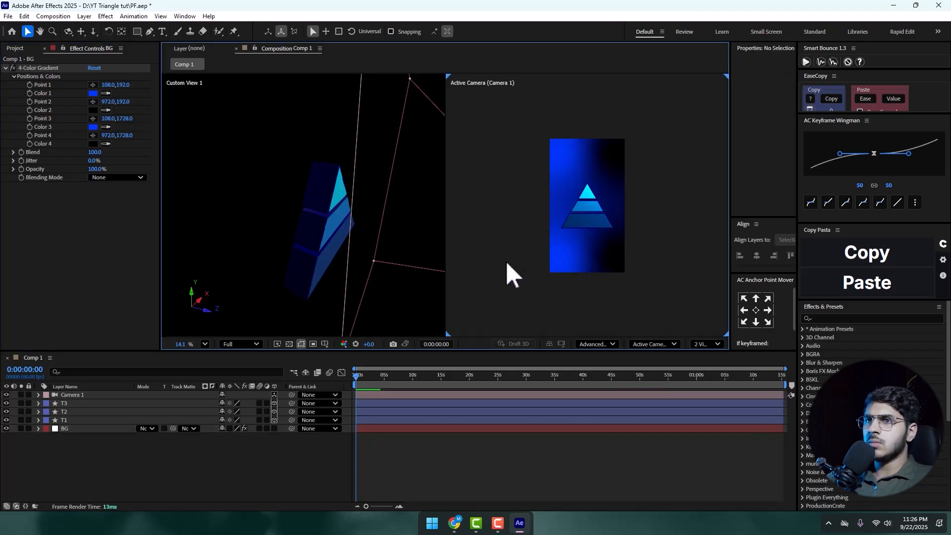
{"action": "left_click", "coordinate": [704, 346]}
{"action": "left_click", "coordinate": [700, 364]}
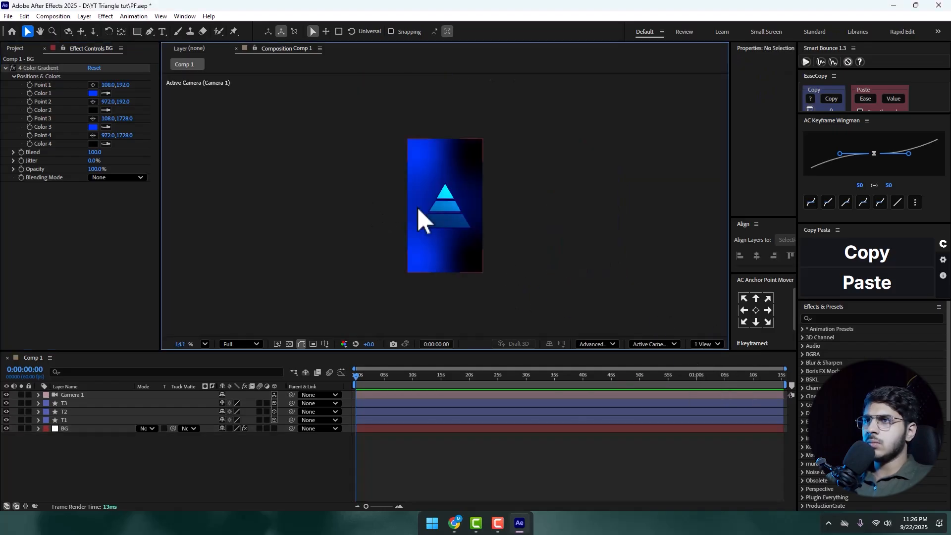
{"action": "scroll", "coordinate": [417, 206], "scroll_direction": "up", "scroll_amount": 3}
Move the BG gradient's Point 1 to about (1462, -336), Point 2 to (-22, 432), Point 3 to (-394, 2128) and Point 4 to (1194, 1386)
{"action": "left_click", "coordinate": [79, 429]}
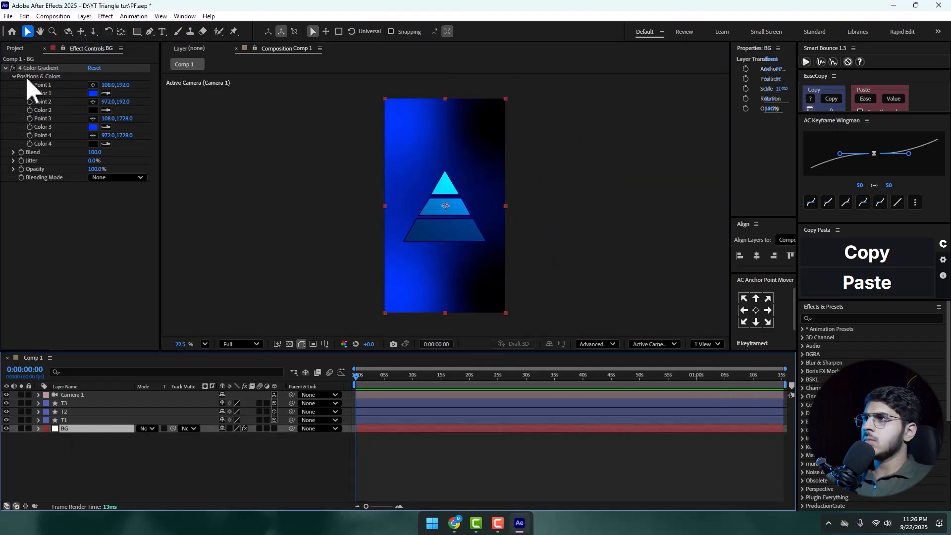
{"action": "left_click", "coordinate": [43, 67]}
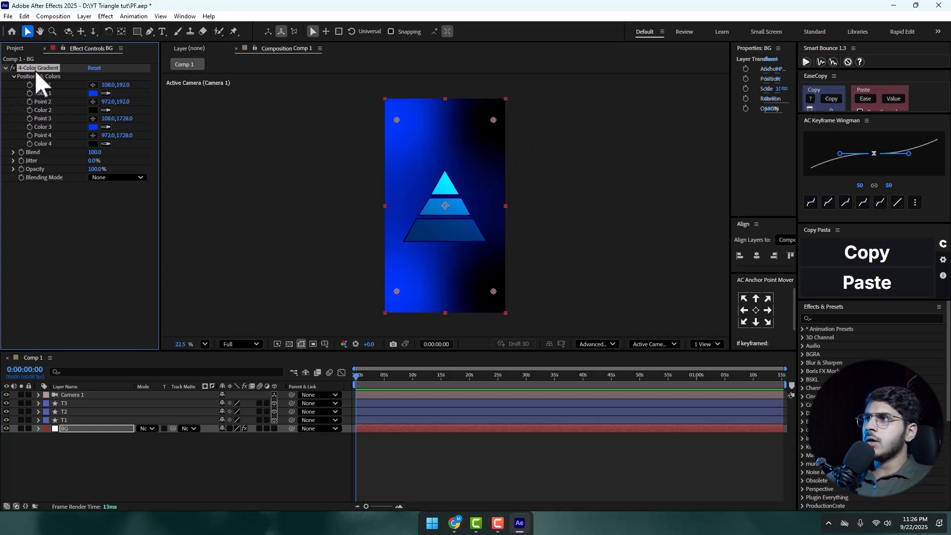
{"action": "left_click_drag", "start_coordinate": [397, 120], "coordinate": [351, 108]}
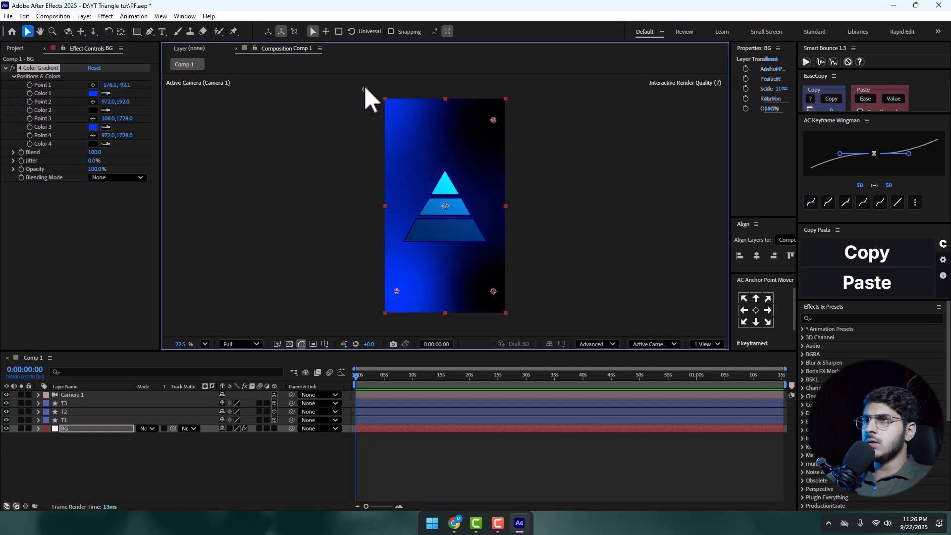
{"action": "left_click_drag", "start_coordinate": [493, 120], "coordinate": [382, 147]}
{"action": "left_click_drag", "start_coordinate": [364, 90], "coordinate": [548, 61]}
{"action": "left_click_drag", "start_coordinate": [397, 292], "coordinate": [338, 339]}
{"action": "left_click_drag", "start_coordinate": [493, 291], "coordinate": [517, 275]}
Set Color 1 of the BG gradient to the darker blue 00299D
{"action": "left_click", "coordinate": [93, 93]}
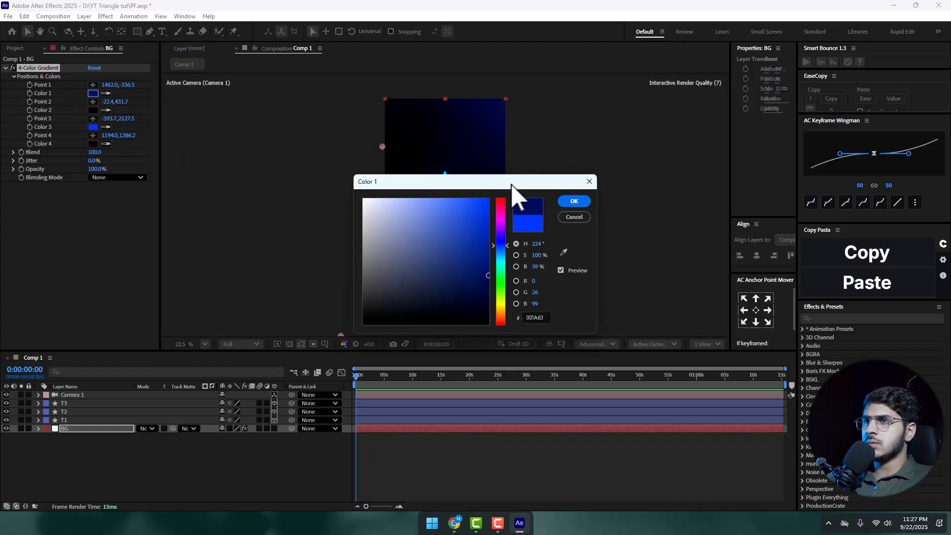
{"action": "left_click_drag", "start_coordinate": [521, 184], "coordinate": [724, 151]}
{"action": "left_click_drag", "start_coordinate": [684, 206], "coordinate": [722, 219]}
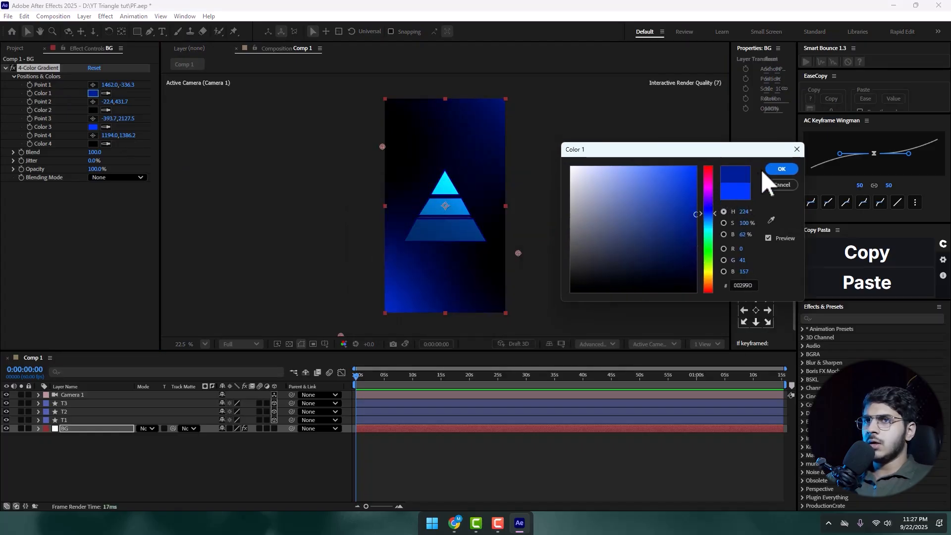
{"action": "left_click", "coordinate": [768, 170]}
{"action": "left_click", "coordinate": [131, 489]}
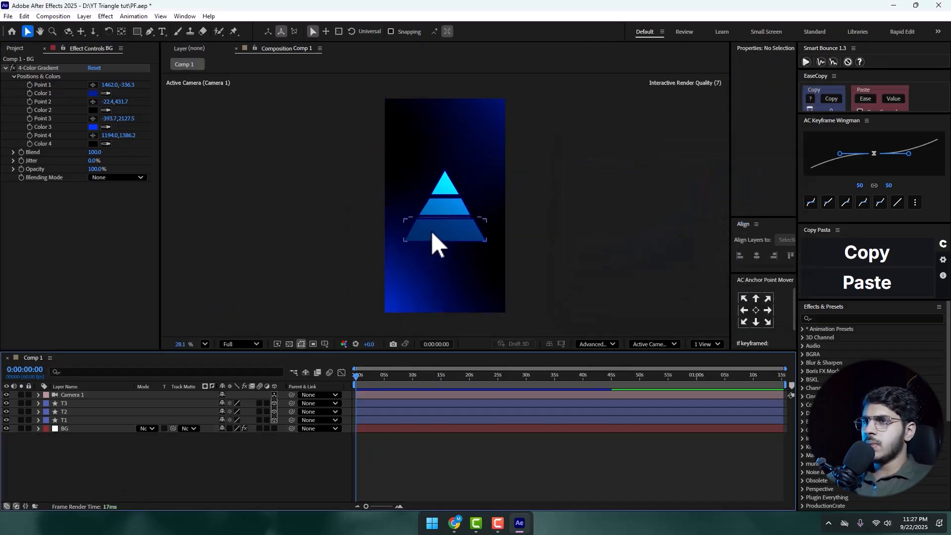
Move the BG gradient's Point 3 farther below the frame, setting its Y value to about 2778.5
{"action": "scroll", "coordinate": [361, 277], "scroll_direction": "down", "scroll_amount": 2}
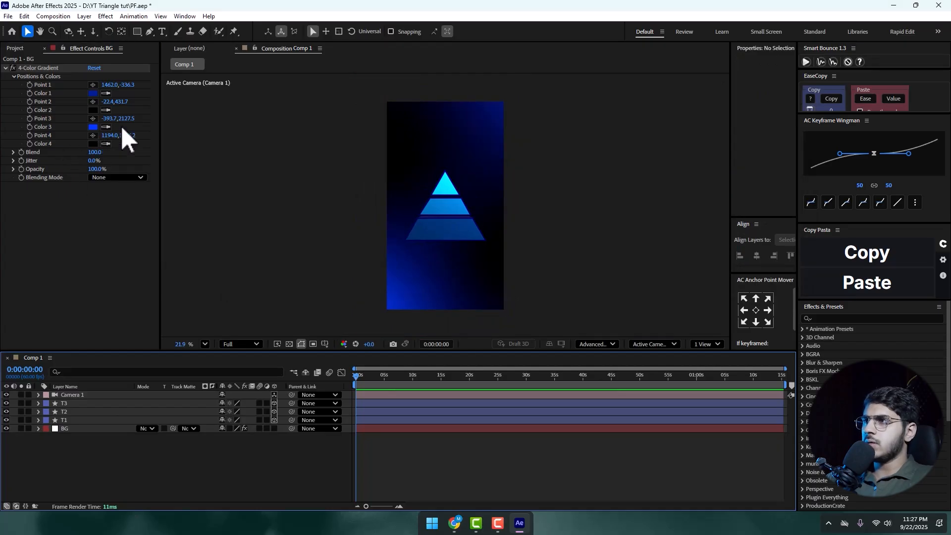
{"action": "left_click_drag", "start_coordinate": [128, 120], "coordinate": [527, 116]}
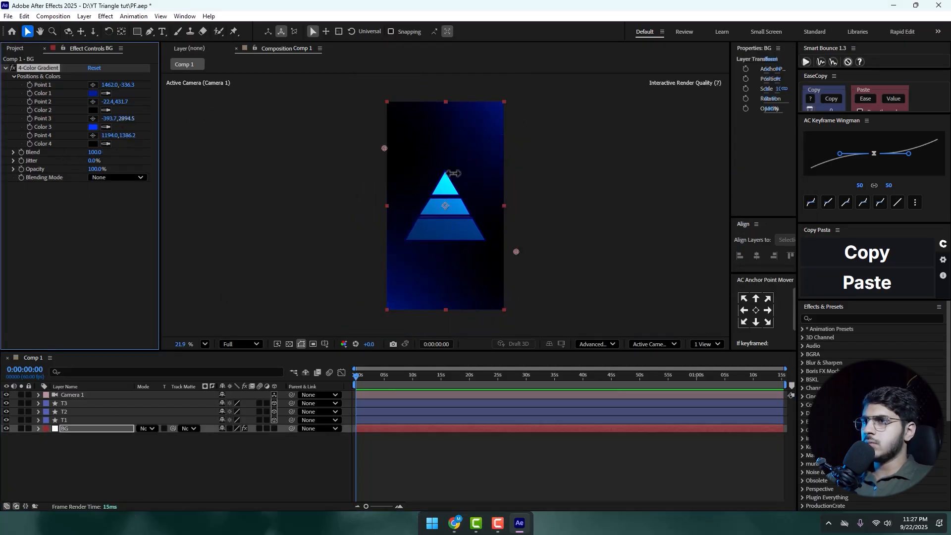
{"action": "left_click_drag", "start_coordinate": [337, 243], "coordinate": [326, 243]}
Set Color 2 of the BG gradient to the very dark blue 001629
{"action": "left_click", "coordinate": [93, 110]}
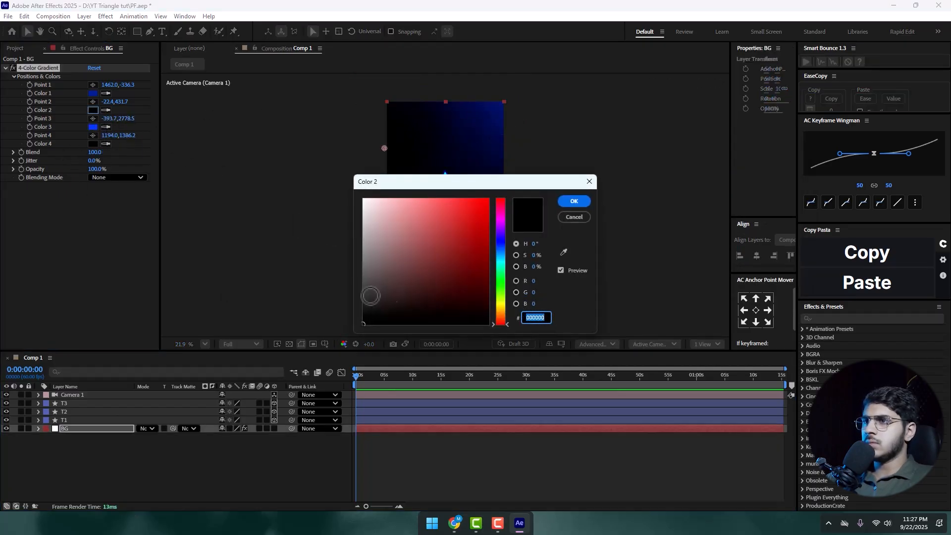
{"action": "left_click_drag", "start_coordinate": [368, 311], "coordinate": [351, 322]}
{"action": "left_click_drag", "start_coordinate": [501, 243], "coordinate": [517, 304]}
{"action": "left_click_drag", "start_coordinate": [514, 188], "coordinate": [585, 272]}
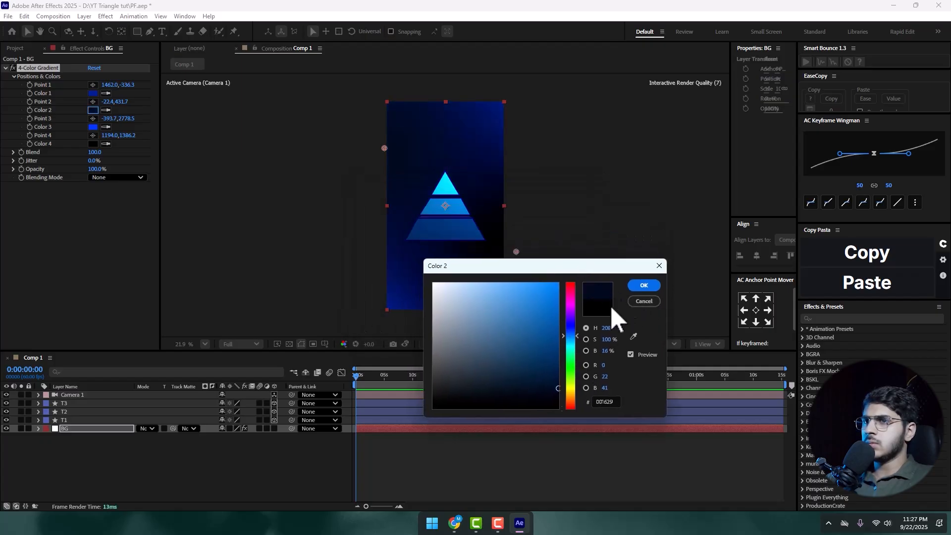
{"action": "key", "text": "Return"}
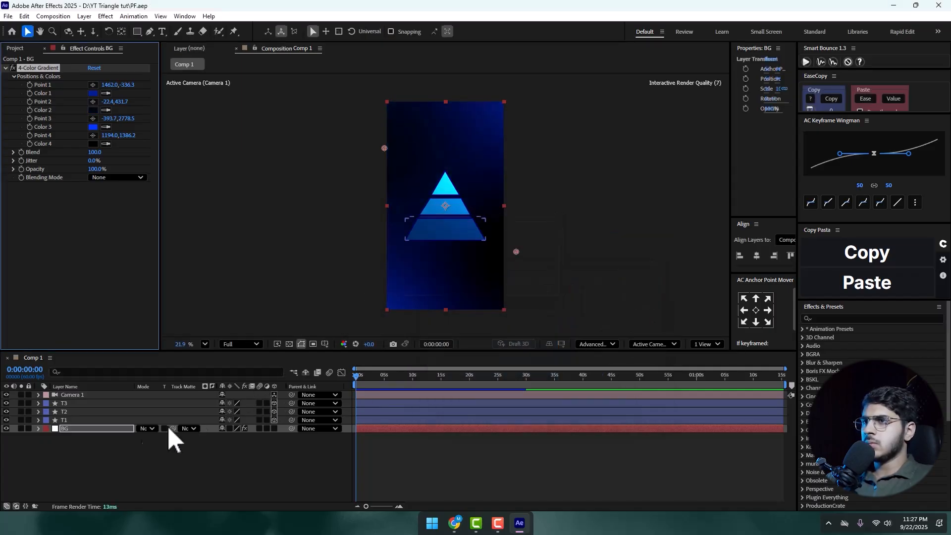
{"action": "left_click", "coordinate": [100, 326]}
{"action": "scroll", "coordinate": [450, 244], "scroll_direction": "up", "scroll_amount": 1}
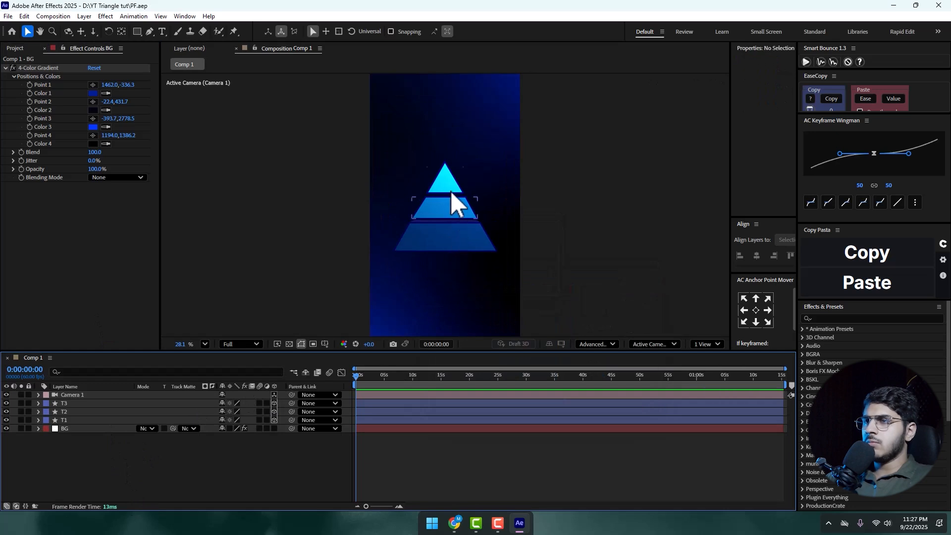
{"action": "scroll", "coordinate": [453, 200], "scroll_direction": "up", "scroll_amount": 3}
{"action": "left_click", "coordinate": [446, 170]}
{"action": "scroll", "coordinate": [447, 190], "scroll_direction": "up", "scroll_amount": 1}
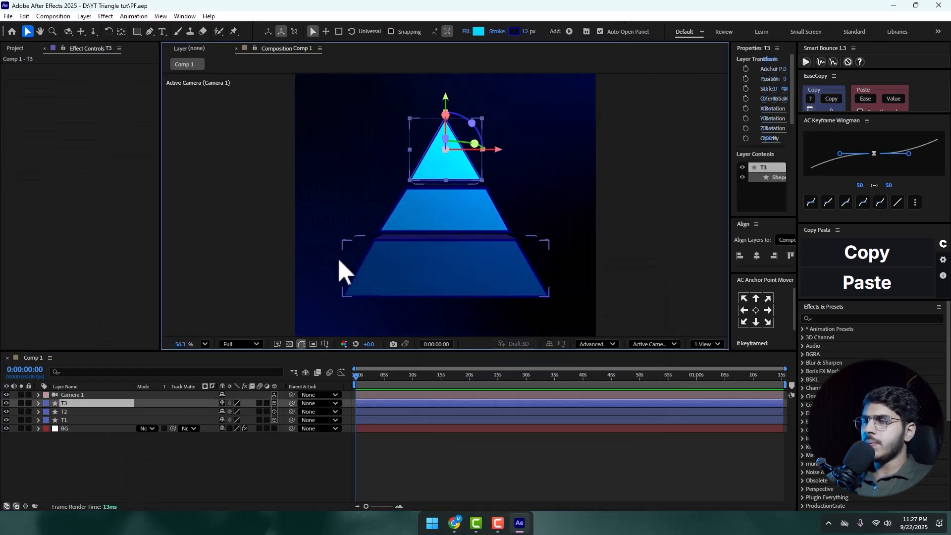
{"action": "scroll", "coordinate": [440, 180], "scroll_direction": "down", "scroll_amount": 2}
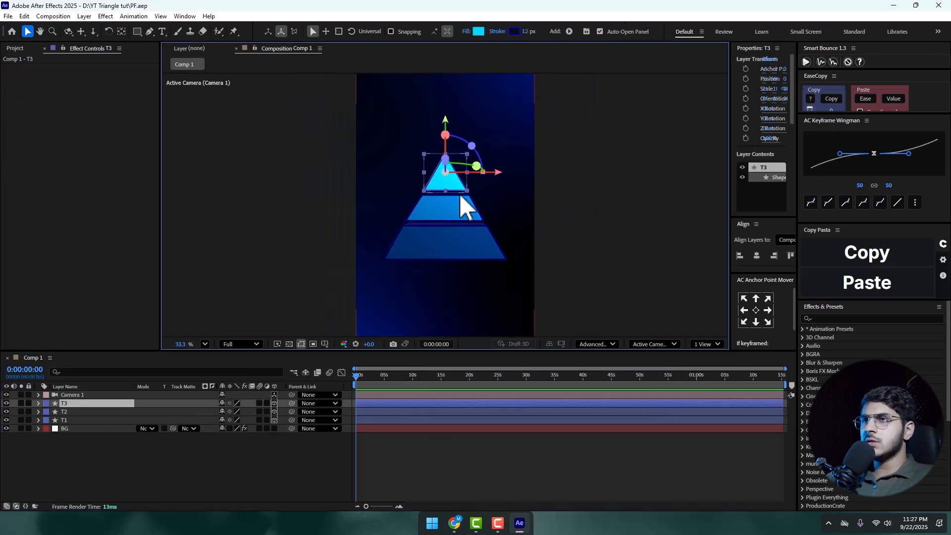
{"action": "scroll", "coordinate": [459, 194], "scroll_direction": "down", "scroll_amount": 1}
{"action": "scroll", "coordinate": [432, 210], "scroll_direction": "up", "scroll_amount": 2}
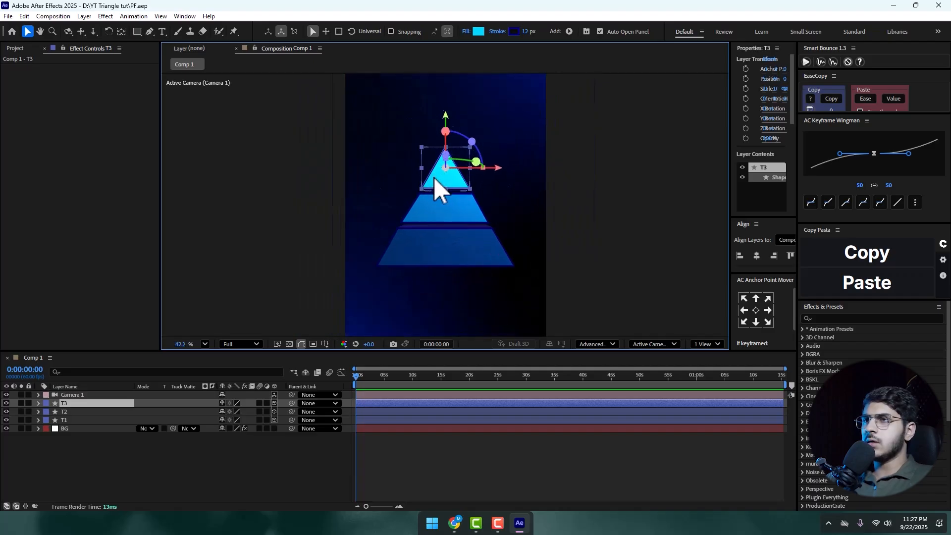
{"action": "left_click", "coordinate": [478, 31]}
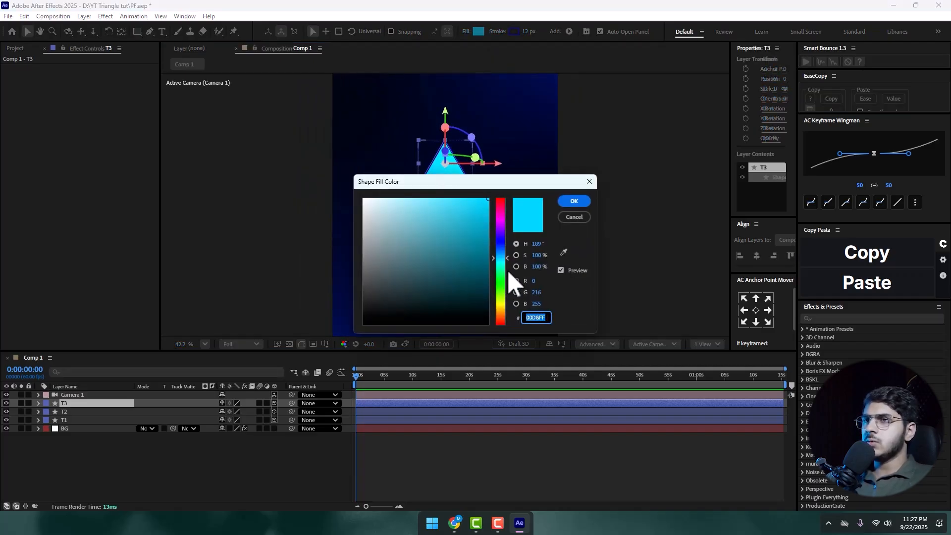
{"action": "key", "text": "Return"}
Try recoloring layer T3 with a Tritone effect using orange FF8600 midtones, and remove the effect
{"action": "key", "text": "ctrl+space"}
{"action": "type", "text": "tr"}
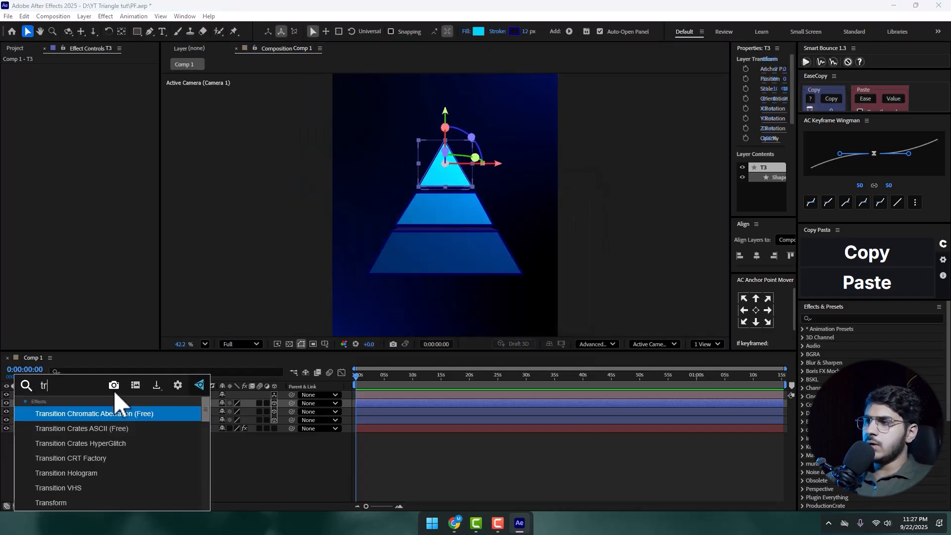
{"action": "type", "text": "i"}
{"action": "key", "text": "Return"}
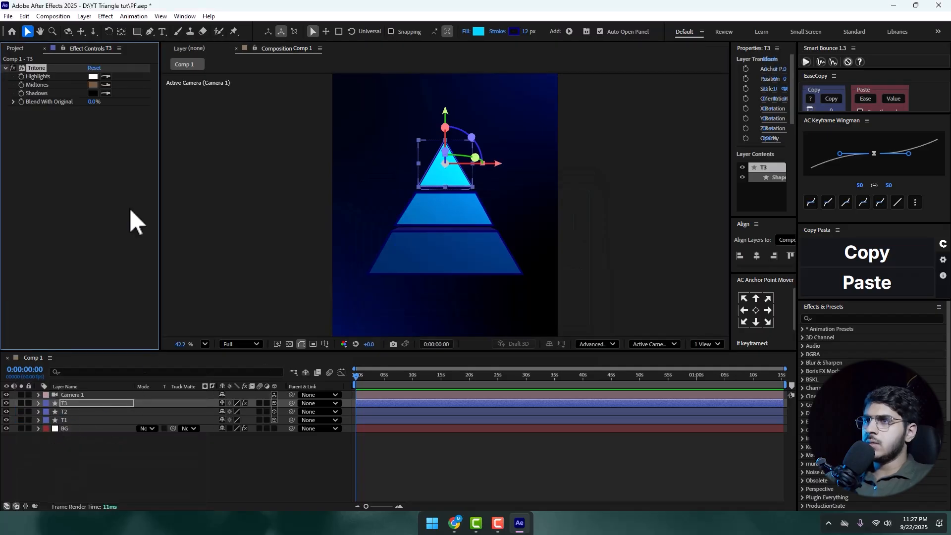
{"action": "left_click", "coordinate": [93, 85]}
{"action": "left_click_drag", "start_coordinate": [426, 233], "coordinate": [551, 148]}
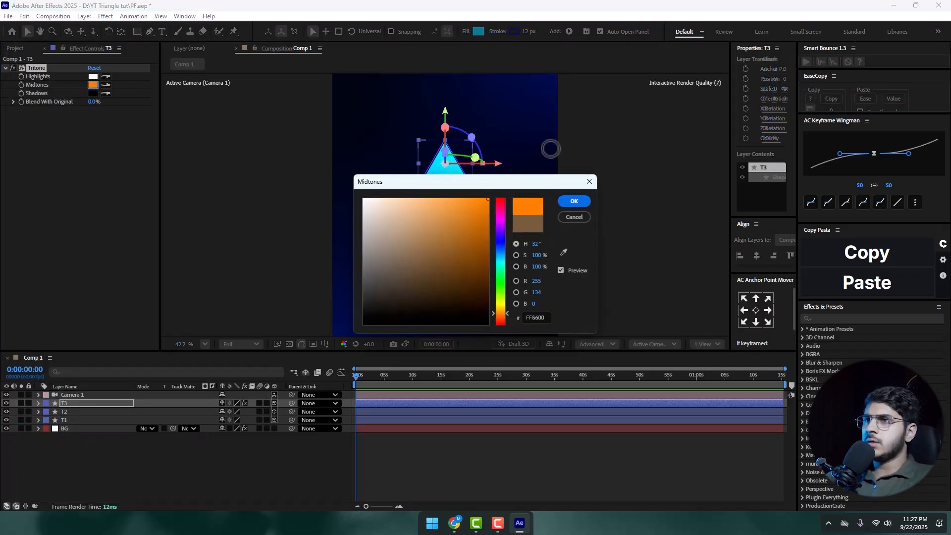
{"action": "left_click", "coordinate": [573, 201]}
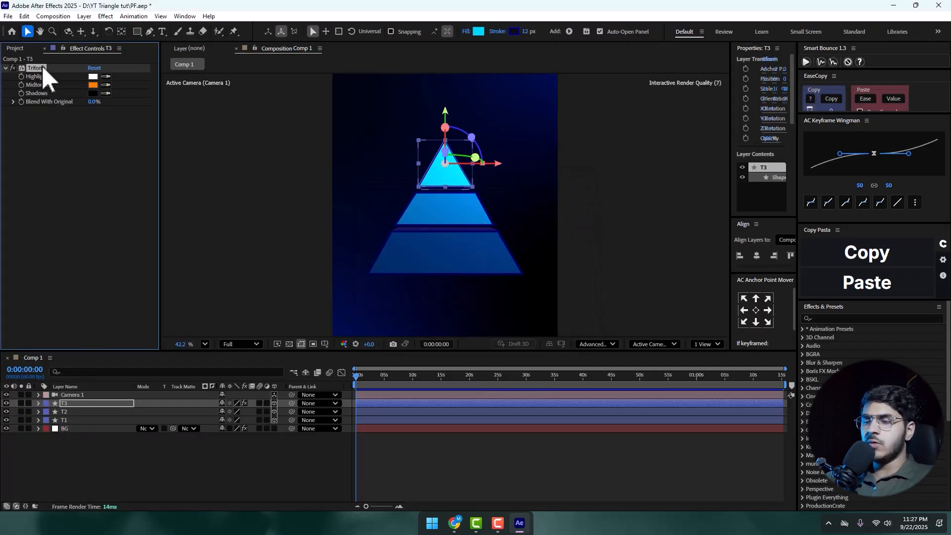
{"action": "key", "text": "Delete"}
{"action": "key", "text": "ctrl+space"}
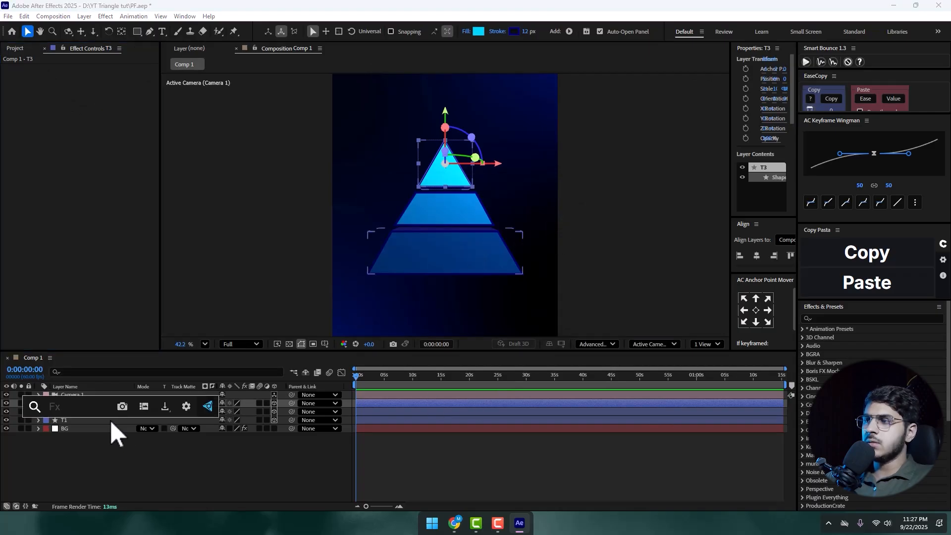
{"action": "left_click", "coordinate": [102, 440]}
Set the fill of the pyramid's tip, layer T3, to the yellow-orange FFB400
{"action": "left_click", "coordinate": [82, 403]}
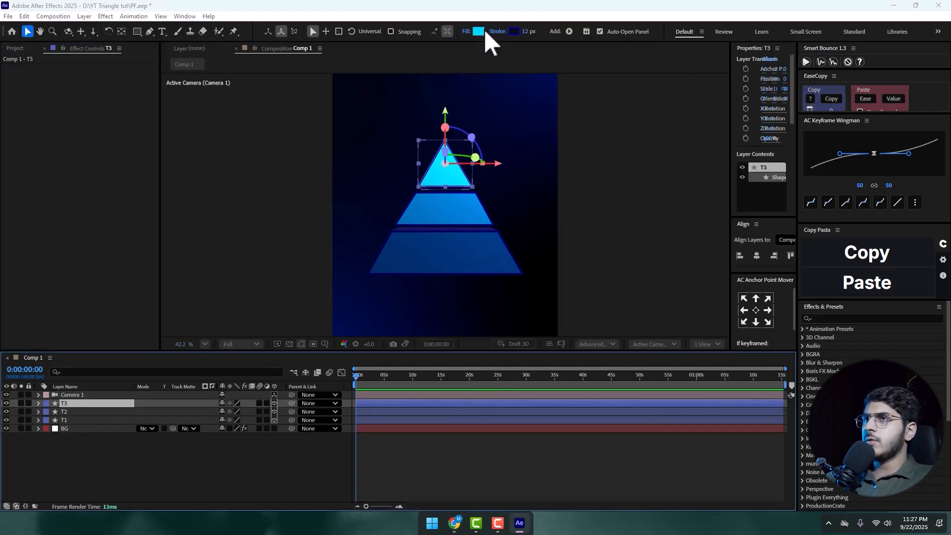
{"action": "left_click", "coordinate": [479, 31]}
{"action": "left_click_drag", "start_coordinate": [519, 180], "coordinate": [690, 148]}
{"action": "left_click_drag", "start_coordinate": [665, 254], "coordinate": [674, 281]}
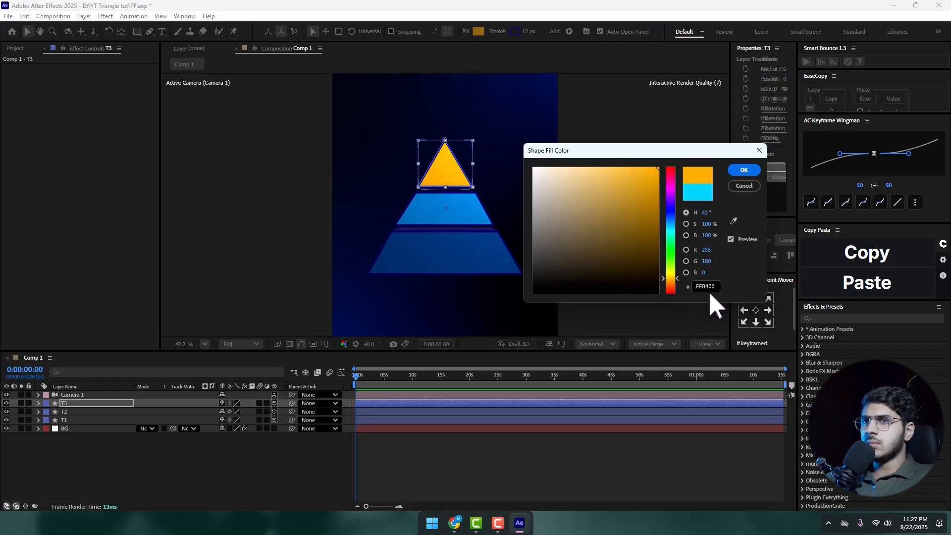
{"action": "left_click", "coordinate": [743, 170]}
Set the fill of the pyramid's middle section, layer T2, to the orange FF9600
{"action": "left_click", "coordinate": [476, 212]}
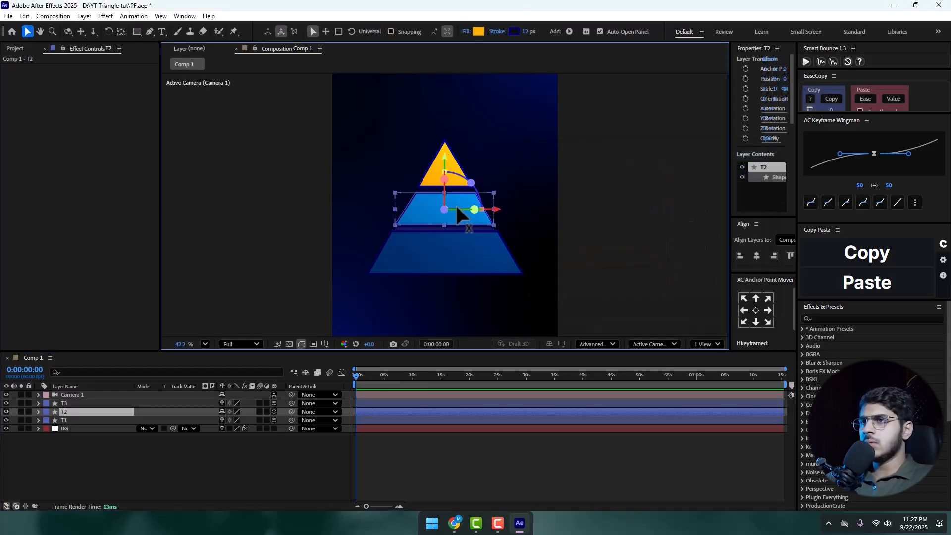
{"action": "left_click", "coordinate": [478, 31]}
{"action": "type", "text": "FFB400"}
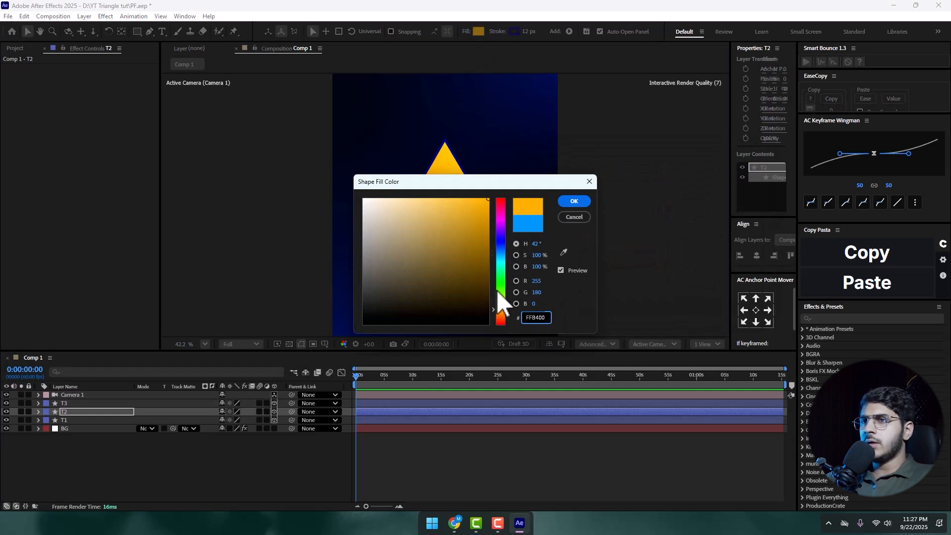
{"action": "left_click_drag", "start_coordinate": [501, 307], "coordinate": [502, 310]}
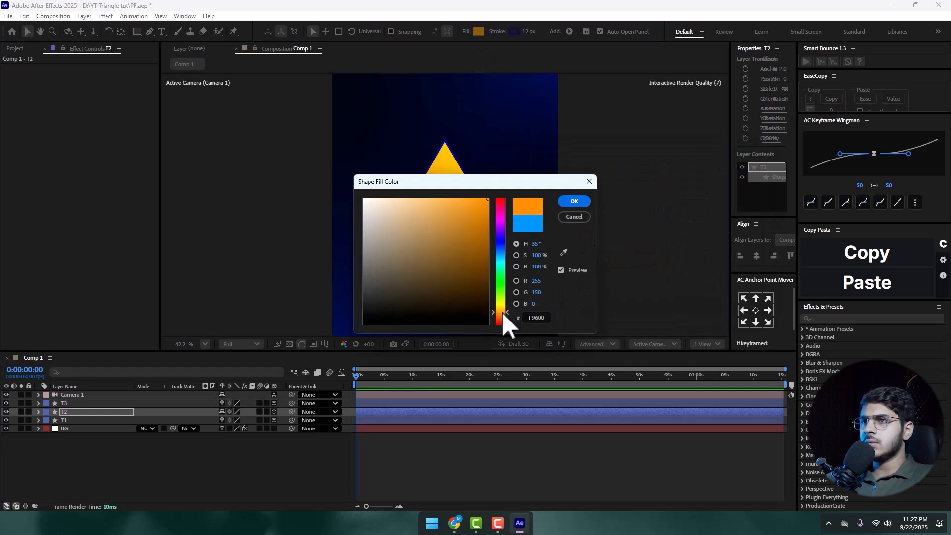
{"action": "left_click", "coordinate": [573, 201]}
Set the fill of the pyramid's base section, layer T1, to the dark orange CF5300
{"action": "left_click", "coordinate": [466, 262]}
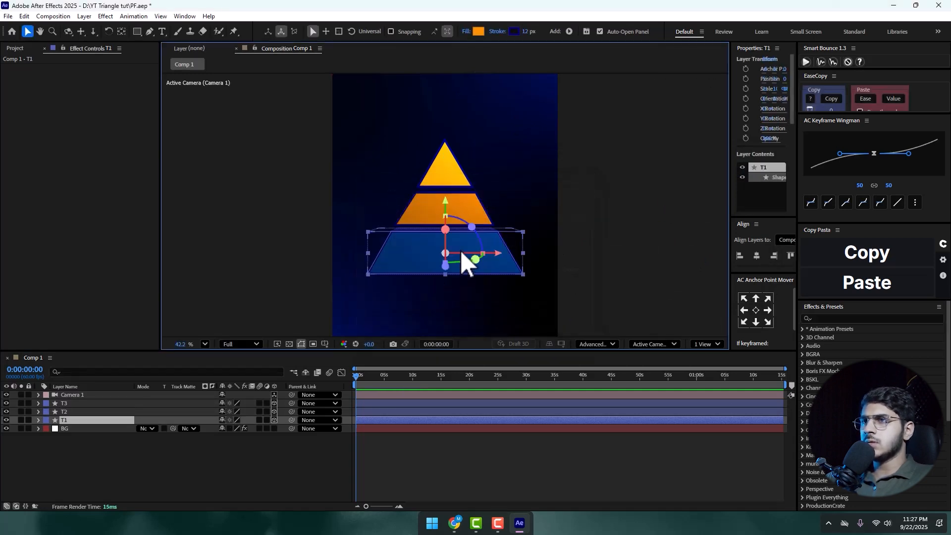
{"action": "left_click", "coordinate": [478, 31]}
{"action": "left_click", "coordinate": [537, 318]}
{"action": "type", "text": "FFB400"}
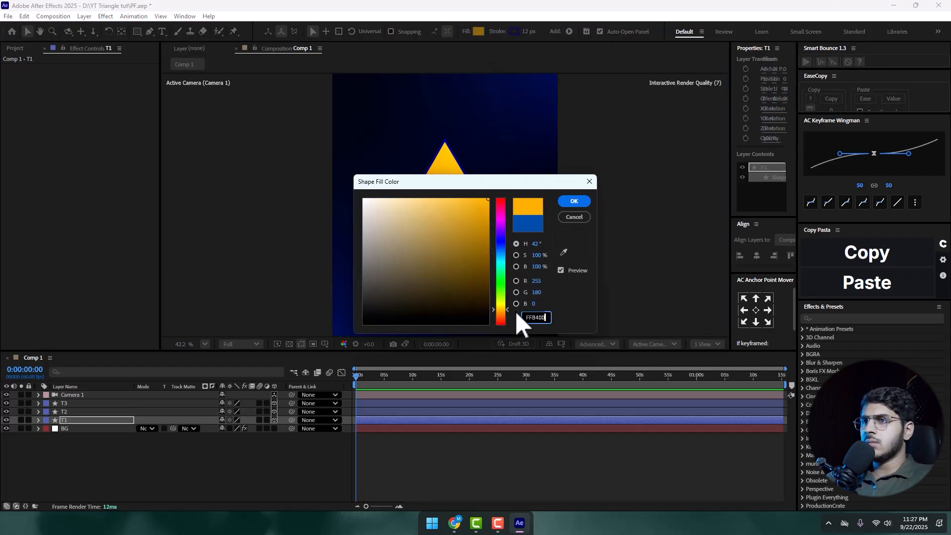
{"action": "left_click_drag", "start_coordinate": [501, 314], "coordinate": [507, 320]}
{"action": "left_click_drag", "start_coordinate": [470, 229], "coordinate": [521, 223]}
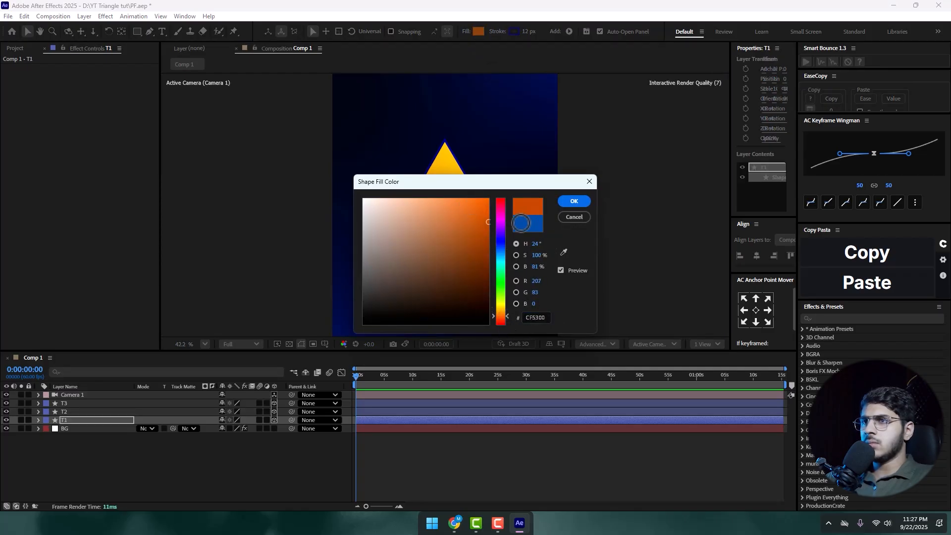
{"action": "left_click", "coordinate": [570, 202]}
{"action": "left_click", "coordinate": [148, 471]}
{"action": "scroll", "coordinate": [441, 247], "scroll_direction": "down", "scroll_amount": 5}
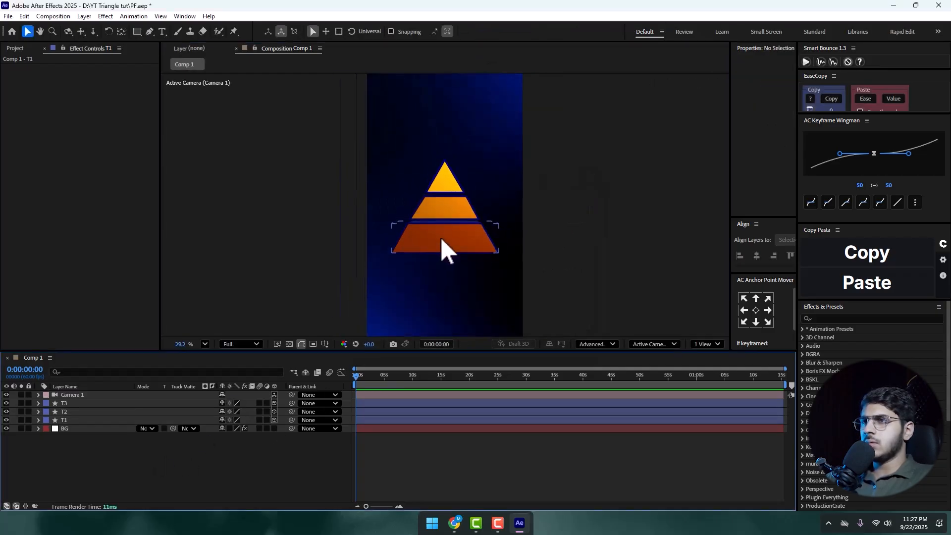
Set the stroke color of layers T3, T2 and T1 together to the light peach FFBE96
{"action": "scroll", "coordinate": [441, 256], "scroll_direction": "up", "scroll_amount": 2}
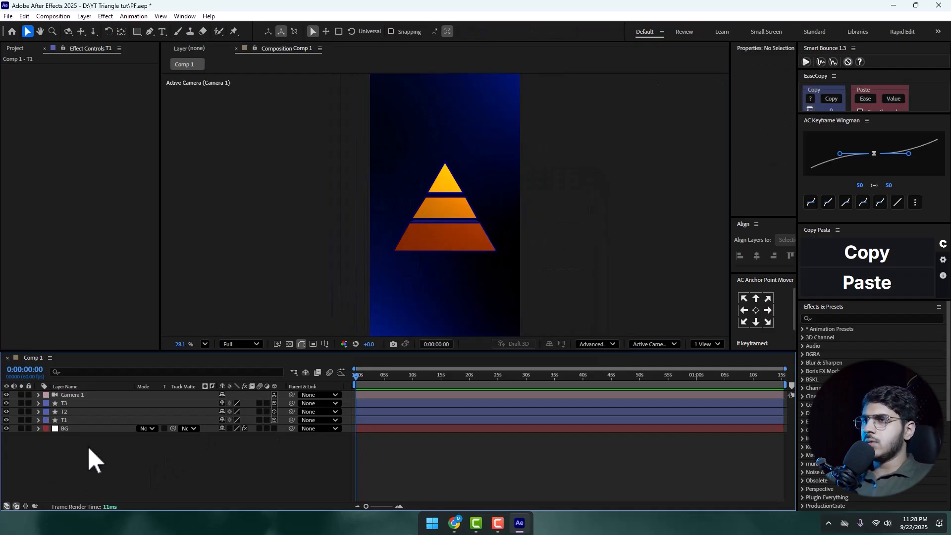
{"action": "scroll", "coordinate": [487, 238], "scroll_direction": "up", "scroll_amount": 1}
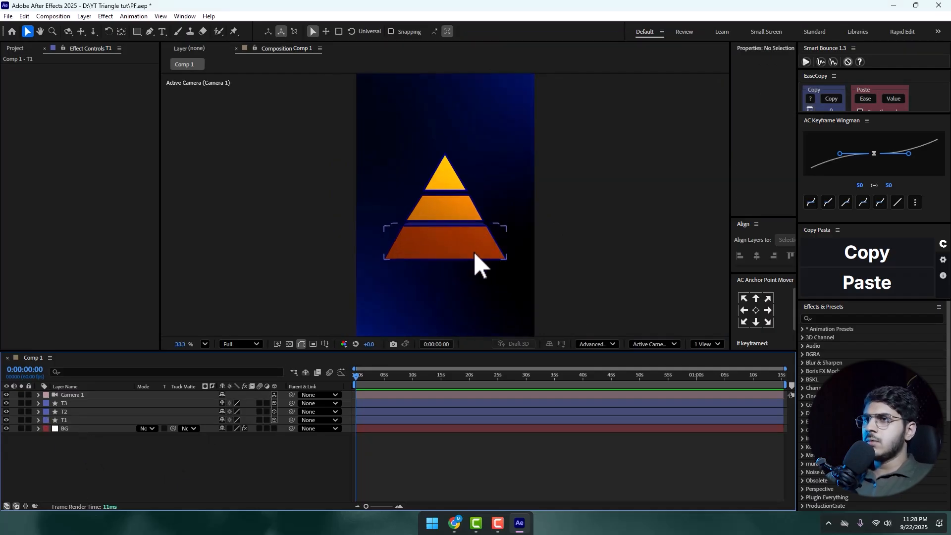
{"action": "left_click", "coordinate": [67, 404]}
{"action": "left_click", "coordinate": [67, 420], "text": "shift"}
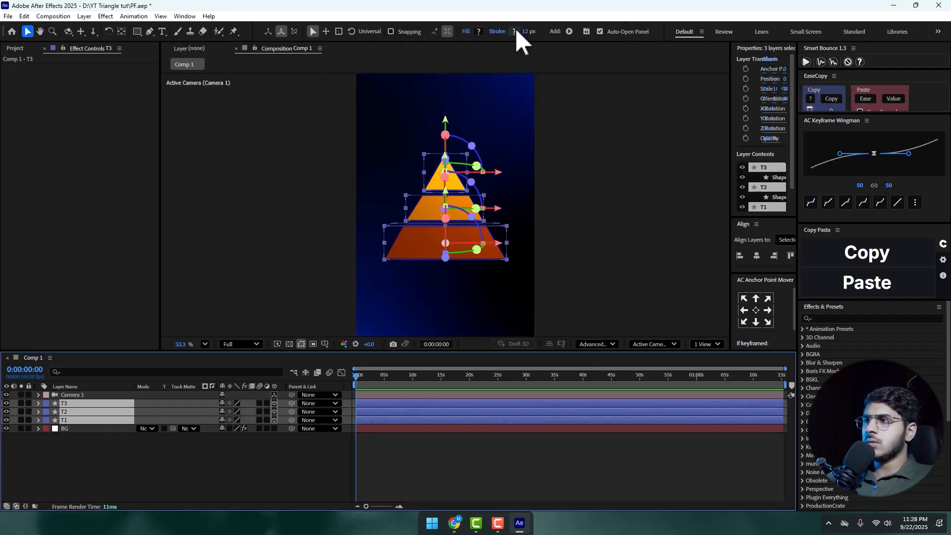
{"action": "left_click", "coordinate": [515, 31]}
{"action": "left_click", "coordinate": [366, 201]}
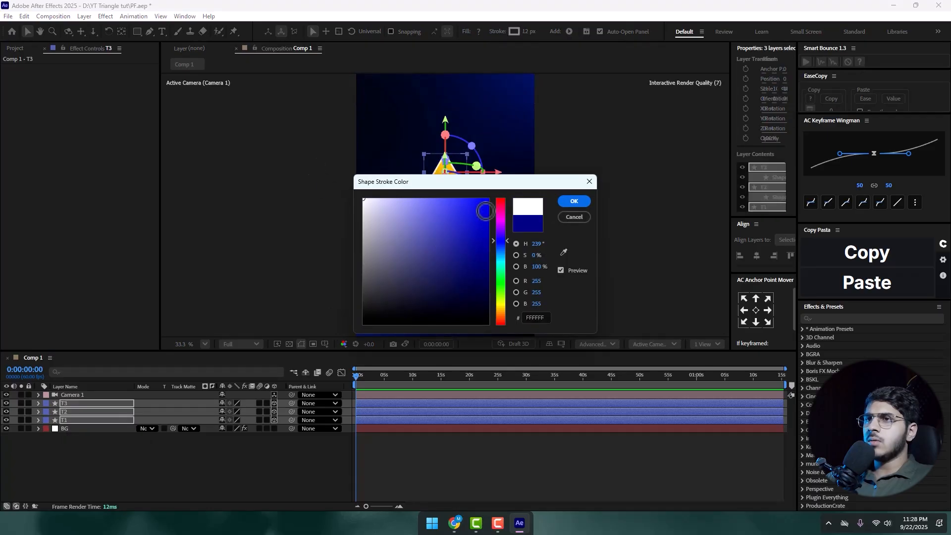
{"action": "left_click_drag", "start_coordinate": [377, 263], "coordinate": [296, 293]}
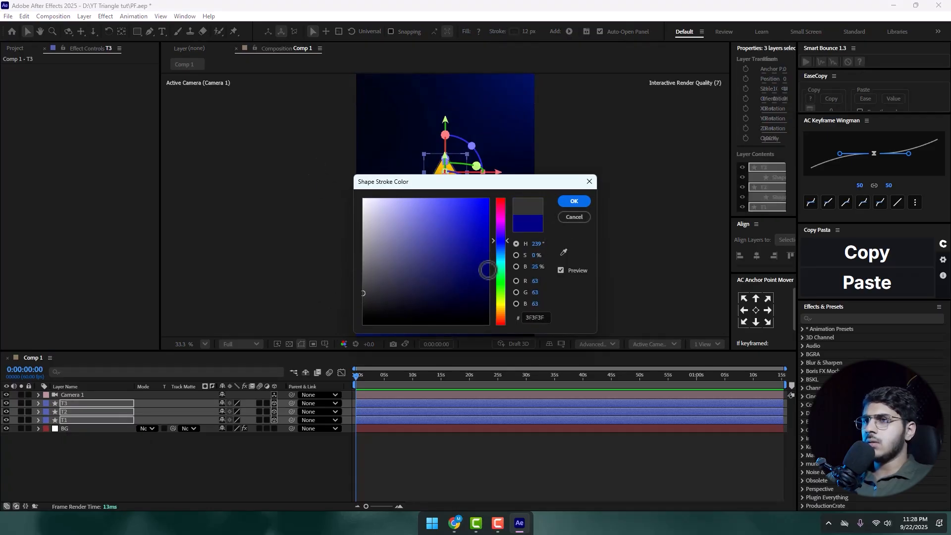
{"action": "left_click_drag", "start_coordinate": [501, 270], "coordinate": [502, 318]}
{"action": "mouse_move", "coordinate": [483, 204]}
{"action": "left_mouse_down"}
{"action": "mouse_move", "coordinate": [490, 190]}
{"action": "mouse_move", "coordinate": [418, 193]}
{"action": "mouse_move", "coordinate": [687, 135]}
{"action": "left_mouse_up"}
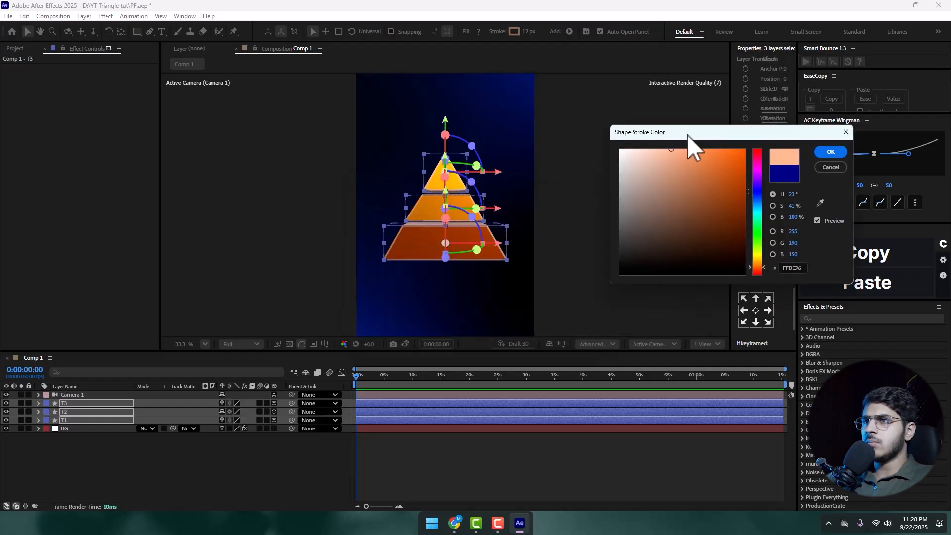
{"action": "left_click", "coordinate": [826, 150]}
{"action": "left_click", "coordinate": [622, 265]}
Switch the composition viewer to two views, showing Custom View 1 beside the active camera
{"action": "scroll", "coordinate": [458, 272], "scroll_direction": "down", "scroll_amount": 1}
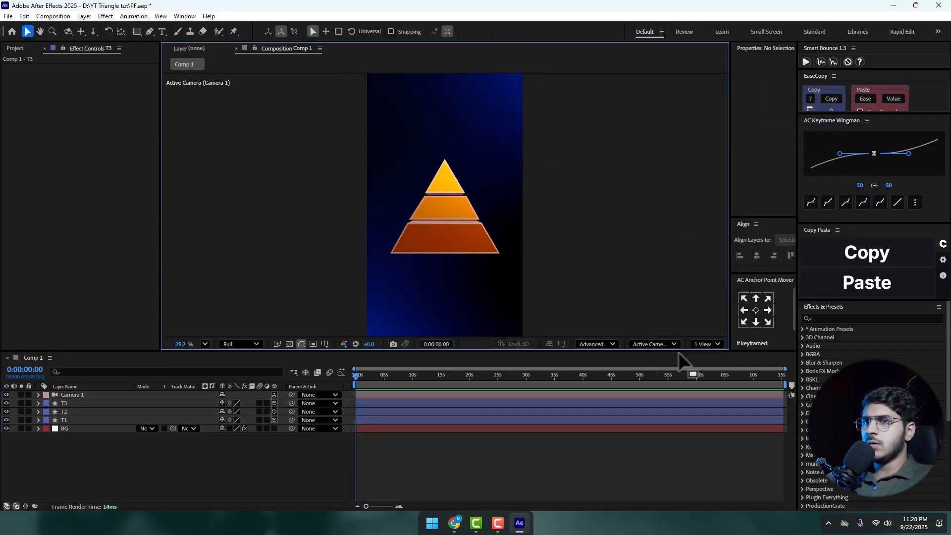
{"action": "left_click", "coordinate": [705, 344]}
{"action": "left_click", "coordinate": [709, 376]}
{"action": "scroll", "coordinate": [314, 251], "scroll_direction": "down", "scroll_amount": 4}
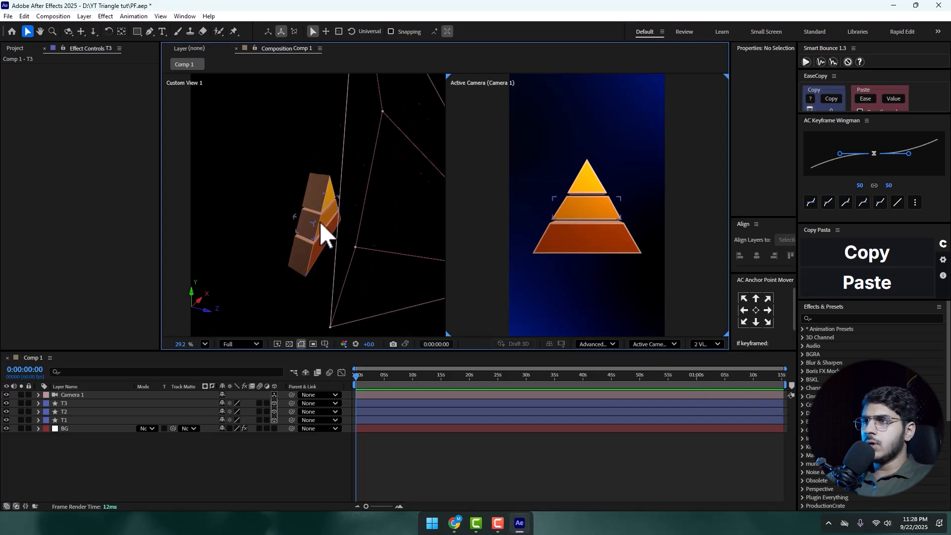
Switch the Custom View 1 viewer to the Top view and collapse the open properties of layer T3
{"action": "left_click_drag", "start_coordinate": [319, 223], "coordinate": [267, 197]}
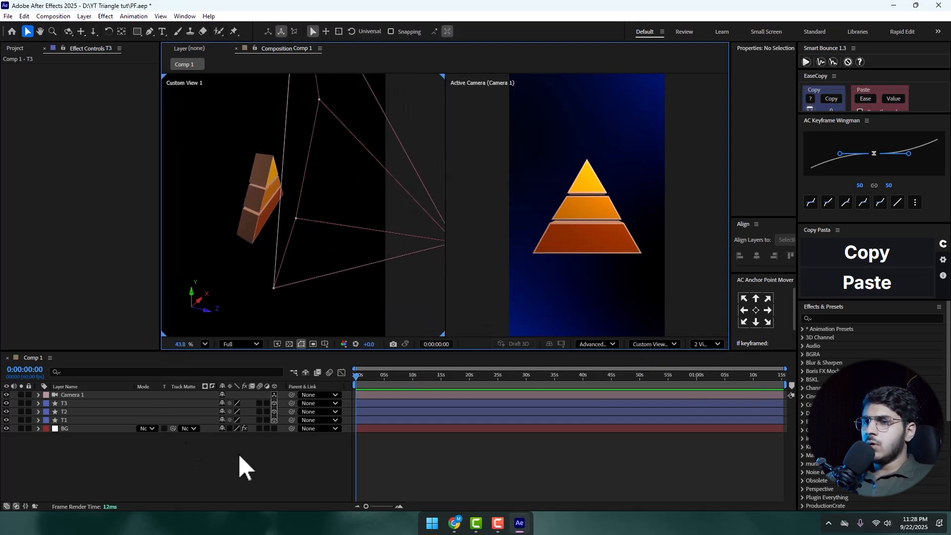
{"action": "left_click", "coordinate": [676, 529]}
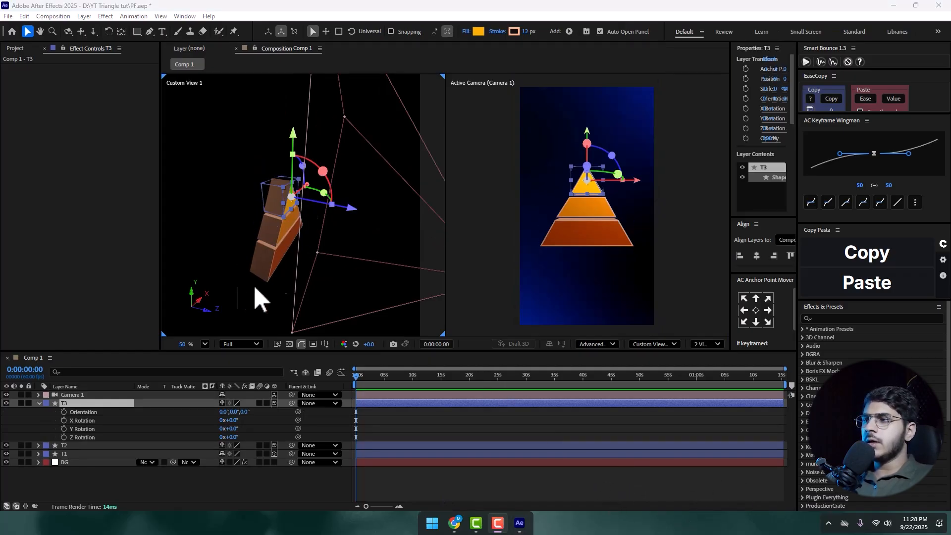
{"action": "left_click", "coordinate": [37, 403]}
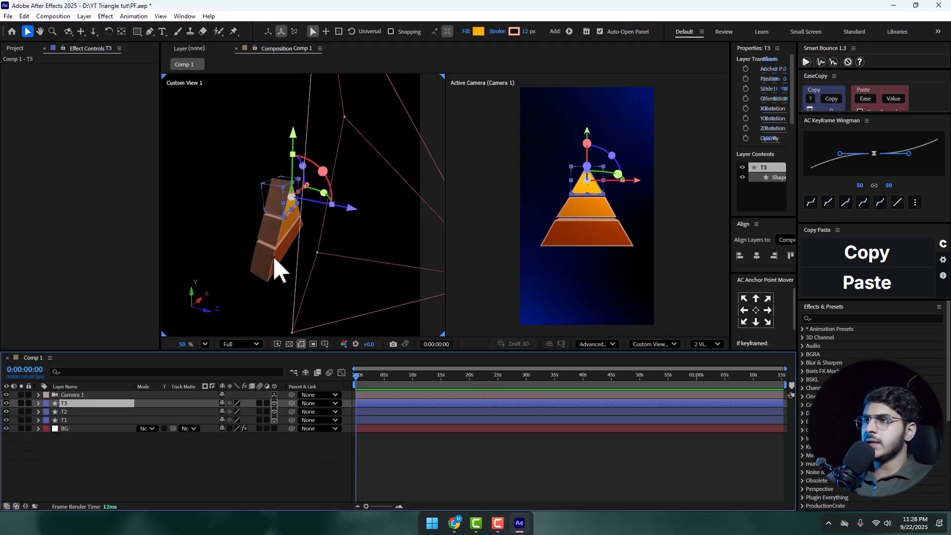
{"action": "left_click", "coordinate": [153, 433]}
{"action": "scroll", "coordinate": [297, 237], "scroll_direction": "up", "scroll_amount": 2}
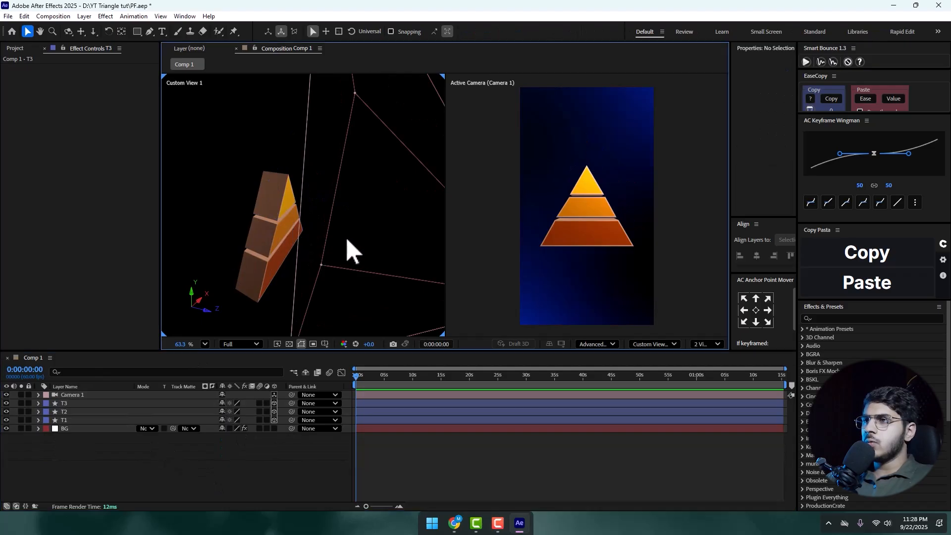
{"action": "left_click", "coordinate": [661, 344]}
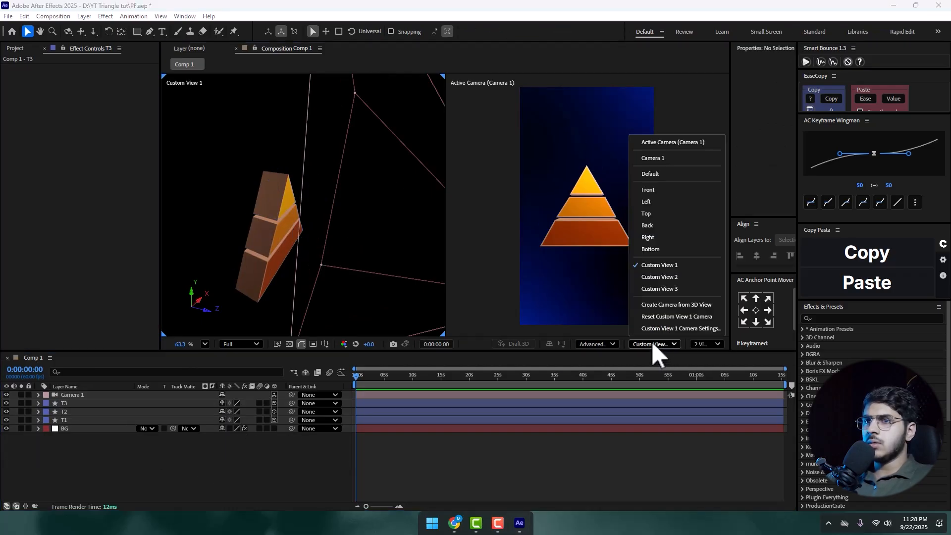
{"action": "left_click", "coordinate": [661, 213]}
{"action": "scroll", "coordinate": [297, 201], "scroll_direction": "down", "scroll_amount": 2}
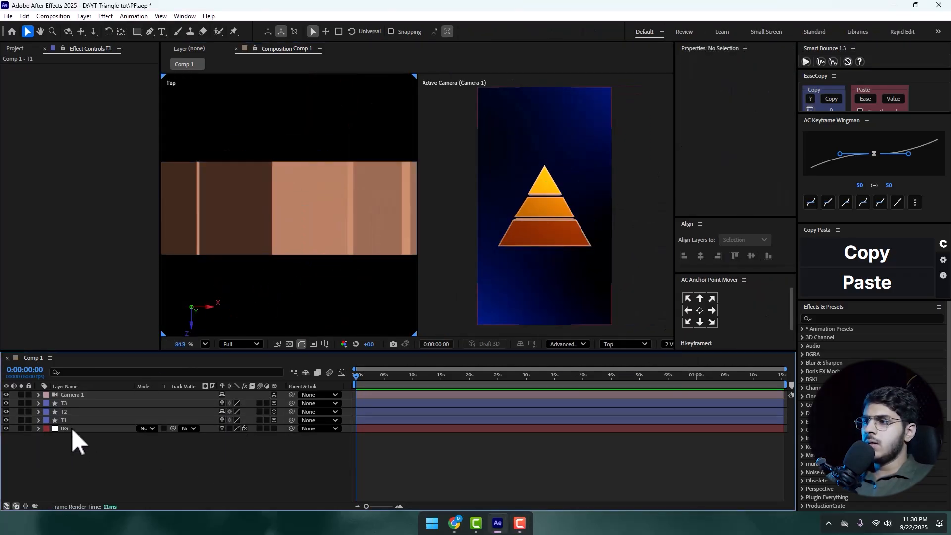
Move layer T1's anchor point along Z to about 105, the middle of its extrusion depth, using the Pan Behind tool
{"action": "left_click", "coordinate": [65, 420]}
{"action": "key", "text": "Return"}
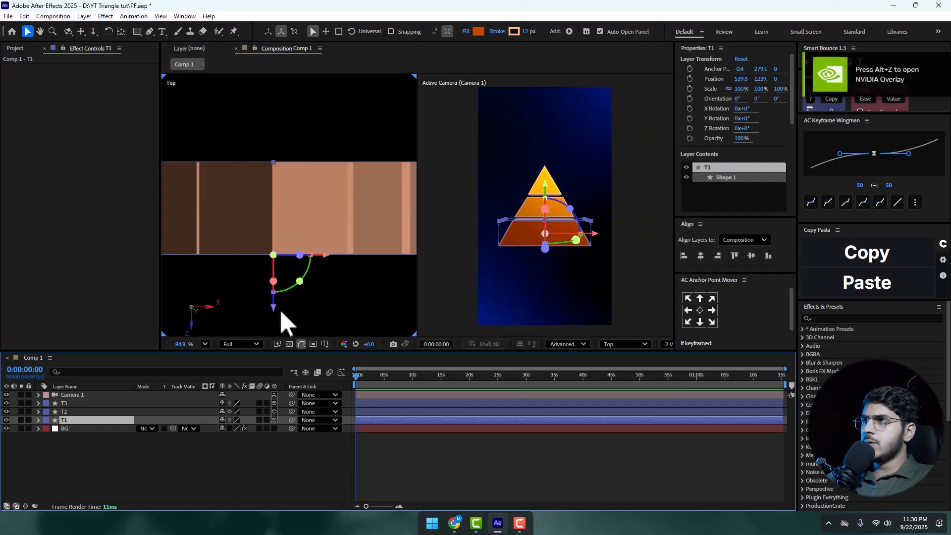
{"action": "left_click", "coordinate": [121, 31]}
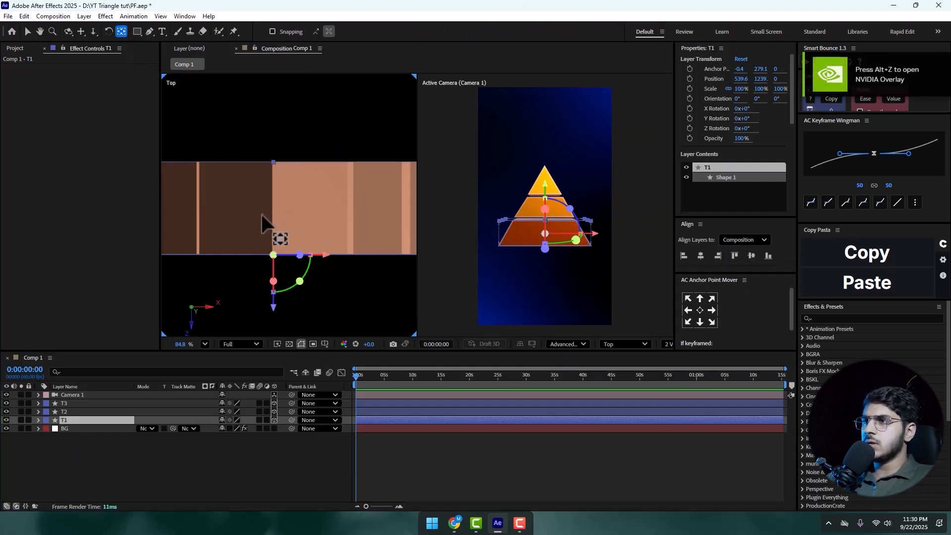
{"action": "scroll", "coordinate": [273, 211], "scroll_direction": "down", "scroll_amount": 1}
{"action": "left_click_drag", "start_coordinate": [287, 212], "coordinate": [314, 214]}
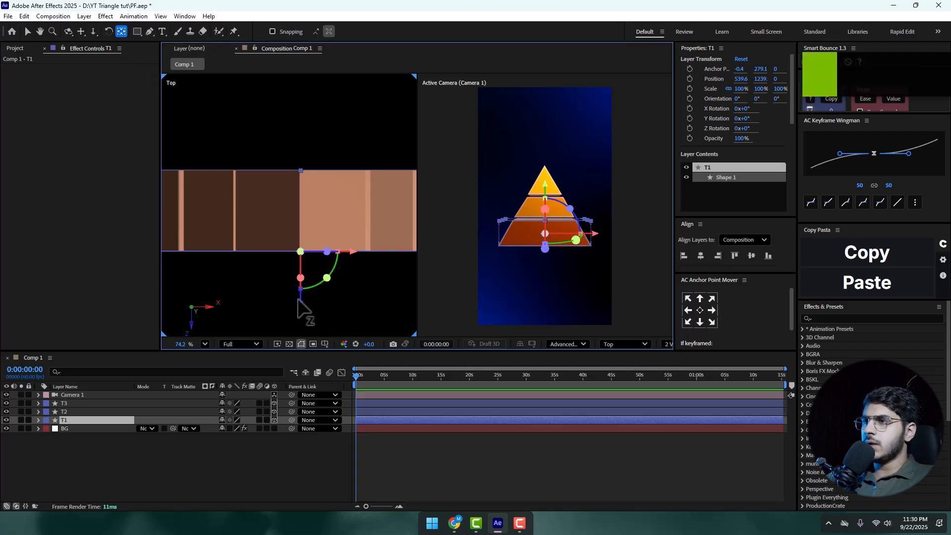
{"action": "left_click_drag", "start_coordinate": [298, 299], "coordinate": [294, 259]}
Centre the anchor points of layers T2 and T3 in their extrusion depth, at Z about 105 and 107
{"action": "left_click", "coordinate": [67, 412]}
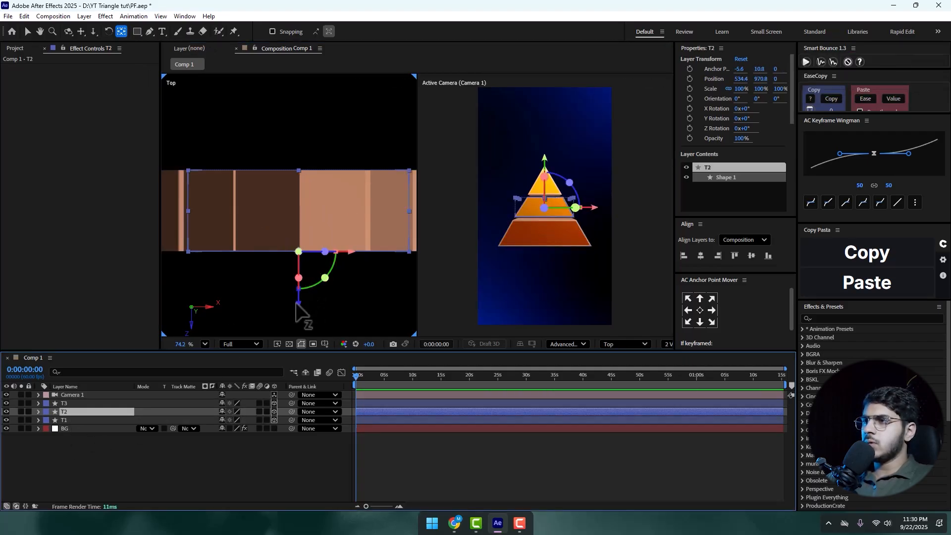
{"action": "left_click_drag", "start_coordinate": [296, 302], "coordinate": [304, 263]}
{"action": "left_click", "coordinate": [73, 403]}
{"action": "left_click", "coordinate": [121, 465]}
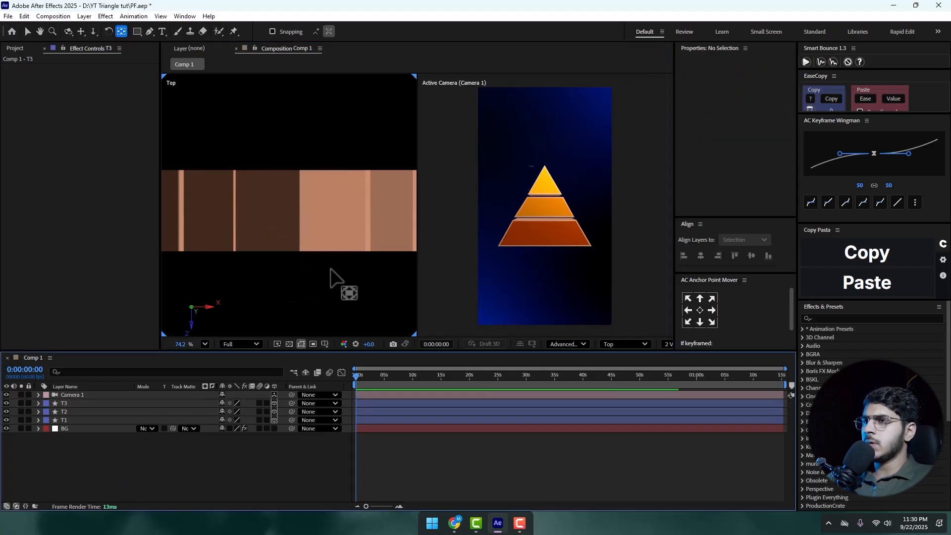
Switch the Top viewer back to Custom View 1 and return to the Selection tool
{"action": "scroll", "coordinate": [333, 277], "scroll_direction": "down", "scroll_amount": 5}
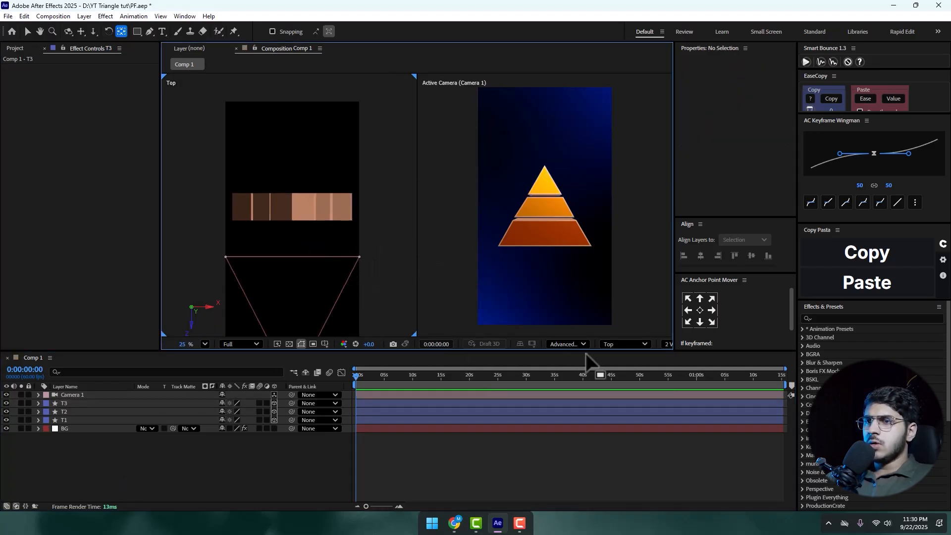
{"action": "left_click", "coordinate": [623, 344]}
{"action": "left_click", "coordinate": [646, 270]}
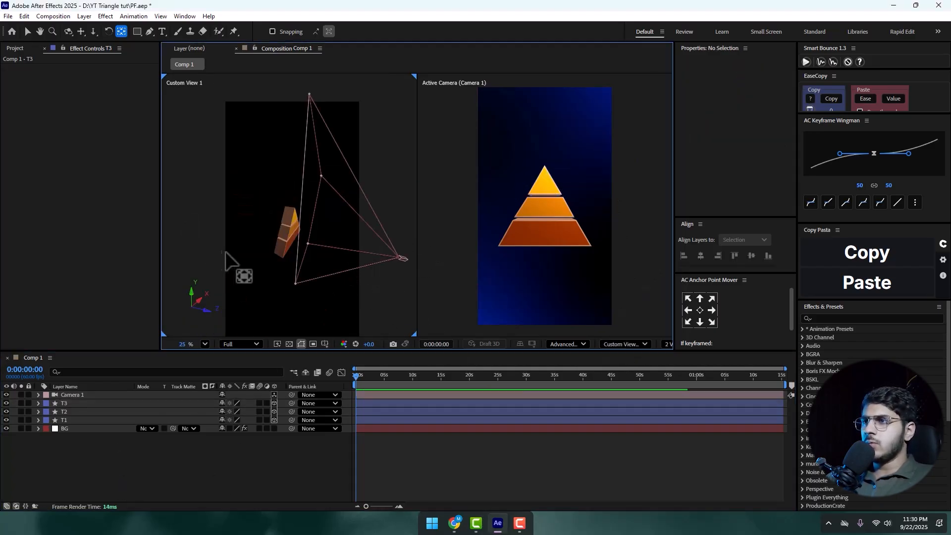
{"action": "scroll", "coordinate": [226, 254], "scroll_direction": "up", "scroll_amount": 2}
{"action": "left_click", "coordinate": [27, 31]}
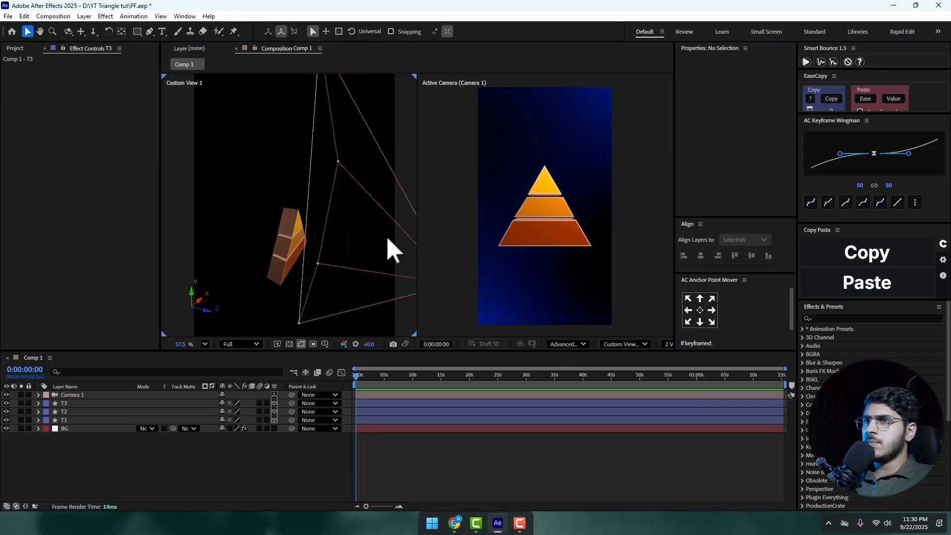
Add a Y Rotation keyframe to layer T1 at 0:00:00:00 and show only its keyframed property
{"action": "left_click", "coordinate": [61, 403]}
{"action": "scroll", "coordinate": [384, 384], "scroll_direction": "up", "scroll_amount": 2}
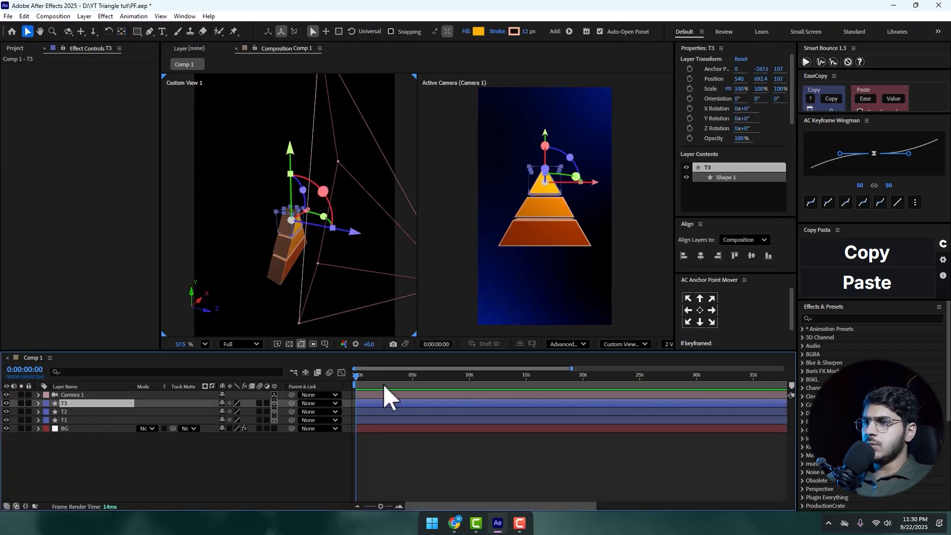
{"action": "scroll", "coordinate": [383, 384], "scroll_direction": "up", "scroll_amount": 3}
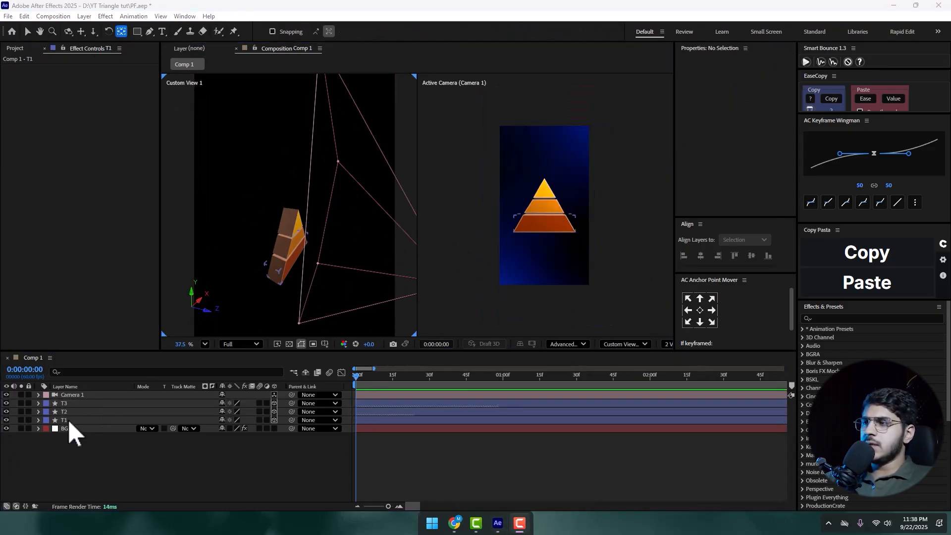
{"action": "left_click", "coordinate": [68, 419]}
{"action": "key", "text": "r"}
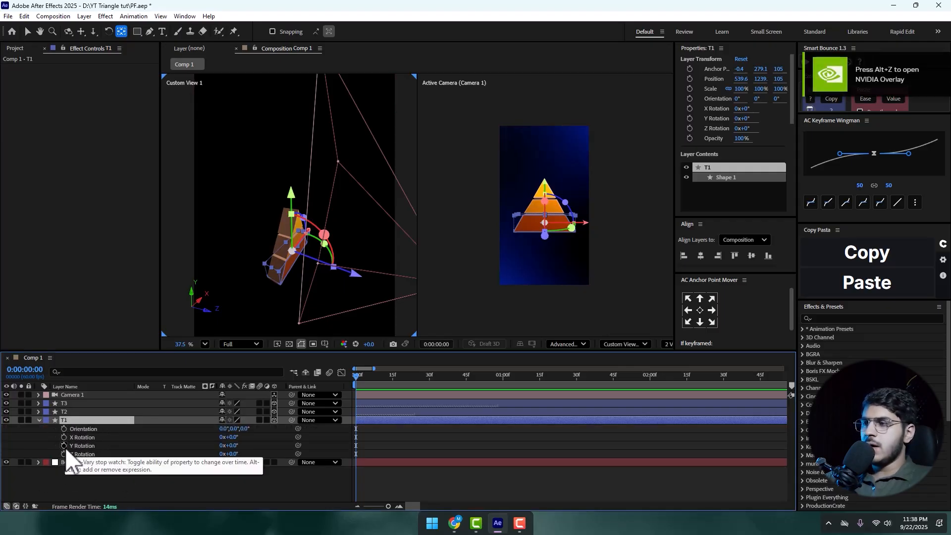
{"action": "left_click", "coordinate": [64, 446]}
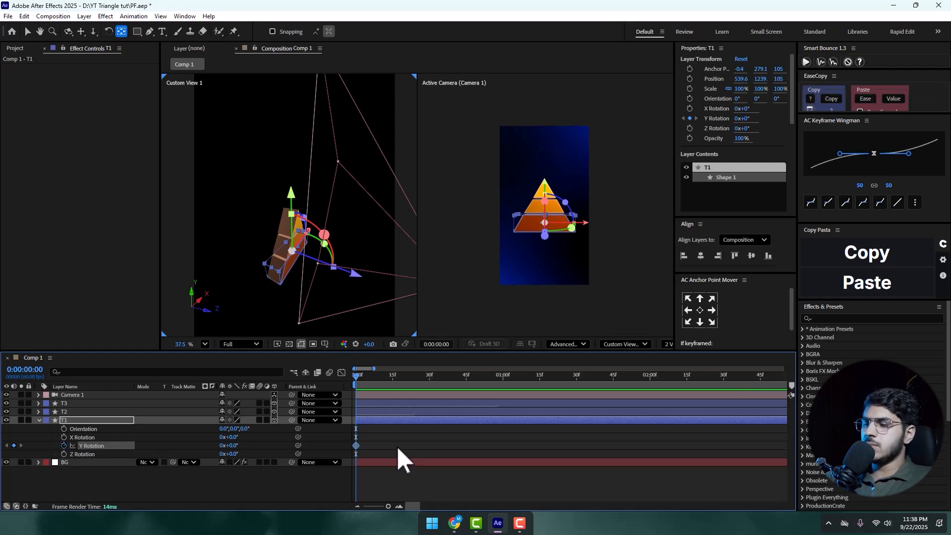
{"action": "key", "text": "r"}
{"action": "key", "text": "u"}
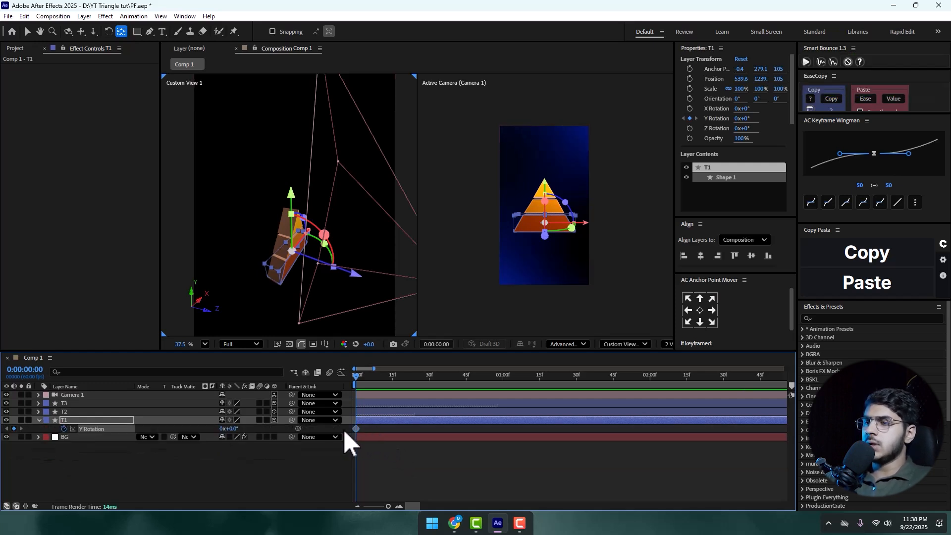
Set layer T1's Y Rotation to 134° at the first keyframe
{"action": "left_click", "coordinate": [374, 425]}
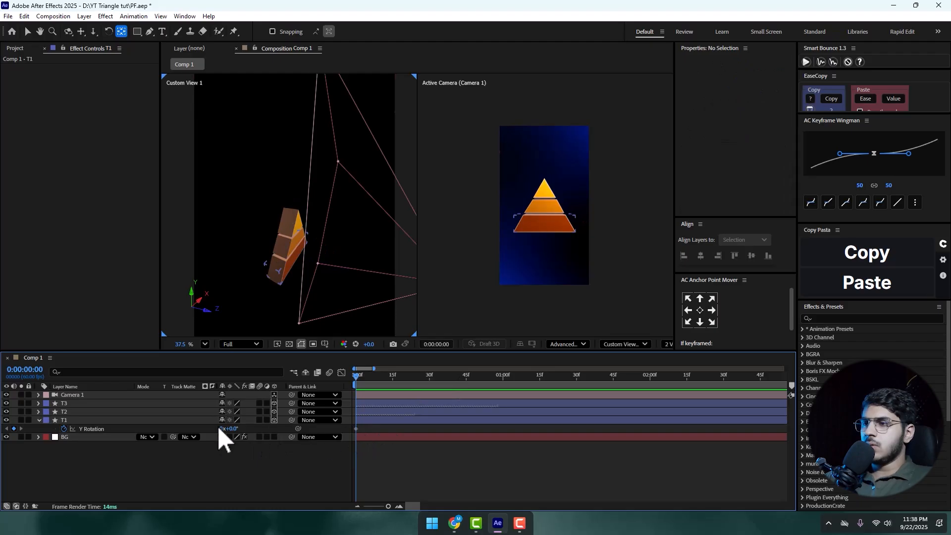
{"action": "left_click_drag", "start_coordinate": [235, 433], "coordinate": [264, 432]}
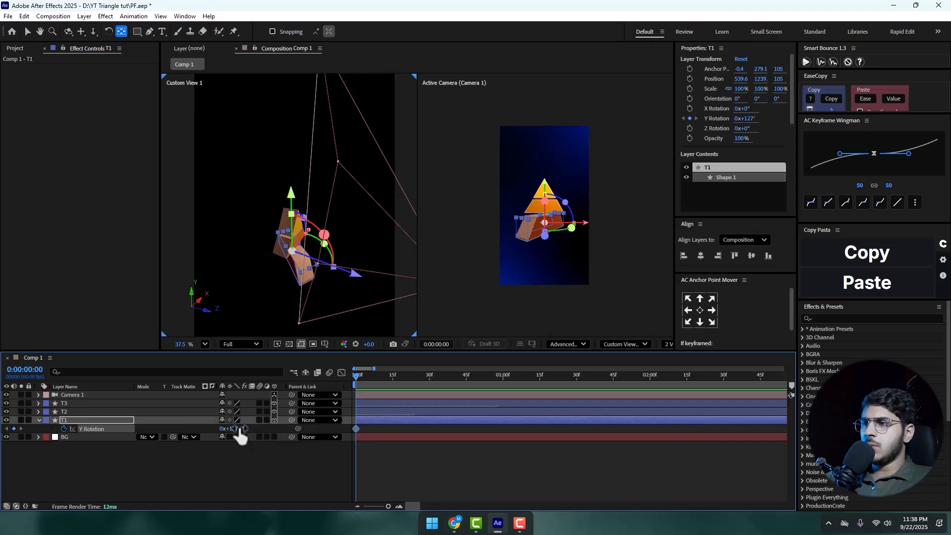
{"action": "key", "text": "Return"}
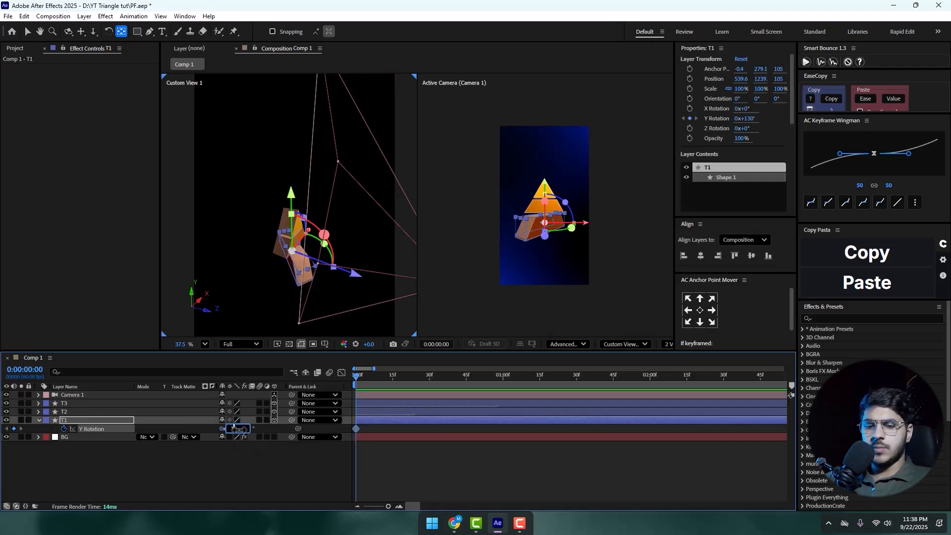
{"action": "key", "text": "Return"}
{"action": "scroll", "coordinate": [548, 259], "scroll_direction": "up", "scroll_amount": 1}
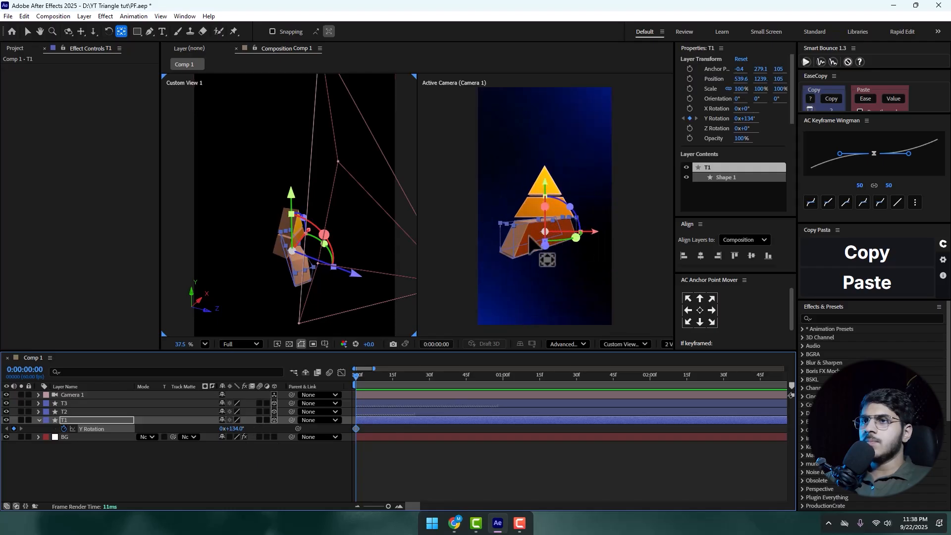
{"action": "left_click", "coordinate": [28, 32]}
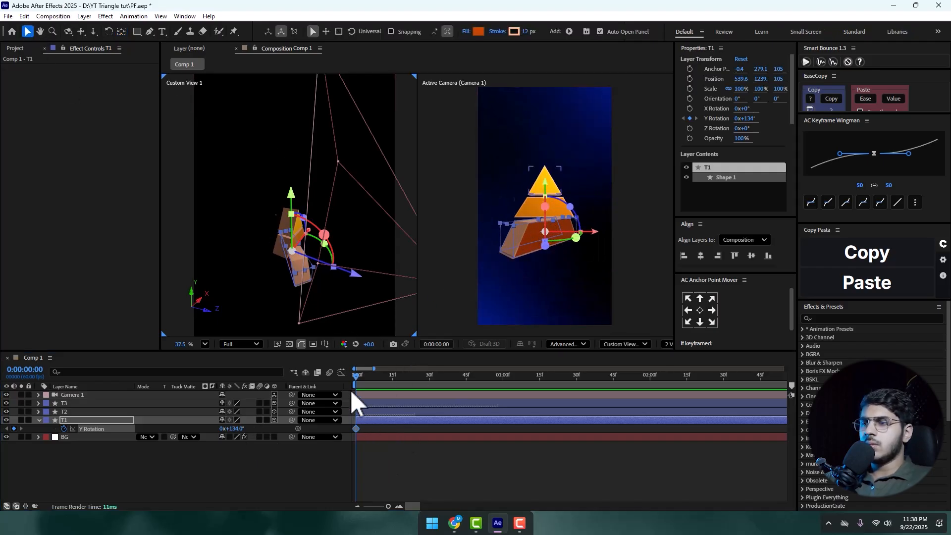
Keyframe layer T1's Y Rotation at -22° at 0:00:00:55 and preview the spin from the start
{"action": "left_click_drag", "start_coordinate": [358, 379], "coordinate": [400, 385]}
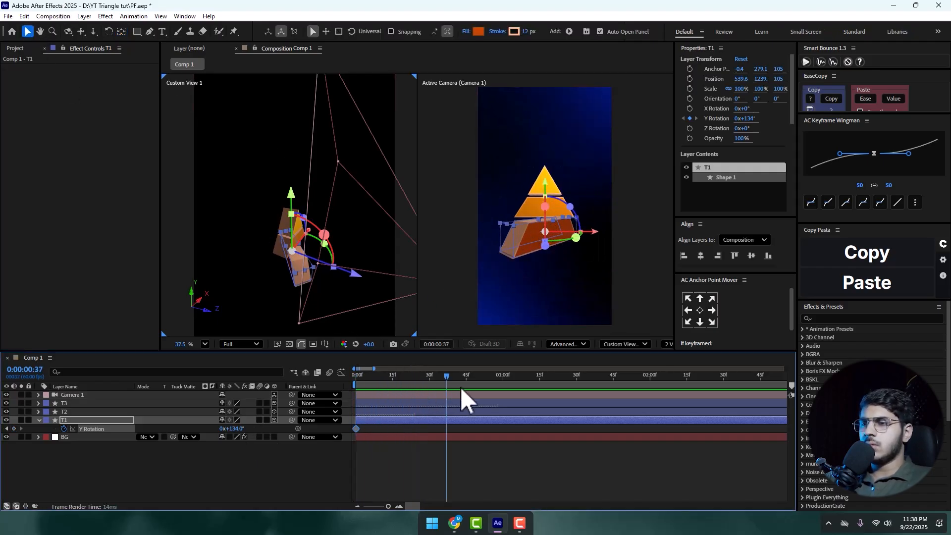
{"action": "left_click_drag", "start_coordinate": [233, 429], "coordinate": [157, 429]}
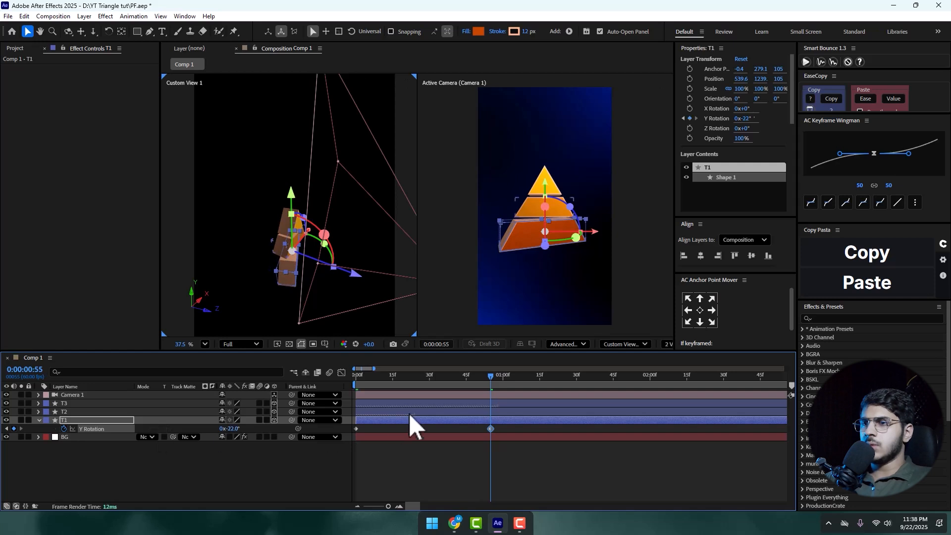
{"action": "left_click_drag", "start_coordinate": [449, 379], "coordinate": [299, 386]}
{"action": "key", "text": "space"}
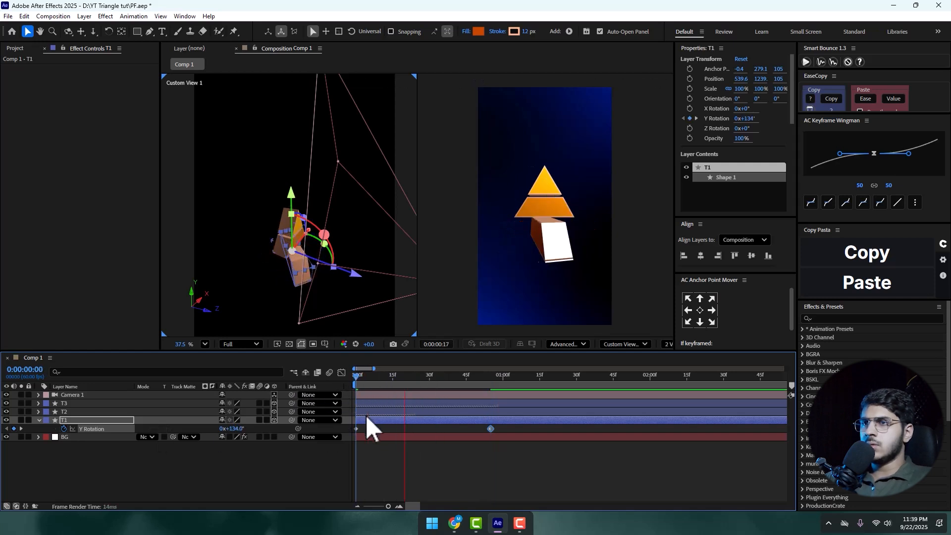
{"action": "key", "text": "space"}
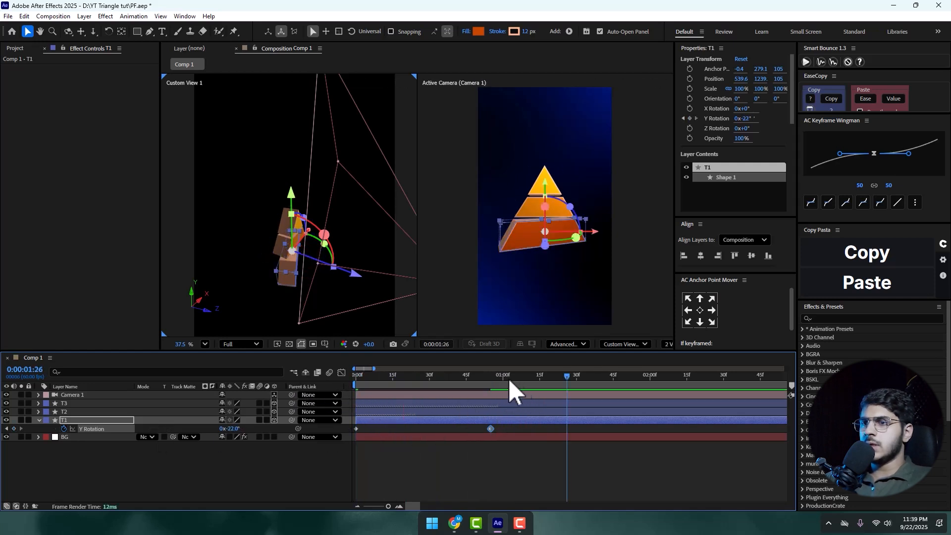
{"action": "key", "text": "Home"}
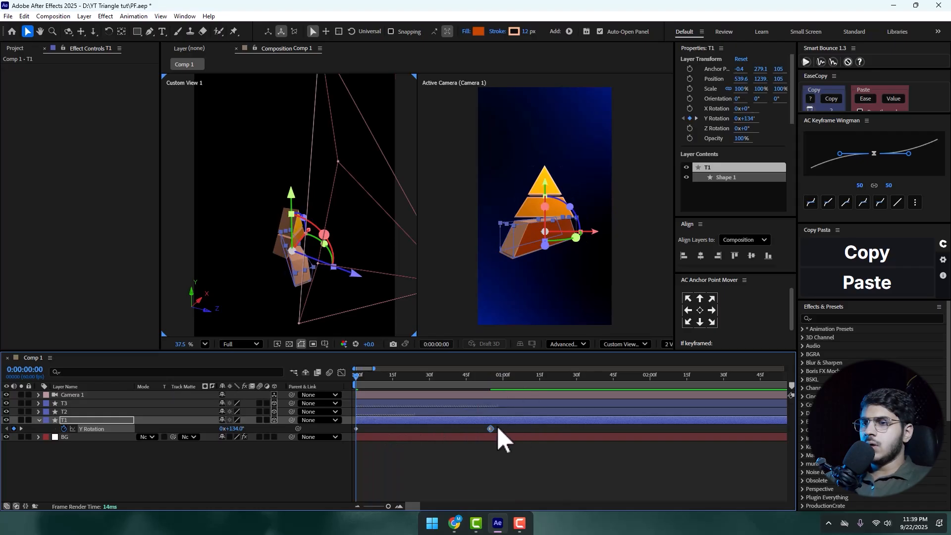
Copy both of T1's Y Rotation keyframes to layers T2 and T3 at the first frame and reveal them
{"action": "left_click_drag", "start_coordinate": [492, 427], "coordinate": [334, 430]}
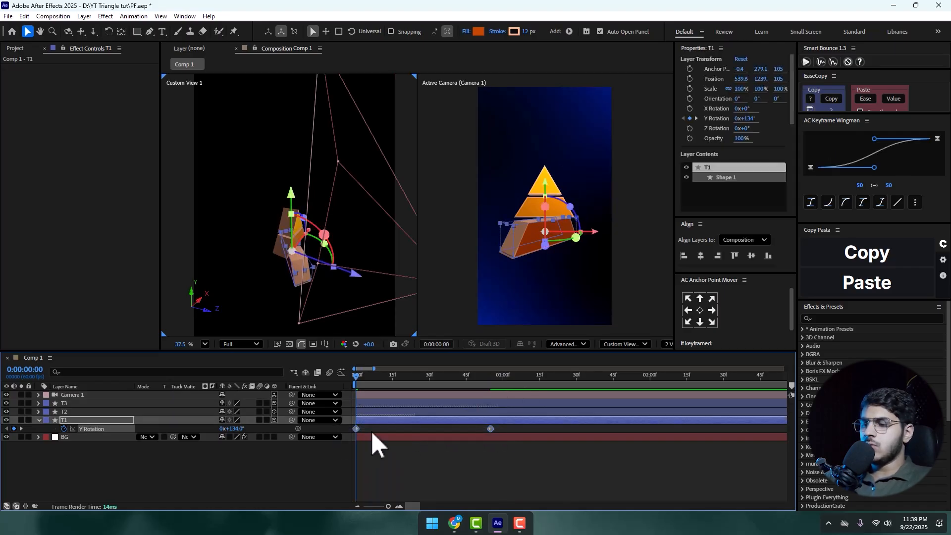
{"action": "left_click", "coordinate": [70, 412]}
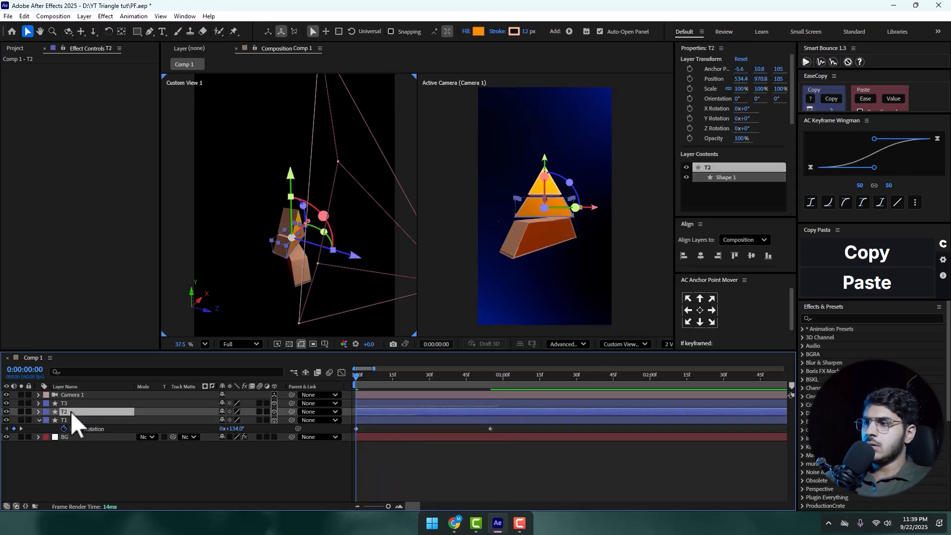
{"action": "key", "text": "ctrl+v"}
{"action": "left_click", "coordinate": [74, 403]}
{"action": "key", "text": "ctrl+v"}
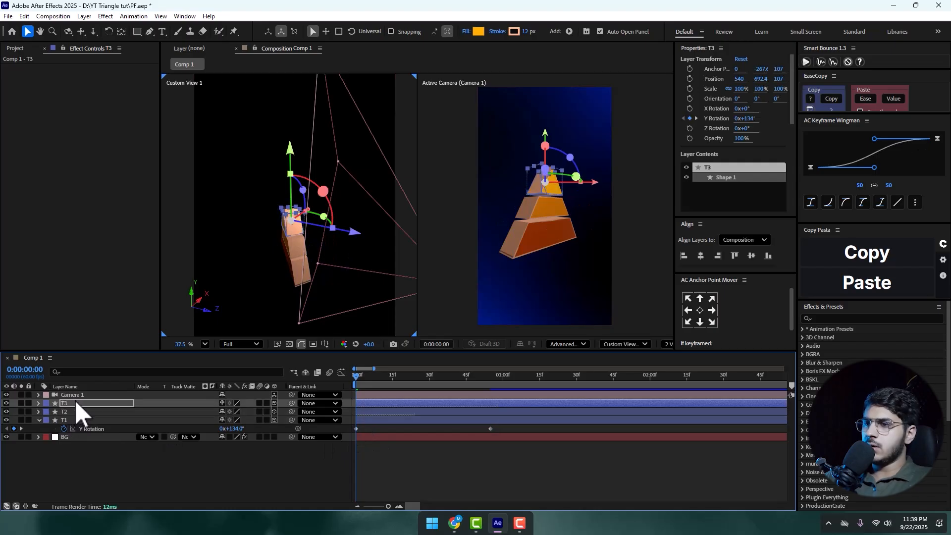
{"action": "left_click", "coordinate": [69, 410], "text": "shift"}
{"action": "key", "text": "u"}
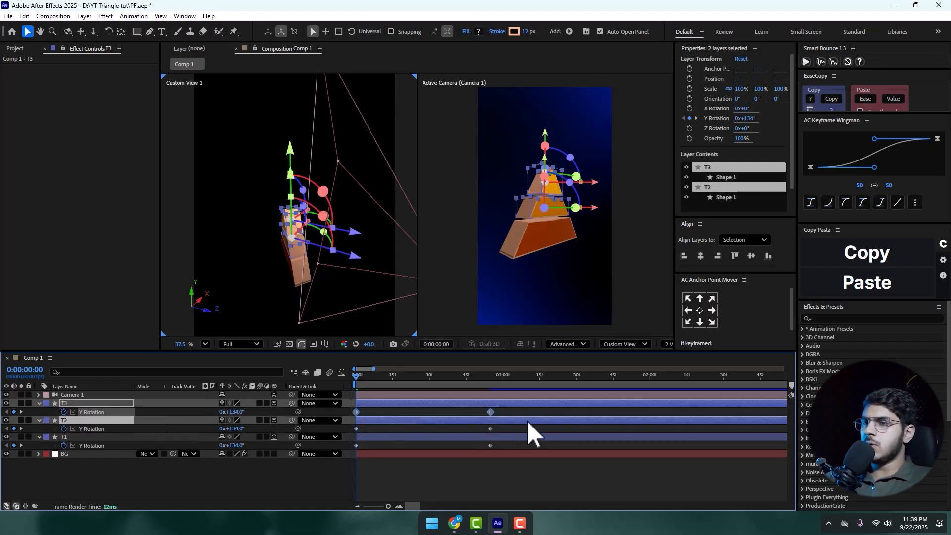
Select the ending Y Rotation keyframes of layers T3 and T2 and preview the rotation of all three sections
{"action": "left_click", "coordinate": [491, 415]}
{"action": "left_click_drag", "start_coordinate": [523, 411], "coordinate": [422, 429]}
{"action": "key", "text": "space"}
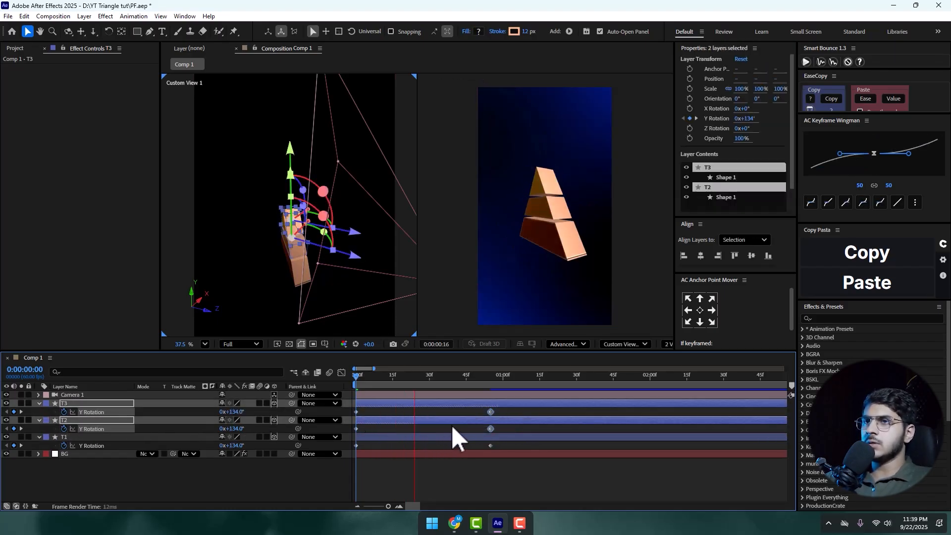
Stagger the Y Rotation keyframes so T2 starts at about frame 18 and T3 at about frame 33, and preview
{"action": "key", "text": "space"}
{"action": "left_click_drag", "start_coordinate": [510, 413], "coordinate": [537, 418]}
{"action": "left_click_drag", "start_coordinate": [398, 411], "coordinate": [434, 412]}
{"action": "left_click", "coordinate": [380, 376]}
{"action": "key", "text": "space"}
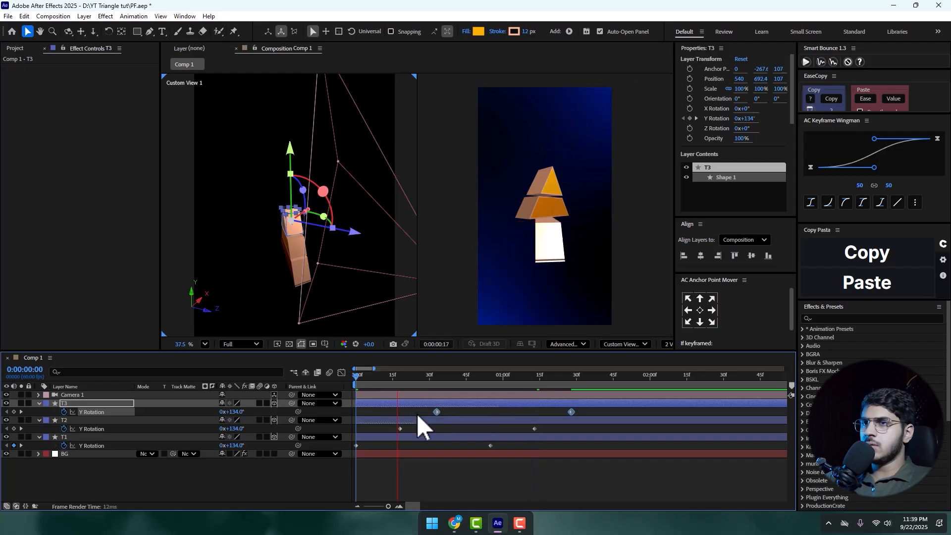
{"action": "key", "text": "space"}
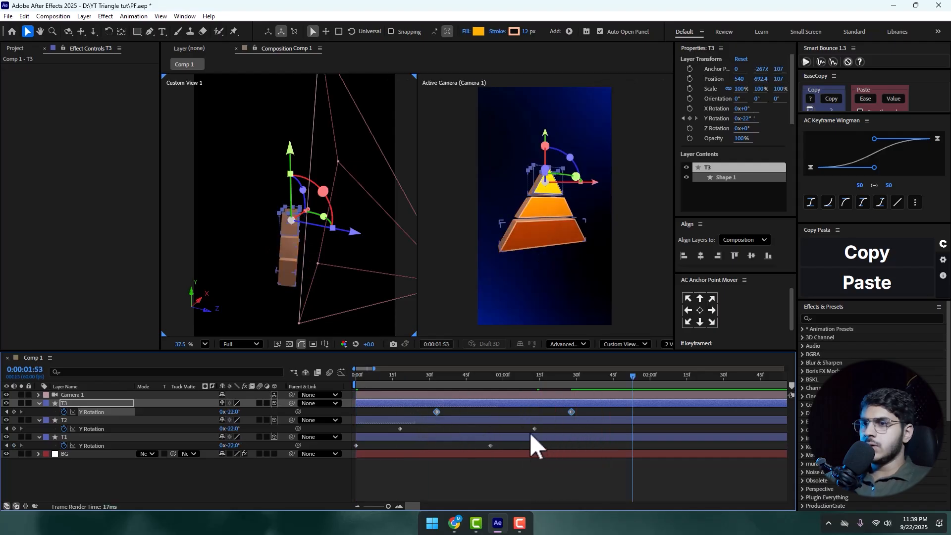
Easy-ease T1's Y Rotation keyframes and reshape their speed graph with an early peak and long ease-out
{"action": "left_click_drag", "start_coordinate": [519, 441], "coordinate": [323, 451]}
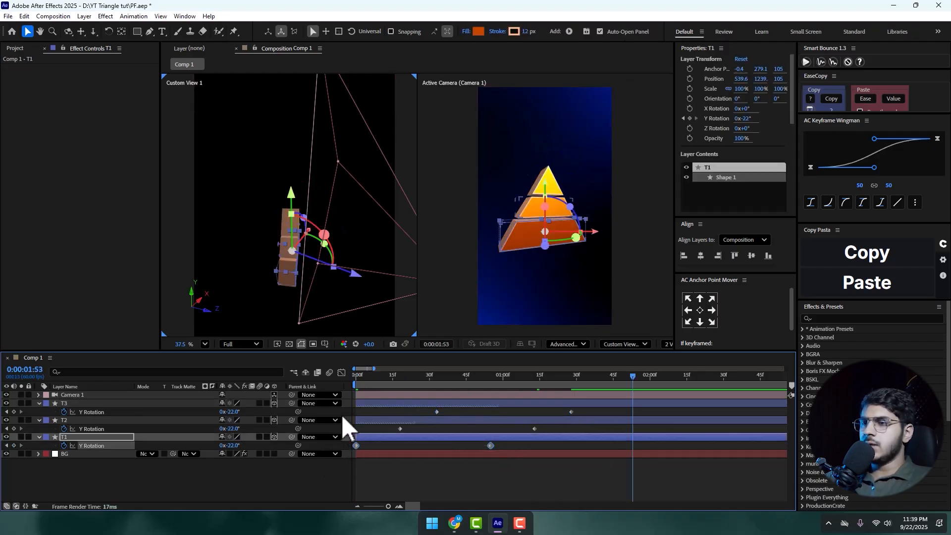
{"action": "left_click", "coordinate": [341, 372]}
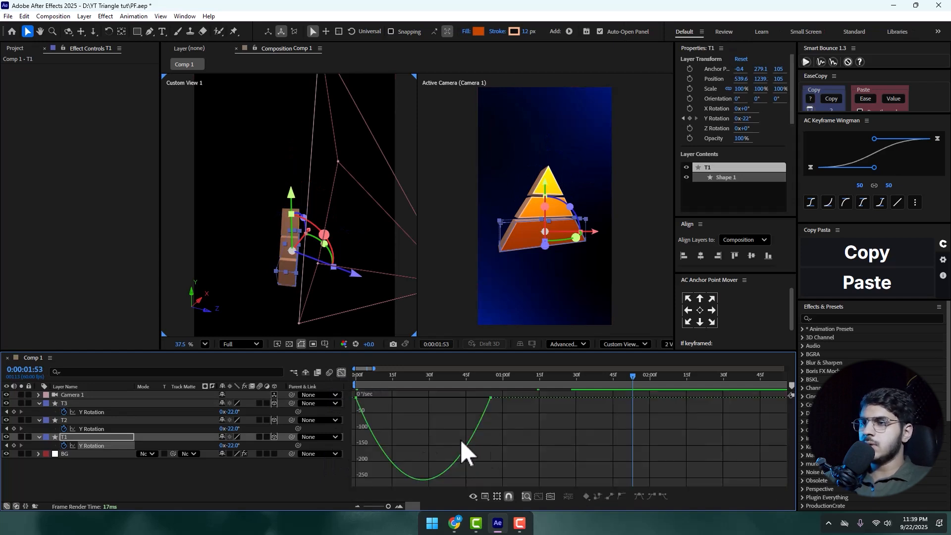
{"action": "left_click_drag", "start_coordinate": [533, 433], "coordinate": [387, 399]}
{"action": "left_click_drag", "start_coordinate": [381, 377], "coordinate": [348, 384]}
{"action": "key", "text": "space"}
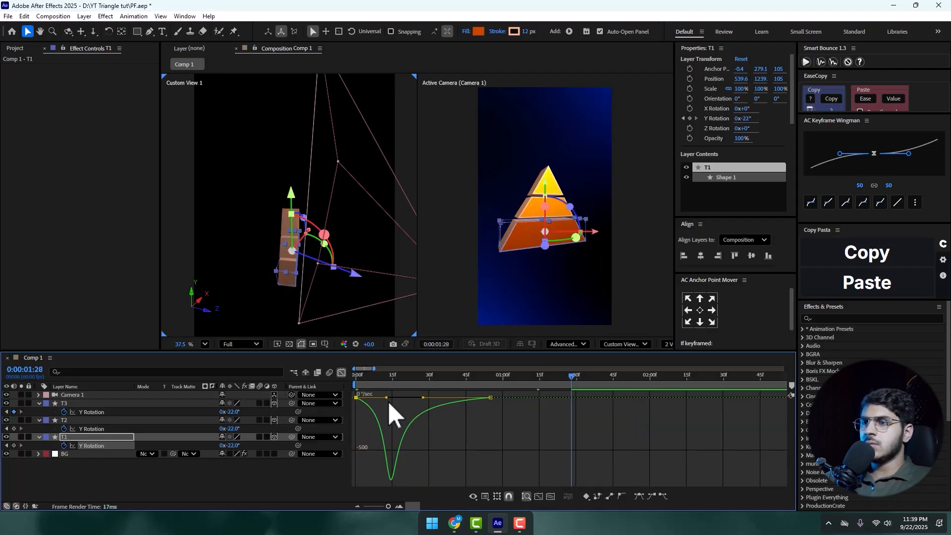
Refine T1's rotation speed graph to peak at about frame 18, preview it, and close the graph editor
{"action": "left_click_drag", "start_coordinate": [387, 398], "coordinate": [376, 398]}
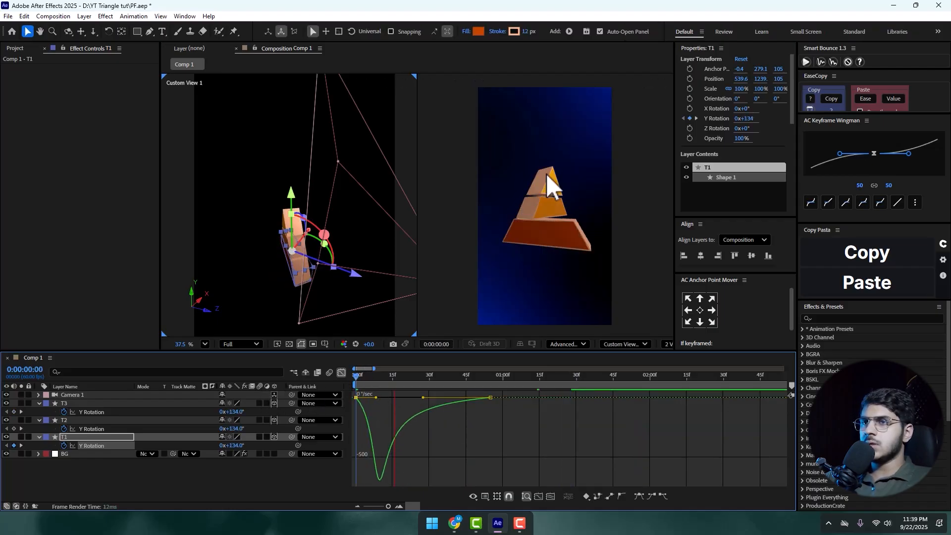
{"action": "key", "text": "space"}
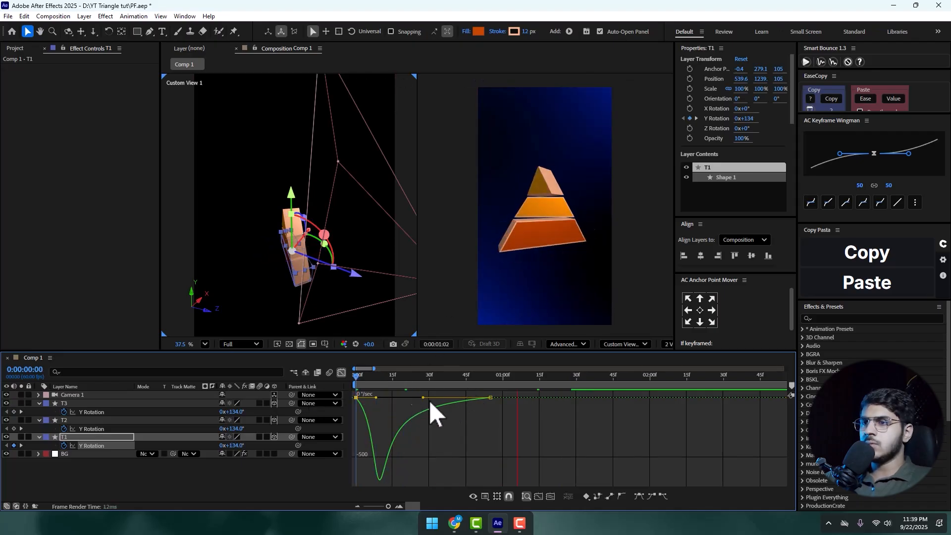
{"action": "left_click_drag", "start_coordinate": [376, 397], "coordinate": [436, 396]}
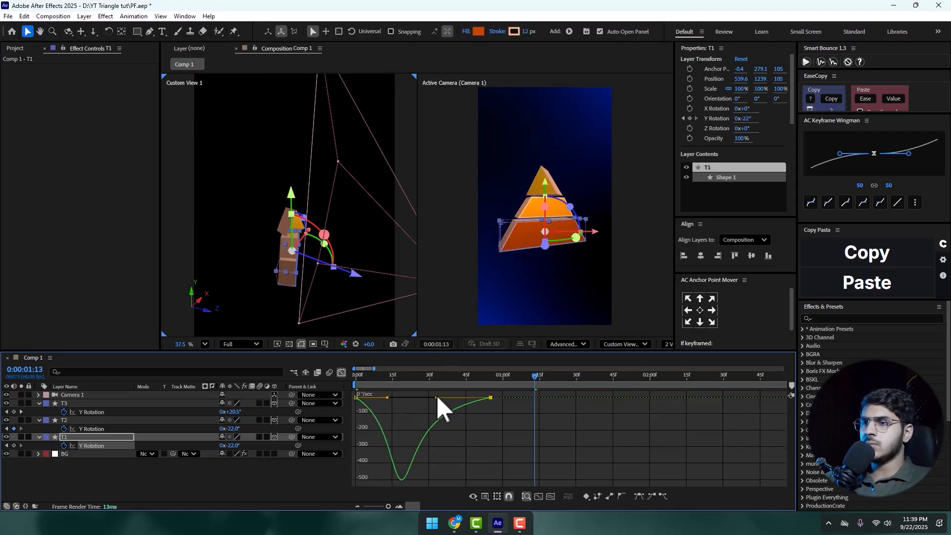
{"action": "left_click", "coordinate": [356, 376]}
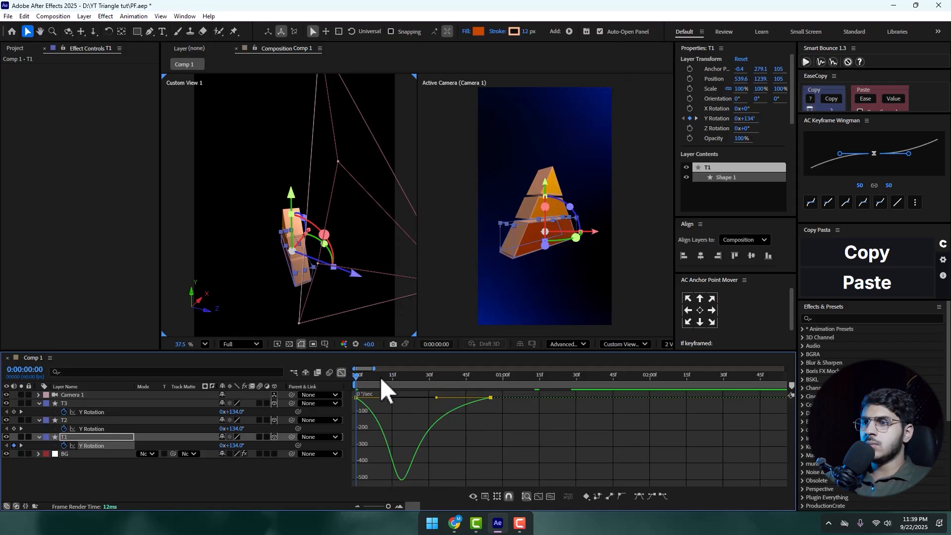
{"action": "key", "text": "space"}
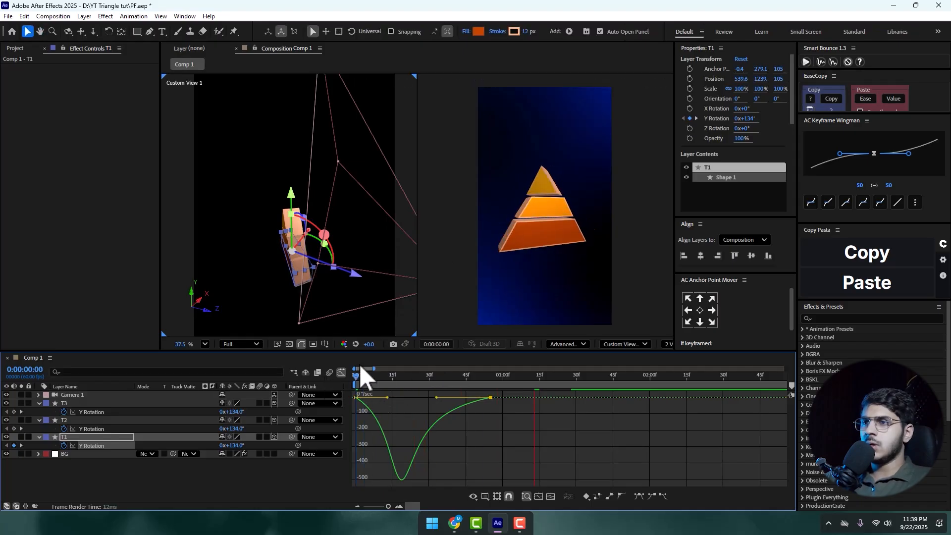
{"action": "left_click", "coordinate": [341, 372]}
Copy the ease of T1's Y Rotation keyframes with EaseCopy and paste it onto T2's and T3's keyframes
{"action": "left_click_drag", "start_coordinate": [501, 449], "coordinate": [344, 456]}
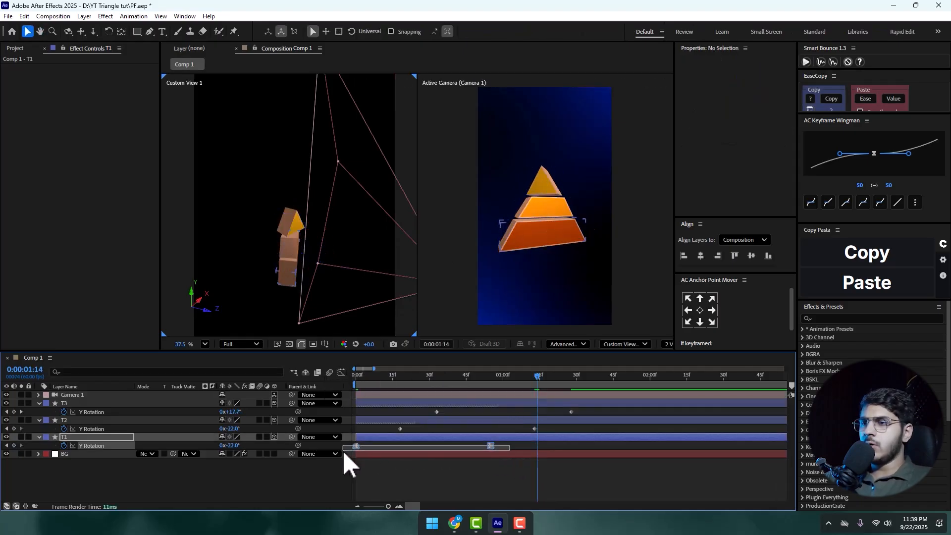
{"action": "left_click", "coordinate": [832, 98]}
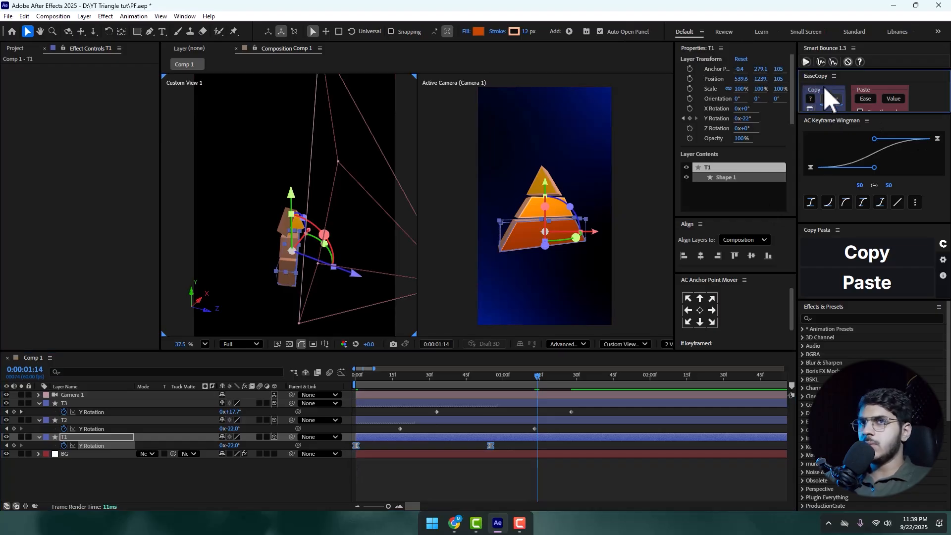
{"action": "left_click_drag", "start_coordinate": [553, 425], "coordinate": [388, 433]}
{"action": "key", "text": "F9"}
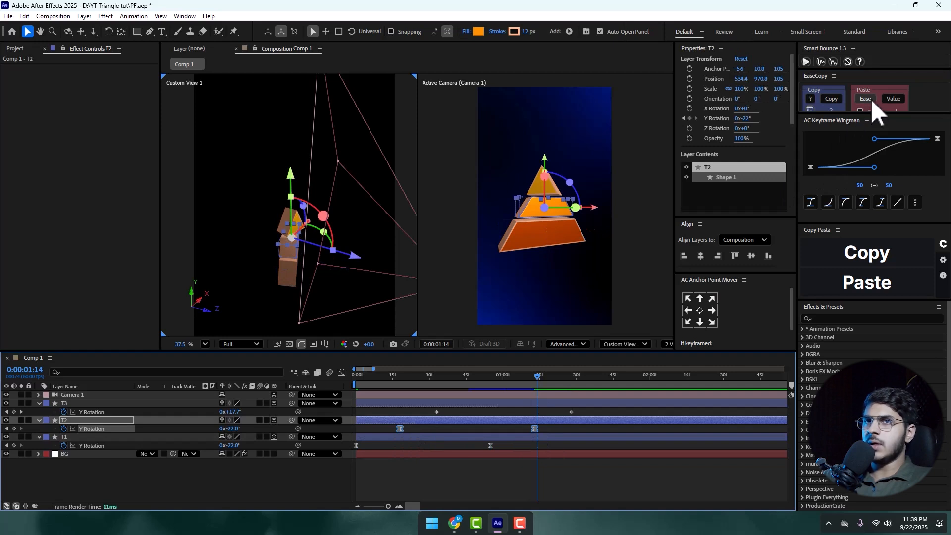
{"action": "left_click", "coordinate": [871, 99]}
{"action": "left_click_drag", "start_coordinate": [587, 408], "coordinate": [417, 415]}
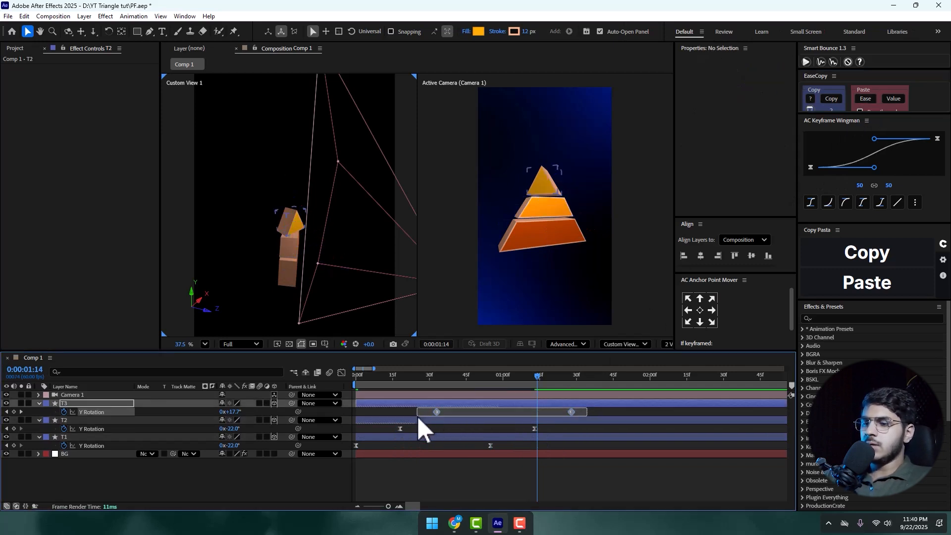
{"action": "left_click", "coordinate": [865, 99]}
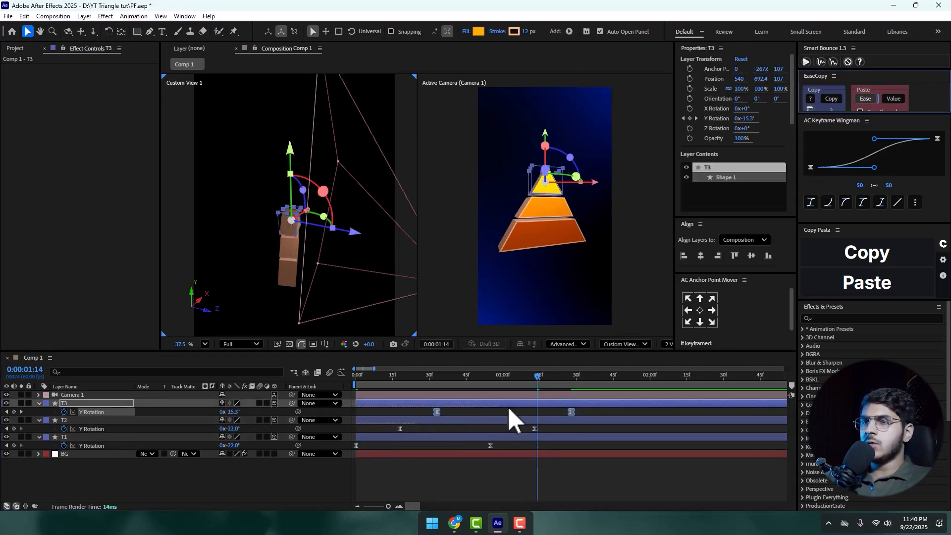
Preview the eased rotation of all three triangle pieces from the start of the composition
{"action": "left_click", "coordinate": [465, 479]}
{"action": "left_click_drag", "start_coordinate": [509, 443], "coordinate": [349, 447]}
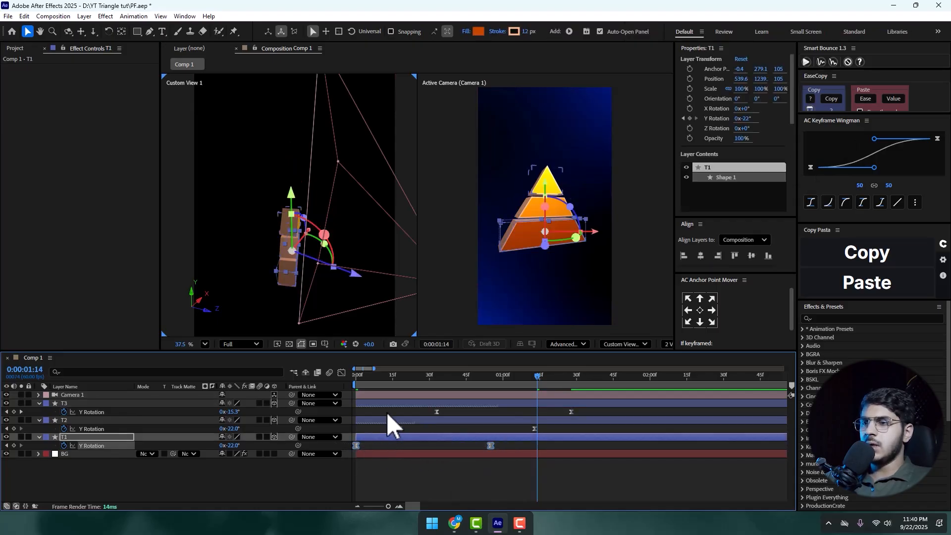
{"action": "left_click_drag", "start_coordinate": [383, 413], "coordinate": [584, 427]}
{"action": "left_click", "coordinate": [528, 477]}
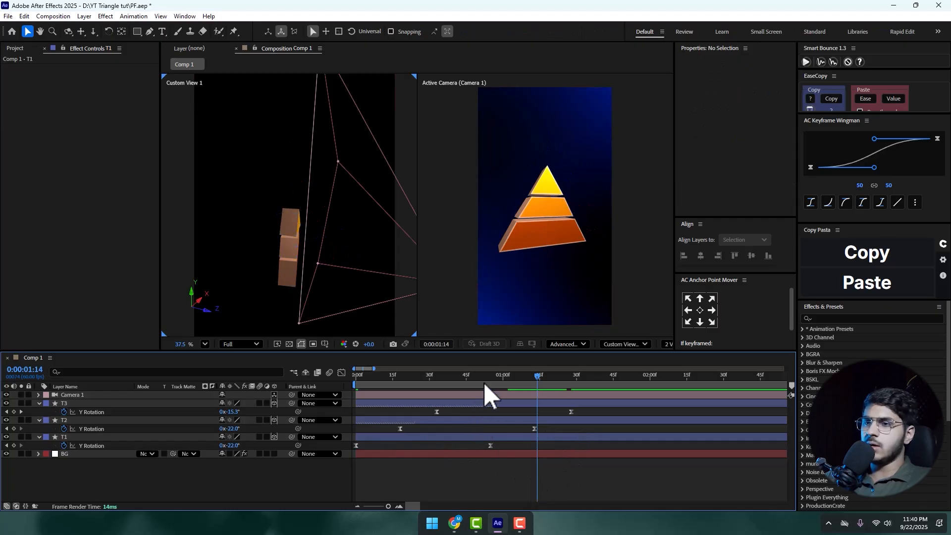
{"action": "key", "text": "space"}
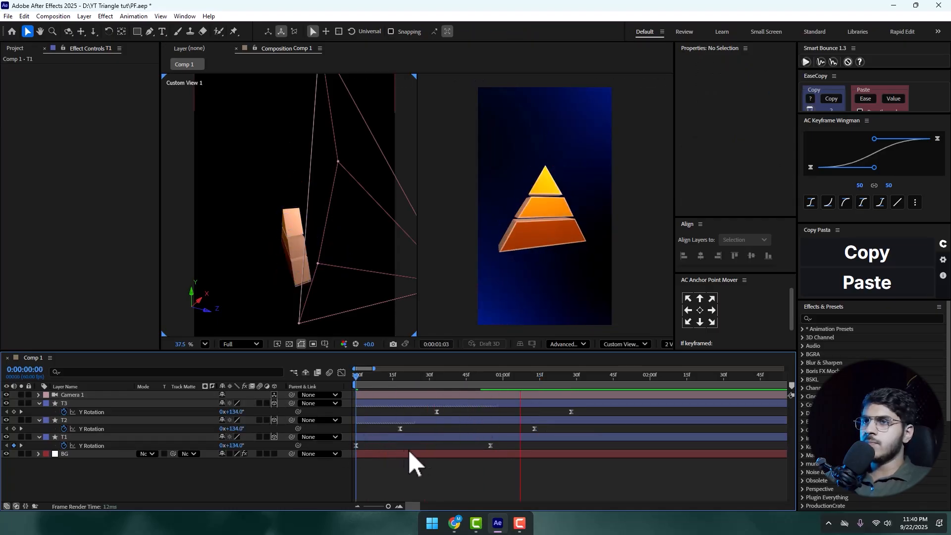
{"action": "key", "text": "space"}
Shift T2's and T3's Y Rotation keyframes about 5 frames earlier and preview from frame 0
{"action": "left_click_drag", "start_coordinate": [546, 426], "coordinate": [396, 440]}
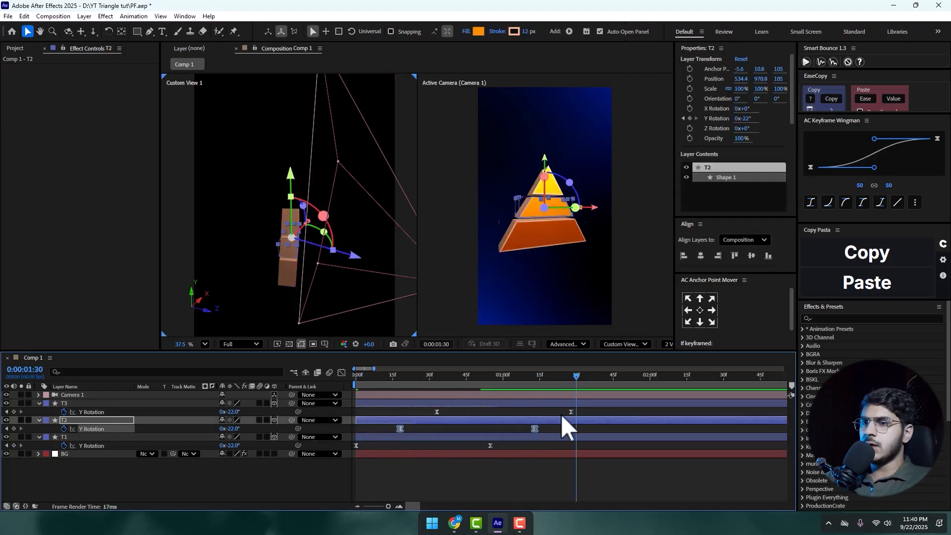
{"action": "left_click_drag", "start_coordinate": [590, 410], "coordinate": [615, 434]}
{"action": "left_click_drag", "start_coordinate": [536, 427], "coordinate": [521, 427]}
{"action": "left_click", "coordinate": [405, 394]}
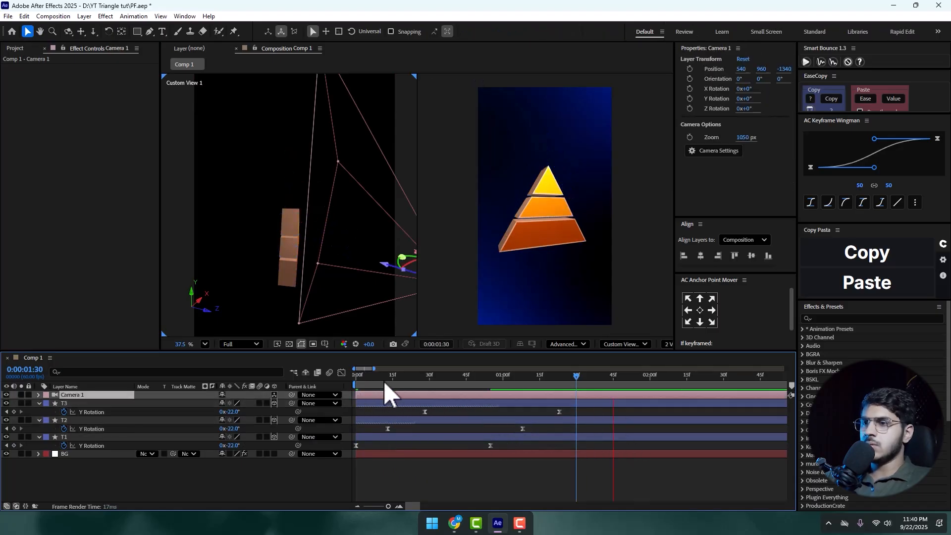
{"action": "left_click_drag", "start_coordinate": [384, 382], "coordinate": [355, 383]}
{"action": "key", "text": "space"}
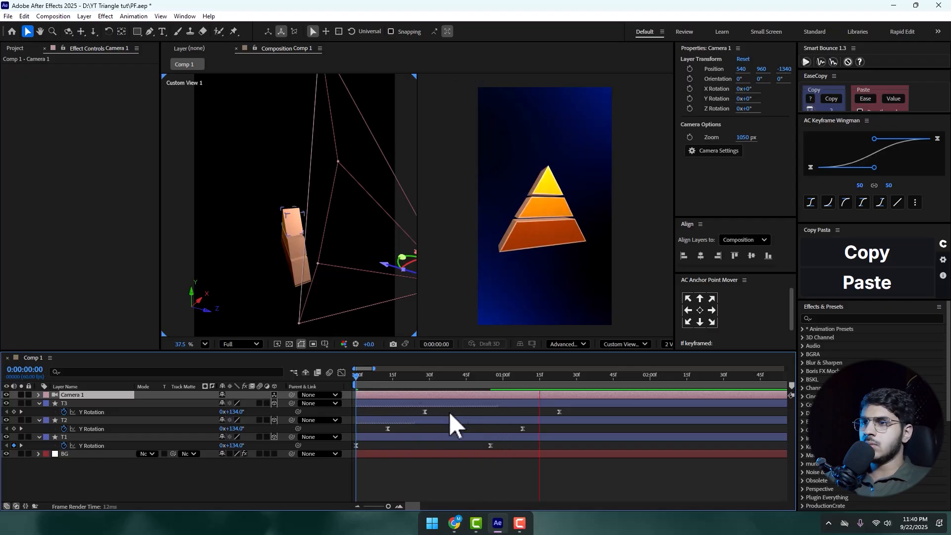
Move the first Y Rotation keyframes of T2 and T3 to frame 0 and preview the animation
{"action": "left_click_drag", "start_coordinate": [388, 428], "coordinate": [358, 429]}
{"action": "left_click_drag", "start_coordinate": [424, 412], "coordinate": [356, 415]}
{"action": "left_click_drag", "start_coordinate": [388, 379], "coordinate": [354, 381]}
{"action": "left_click", "coordinate": [259, 499]}
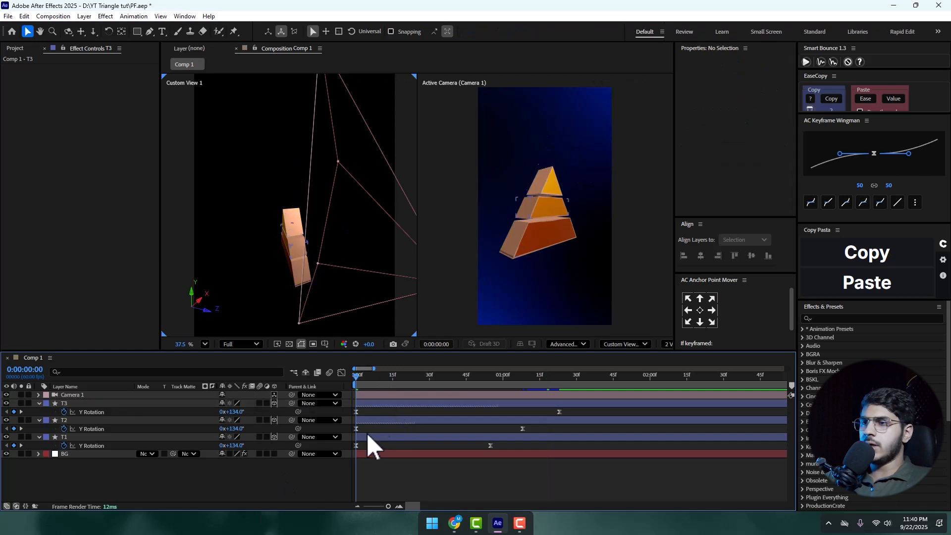
{"action": "key", "text": "space"}
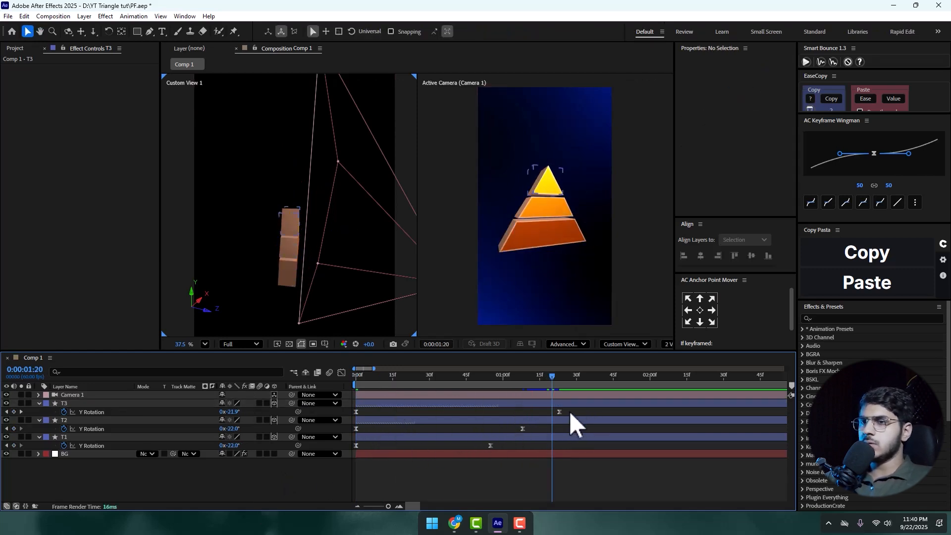
Collapse the properties of layers T3, T2 and T1 in the timeline
{"action": "left_click", "coordinate": [39, 402]}
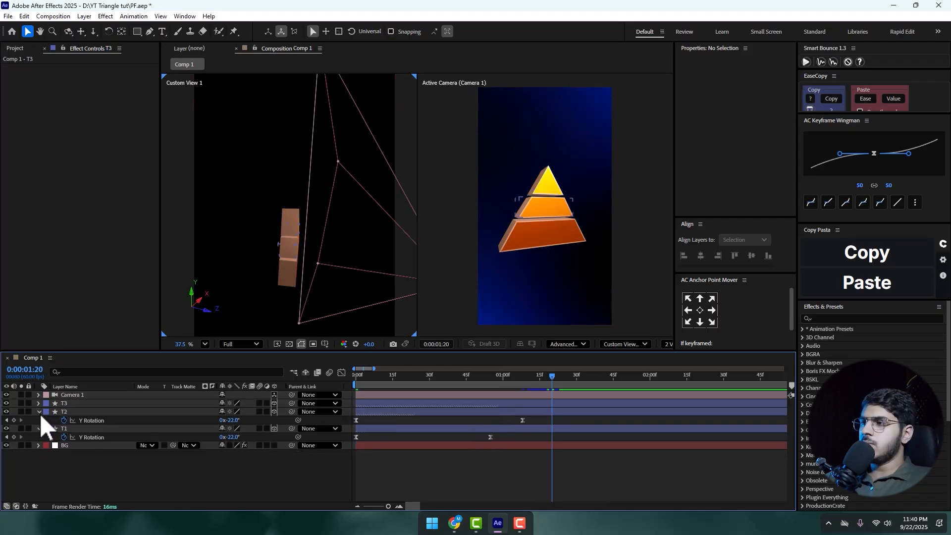
{"action": "left_click", "coordinate": [38, 412]}
{"action": "left_click", "coordinate": [38, 420]}
{"action": "scroll", "coordinate": [509, 234], "scroll_direction": "down", "scroll_amount": 2}
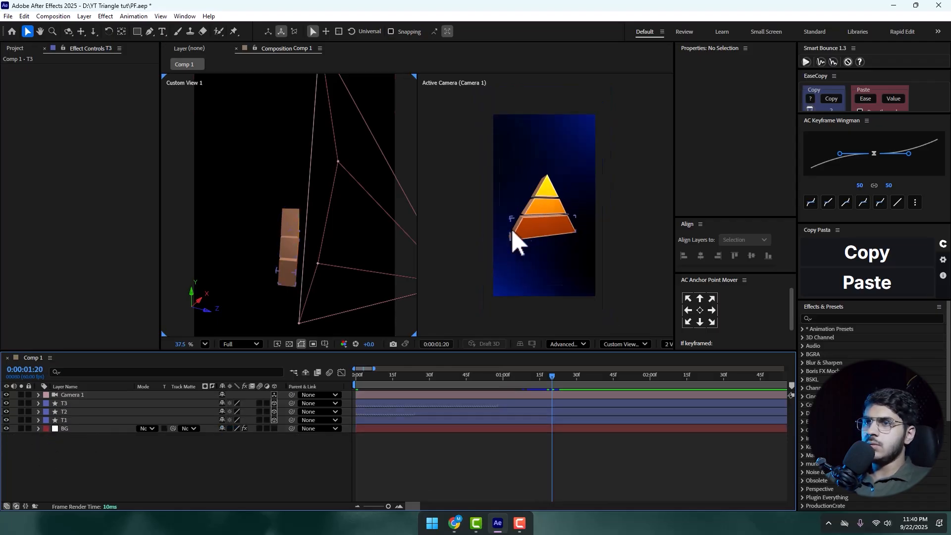
{"action": "scroll", "coordinate": [327, 251], "scroll_direction": "down", "scroll_amount": 4}
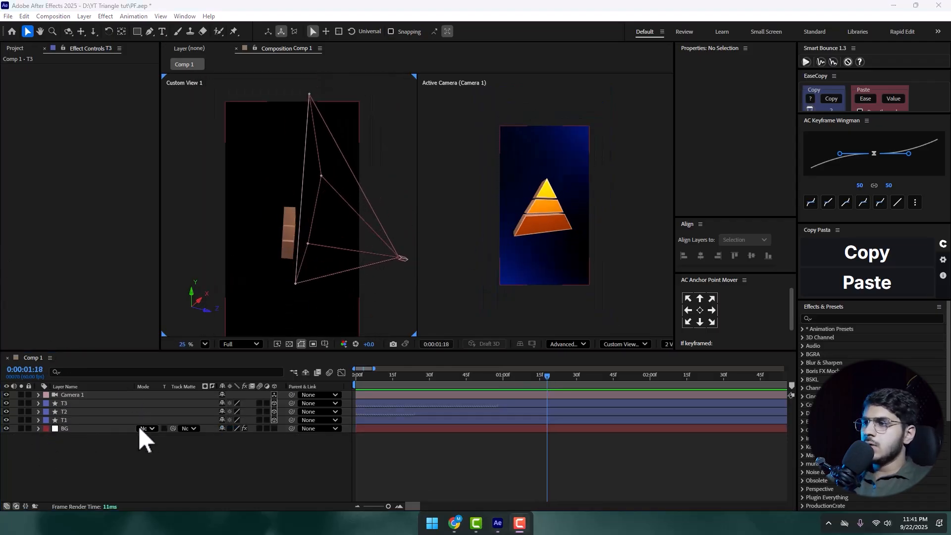
Add a null object to the composition and make it a 3D layer
{"action": "right_click", "coordinate": [71, 468]}
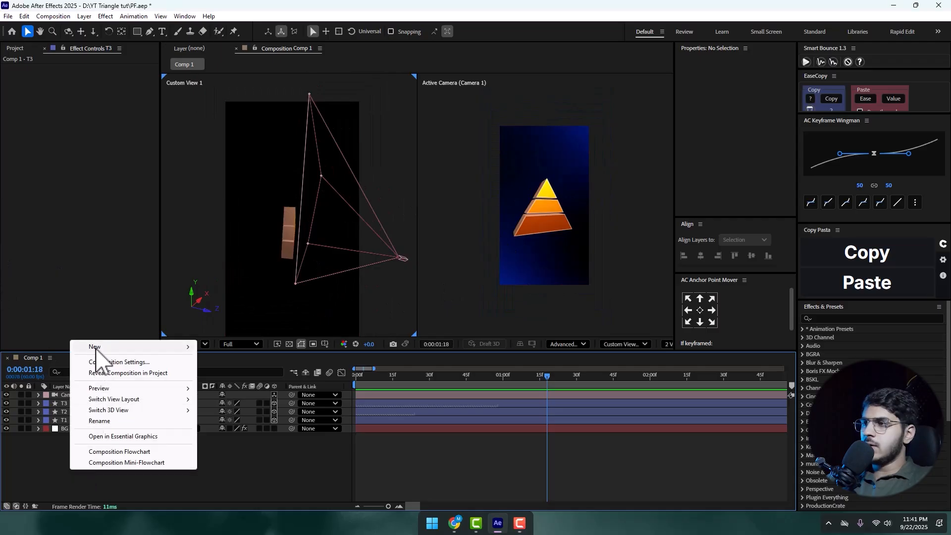
{"action": "mouse_move", "coordinate": [95, 347]}
{"action": "left_click", "coordinate": [213, 402]}
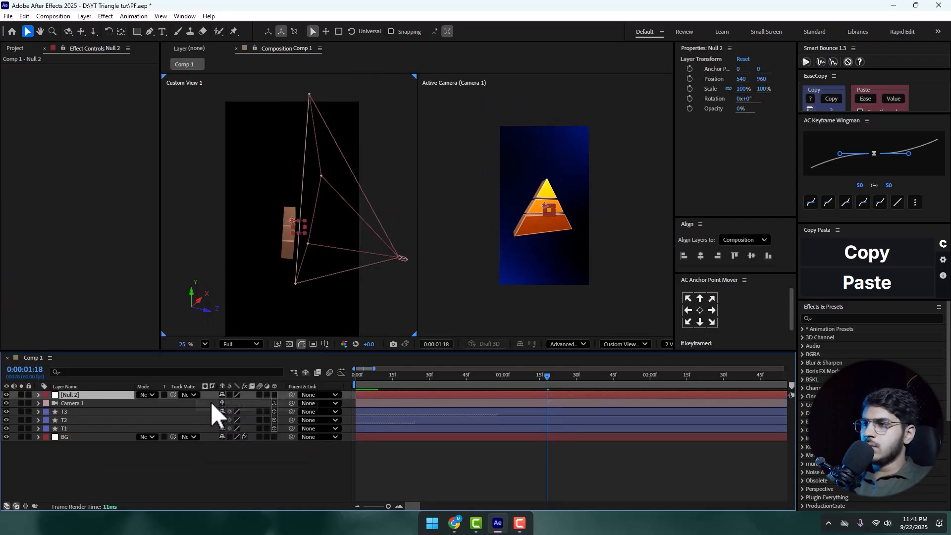
{"action": "left_click", "coordinate": [274, 394]}
{"action": "left_click", "coordinate": [361, 334]}
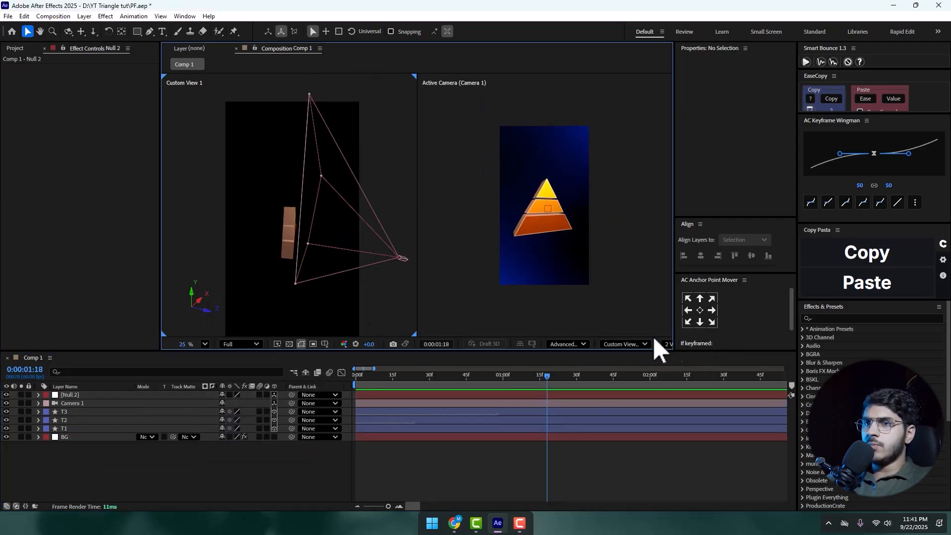
Using the Top view, move the null's anchor point along Z to 106 so it sits inside the pyramid
{"action": "left_click", "coordinate": [609, 345]}
{"action": "left_click", "coordinate": [626, 211]}
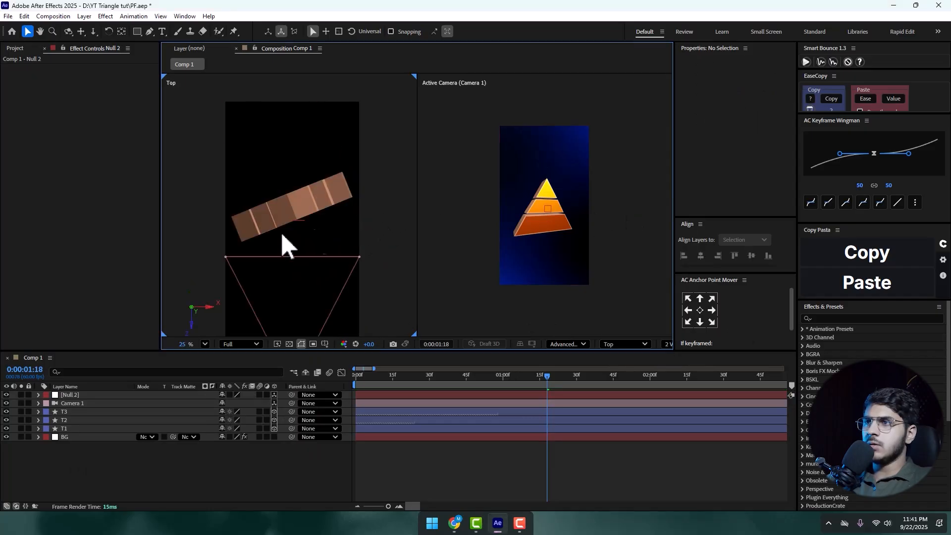
{"action": "left_click", "coordinate": [80, 394]}
{"action": "scroll", "coordinate": [298, 244], "scroll_direction": "up", "scroll_amount": 2}
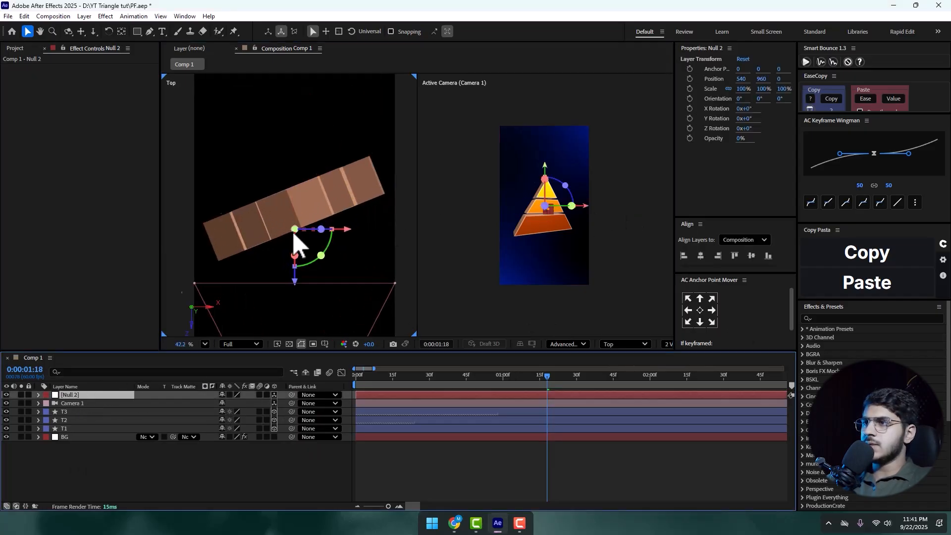
{"action": "left_click", "coordinate": [122, 32]}
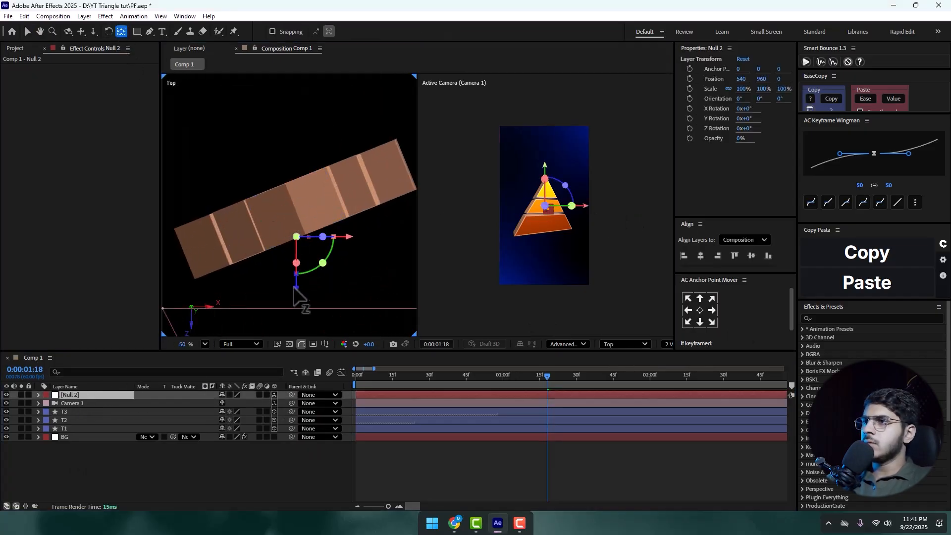
{"action": "left_click_drag", "start_coordinate": [297, 292], "coordinate": [291, 264]}
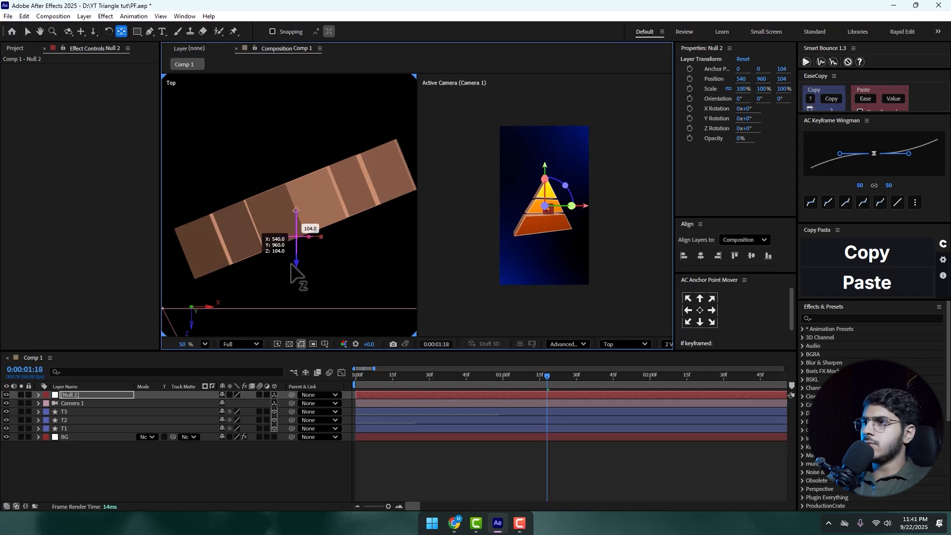
{"action": "left_click_drag", "start_coordinate": [290, 263], "coordinate": [292, 263]}
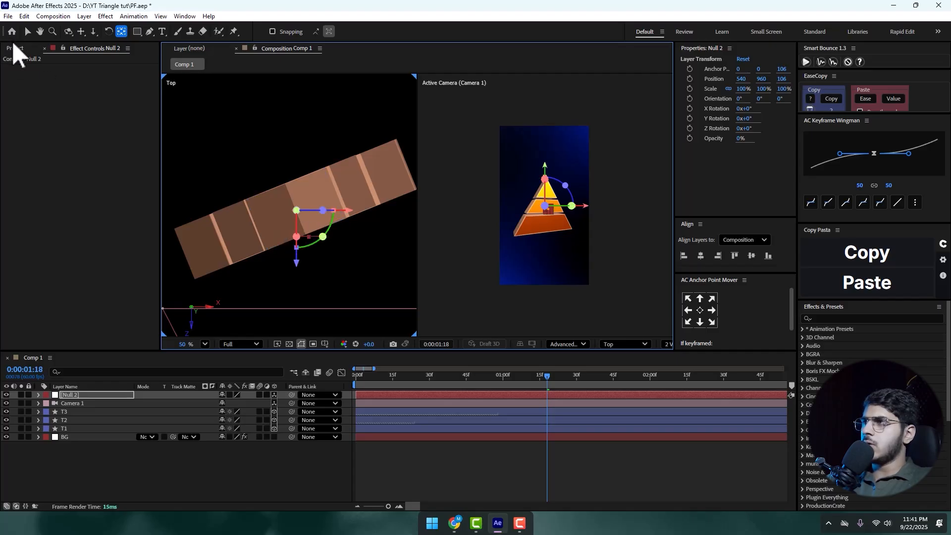
{"action": "left_click", "coordinate": [27, 31]}
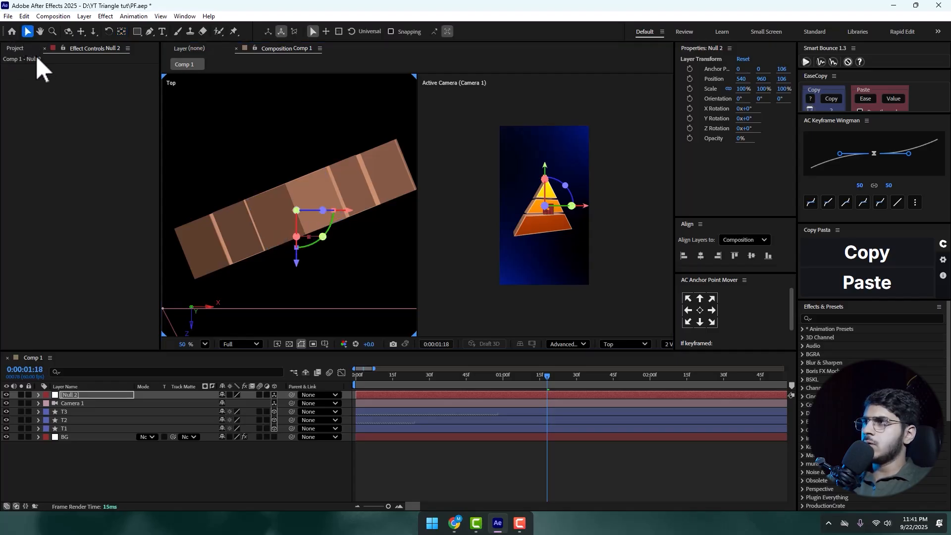
Rename the null layer as Cam ctrl
{"action": "right_click", "coordinate": [97, 398]}
{"action": "left_click", "coordinate": [130, 367]}
{"action": "type", "text": "Cam"}
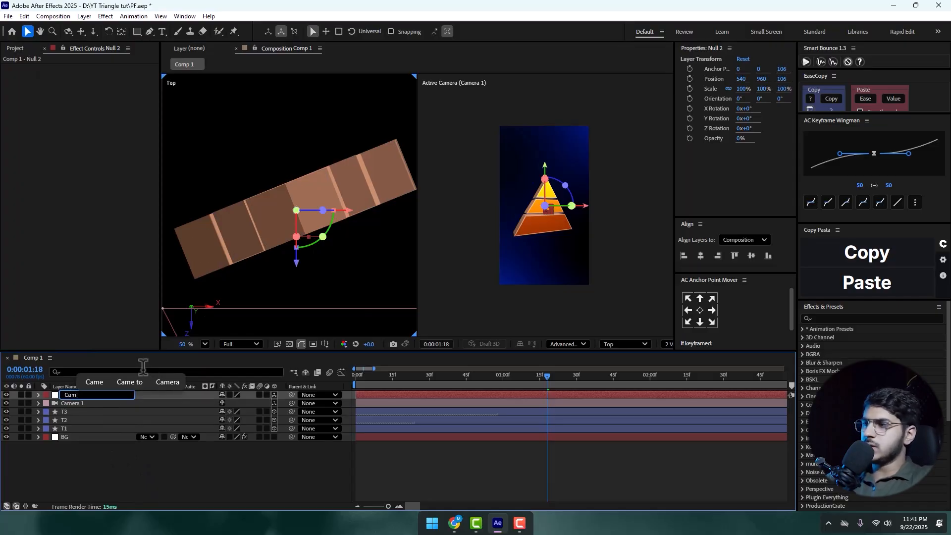
{"action": "type", "text": " ctrl"}
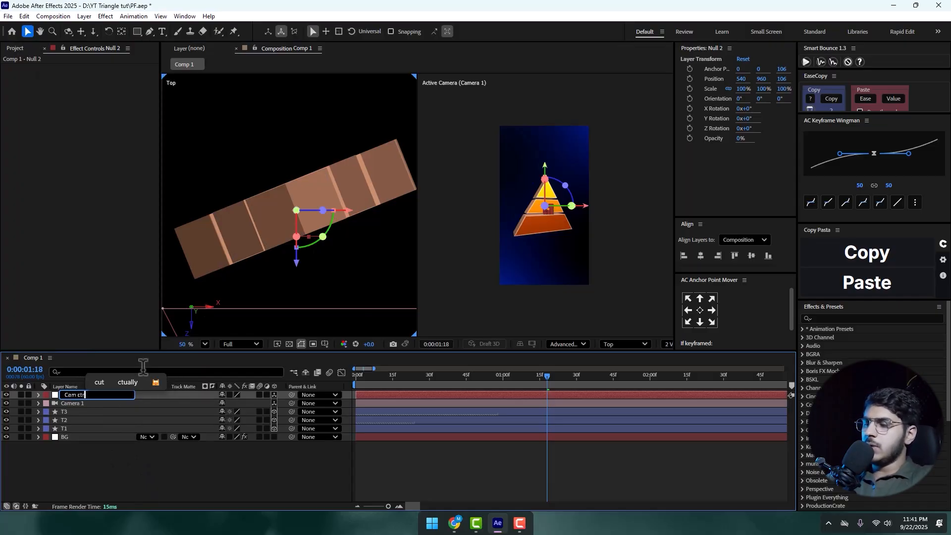
{"action": "key", "text": "Return"}
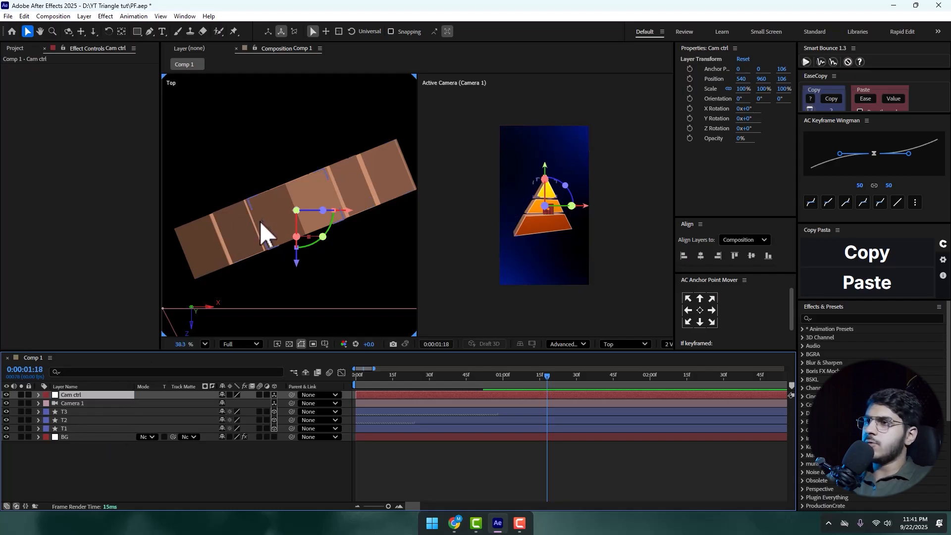
Parent the Camera 1 layer to the Cam ctrl null
{"action": "scroll", "coordinate": [259, 234], "scroll_direction": "down", "scroll_amount": 2}
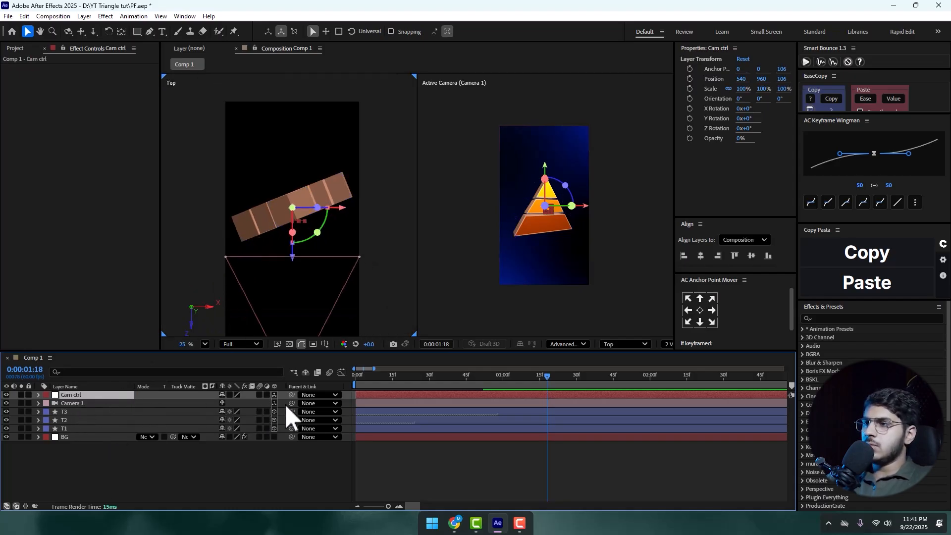
{"action": "left_click_drag", "start_coordinate": [292, 403], "coordinate": [86, 397]}
{"action": "left_click", "coordinate": [86, 397]}
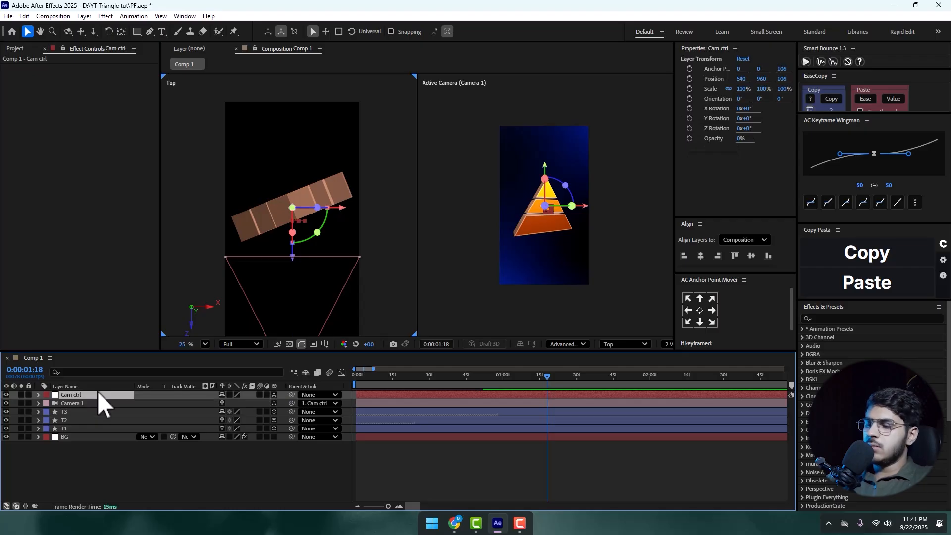
Keyframe Cam ctrl's Y Rotation at 0° at 0:00:00:43 and at -1x-20° at 0:00:01:41
{"action": "key", "text": "r"}
{"action": "mouse_move", "coordinate": [454, 384]}
{"action": "left_mouse_down"}
{"action": "mouse_move", "coordinate": [338, 386]}
{"action": "mouse_move", "coordinate": [461, 392]}
{"action": "left_mouse_up"}
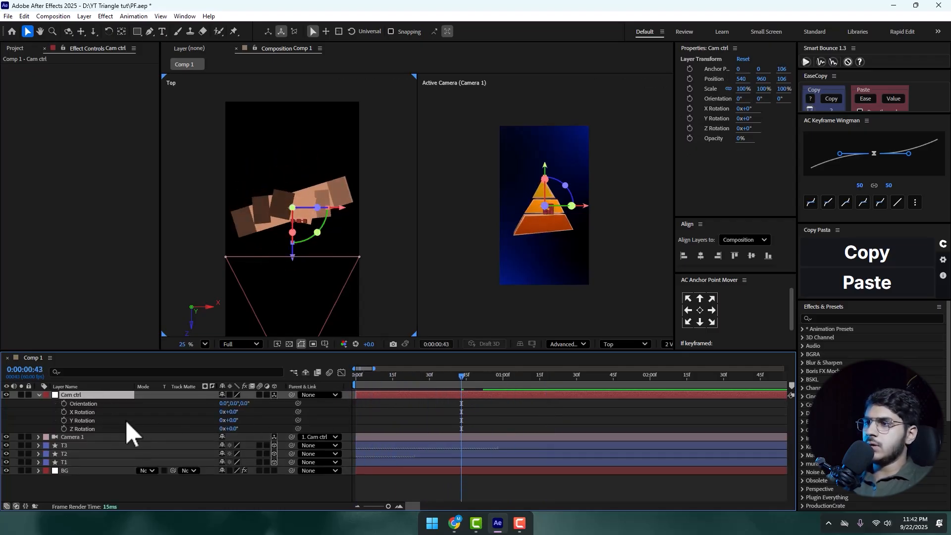
{"action": "left_click", "coordinate": [64, 421]}
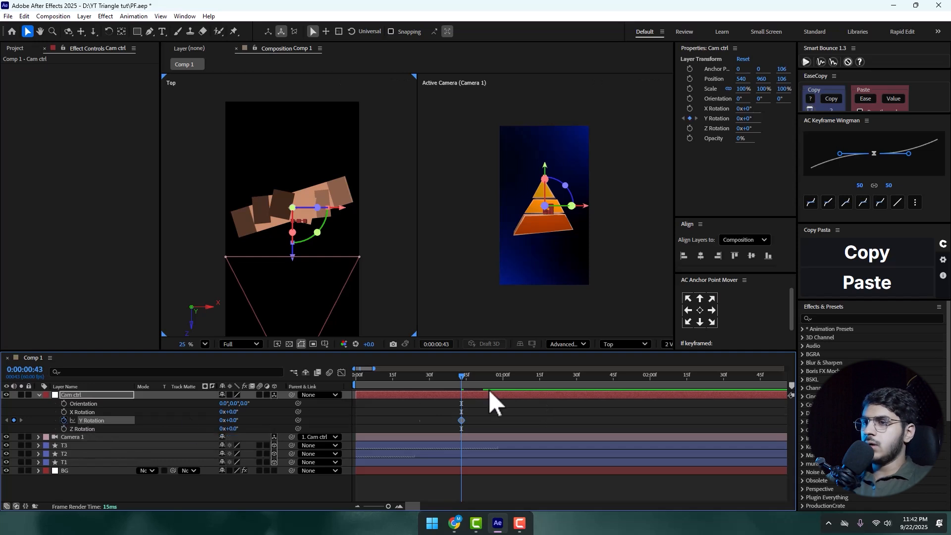
{"action": "left_click_drag", "start_coordinate": [467, 375], "coordinate": [603, 378]}
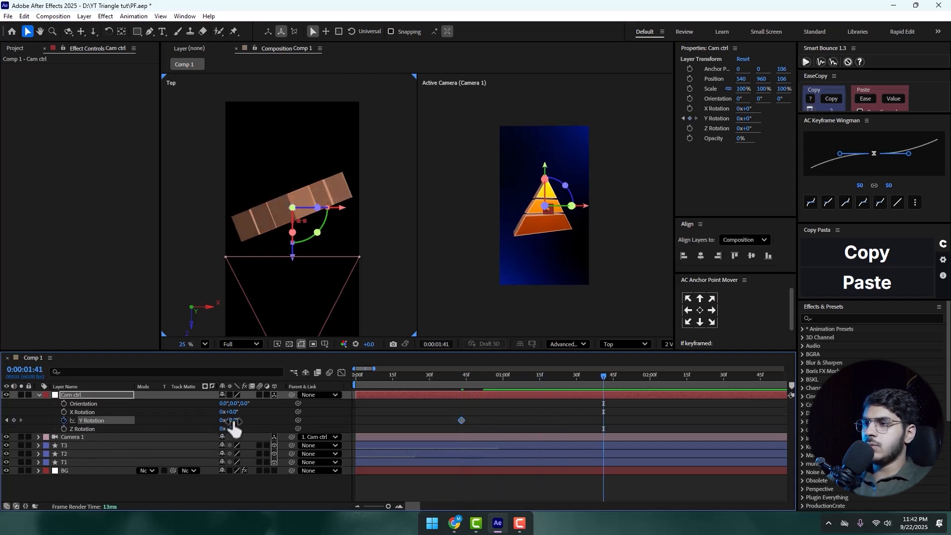
{"action": "left_click_drag", "start_coordinate": [233, 422], "coordinate": [52, 429]}
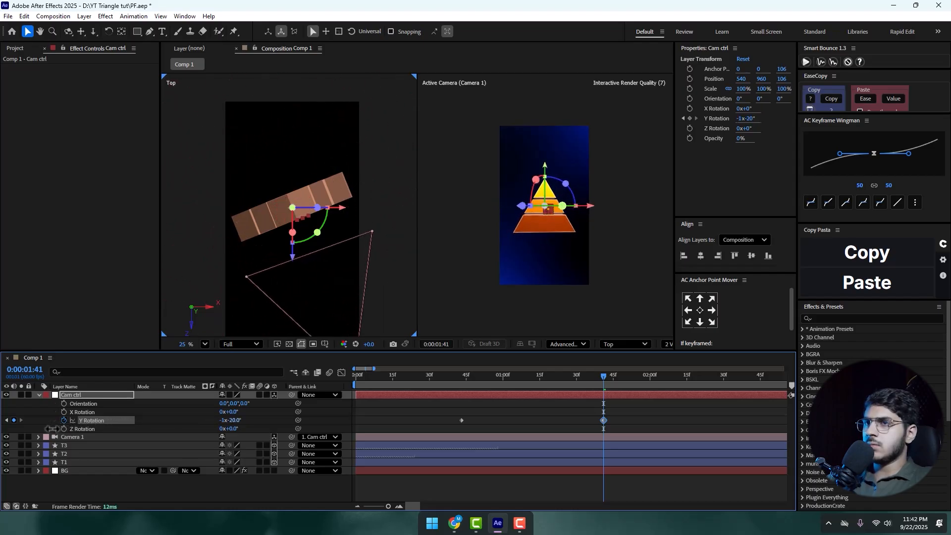
Move Cam ctrl's last Y Rotation keyframe to about 7 seconds and preview the camera spin from the start
{"action": "scroll", "coordinate": [411, 424], "scroll_direction": "down", "scroll_amount": 4}
{"action": "left_click_drag", "start_coordinate": [393, 420], "coordinate": [510, 420]}
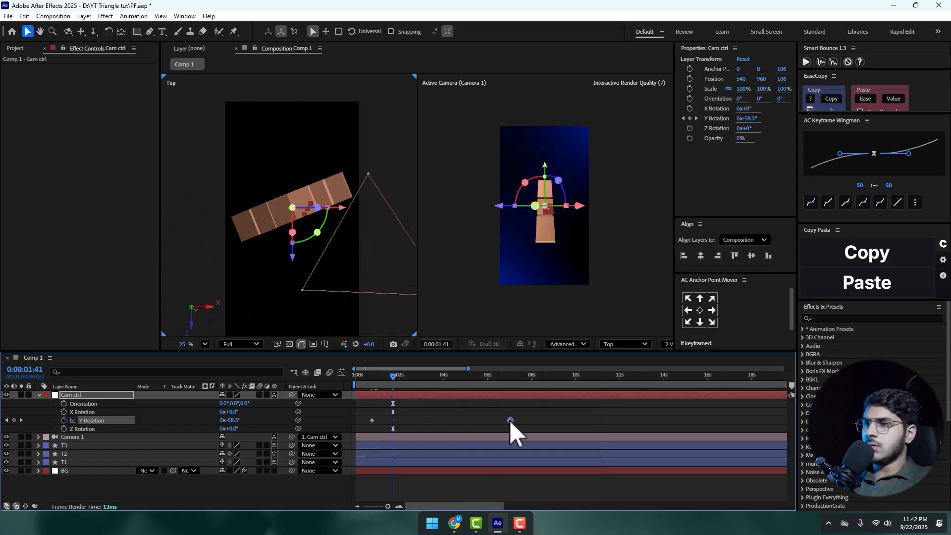
{"action": "left_click_drag", "start_coordinate": [393, 377], "coordinate": [356, 377]}
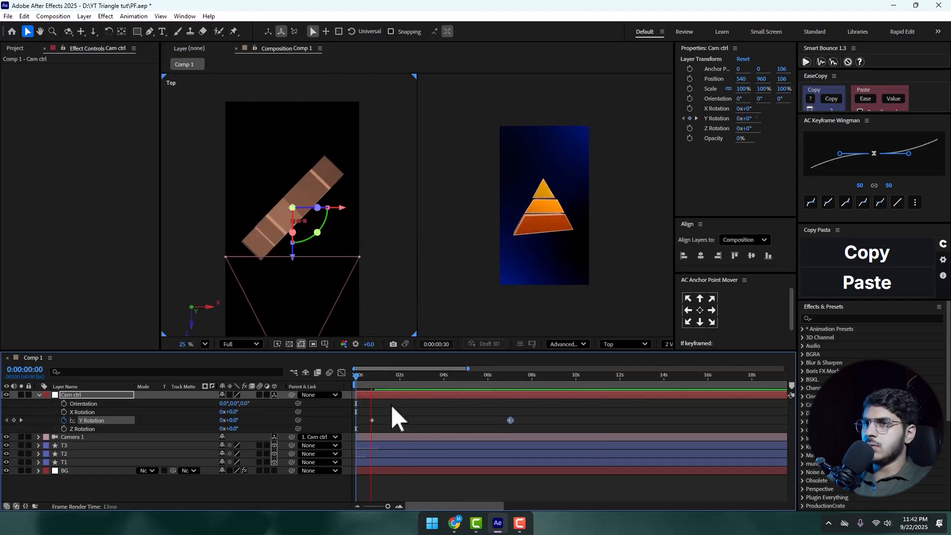
{"action": "key", "text": "space"}
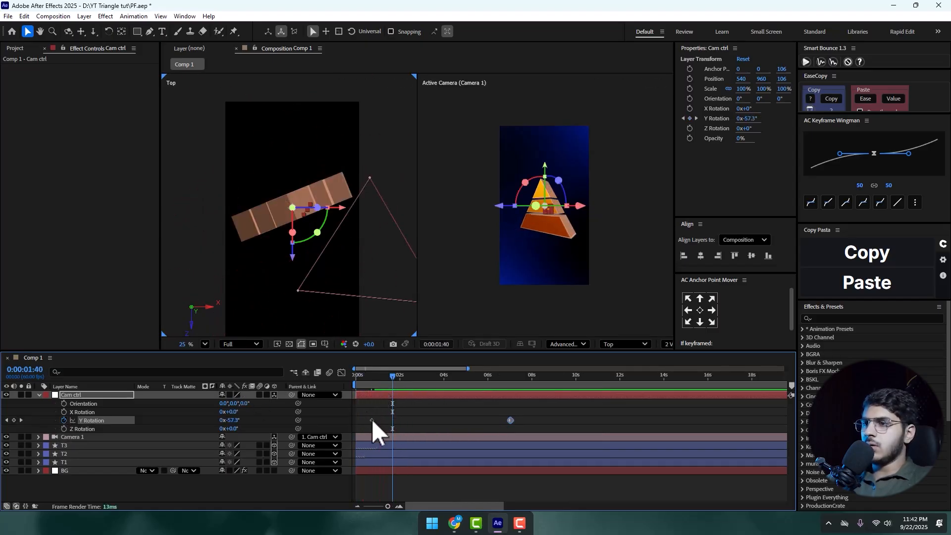
Rearrange Cam ctrl's Y Rotation keyframes so the spin runs from -1x-20° near the start to 0° at about 5.5 seconds
{"action": "mouse_move", "coordinate": [373, 419]}
{"action": "left_mouse_down"}
{"action": "mouse_move", "coordinate": [491, 420]}
{"action": "mouse_move", "coordinate": [382, 420]}
{"action": "left_mouse_up"}
{"action": "left_click_drag", "start_coordinate": [382, 377], "coordinate": [346, 379]}
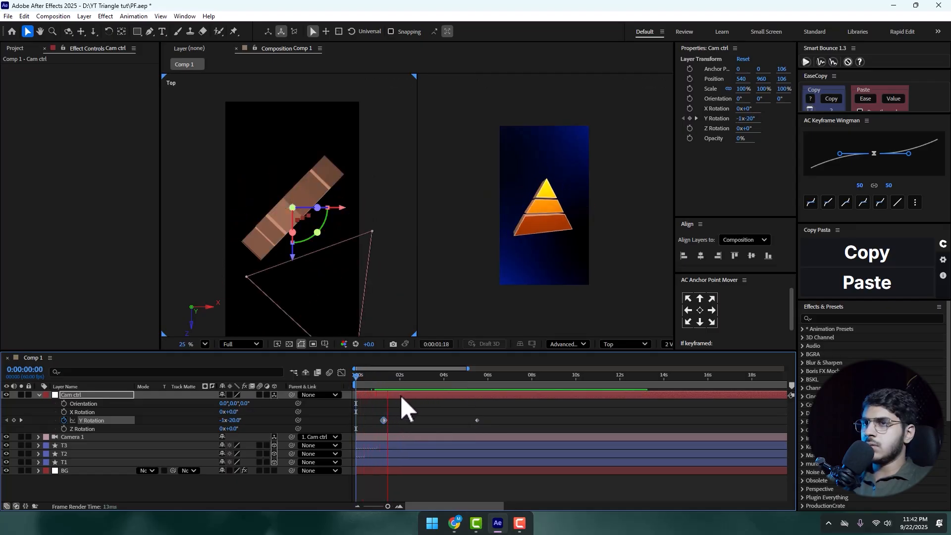
{"action": "key", "text": "space"}
{"action": "left_click_drag", "start_coordinate": [385, 420], "coordinate": [368, 419]}
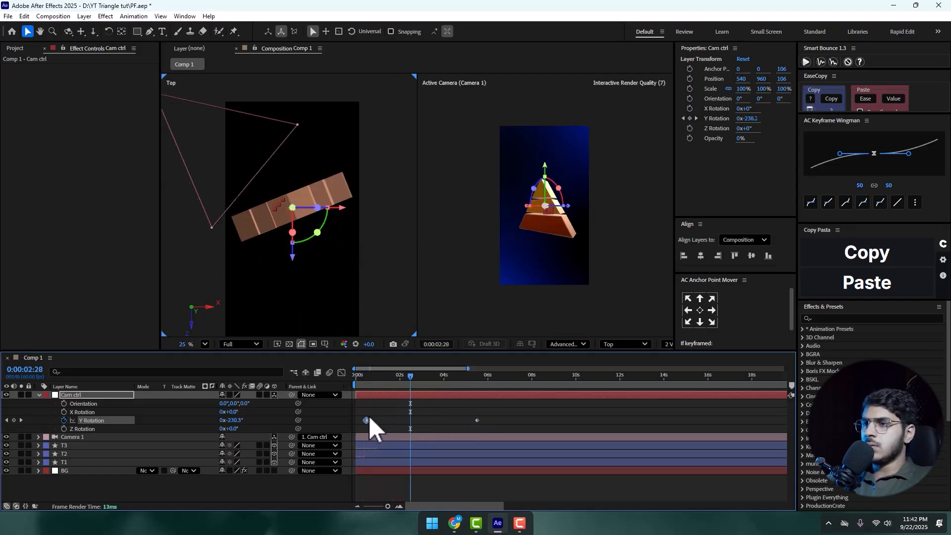
{"action": "left_click_drag", "start_coordinate": [369, 377], "coordinate": [343, 382]}
{"action": "key", "text": "="}
{"action": "key", "text": "="}
{"action": "left_click_drag", "start_coordinate": [397, 421], "coordinate": [358, 420]}
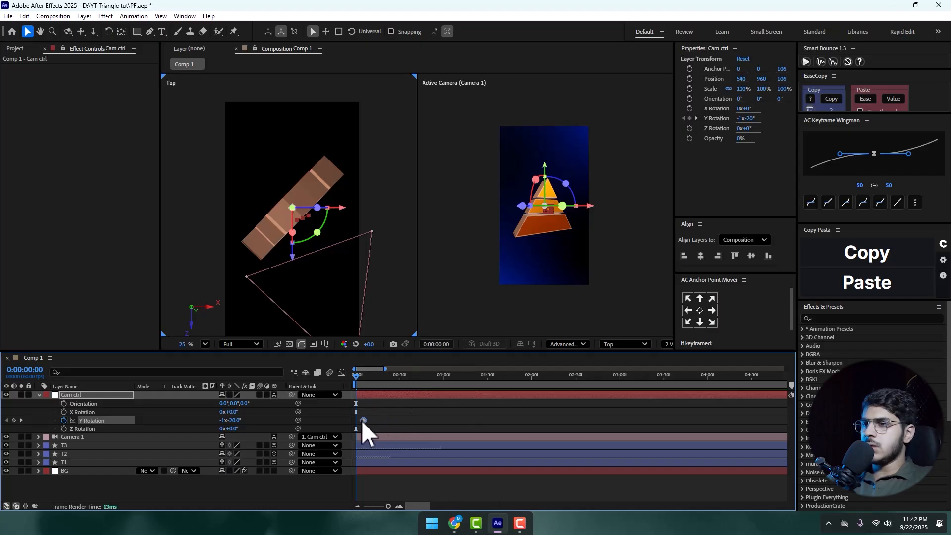
Apply Easy Ease to both of Cam ctrl's Y Rotation keyframes
{"action": "key", "text": "minus"}
{"action": "left_click_drag", "start_coordinate": [630, 418], "coordinate": [346, 425]}
{"action": "key", "text": "F9"}
Lengthen the ease at both ends of Cam ctrl's Y Rotation speed graph so it peaks mid-spin, and preview the motion
{"action": "left_click", "coordinate": [342, 372]}
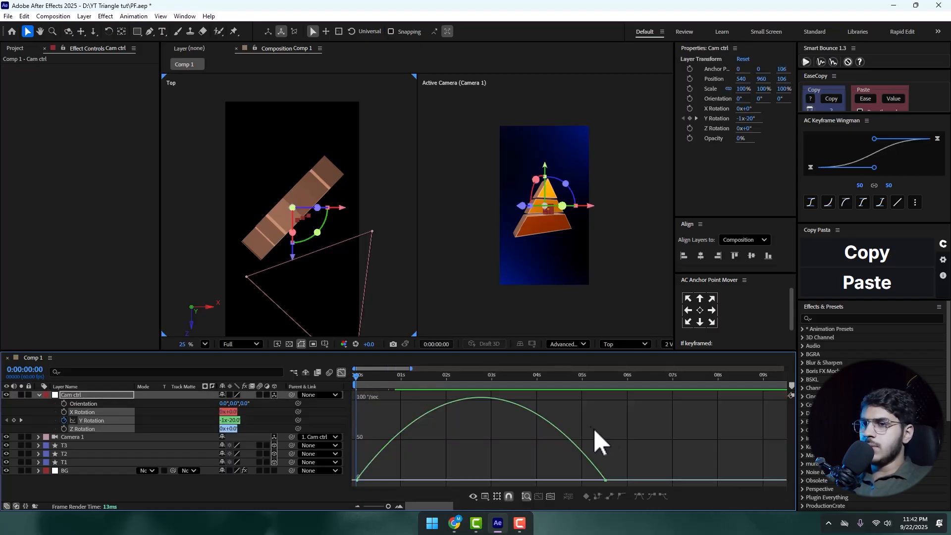
{"action": "left_click_drag", "start_coordinate": [424, 463], "coordinate": [331, 492]}
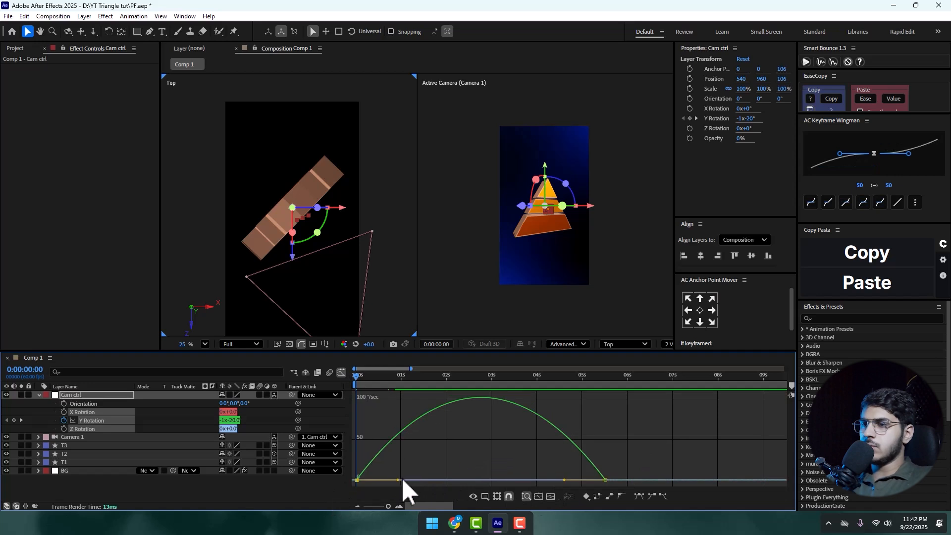
{"action": "left_click_drag", "start_coordinate": [398, 480], "coordinate": [439, 480]}
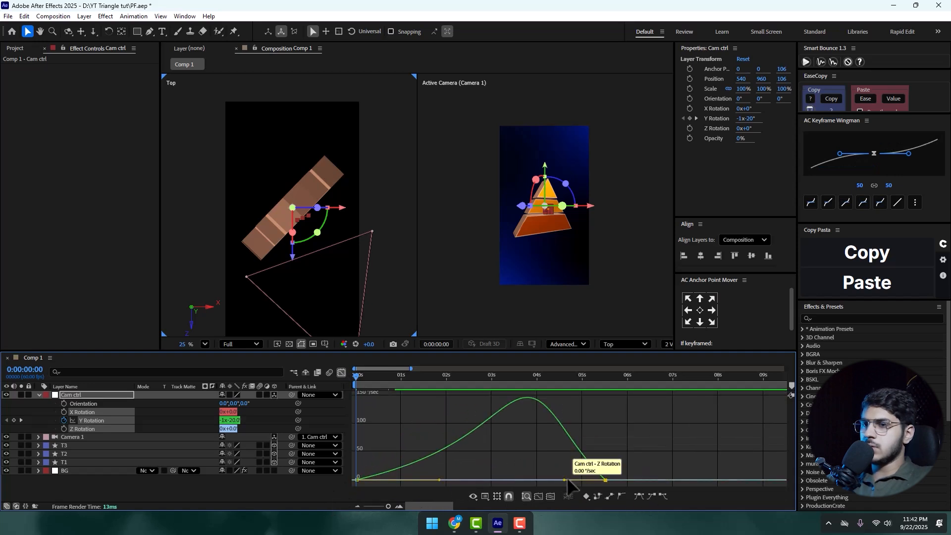
{"action": "left_click_drag", "start_coordinate": [565, 480], "coordinate": [518, 480]}
{"action": "key", "text": "space"}
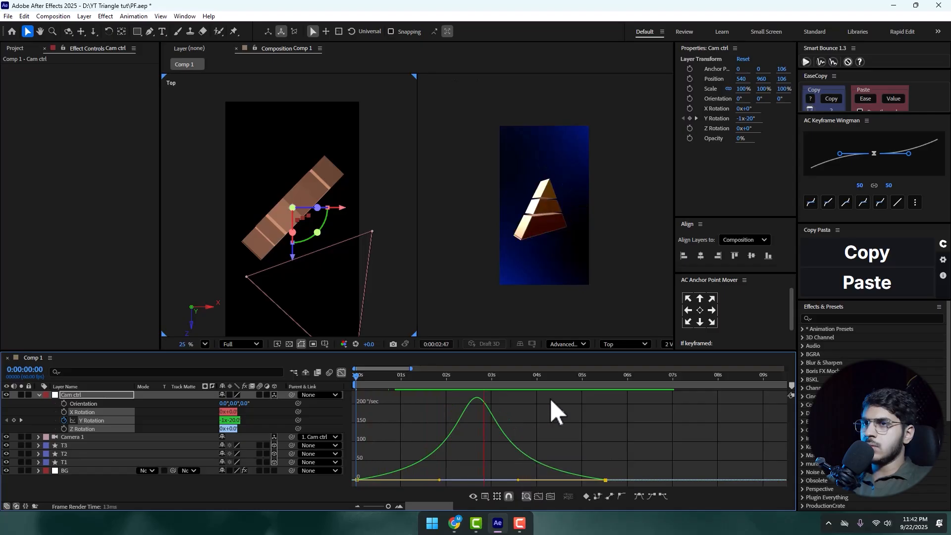
{"action": "key", "text": "space"}
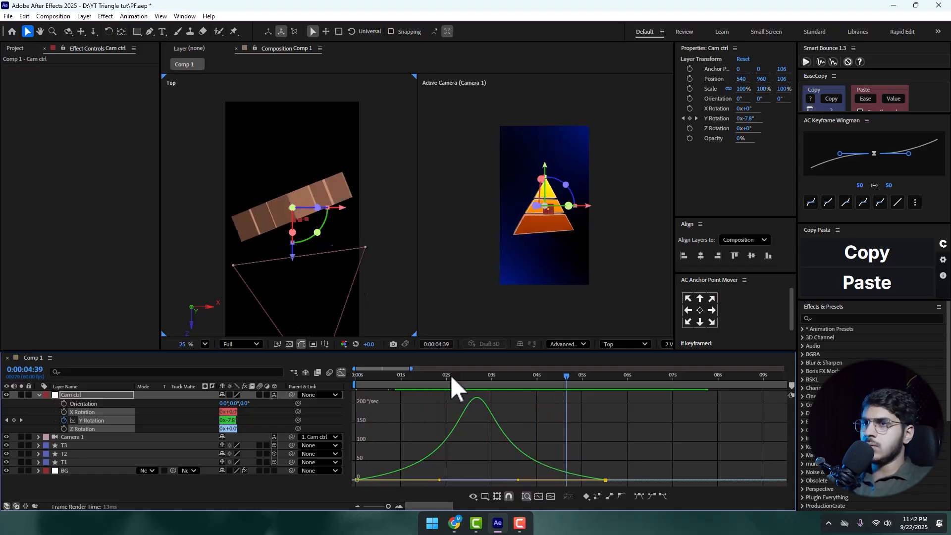
{"action": "left_click", "coordinate": [341, 373]}
{"action": "key", "text": "F2"}
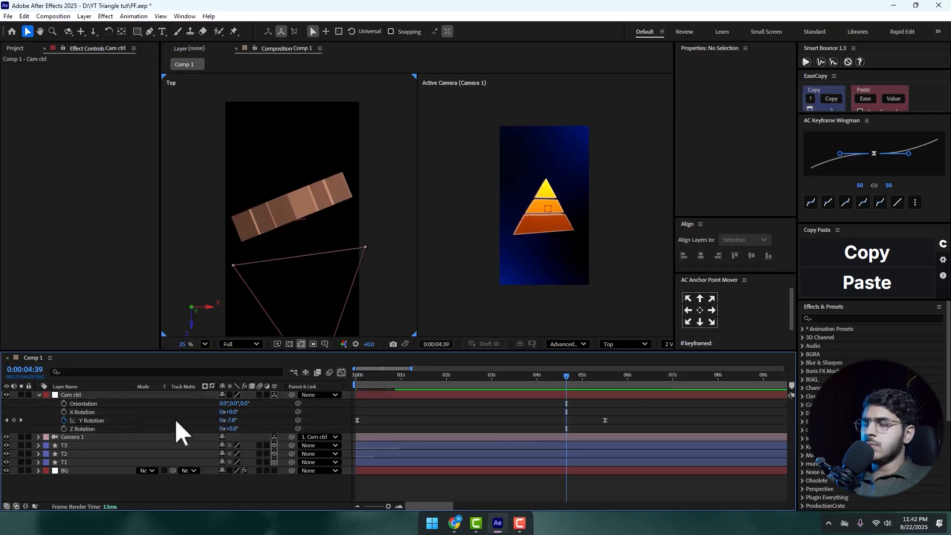
Add eased X and Z Rotation keyframes to Cam ctrl at about 2.5 seconds and at 0:00:05:31
{"action": "left_click", "coordinate": [21, 420]}
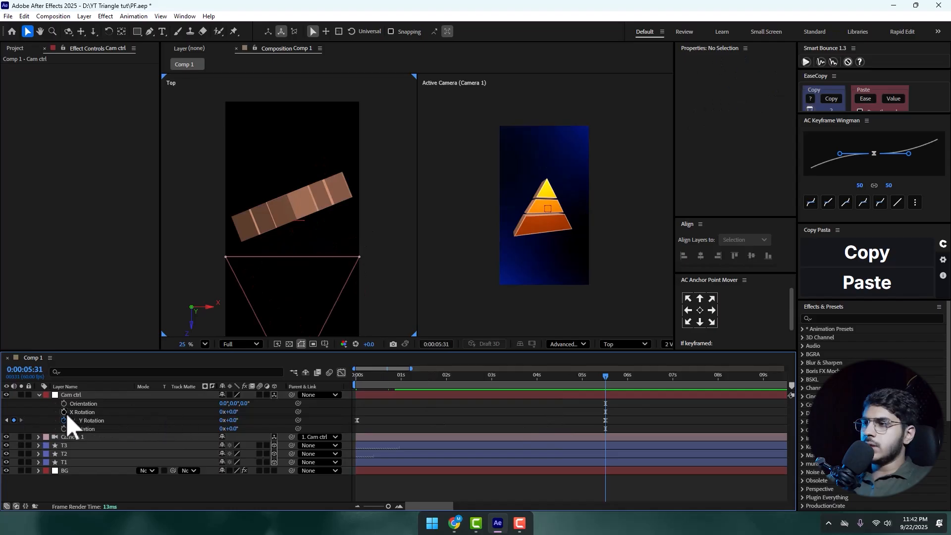
{"action": "left_click", "coordinate": [64, 412]}
{"action": "left_click", "coordinate": [64, 428]}
{"action": "left_click_drag", "start_coordinate": [585, 402], "coordinate": [458, 429]}
{"action": "left_click", "coordinate": [605, 429]}
{"action": "left_click", "coordinate": [487, 413]}
{"action": "key", "text": "F9"}
{"action": "left_click", "coordinate": [505, 403]}
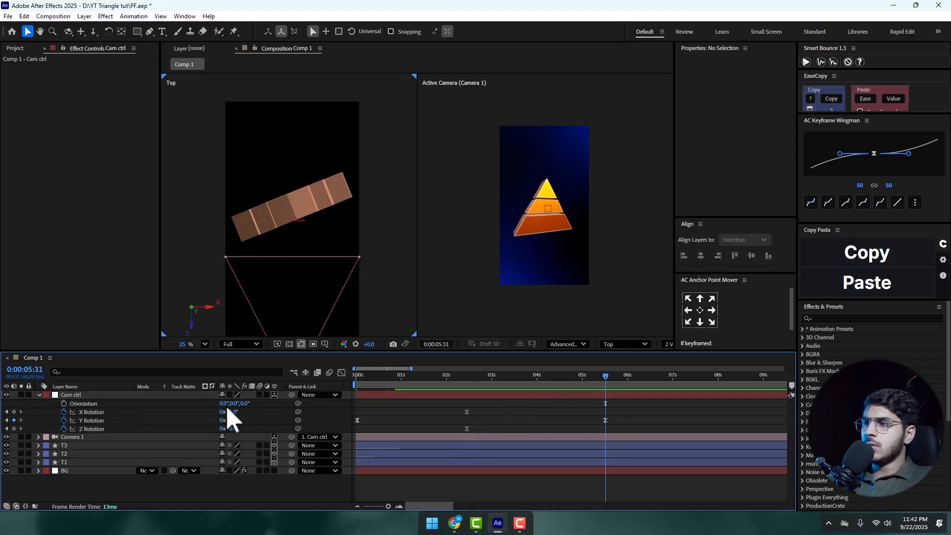
Set Cam ctrl's final X Rotation to 11° and Y Rotation to 18°, and move its last rotation keyframes to about 4 seconds
{"action": "left_click_drag", "start_coordinate": [232, 413], "coordinate": [287, 424]}
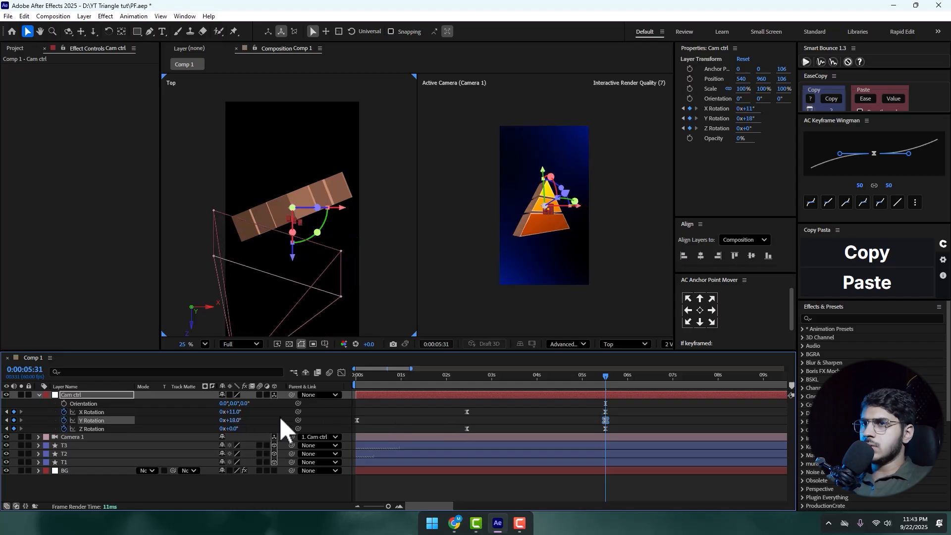
{"action": "key", "text": "Home"}
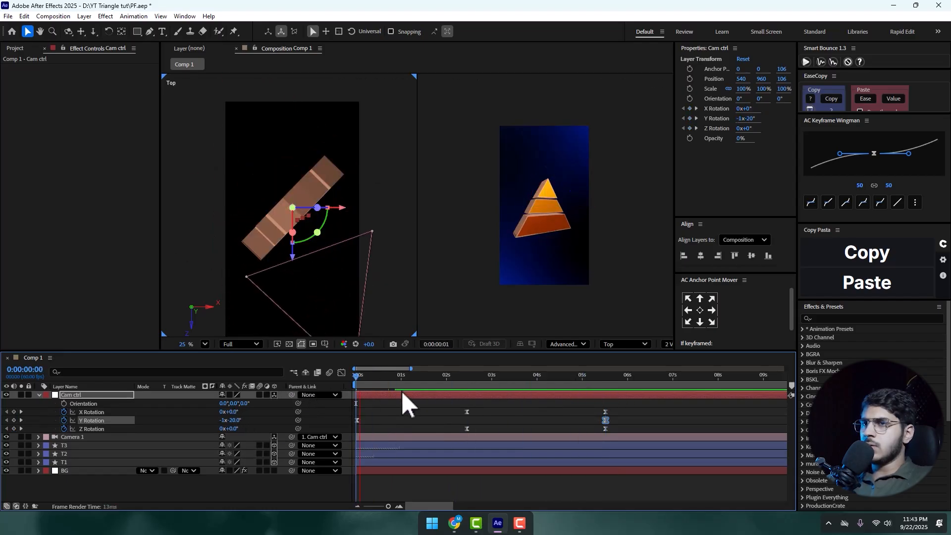
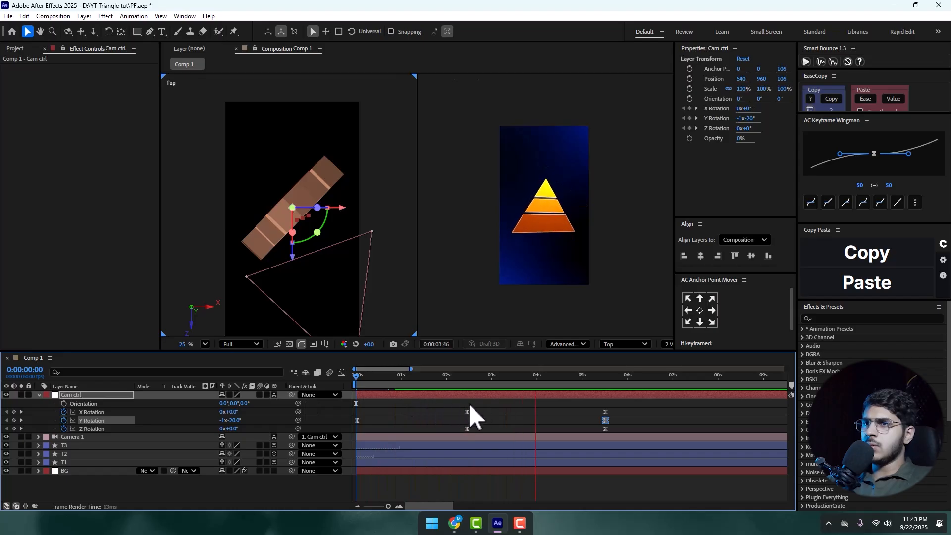
{"action": "left_click_drag", "start_coordinate": [638, 409], "coordinate": [539, 425]}
{"action": "key", "text": "space"}
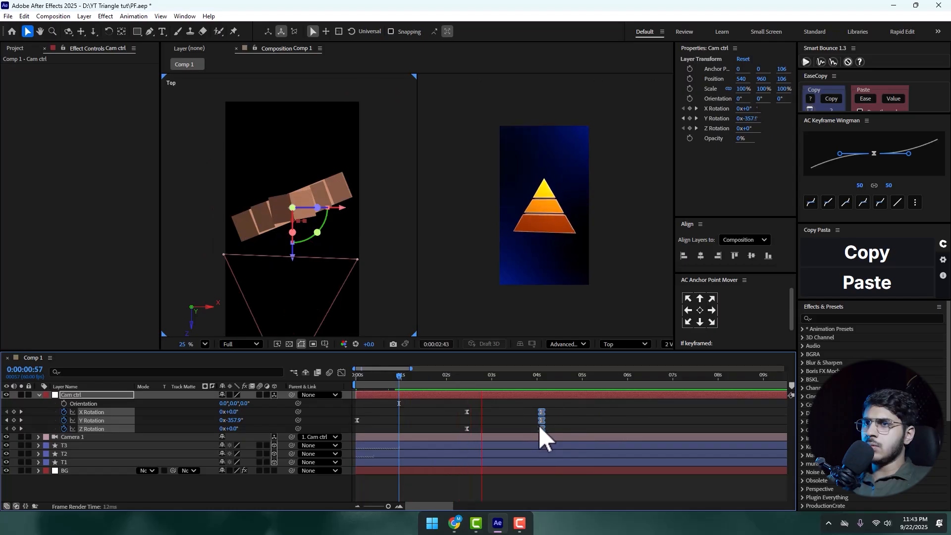
{"action": "left_click", "coordinate": [572, 417]}
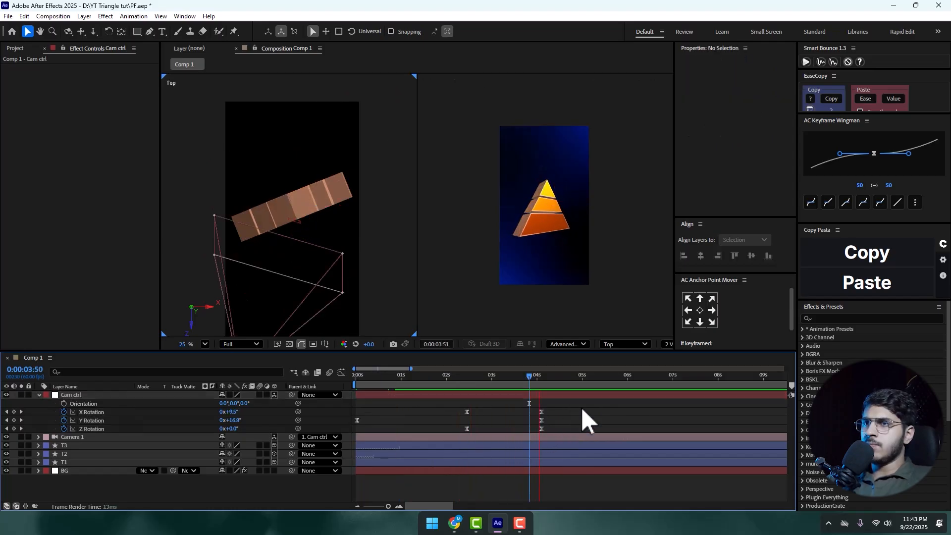
Collapse Cam ctrl's properties and preview the animation from the start, stopping at 0:00:01:18
{"action": "left_click", "coordinate": [39, 395]}
{"action": "left_click_drag", "start_coordinate": [552, 378], "coordinate": [310, 382]}
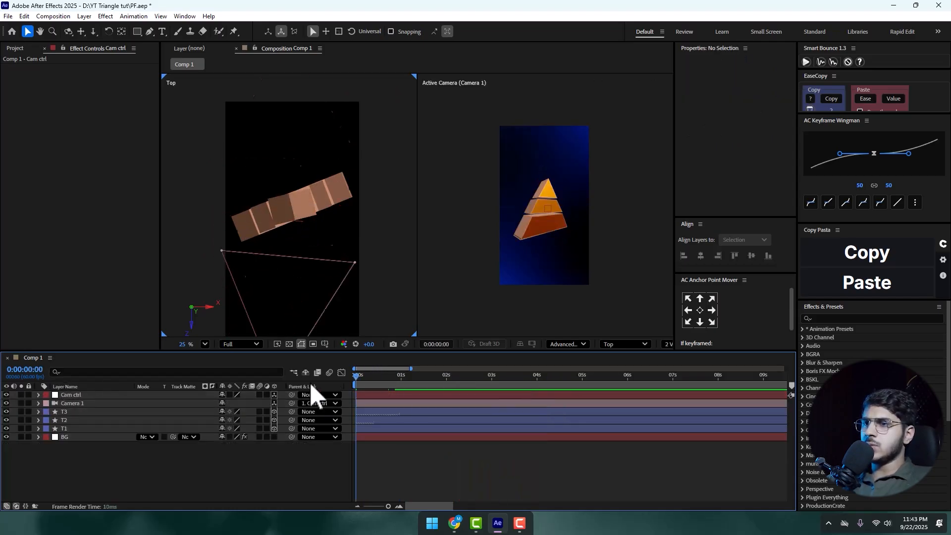
{"action": "key", "text": "space"}
{"action": "key", "text": "space"}
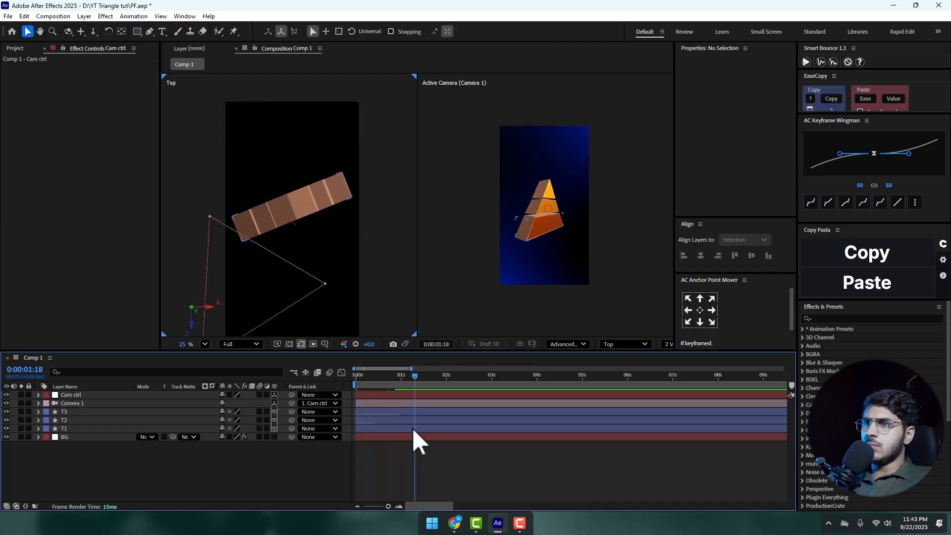
Add Position and Z Rotation keyframes to layer T3 at 0:00:01:18 and show only its keyframed properties
{"action": "left_click", "coordinate": [64, 412]}
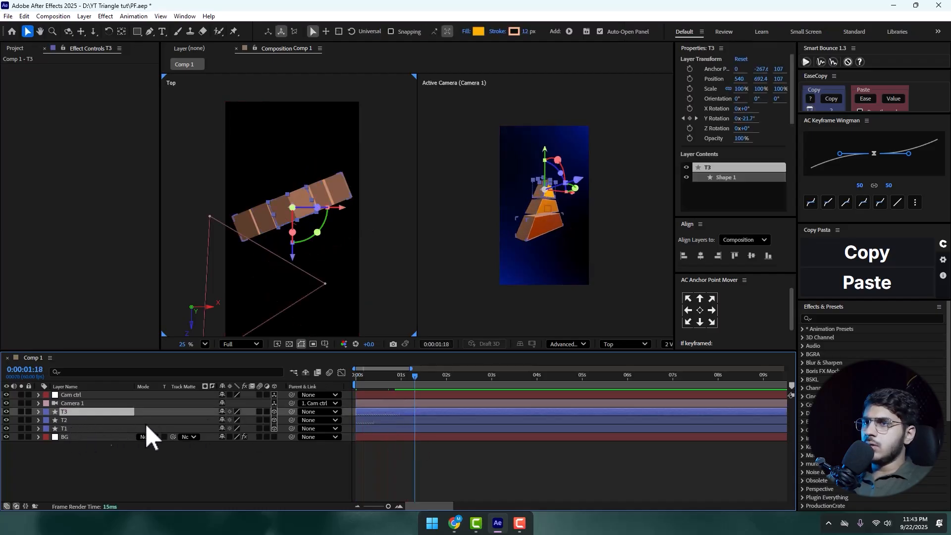
{"action": "key", "text": "p"}
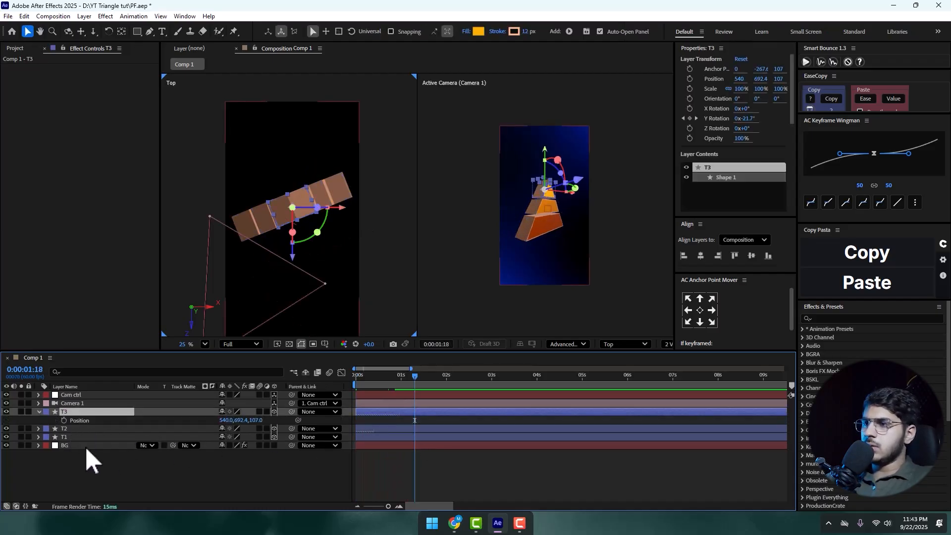
{"action": "left_click", "coordinate": [63, 420]}
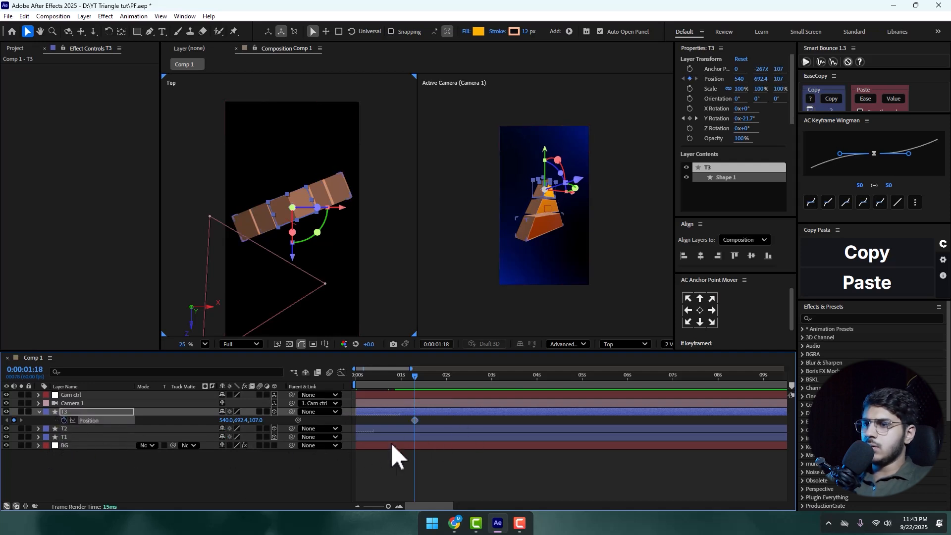
{"action": "key", "text": "r"}
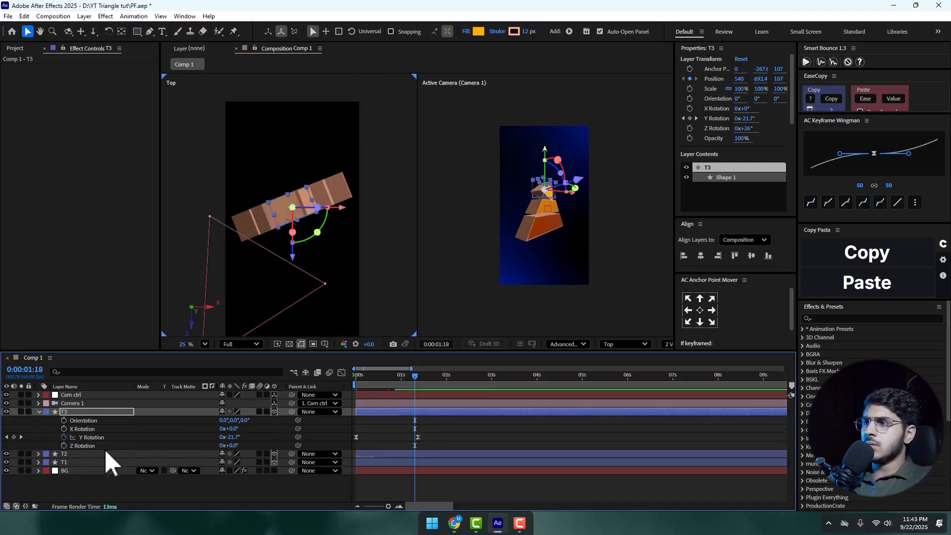
{"action": "left_click", "coordinate": [64, 445]}
{"action": "key", "text": "u"}
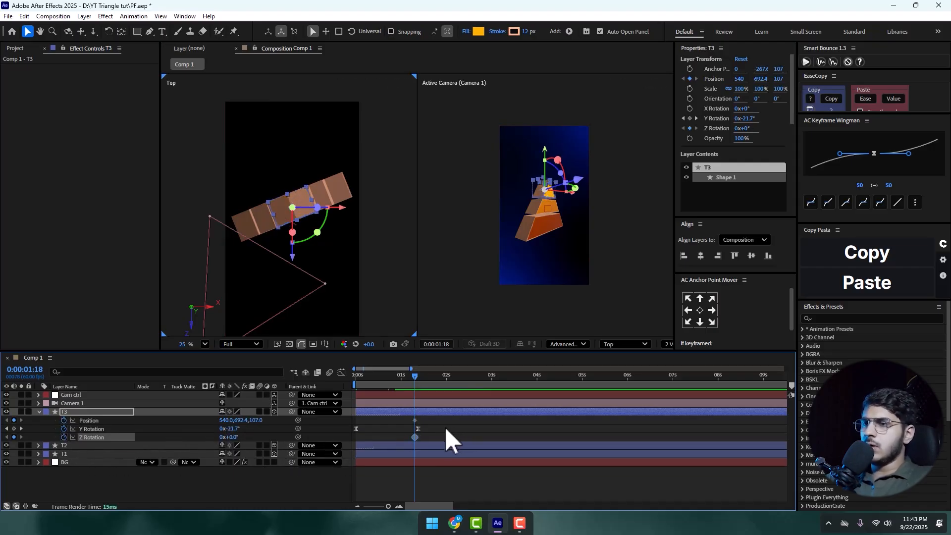
At 0:00:02:11, set layer T3's Y Position to 292.4 and its Z Rotation to 19°
{"action": "left_click", "coordinate": [436, 426]}
{"action": "scroll", "coordinate": [426, 413], "scroll_direction": "up", "scroll_amount": 2, "text": "alt"}
{"action": "left_click_drag", "start_coordinate": [407, 376], "coordinate": [486, 385]}
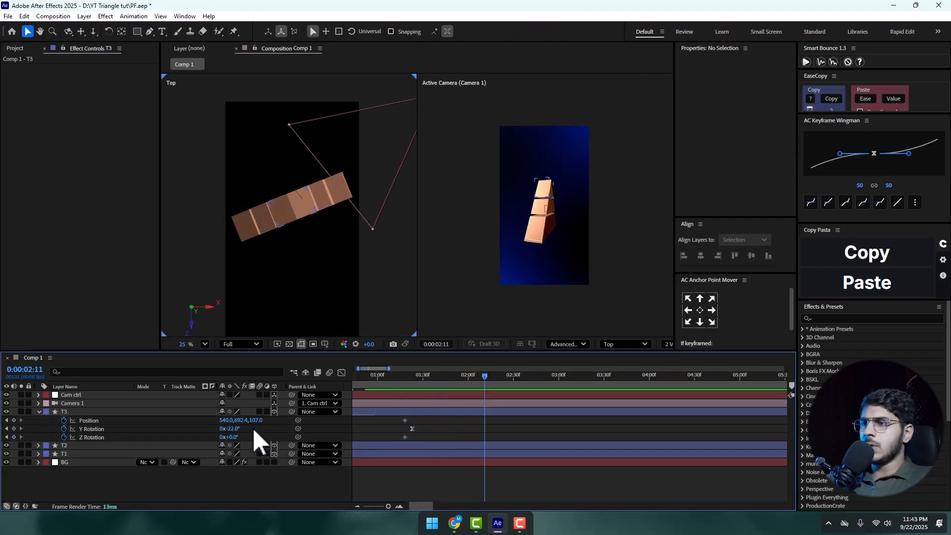
{"action": "left_click_drag", "start_coordinate": [236, 420], "coordinate": [8, 454]}
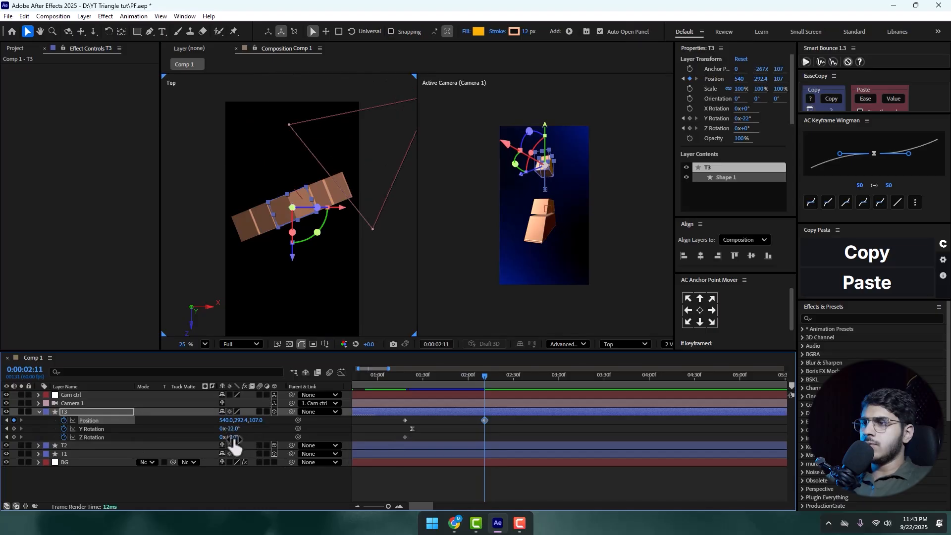
{"action": "left_click_drag", "start_coordinate": [233, 437], "coordinate": [241, 437]}
Ease T3's Position keyframes, shape their speed curve for a slow start and late peak, and preview the move
{"action": "left_click_drag", "start_coordinate": [496, 418], "coordinate": [388, 422]}
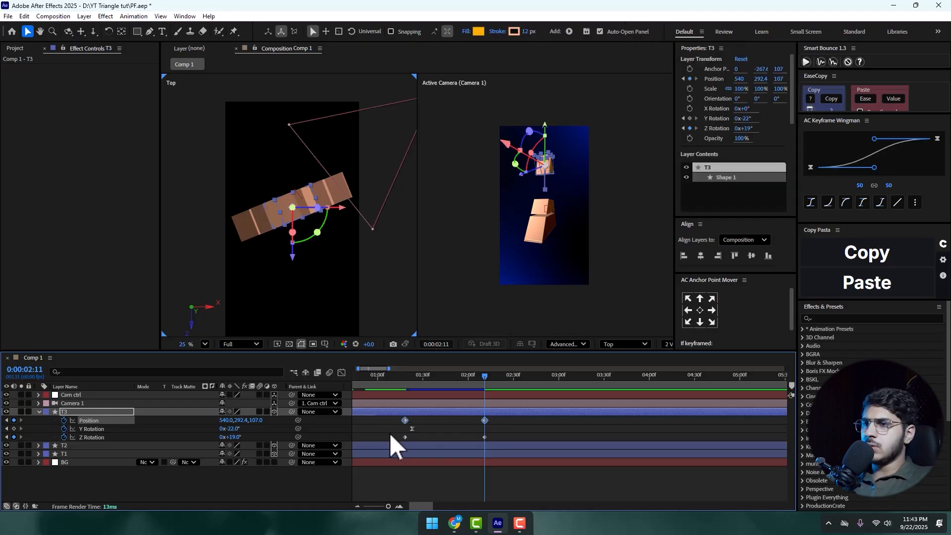
{"action": "left_click", "coordinate": [342, 373]}
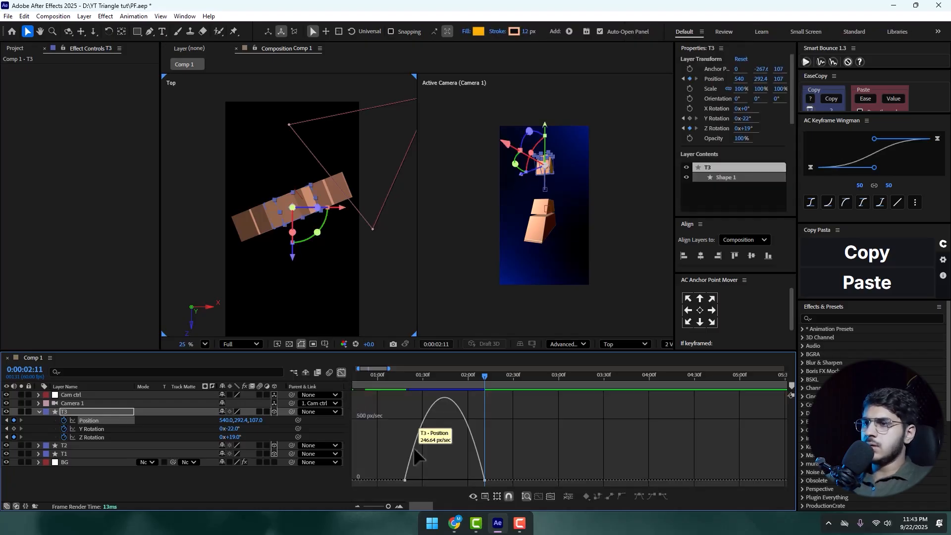
{"action": "left_click_drag", "start_coordinate": [415, 485], "coordinate": [440, 479]}
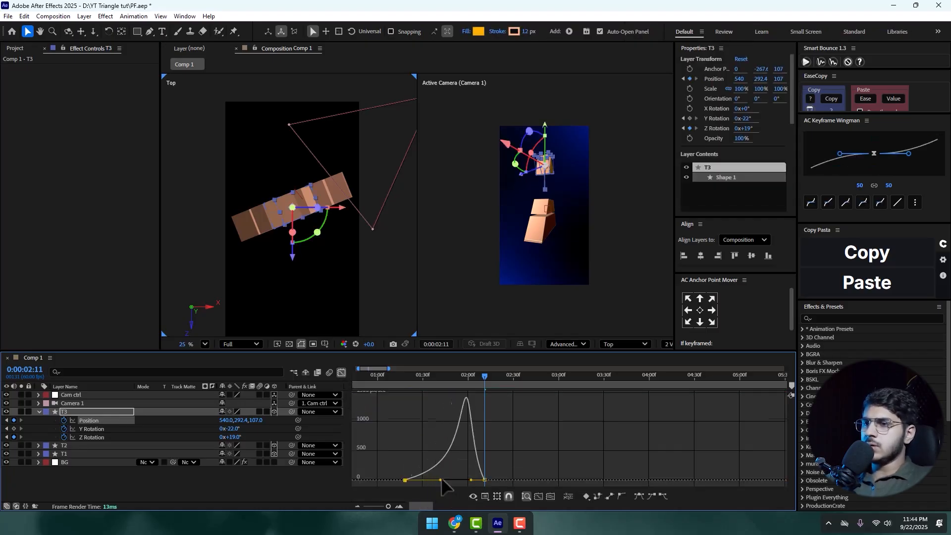
{"action": "left_click_drag", "start_coordinate": [411, 378], "coordinate": [378, 387]}
{"action": "key", "text": "space"}
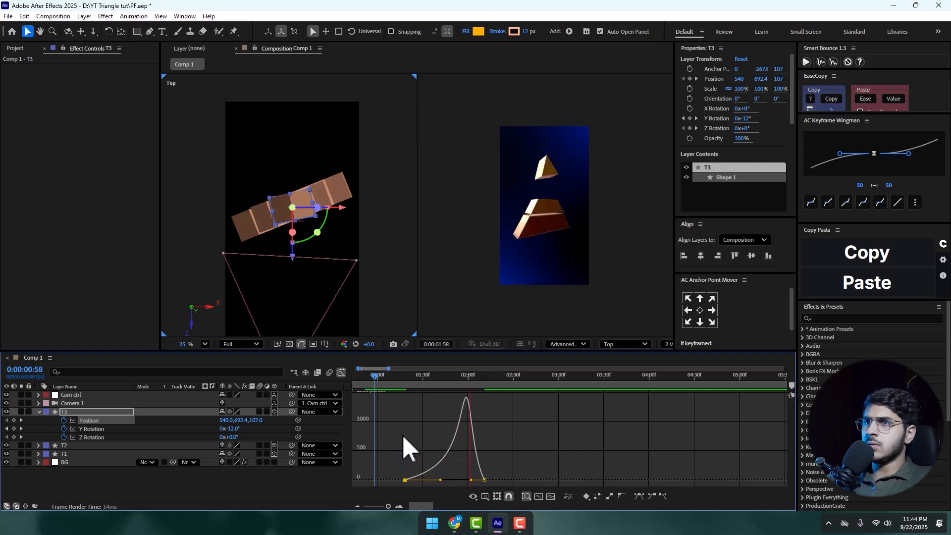
{"action": "key", "text": "space"}
{"action": "key", "text": "shift+F3"}
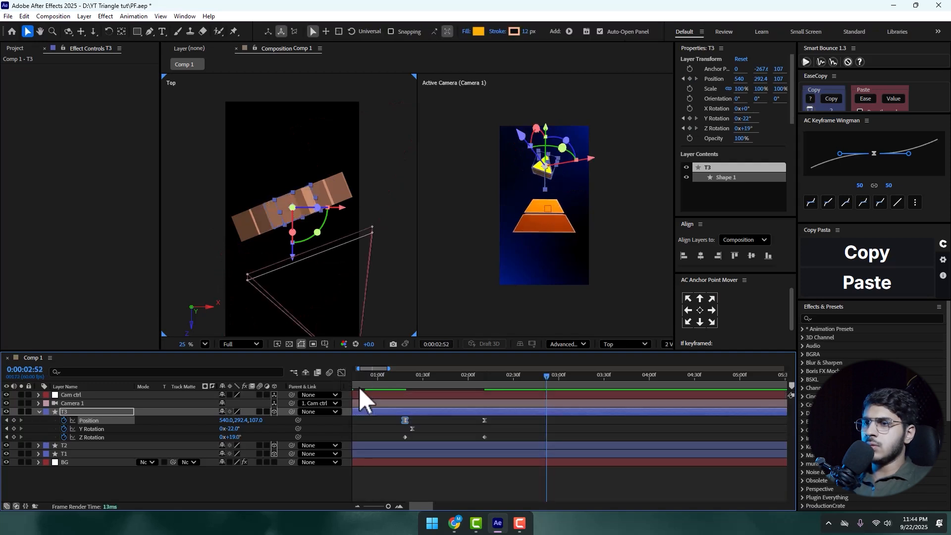
Show Cam ctrl's keyframes, extend T3's last Position keyframe to line up with Cam ctrl's final ones at about 4 seconds, and preview
{"action": "left_click", "coordinate": [497, 393]}
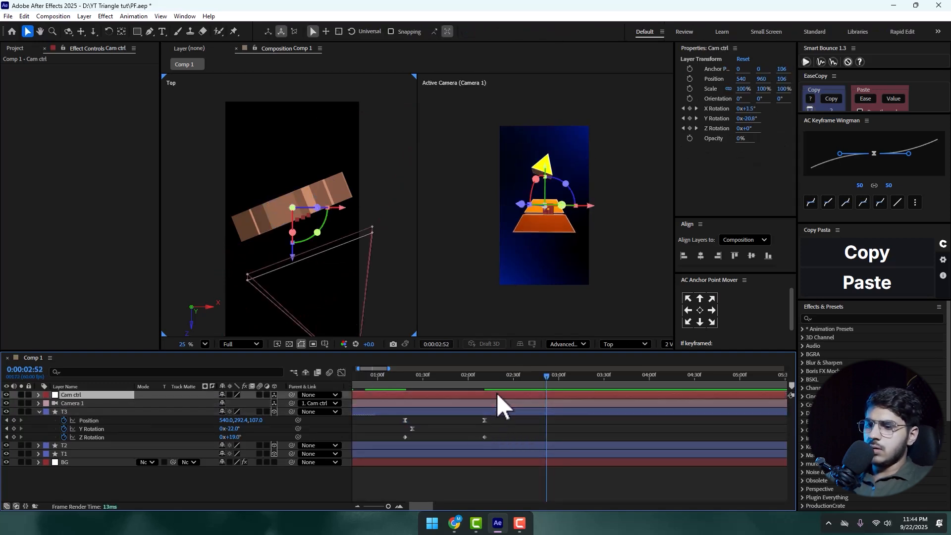
{"action": "key", "text": "u"}
{"action": "left_click_drag", "start_coordinate": [484, 445], "coordinate": [658, 445]}
{"action": "left_click", "coordinate": [401, 377]}
{"action": "key", "text": "space"}
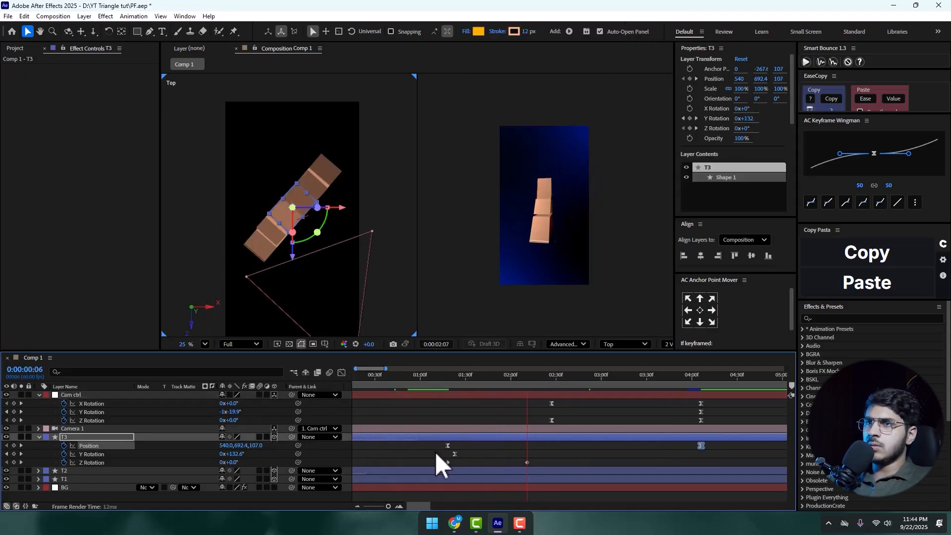
{"action": "key", "text": "space"}
Align T3's last Z Rotation keyframe with its last Position keyframe, copy the Position ease onto the Z Rotation keyframes, and preview
{"action": "left_click_drag", "start_coordinate": [533, 462], "coordinate": [406, 444]}
{"action": "left_click", "coordinate": [832, 99]}
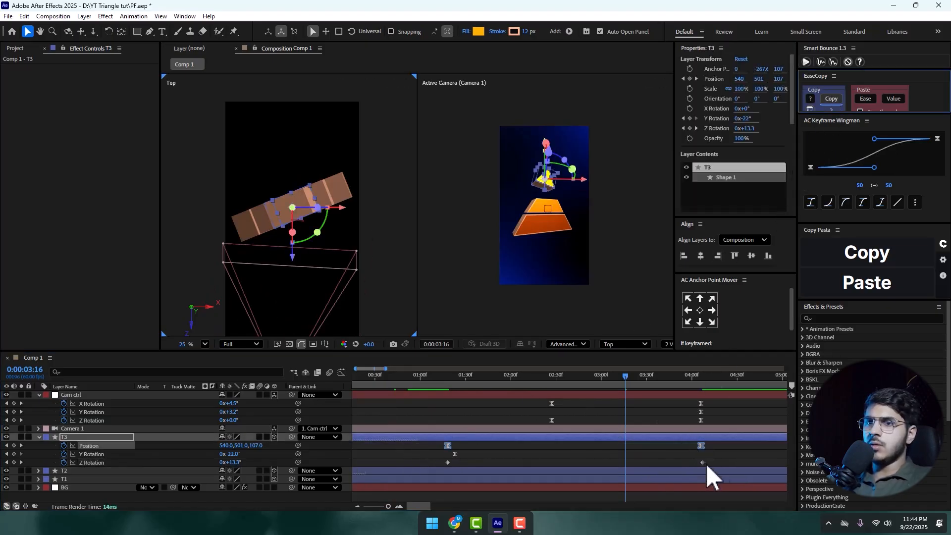
{"action": "left_click_drag", "start_coordinate": [717, 458], "coordinate": [434, 472]}
{"action": "left_click", "coordinate": [866, 99]}
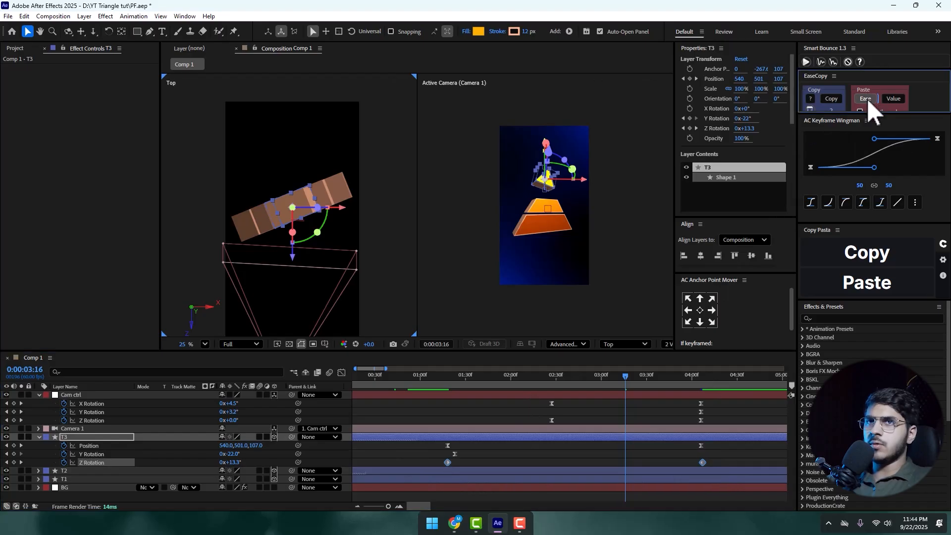
{"action": "left_click", "coordinate": [419, 376]}
{"action": "key", "text": "space"}
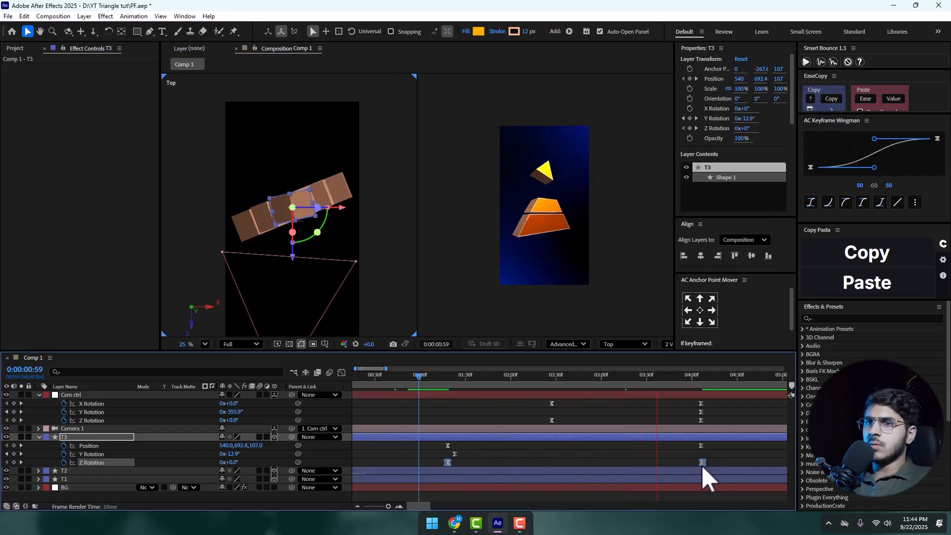
{"action": "key", "text": "space"}
Move T3's last Position and Z Rotation keyframes to about 0:00:02:50 and preview the result
{"action": "left_click_drag", "start_coordinate": [725, 443], "coordinate": [591, 464]}
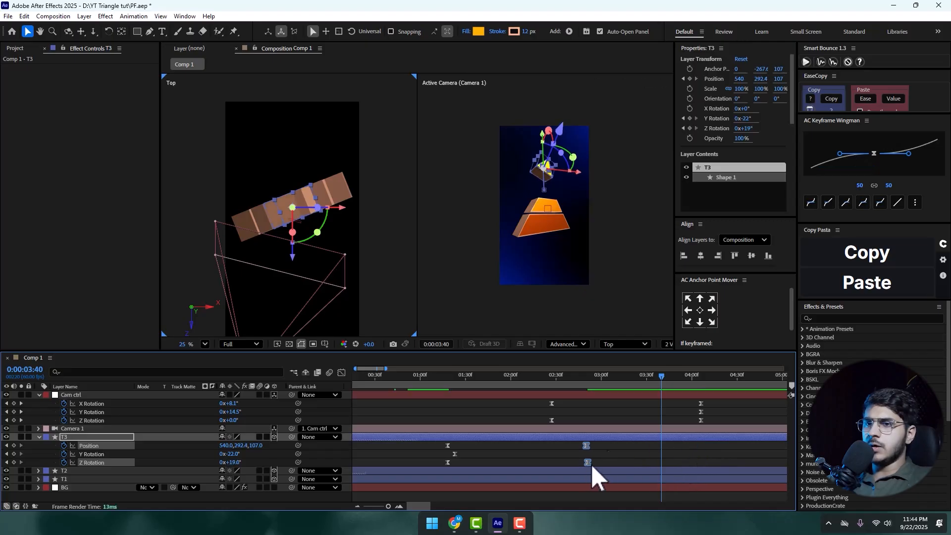
{"action": "key", "text": "space"}
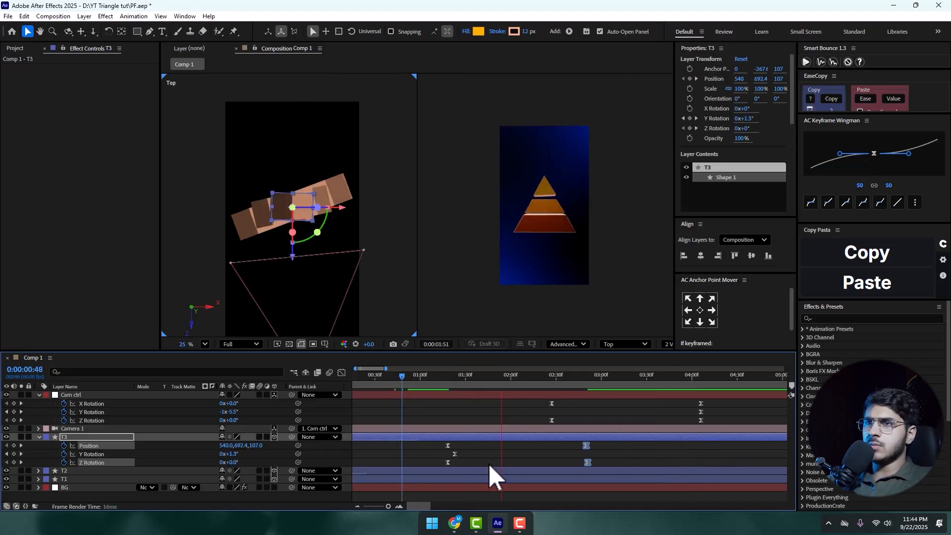
{"action": "key", "text": "space"}
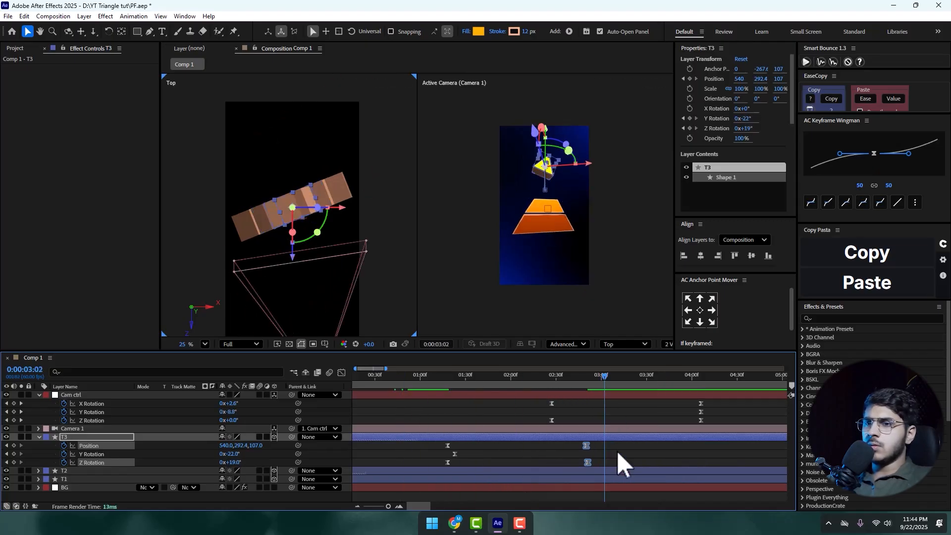
Reshape T3's Position speed curve with a longer, softer slowdown at its end and preview the animation
{"action": "left_click", "coordinate": [617, 456]}
{"action": "left_click", "coordinate": [448, 375]}
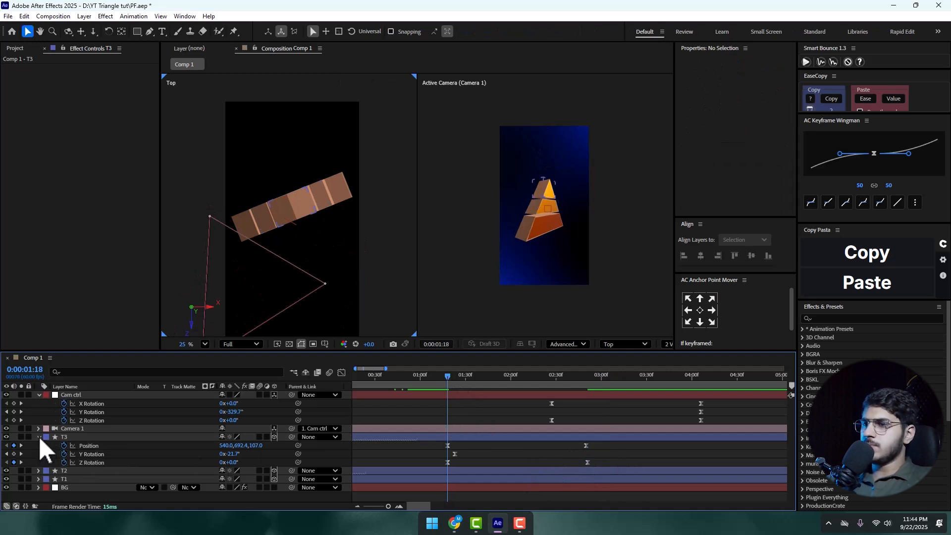
{"action": "left_click_drag", "start_coordinate": [454, 373], "coordinate": [500, 385]}
{"action": "left_click_drag", "start_coordinate": [613, 453], "coordinate": [442, 441]}
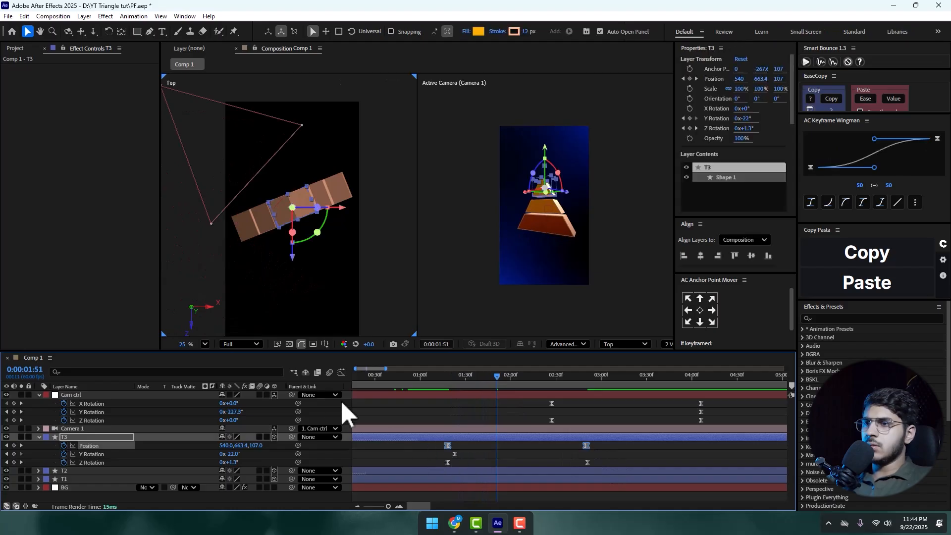
{"action": "left_click", "coordinate": [342, 372]}
{"action": "left_click_drag", "start_coordinate": [633, 454], "coordinate": [545, 481]}
{"action": "key", "text": "space"}
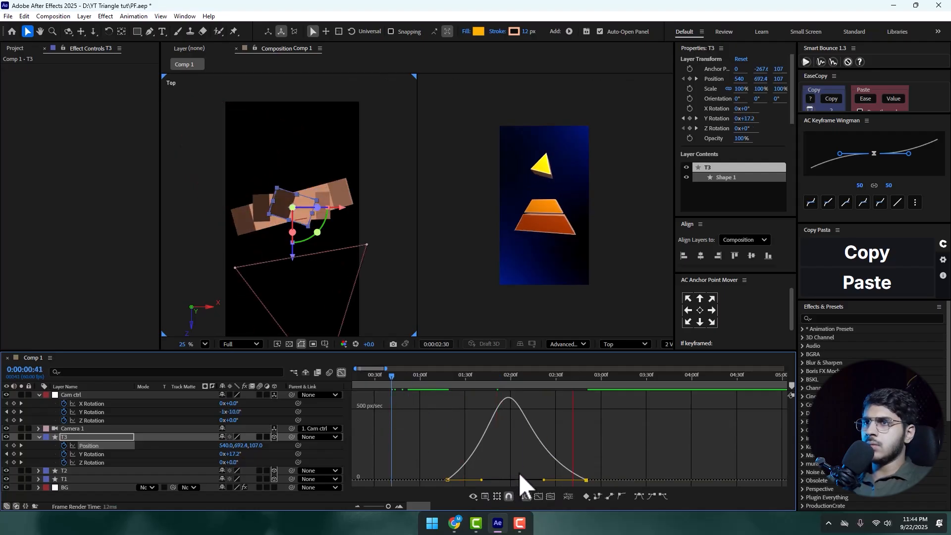
{"action": "key", "text": "space"}
Copy T3's reshaped Position ease onto its Z Rotation keyframes and preview the animation
{"action": "left_click", "coordinate": [342, 373]}
{"action": "left_click_drag", "start_coordinate": [605, 445], "coordinate": [439, 448]}
{"action": "left_click", "coordinate": [825, 99]}
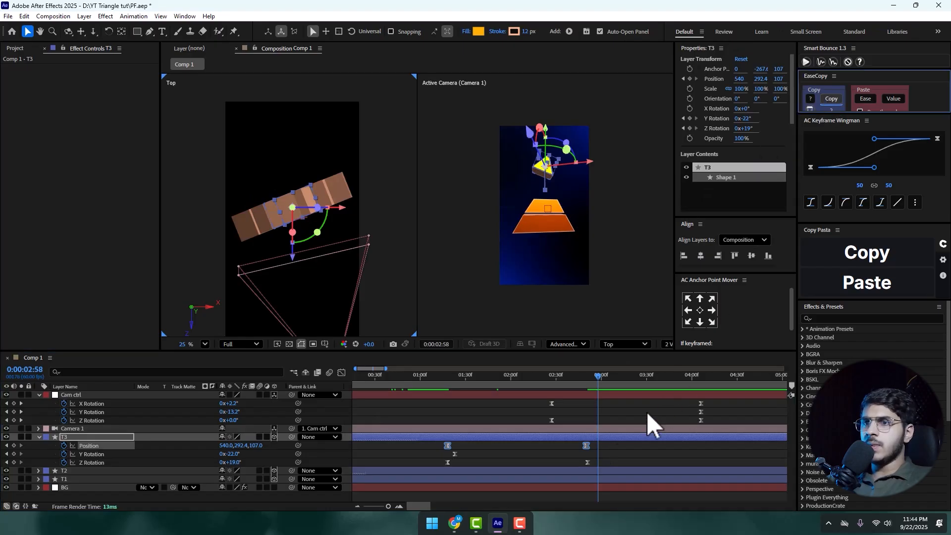
{"action": "left_click_drag", "start_coordinate": [603, 459], "coordinate": [436, 465]}
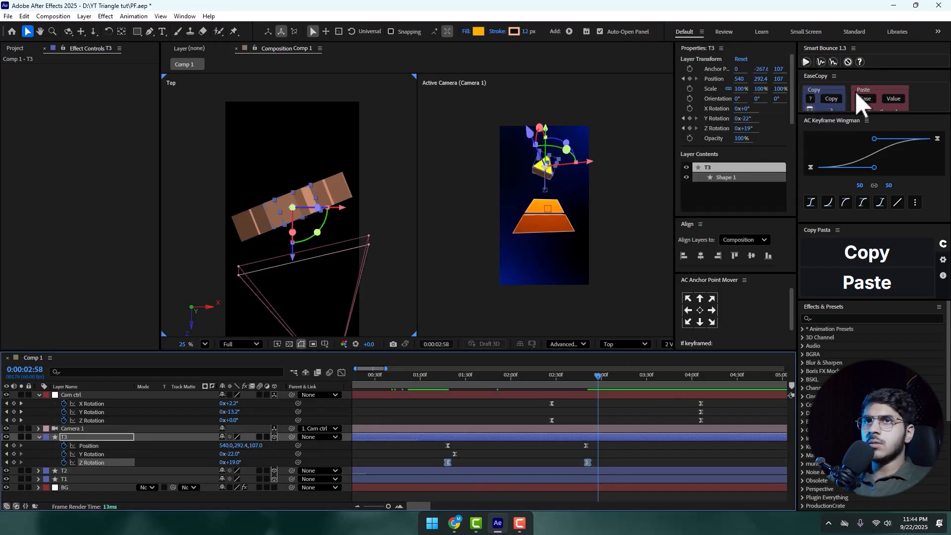
{"action": "left_click", "coordinate": [865, 99]}
{"action": "left_click", "coordinate": [389, 376]}
{"action": "key", "text": "space"}
{"action": "left_click", "coordinate": [451, 408]}
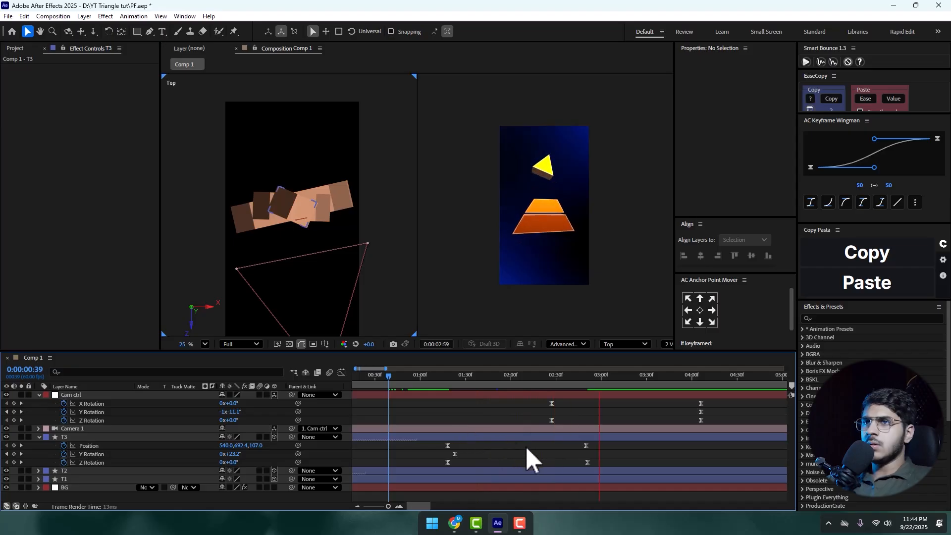
{"action": "key", "text": "space"}
Add Position and Z Rotation keyframes to layer T2 at 0:00:01:57 and show only its keyframed properties
{"action": "left_click_drag", "start_coordinate": [560, 378], "coordinate": [506, 397]}
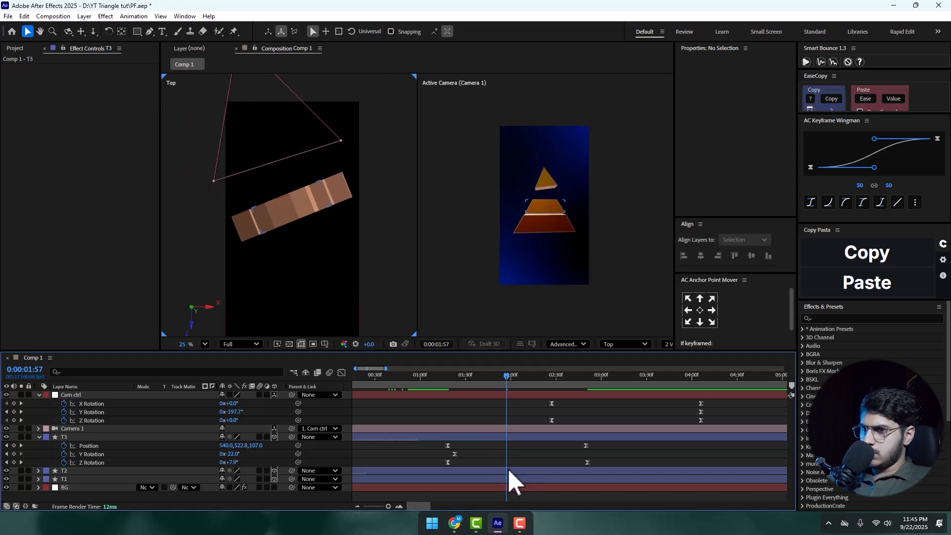
{"action": "left_click", "coordinate": [509, 471]}
{"action": "key", "text": "alt+shift+p"}
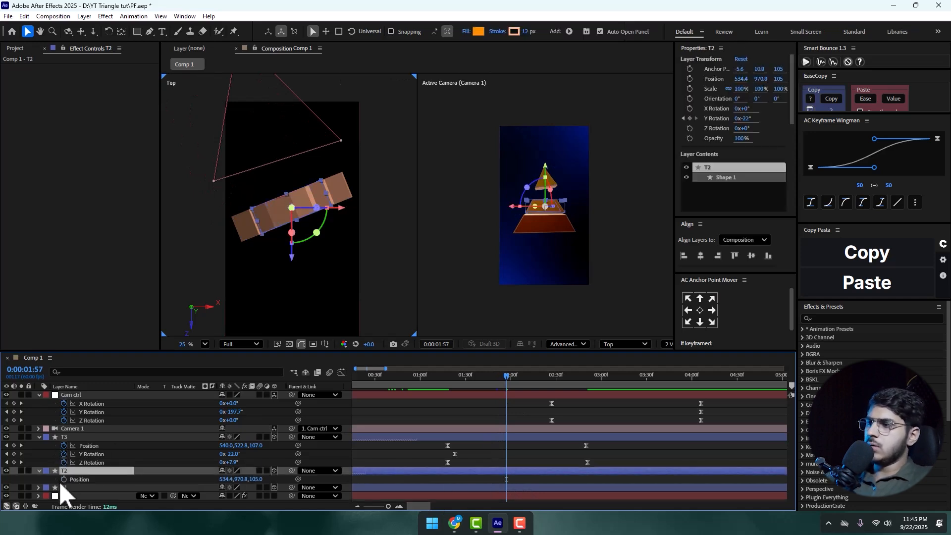
{"action": "key", "text": "r"}
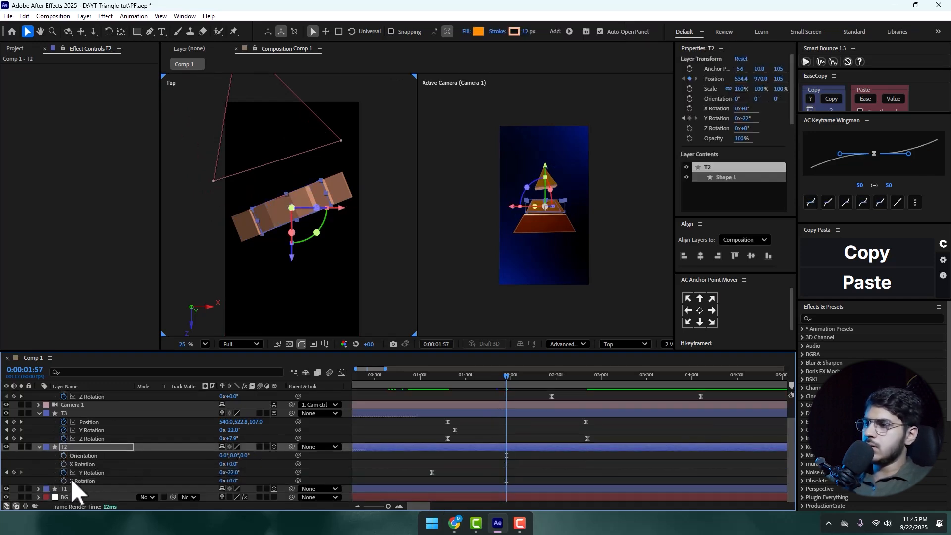
{"action": "key", "text": "u"}
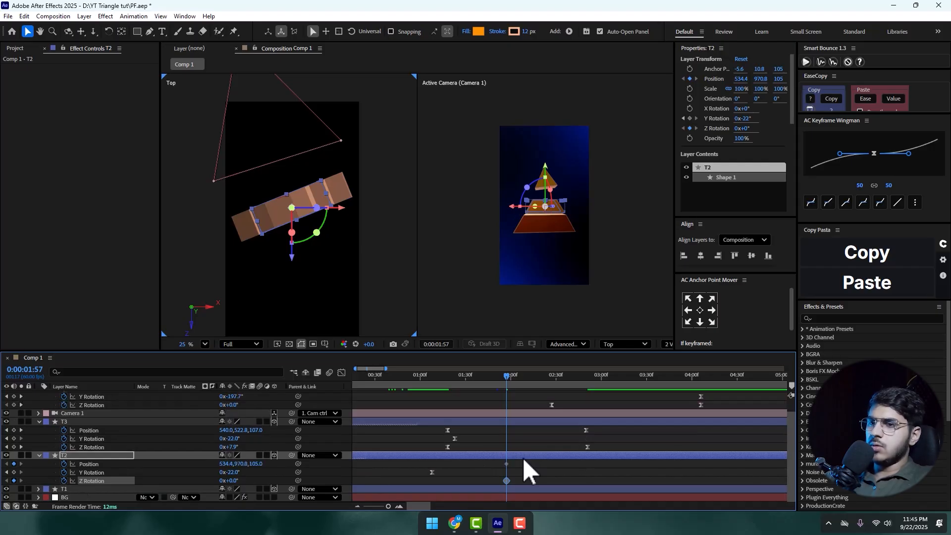
{"action": "left_click", "coordinate": [532, 471]}
At 0:00:03:17, set layer T2's Y Position to 726.8 and its Z Rotation to -15°
{"action": "left_click_drag", "start_coordinate": [507, 378], "coordinate": [628, 389]}
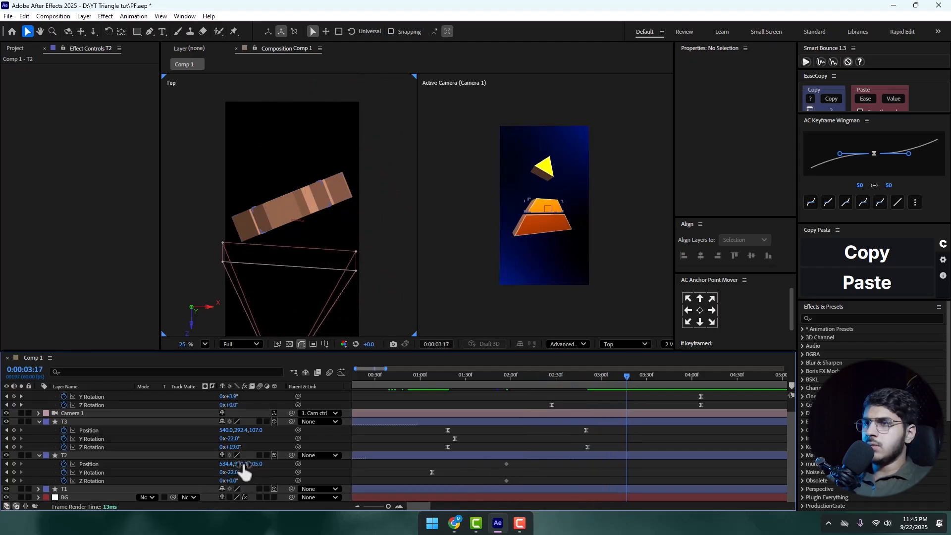
{"action": "left_click_drag", "start_coordinate": [242, 464], "coordinate": [155, 490]}
{"action": "mouse_move", "coordinate": [236, 479]}
{"action": "left_mouse_down"}
{"action": "mouse_move", "coordinate": [245, 484]}
{"action": "mouse_move", "coordinate": [230, 486]}
{"action": "left_mouse_up"}
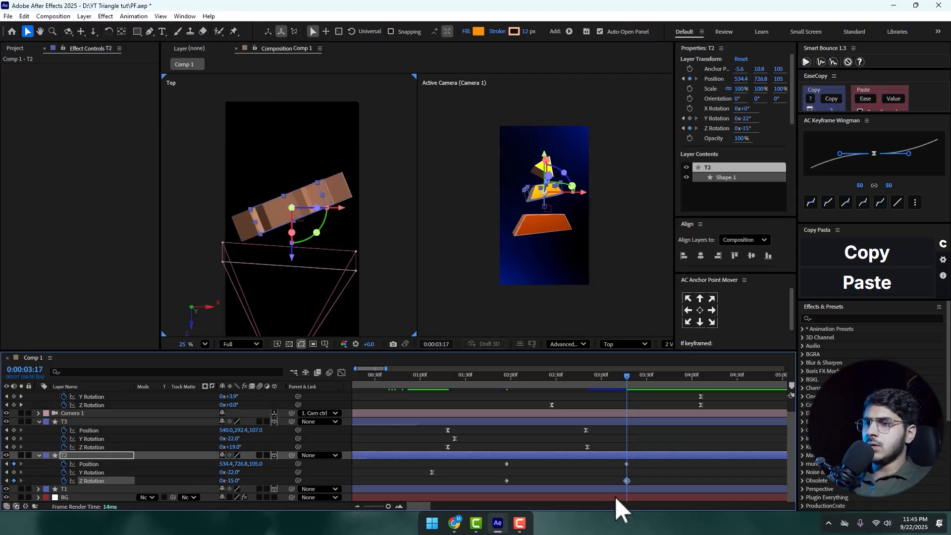
Copy T3's Position ease onto T2's Position and Z Rotation keyframes and preview from 0:00:00:55
{"action": "left_click_drag", "start_coordinate": [600, 434], "coordinate": [414, 427]}
{"action": "left_click", "coordinate": [838, 100]}
{"action": "left_click_drag", "start_coordinate": [635, 463], "coordinate": [492, 469]}
{"action": "left_click", "coordinate": [866, 100]}
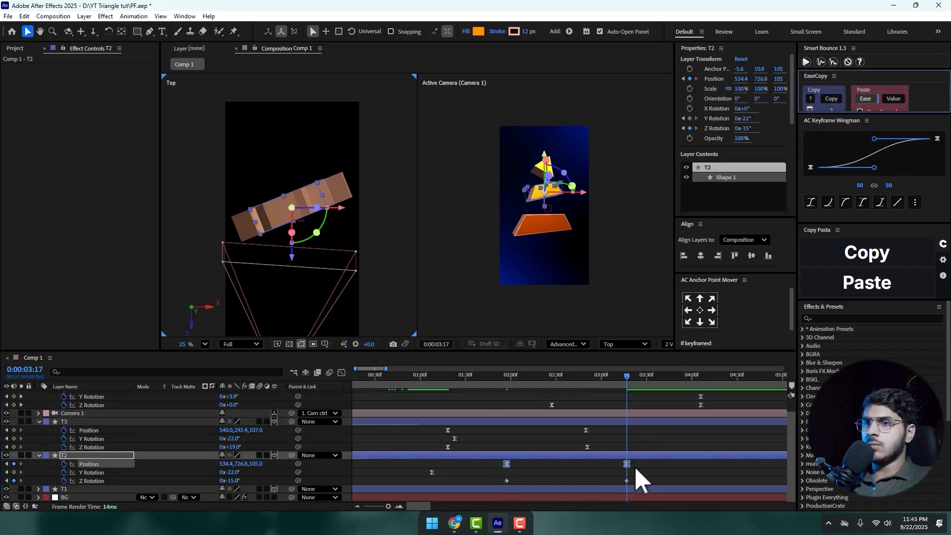
{"action": "left_click_drag", "start_coordinate": [638, 477], "coordinate": [503, 488]}
{"action": "left_click", "coordinate": [866, 98]}
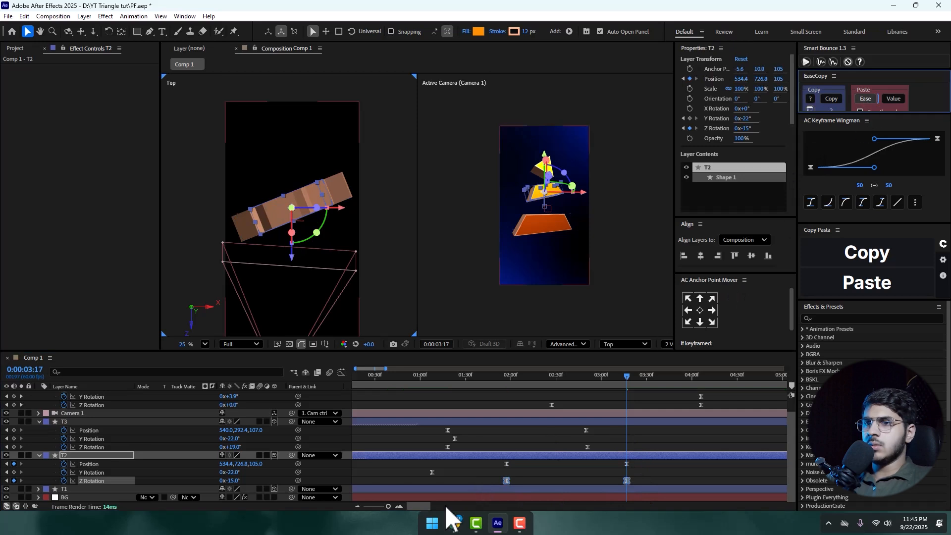
{"action": "left_click", "coordinate": [573, 471]}
{"action": "left_click_drag", "start_coordinate": [457, 377], "coordinate": [413, 377]}
{"action": "key", "text": "space"}
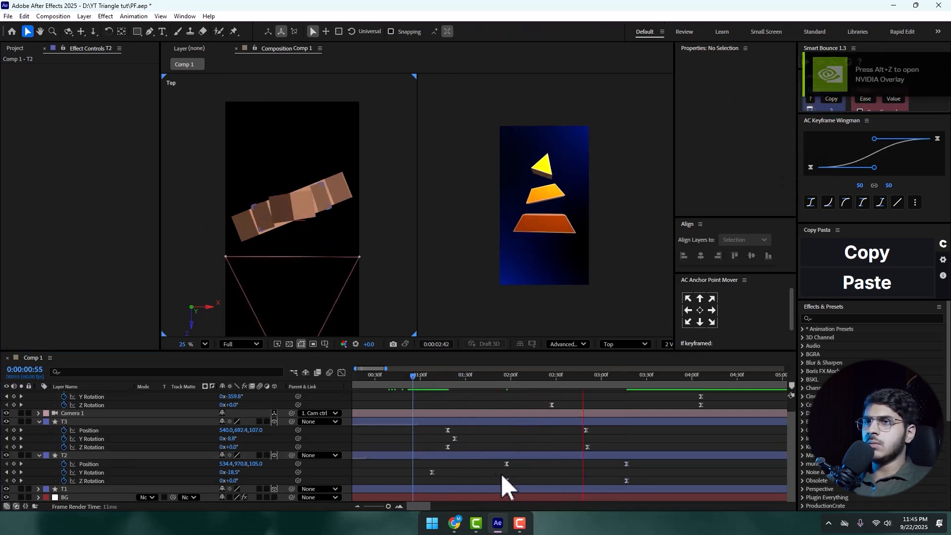
Move T2's first Position and Z Rotation keyframes to about 0:00:01:32 and preview the timing
{"action": "left_click_drag", "start_coordinate": [539, 460], "coordinate": [469, 480]}
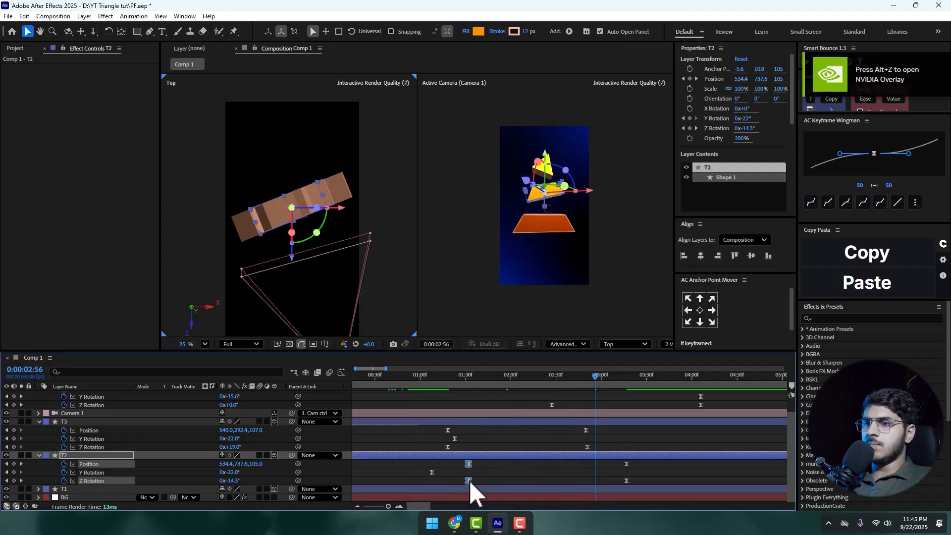
{"action": "left_click", "coordinate": [421, 373]}
{"action": "key", "text": "space"}
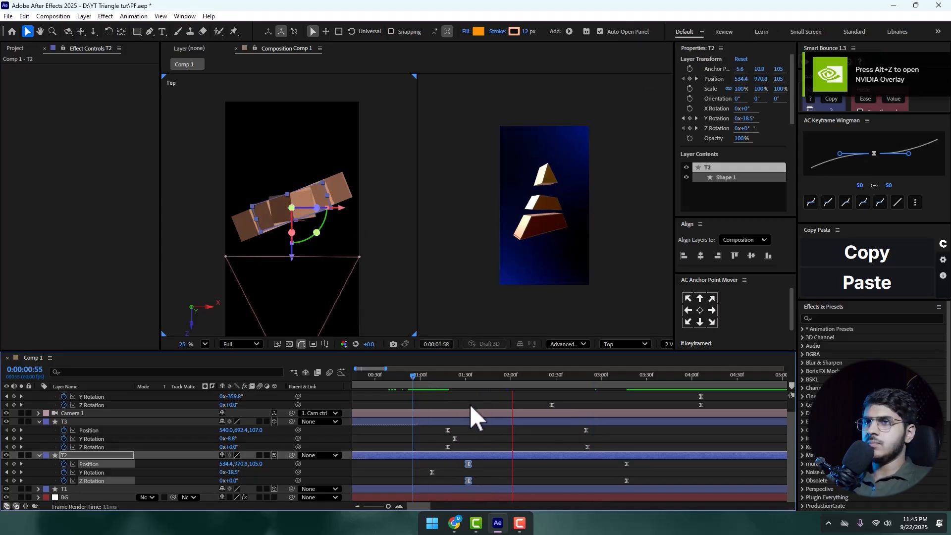
{"action": "key", "text": "space"}
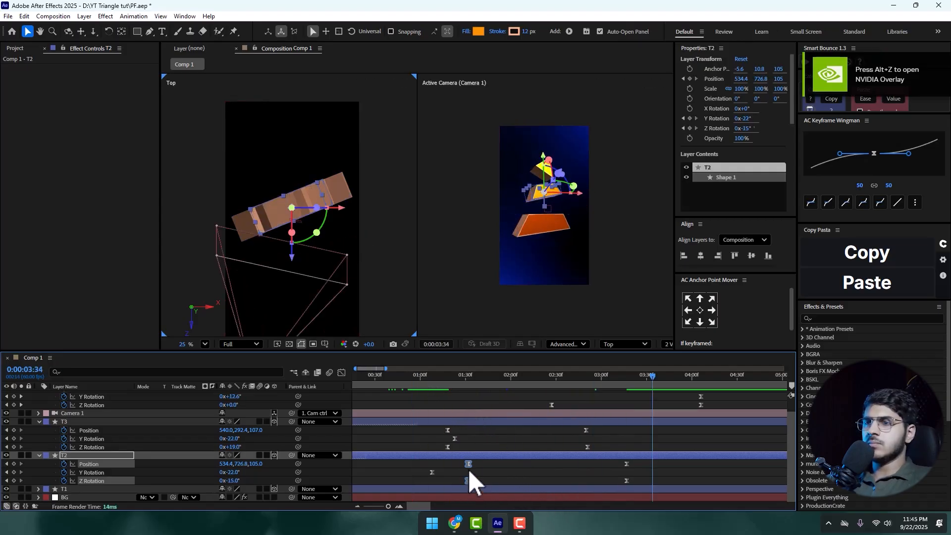
Shift all Position and Z Rotation keyframes of T3 and T2 about 8 frames earlier and preview from 0:00:00:37
{"action": "left_click_drag", "start_coordinate": [597, 427], "coordinate": [576, 451]}
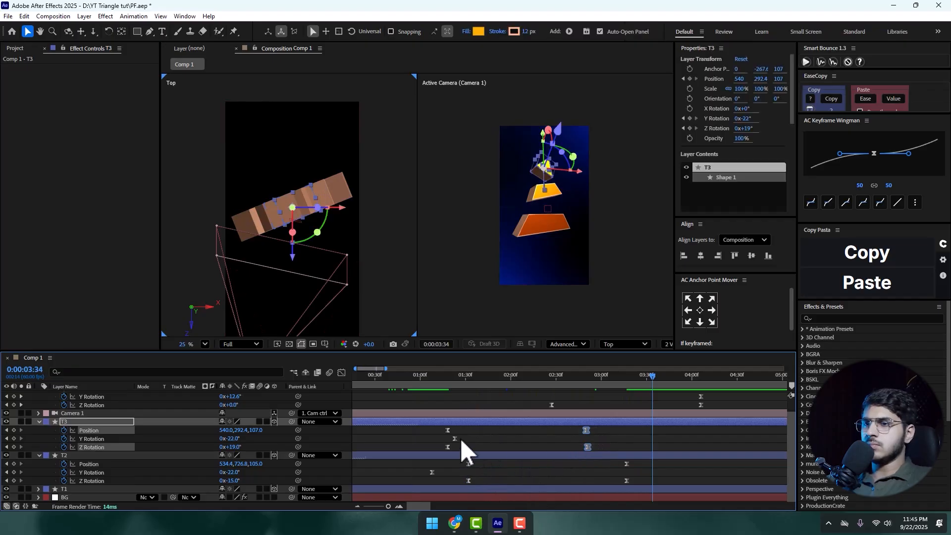
{"action": "left_click_drag", "start_coordinate": [446, 446], "coordinate": [470, 484]}
{"action": "left_click_drag", "start_coordinate": [631, 485], "coordinate": [614, 481]}
{"action": "left_click", "coordinate": [387, 376]}
{"action": "key", "text": "space"}
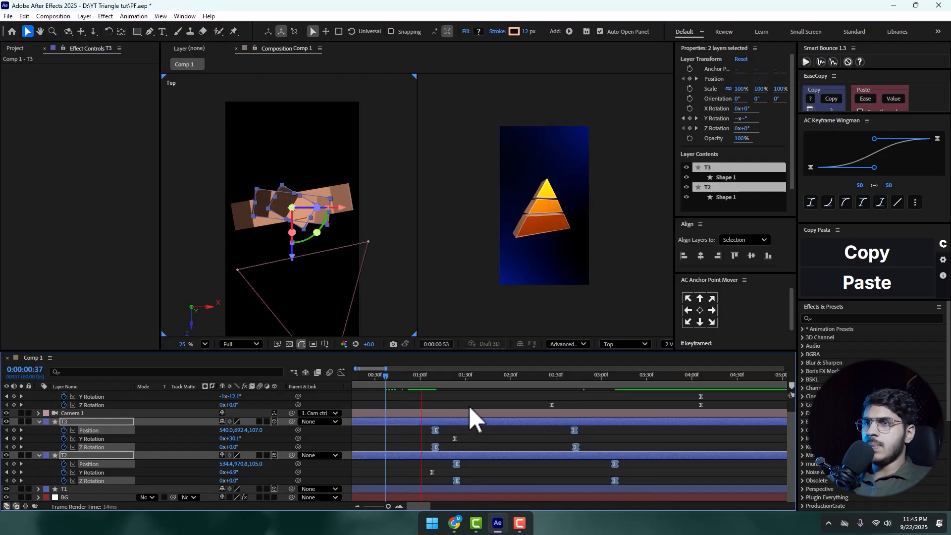
Move T2's first Position and Z Rotation keyframes to about 0:00:01:12 and preview from 0:00:00:54
{"action": "left_click", "coordinate": [485, 400]}
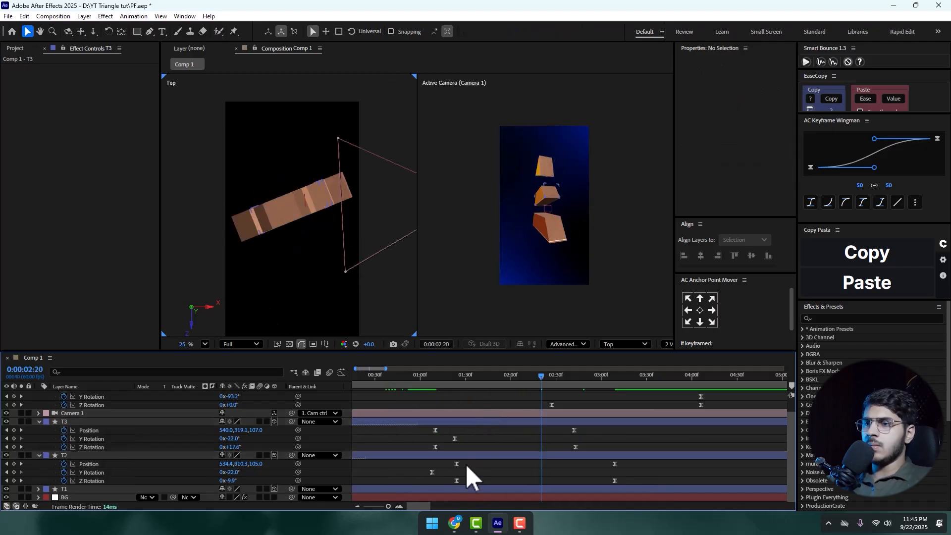
{"action": "left_click_drag", "start_coordinate": [466, 463], "coordinate": [437, 479]}
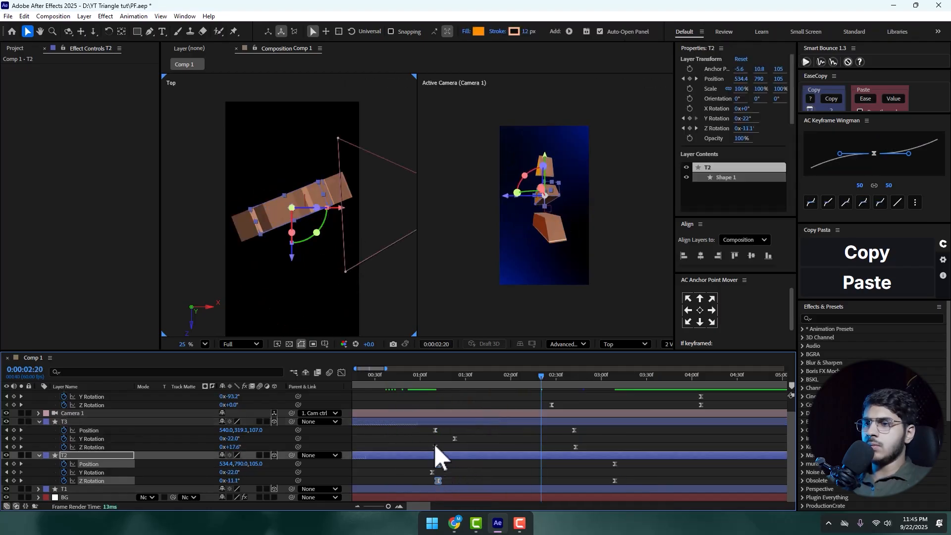
{"action": "left_click", "coordinate": [415, 382]}
{"action": "key", "text": "space"}
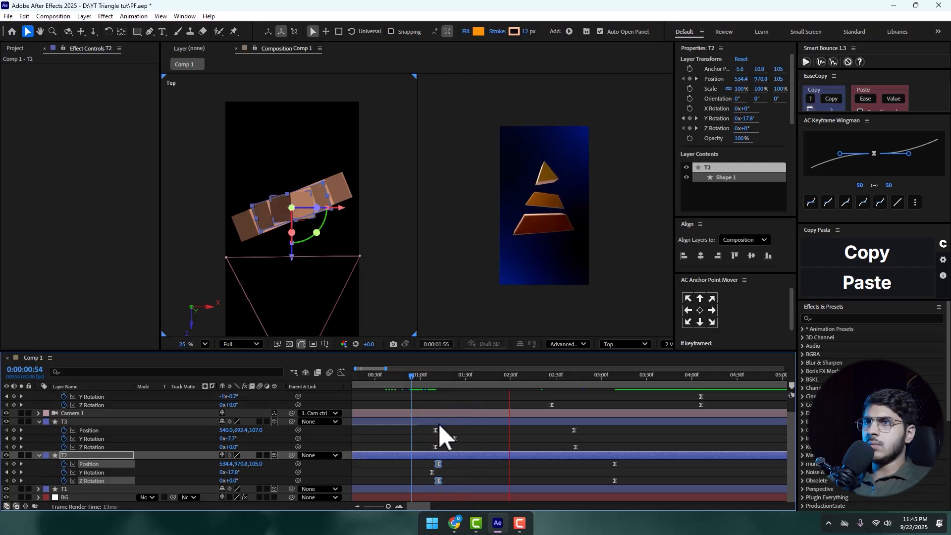
{"action": "key", "text": "space"}
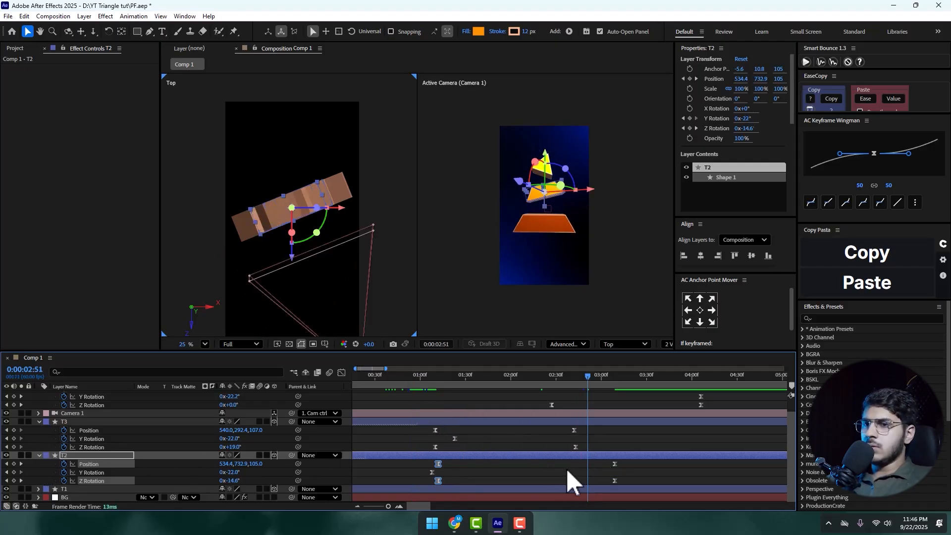
Move T2's last Position and Z Rotation keyframes to about 0:00:02:59 and its first pair to about 0:00:01:15
{"action": "mouse_move", "coordinate": [603, 460]}
{"action": "left_mouse_down"}
{"action": "mouse_move", "coordinate": [621, 486]}
{"action": "mouse_move", "coordinate": [576, 481]}
{"action": "mouse_move", "coordinate": [600, 483]}
{"action": "left_mouse_up"}
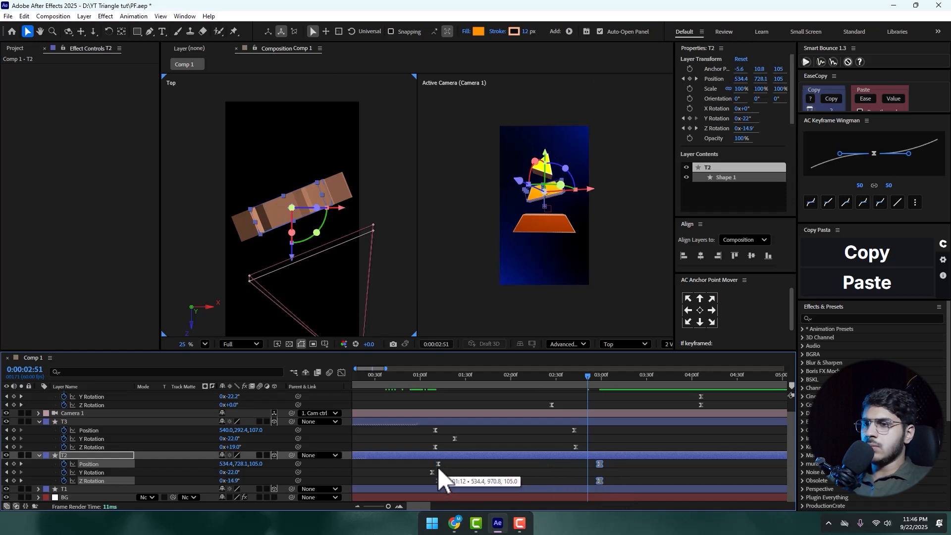
{"action": "left_click_drag", "start_coordinate": [445, 462], "coordinate": [437, 483]}
{"action": "left_click_drag", "start_coordinate": [439, 480], "coordinate": [443, 481]}
{"action": "left_click", "coordinate": [467, 469]}
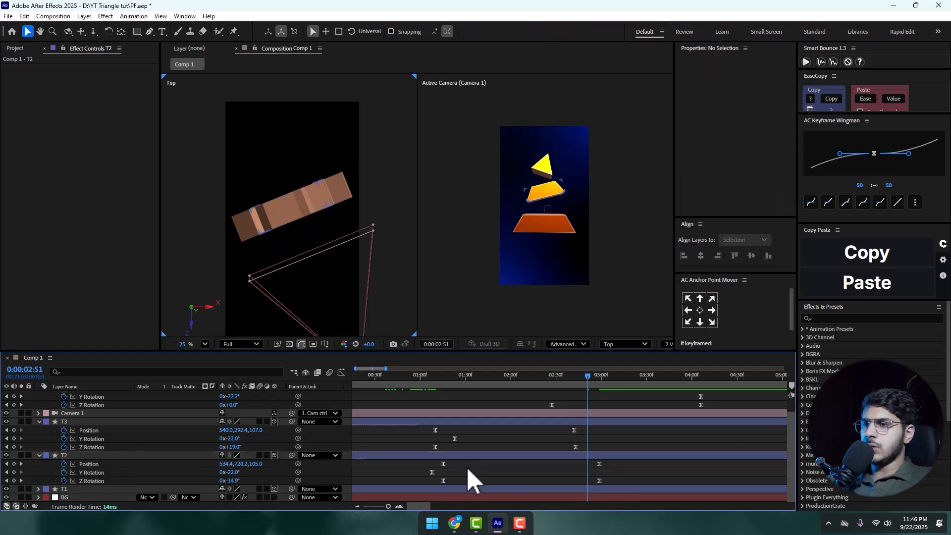
Add Position and Z Rotation keyframes to layer T1 at 0:00:02:51 and show only its animated properties
{"action": "left_click", "coordinate": [436, 489]}
{"action": "key", "text": "p"}
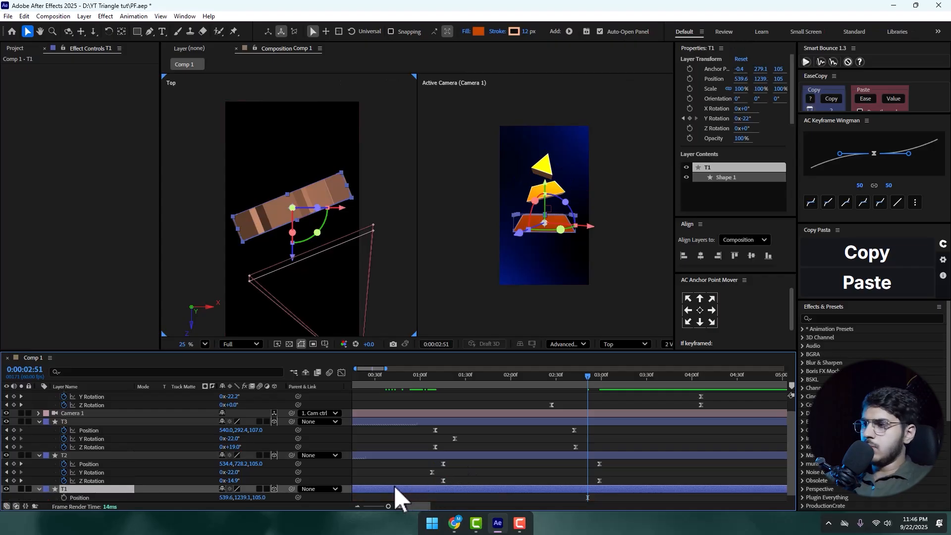
{"action": "scroll", "coordinate": [393, 486], "scroll_direction": "down", "scroll_amount": 1}
{"action": "key", "text": "r"}
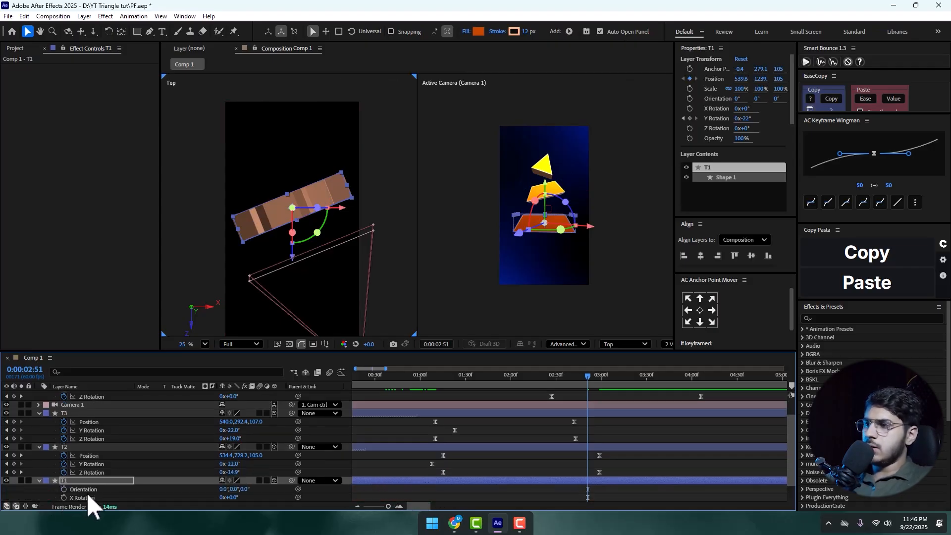
{"action": "left_click", "coordinate": [64, 489]}
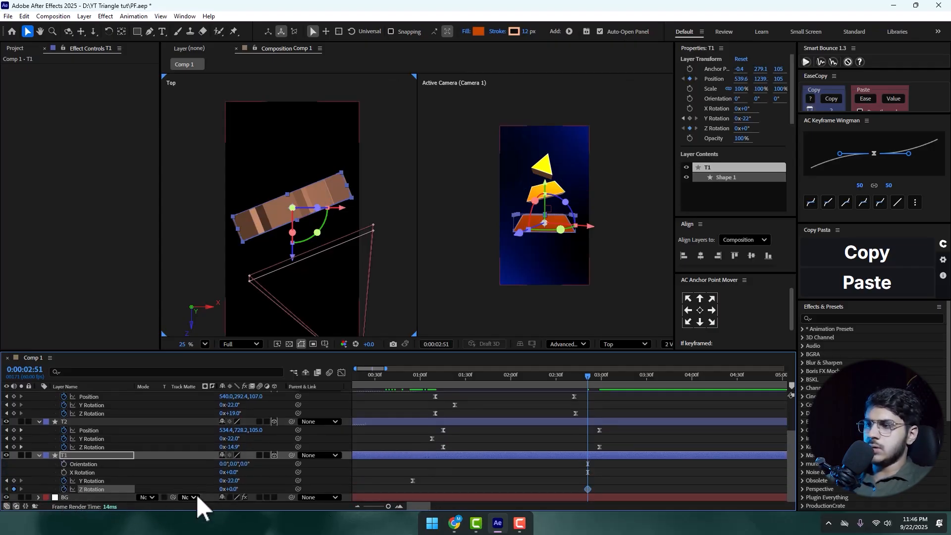
{"action": "key", "text": "u"}
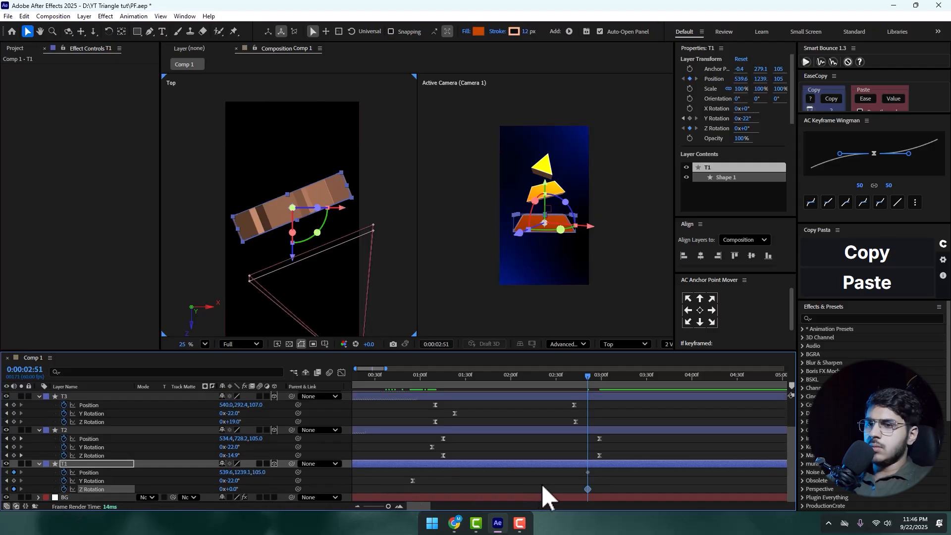
Move T1's new keyframes to about 0:00:01:22, and at 0:00:02:51 set its Y Position to 1147.1 and Z Rotation to 12°
{"action": "left_click_drag", "start_coordinate": [600, 470], "coordinate": [569, 492]}
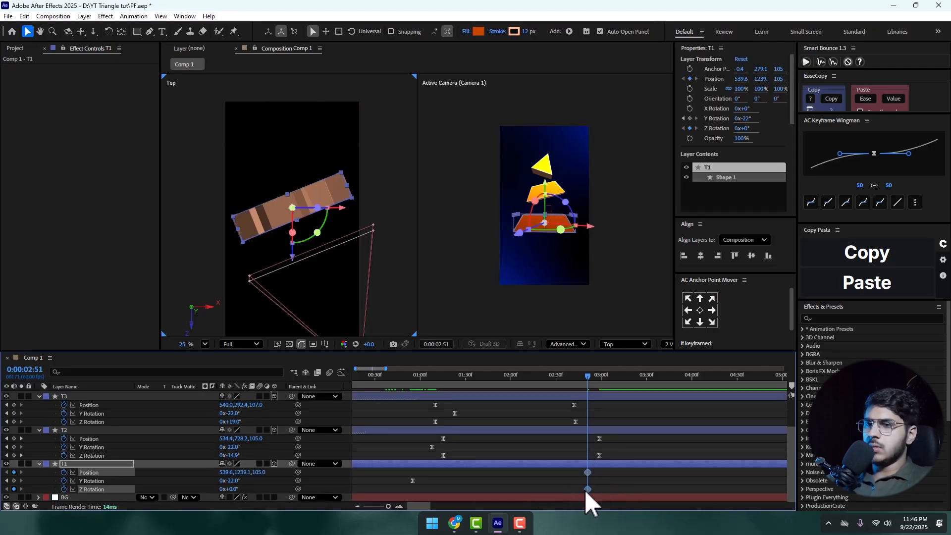
{"action": "left_click_drag", "start_coordinate": [455, 489], "coordinate": [453, 489]}
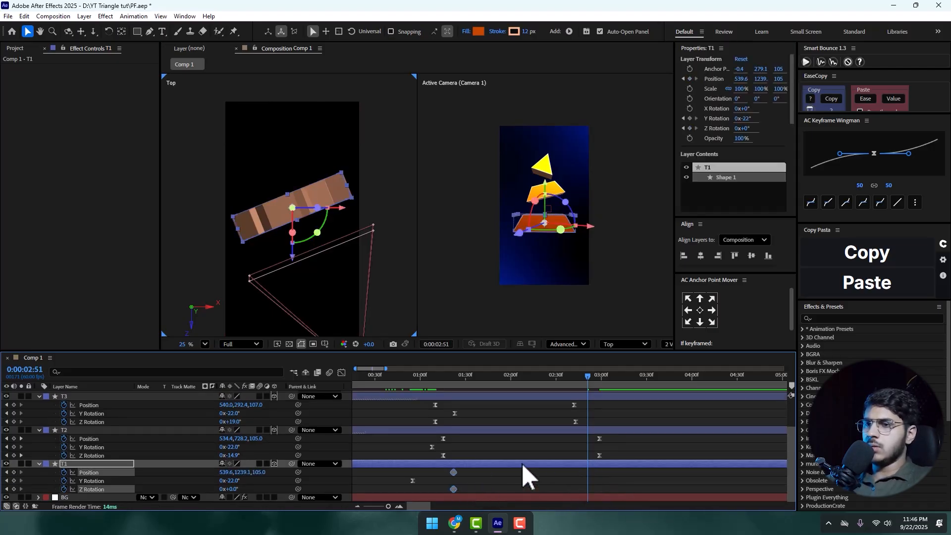
{"action": "left_click", "coordinate": [542, 477]}
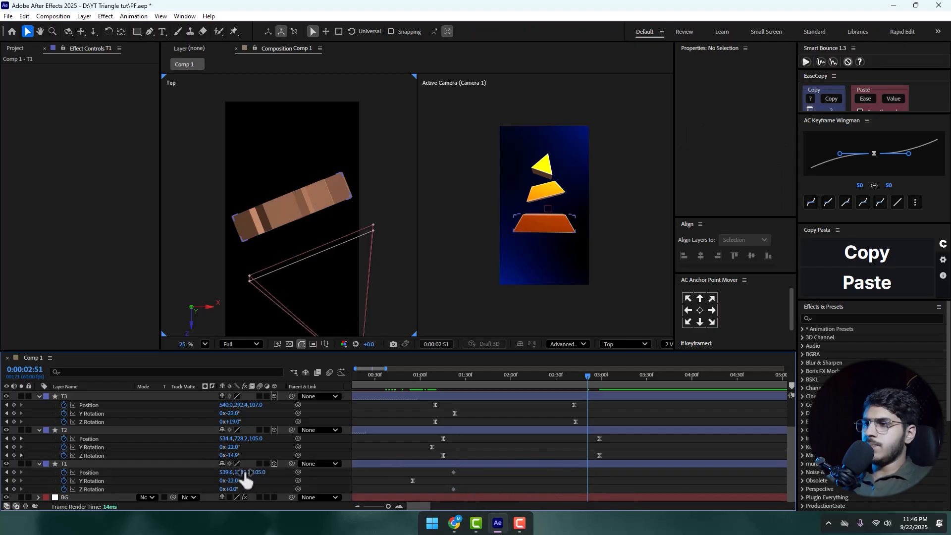
{"action": "left_click_drag", "start_coordinate": [246, 474], "coordinate": [234, 495]}
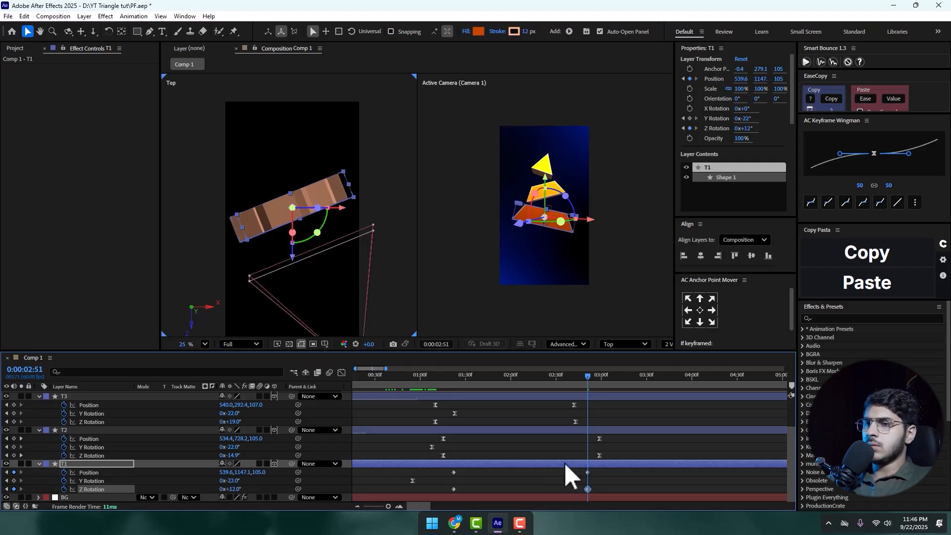
Paste the copied ease onto T1's Position and Z Rotation keyframes and preview from 0:00:00:53
{"action": "left_click_drag", "start_coordinate": [602, 471], "coordinate": [489, 471]}
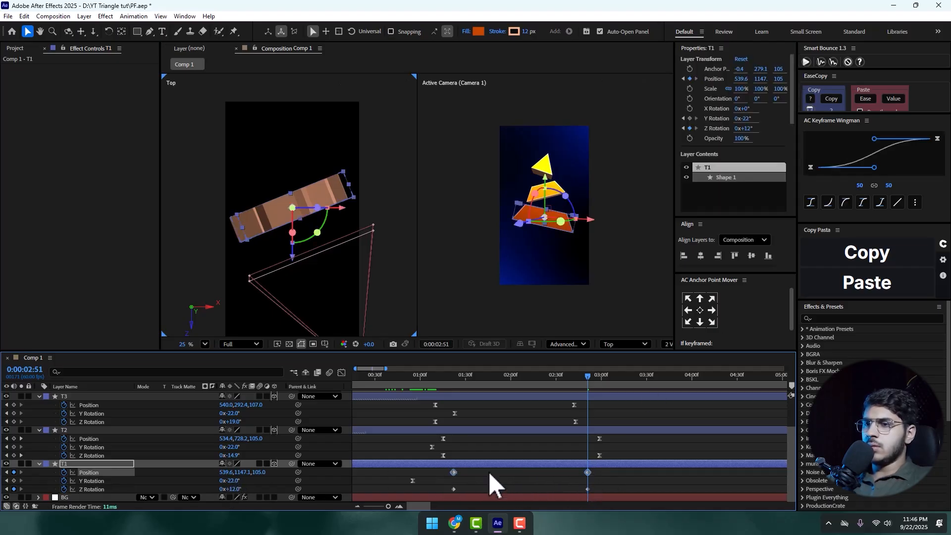
{"action": "left_click", "coordinate": [866, 99]}
{"action": "left_click_drag", "start_coordinate": [593, 491], "coordinate": [492, 494]}
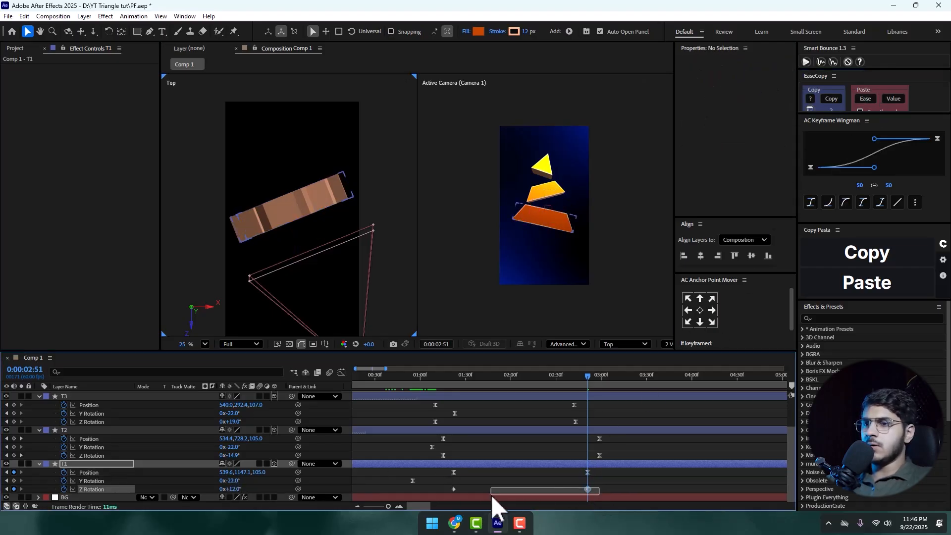
{"action": "left_click", "coordinate": [865, 99]}
{"action": "left_click", "coordinate": [410, 376]}
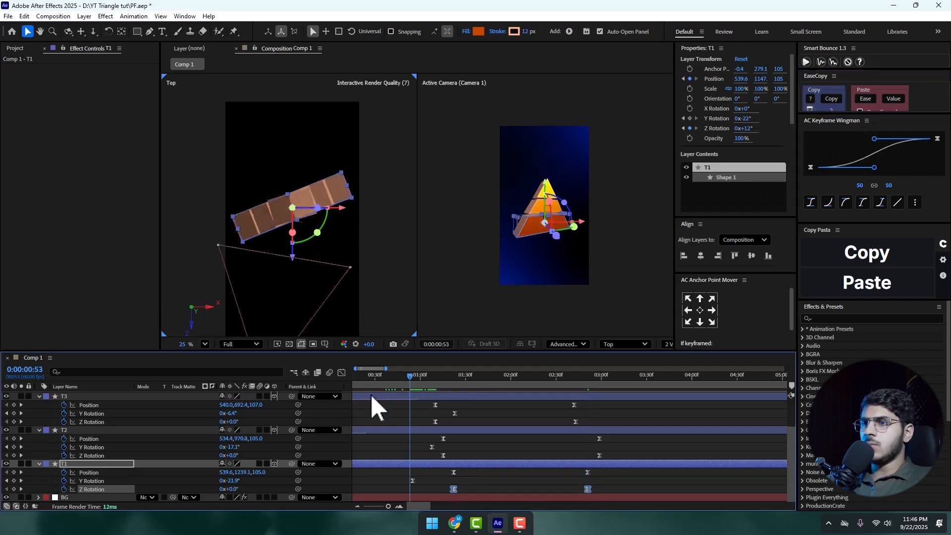
{"action": "key", "text": "space"}
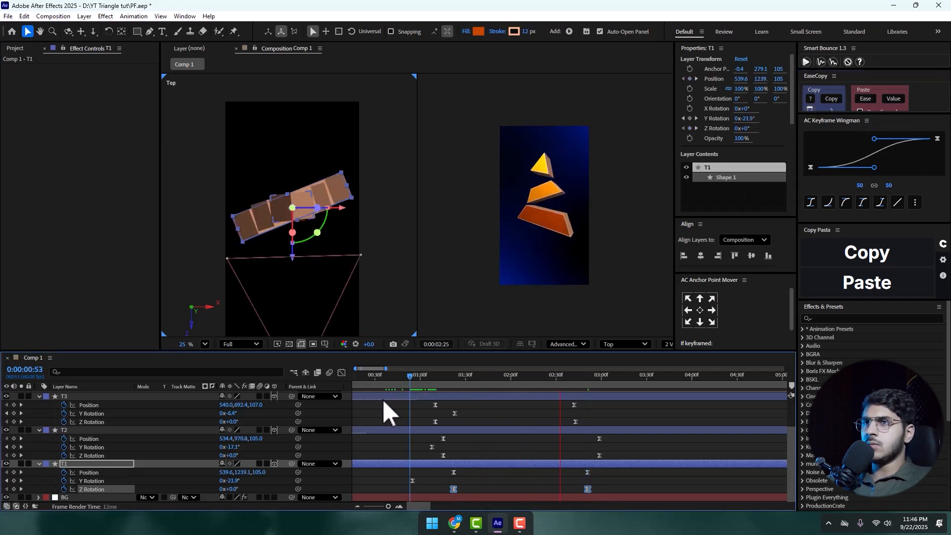
{"action": "key", "text": "space"}
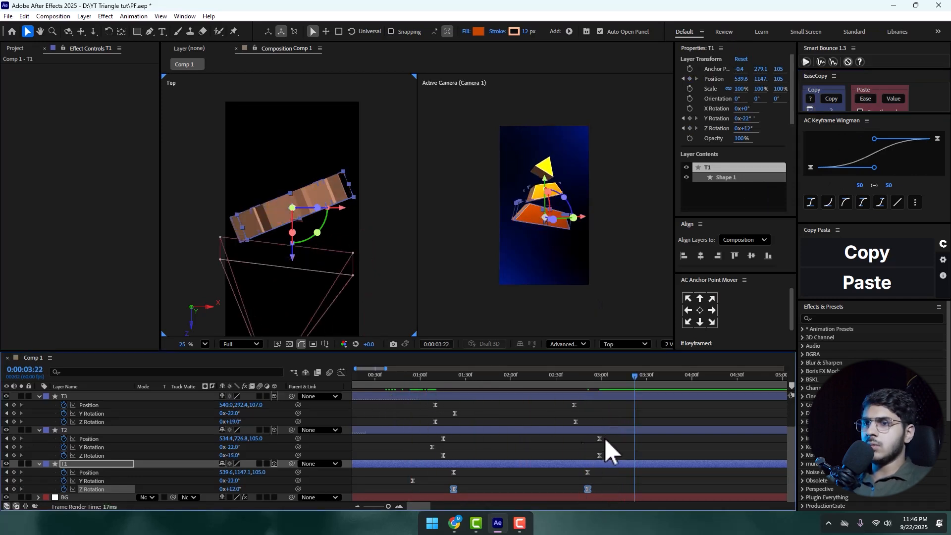
Set the Y Position of T2's last keyframe to 679.8 and of T1's last keyframe to 1112.1
{"action": "left_click", "coordinate": [6, 455]}
{"action": "left_click_drag", "start_coordinate": [244, 439], "coordinate": [213, 476]}
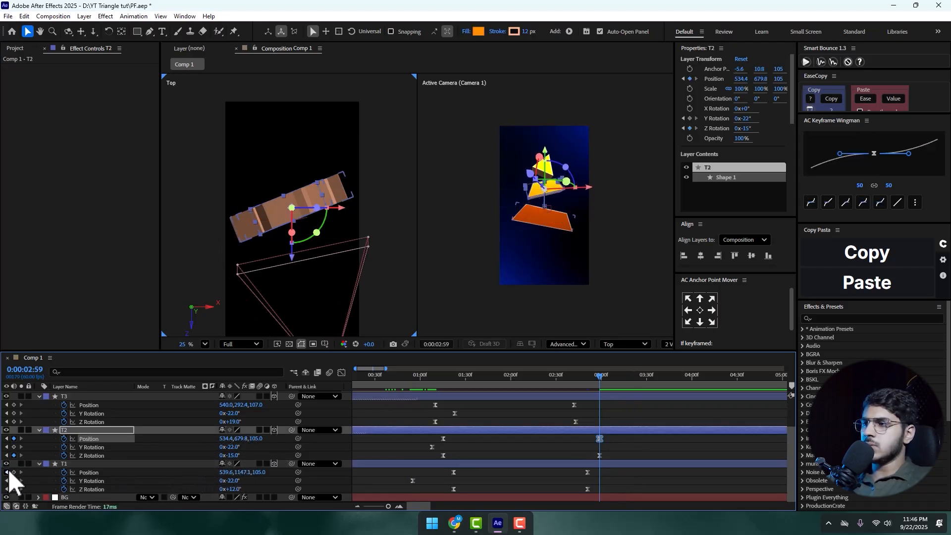
{"action": "left_click", "coordinate": [7, 472]}
{"action": "left_click_drag", "start_coordinate": [243, 472], "coordinate": [230, 478]}
{"action": "left_click", "coordinate": [628, 489]}
Preview the adjusted piece spacing from the start of the composition
{"action": "left_click_drag", "start_coordinate": [456, 374], "coordinate": [263, 371]}
{"action": "key", "text": "space"}
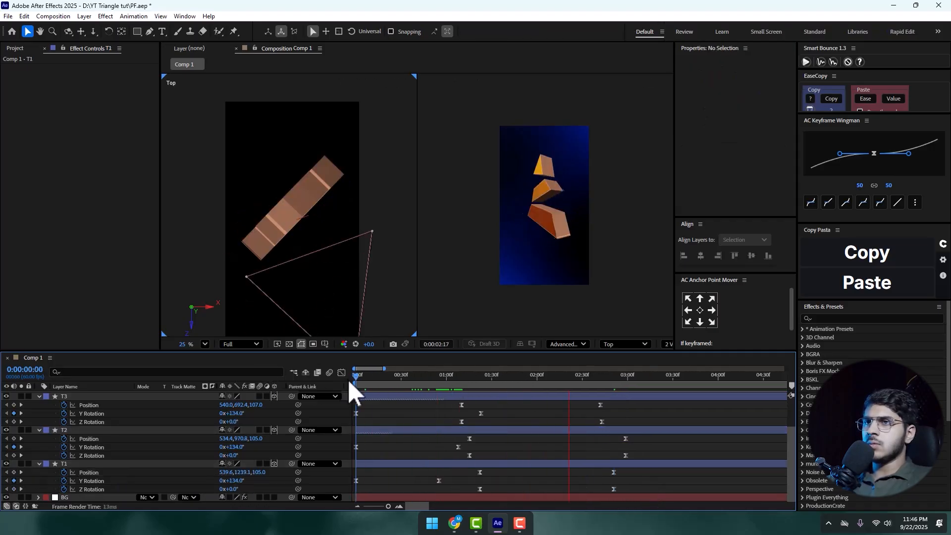
{"action": "key", "text": "space"}
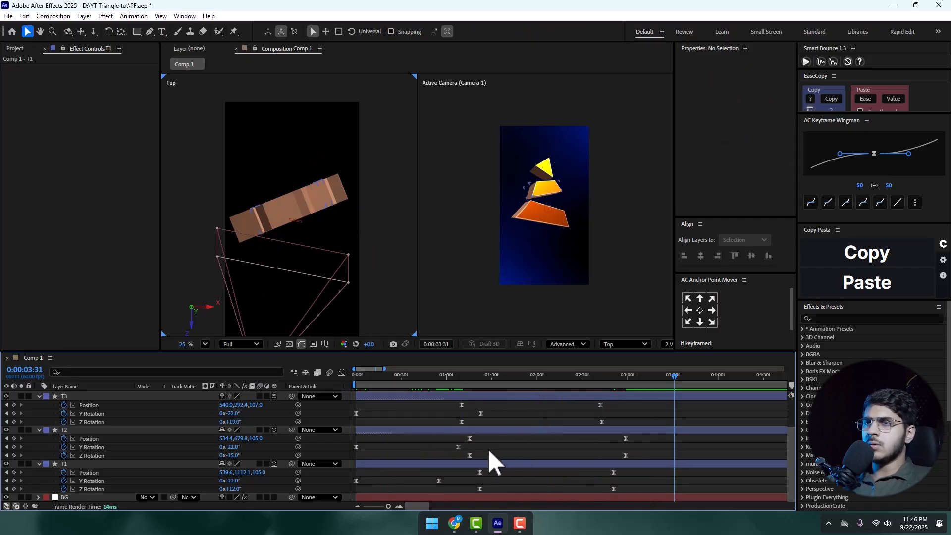
Show a longer stretch of the timeline and collapse the properties of layers T3, T2, T1 and Cam ctrl
{"action": "scroll", "coordinate": [429, 456], "scroll_direction": "down", "scroll_amount": 3}
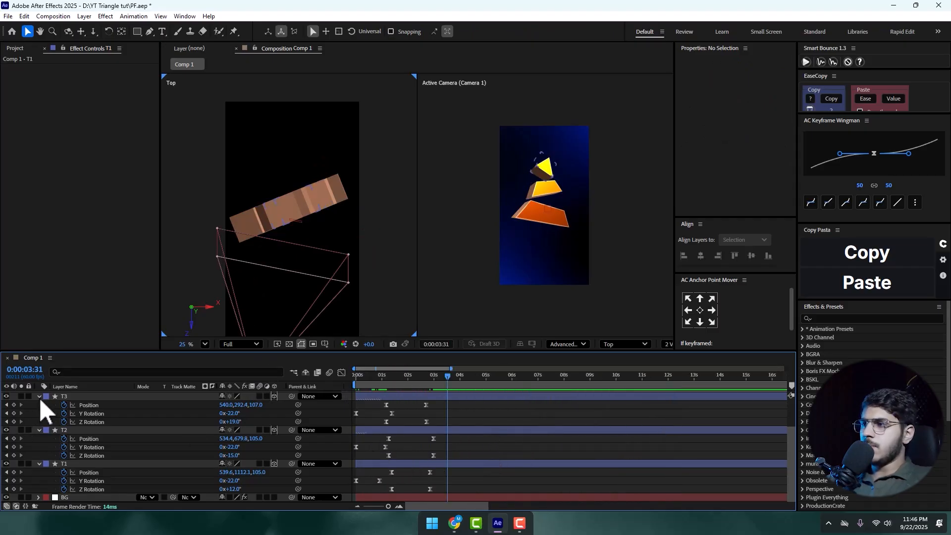
{"action": "left_click", "coordinate": [39, 397]}
{"action": "left_click", "coordinate": [38, 430]}
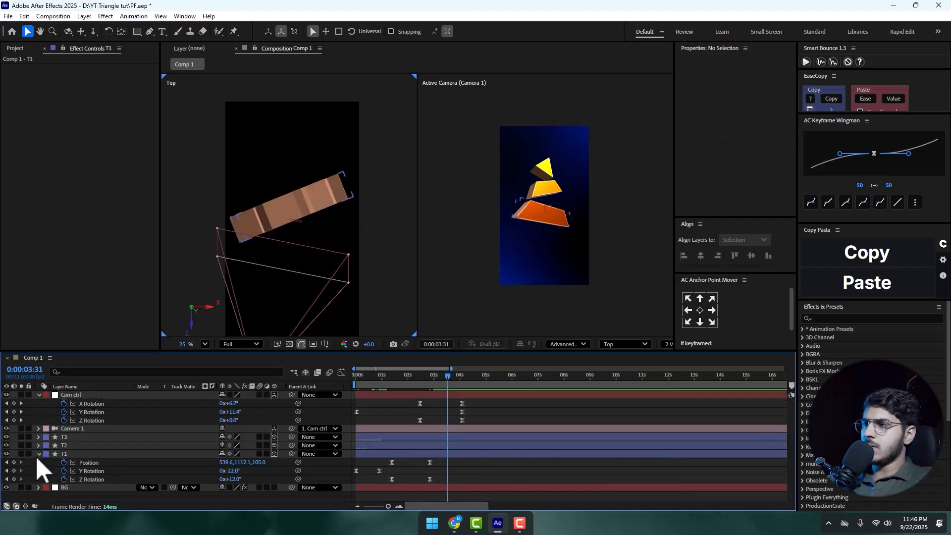
{"action": "left_click", "coordinate": [40, 395]}
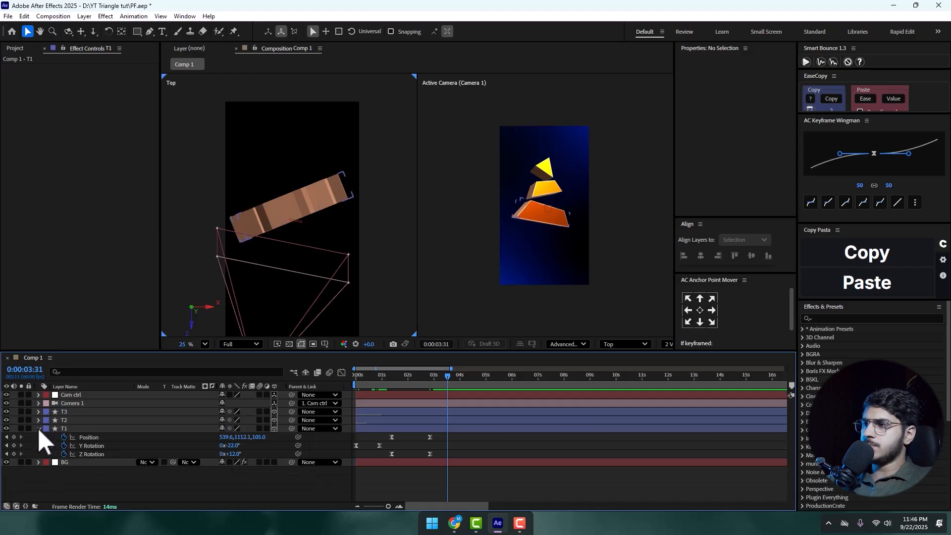
{"action": "left_click", "coordinate": [39, 429]}
Play the complete pyramid animation from 0:00:00:00 to check the rotation, camera move and separation
{"action": "left_click_drag", "start_coordinate": [391, 379], "coordinate": [275, 391]}
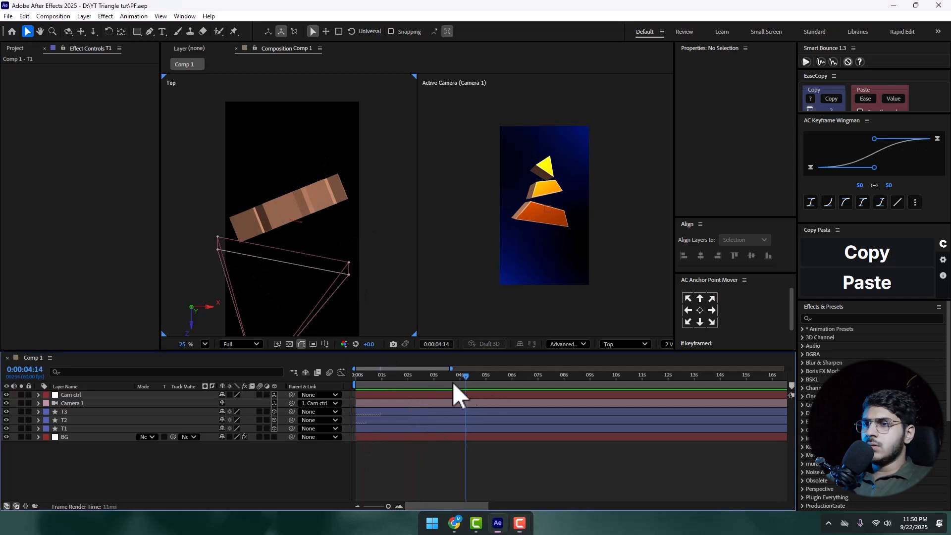
{"action": "key", "text": "Home"}
{"action": "key", "text": "space"}
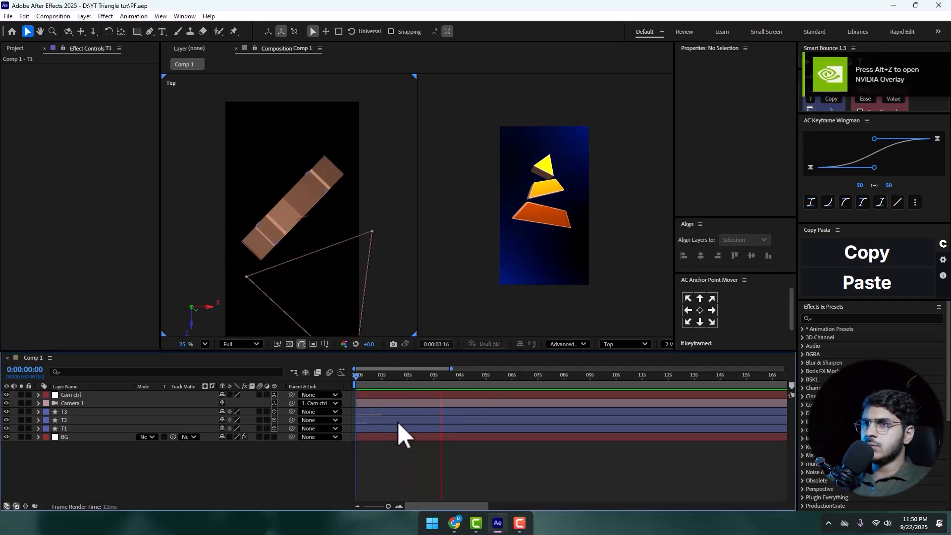
{"action": "key", "text": "space"}
Create a new 1080 x 1920, 60 fps composition named FX
{"action": "left_click", "coordinate": [16, 46]}
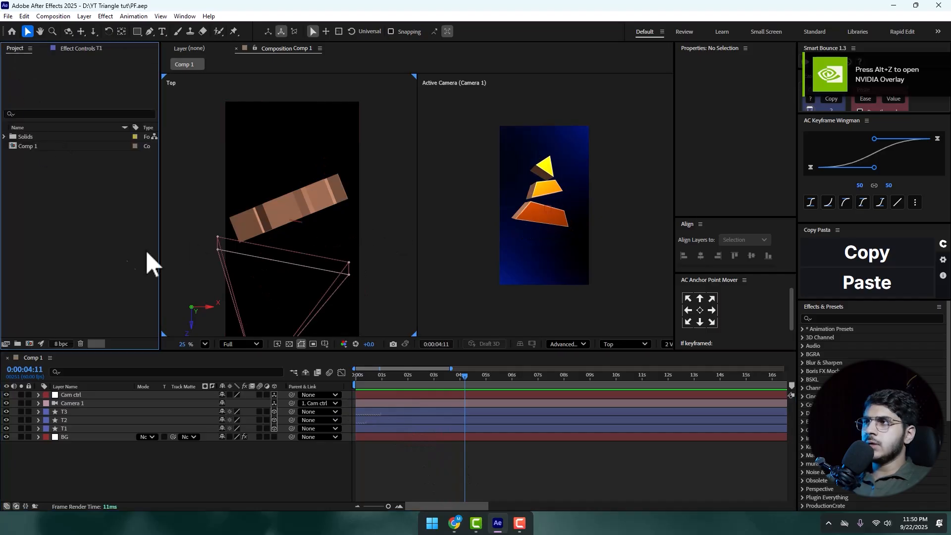
{"action": "right_click", "coordinate": [82, 203]}
{"action": "left_click", "coordinate": [116, 208]}
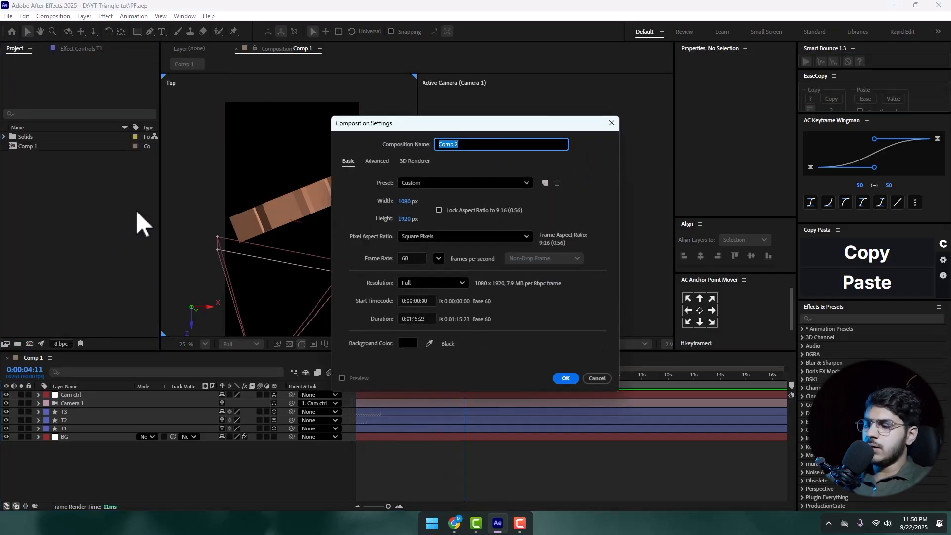
{"action": "type", "text": "FX"}
{"action": "key", "text": "Return"}
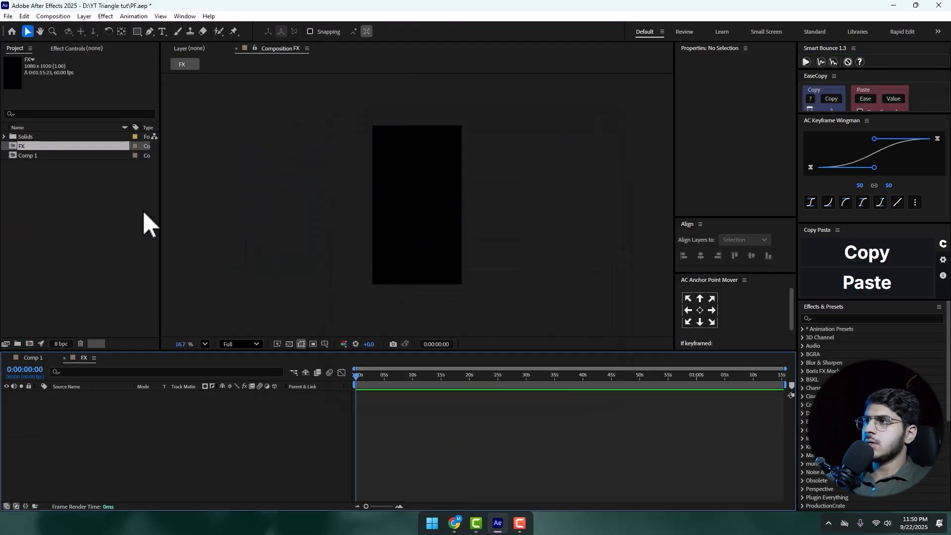
Nest Comp 1 as a layer in the FX composition
{"action": "left_click_drag", "start_coordinate": [31, 155], "coordinate": [74, 402]}
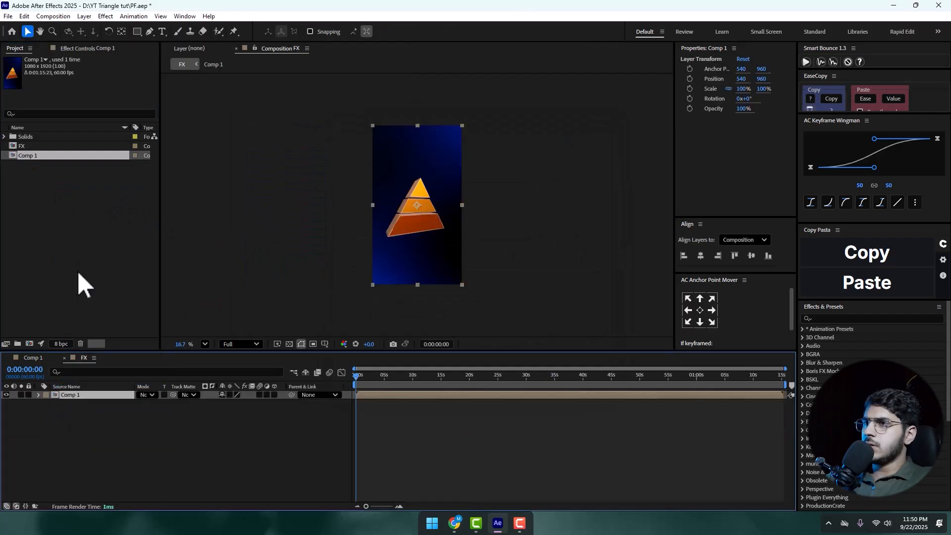
{"action": "left_click_drag", "start_coordinate": [191, 346], "coordinate": [187, 343]}
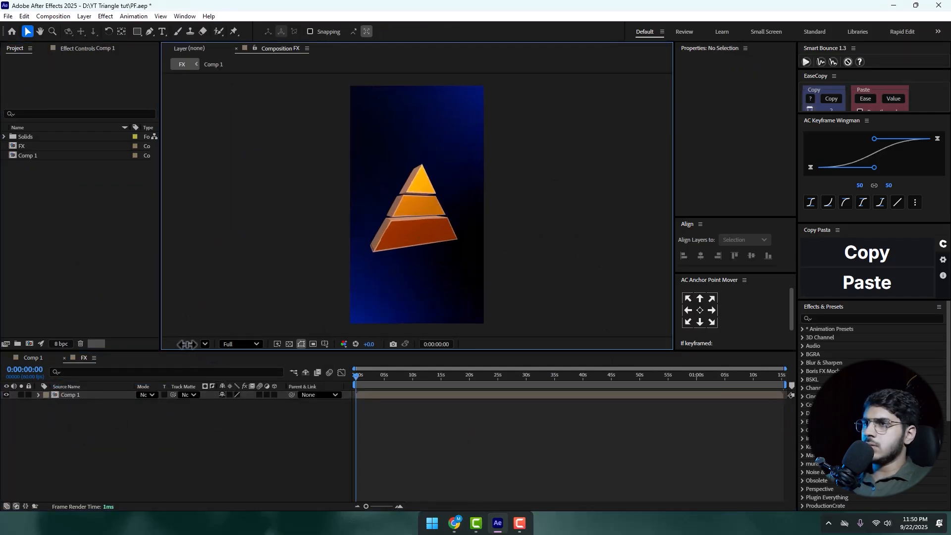
{"action": "left_click_drag", "start_coordinate": [393, 194], "coordinate": [408, 195]}
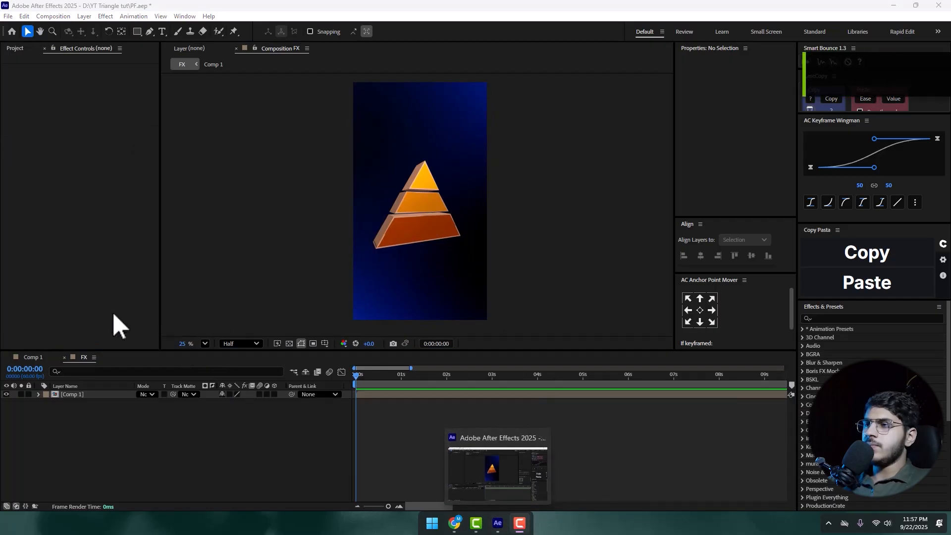
Add an adjustment layer above Comp 1 in the FX composition
{"action": "left_click", "coordinate": [15, 49]}
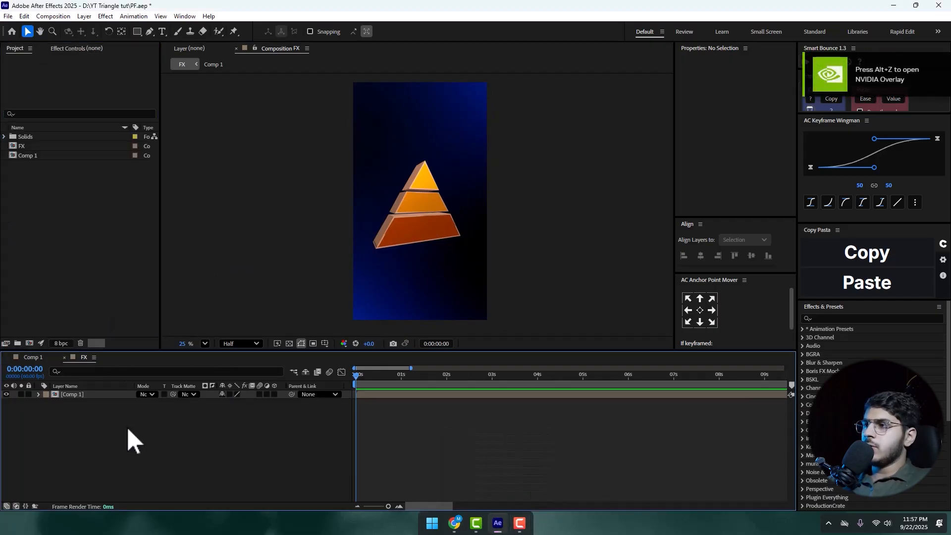
{"action": "right_click", "coordinate": [126, 427]}
{"action": "left_click", "coordinate": [293, 387]}
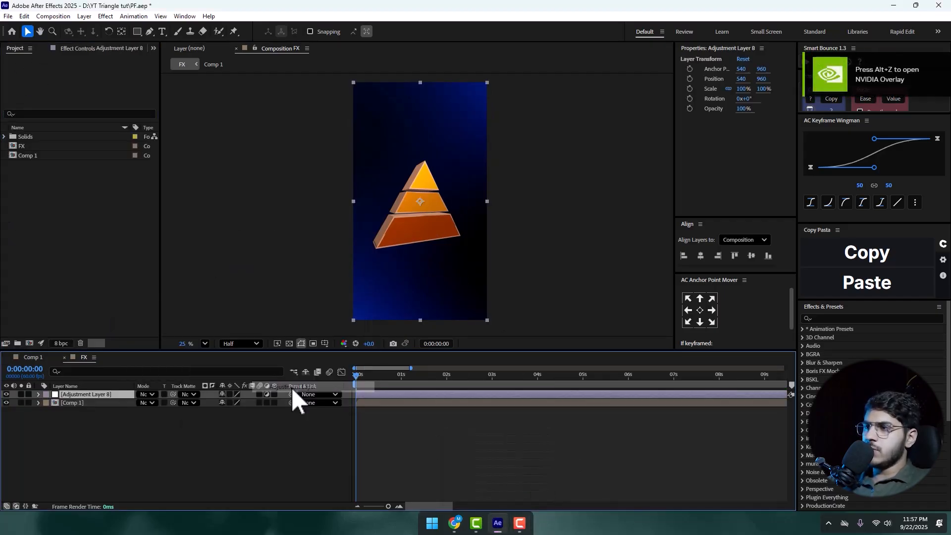
Apply the CC Vignette effect to the new adjustment layer in the FX composition
{"action": "key", "text": "ctrl+space"}
{"action": "type", "text": "vign"}
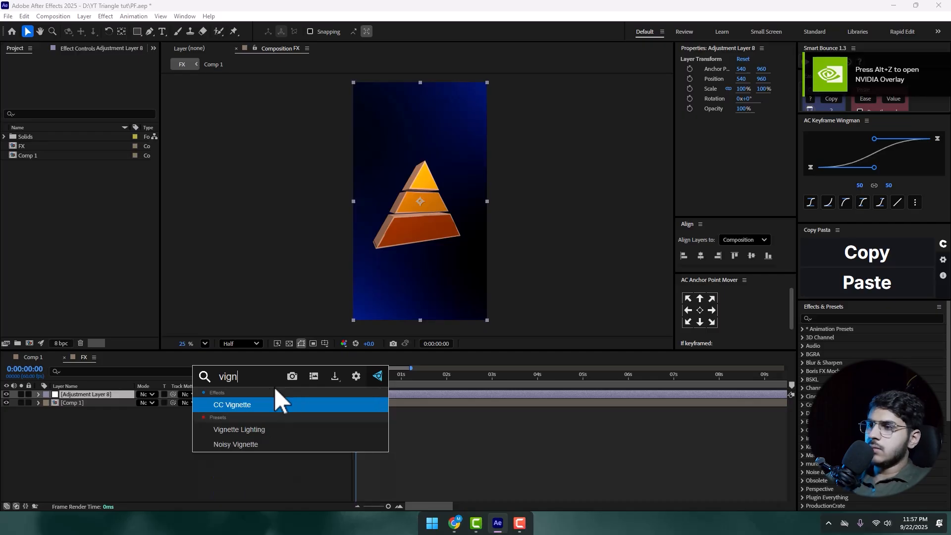
{"action": "key", "text": "Return"}
Rename the adjustment layer Vignette and set its CC Vignette Amount to 70
{"action": "right_click", "coordinate": [97, 395]}
{"action": "left_click", "coordinate": [125, 366]}
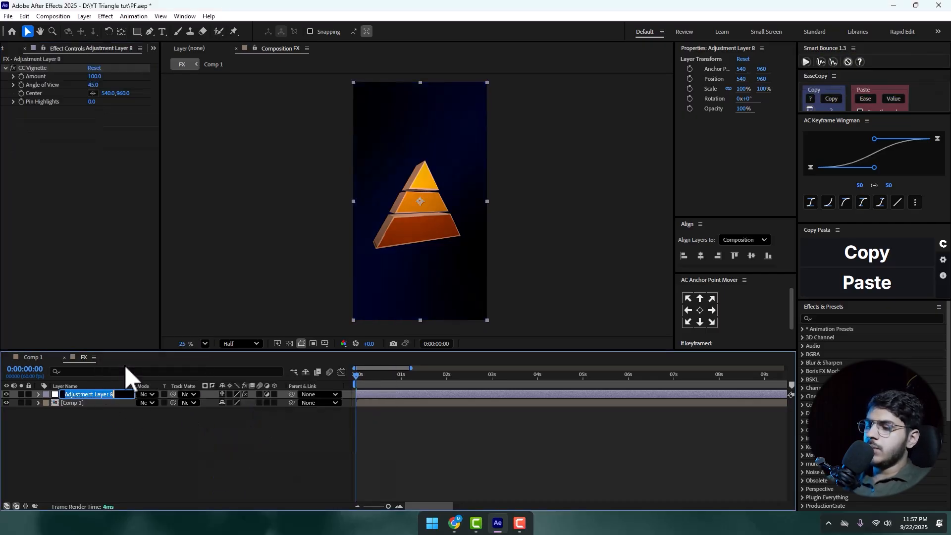
{"action": "type", "text": "Vigne"}
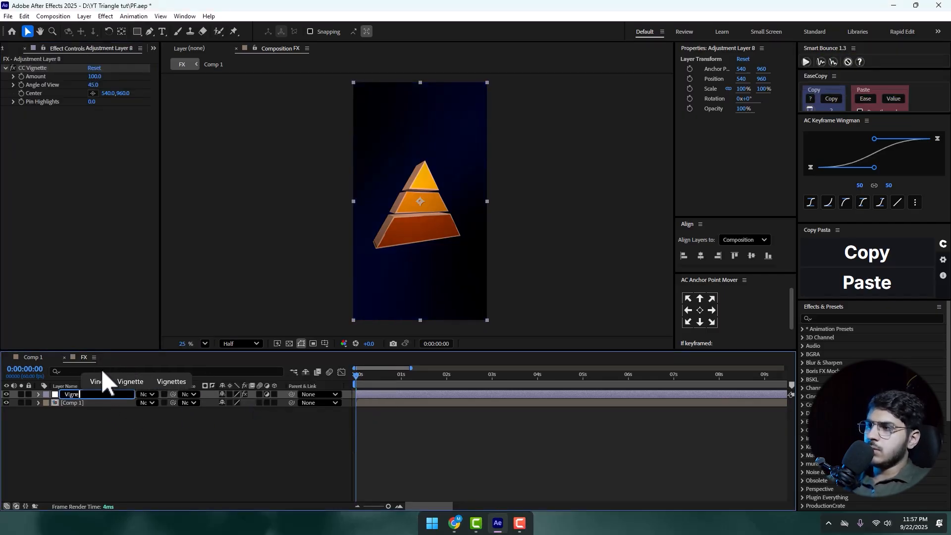
{"action": "left_click", "coordinate": [124, 382]}
{"action": "left_click", "coordinate": [117, 425]}
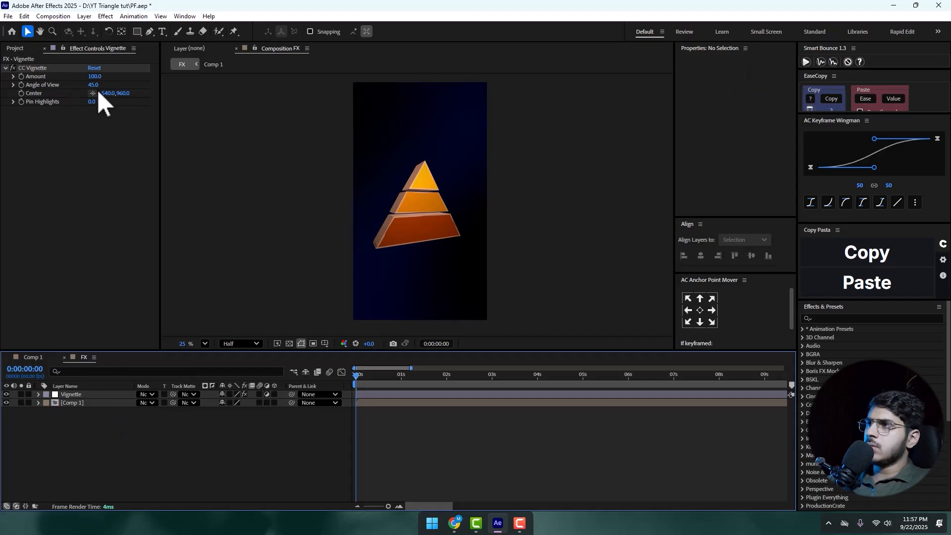
{"action": "left_click_drag", "start_coordinate": [94, 76], "coordinate": [108, 127]}
{"action": "key", "text": "="}
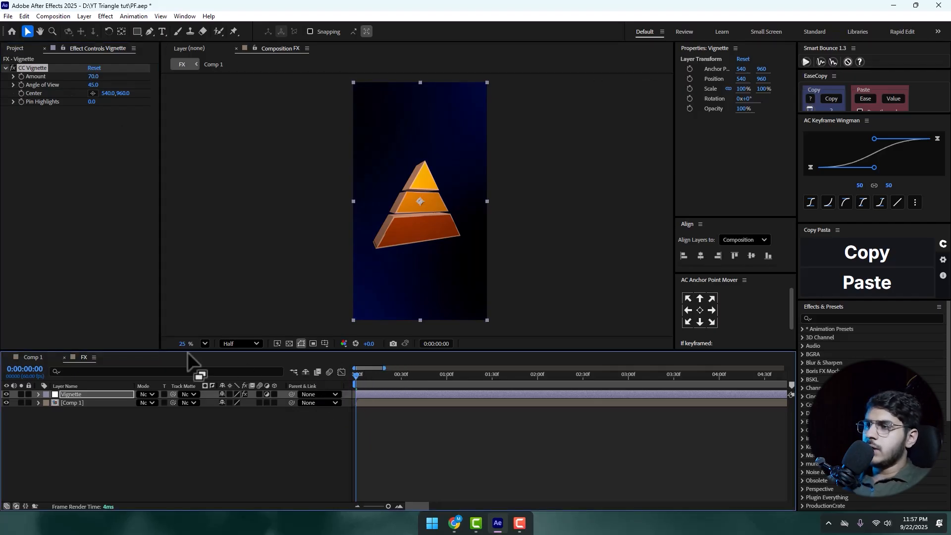
Add another adjustment layer above Vignette and apply the Noise effect to it
{"action": "right_click", "coordinate": [144, 438]}
{"action": "mouse_move", "coordinate": [207, 323]}
{"action": "left_click", "coordinate": [334, 397]}
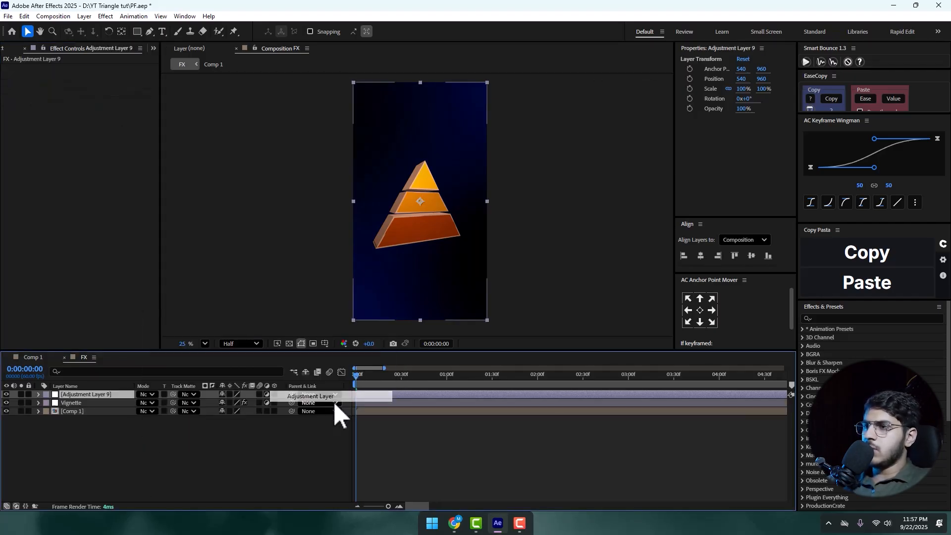
{"action": "right_click", "coordinate": [119, 395]}
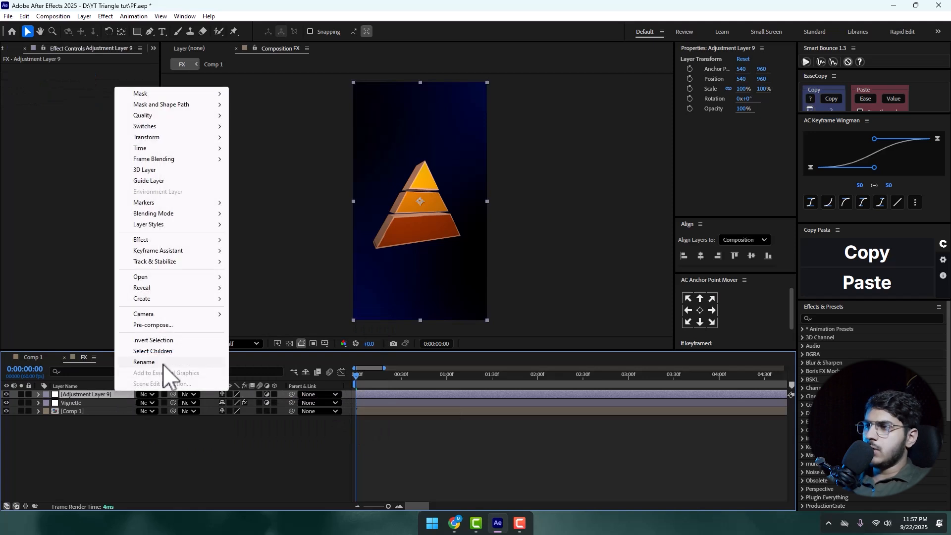
{"action": "key", "text": "ctrl+space"}
{"action": "type", "text": "o"}
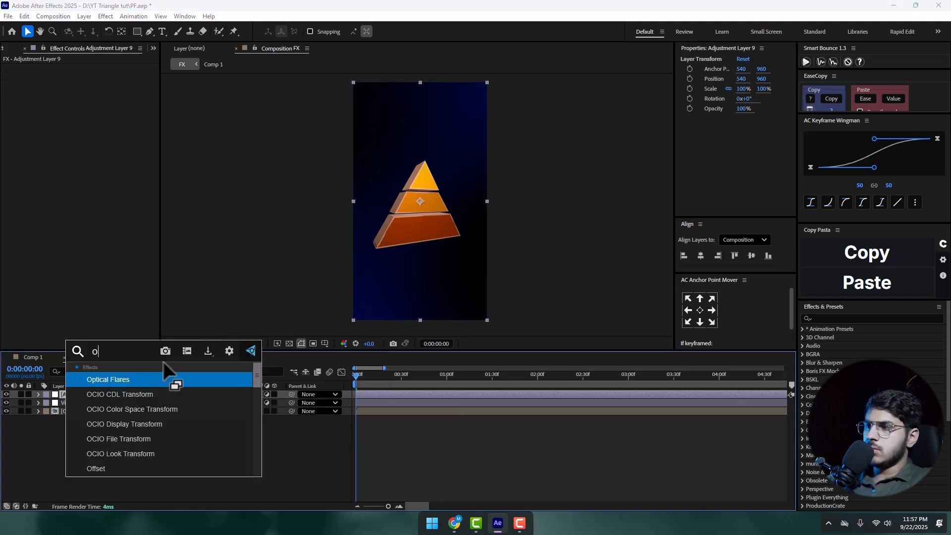
{"action": "type", "text": "isn"}
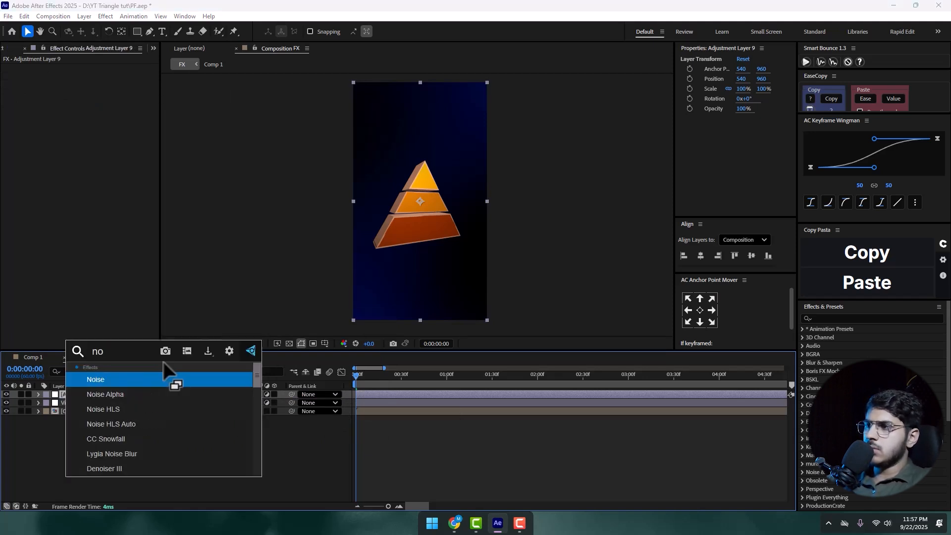
{"action": "key", "text": "Return"}
Rename that adjustment layer Noise, set Amount of Noise to 10% and turn off Use Color Noise
{"action": "right_click", "coordinate": [92, 395]}
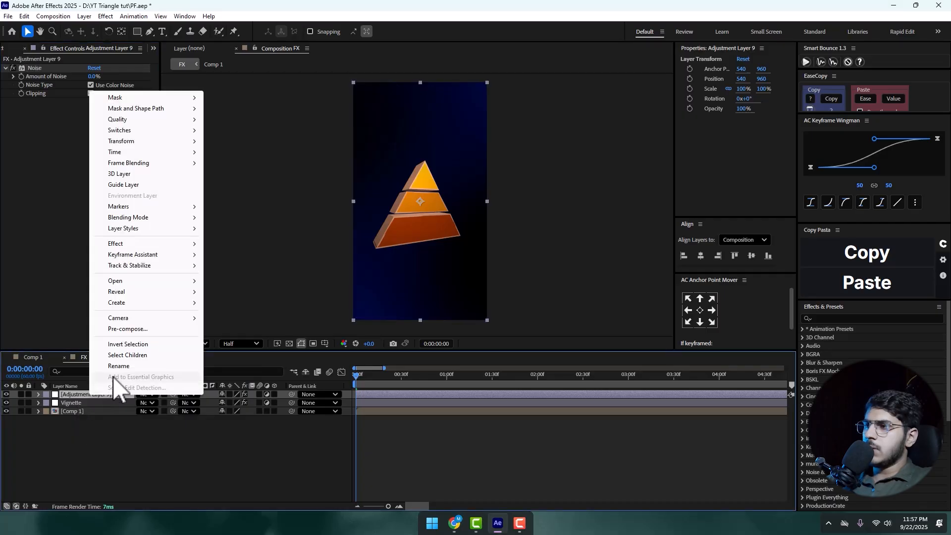
{"action": "left_click", "coordinate": [122, 367]}
{"action": "type", "text": "Noise"}
{"action": "key", "text": "Return"}
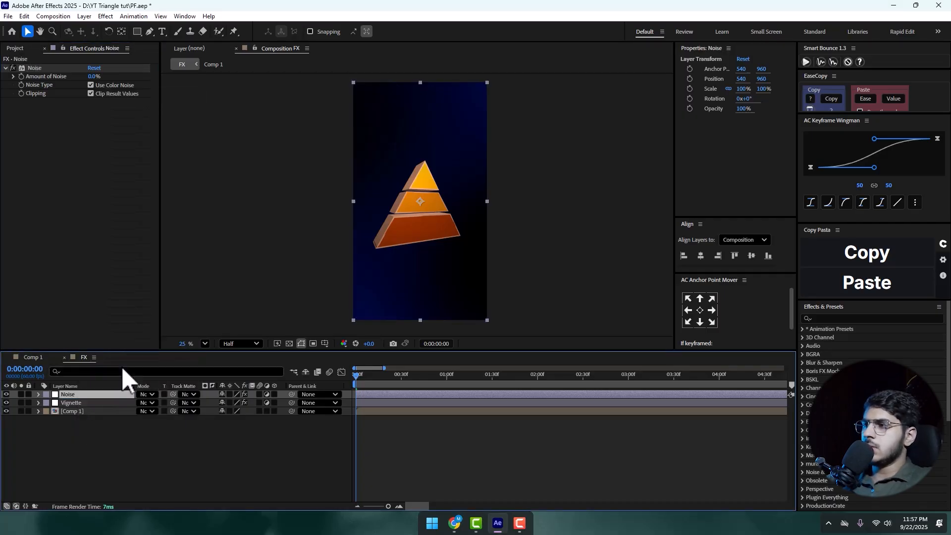
{"action": "left_click", "coordinate": [94, 76]}
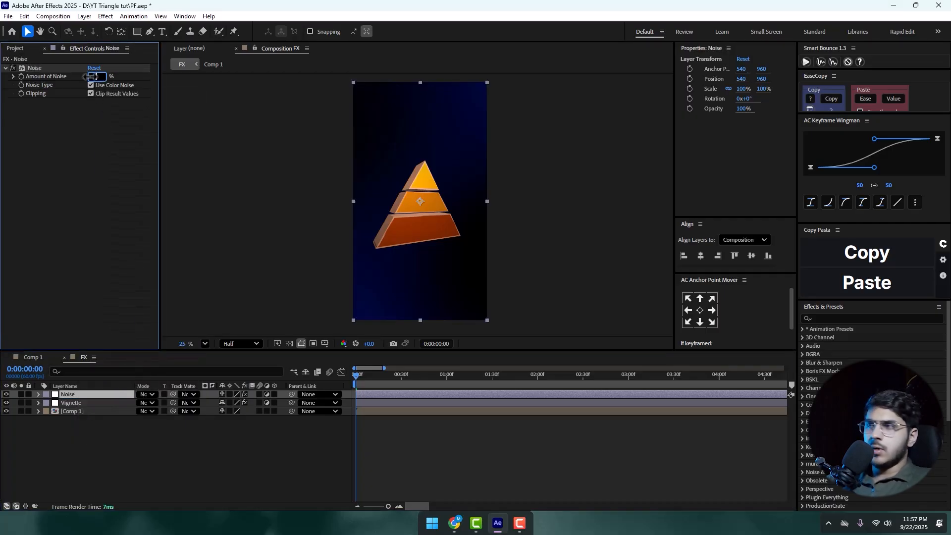
{"action": "left_click", "coordinate": [91, 85]}
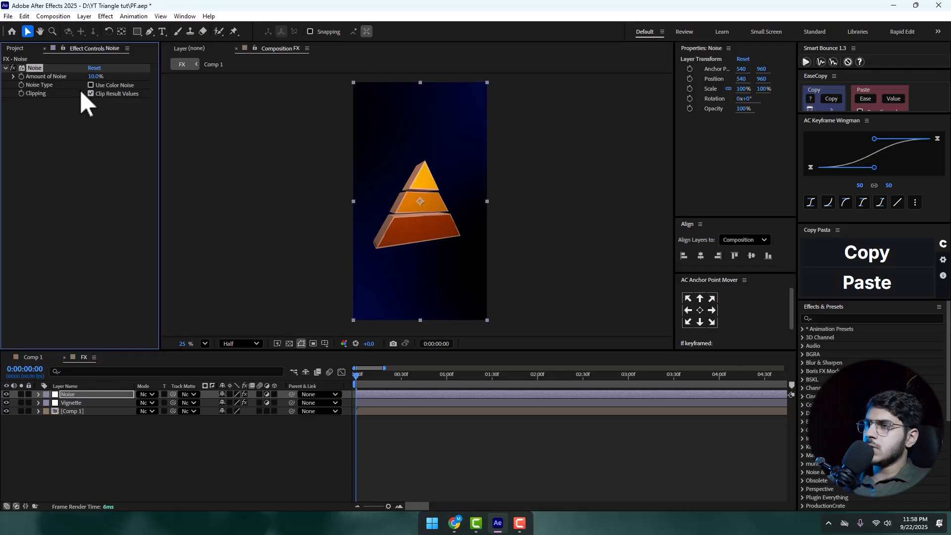
Add a third adjustment layer on top and apply the Deep Glow effect to it
{"action": "right_click", "coordinate": [67, 461]}
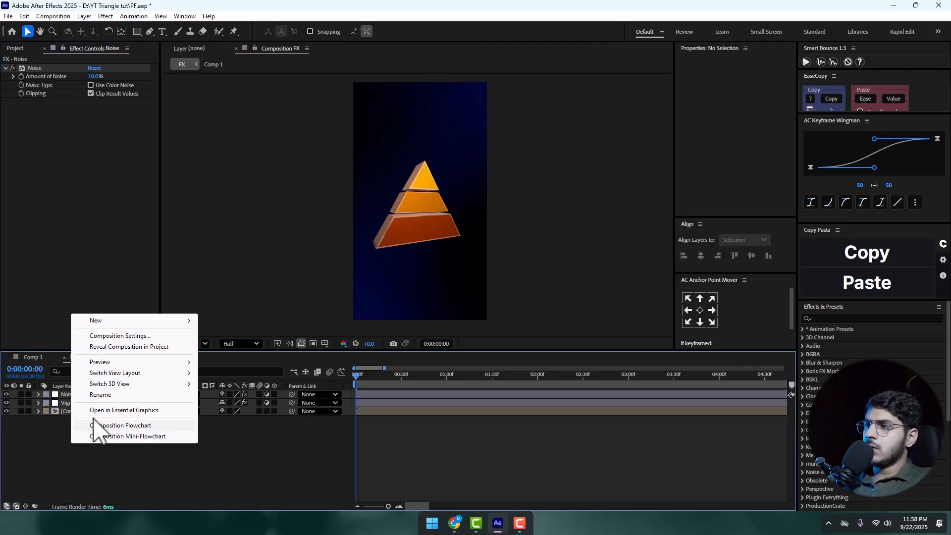
{"action": "left_click", "coordinate": [236, 402]}
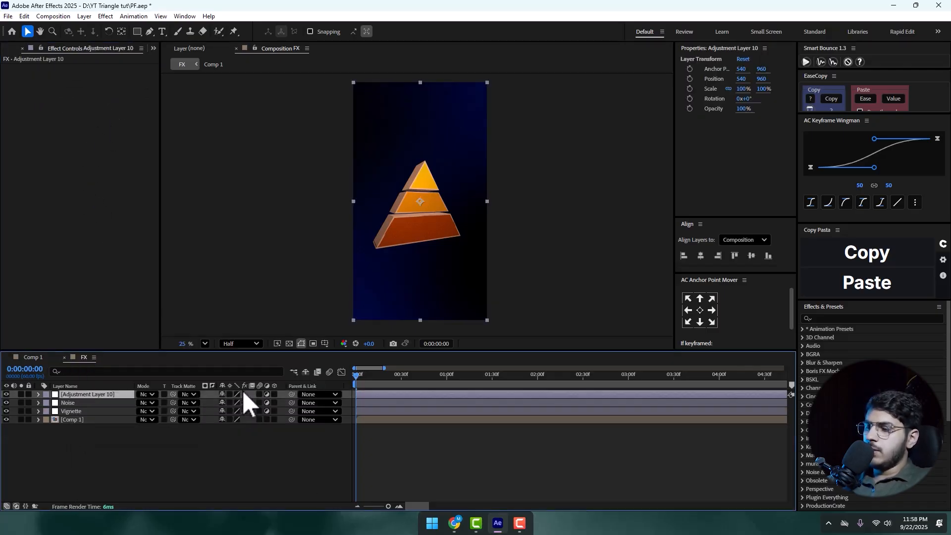
{"action": "key", "text": "ctrl+space"}
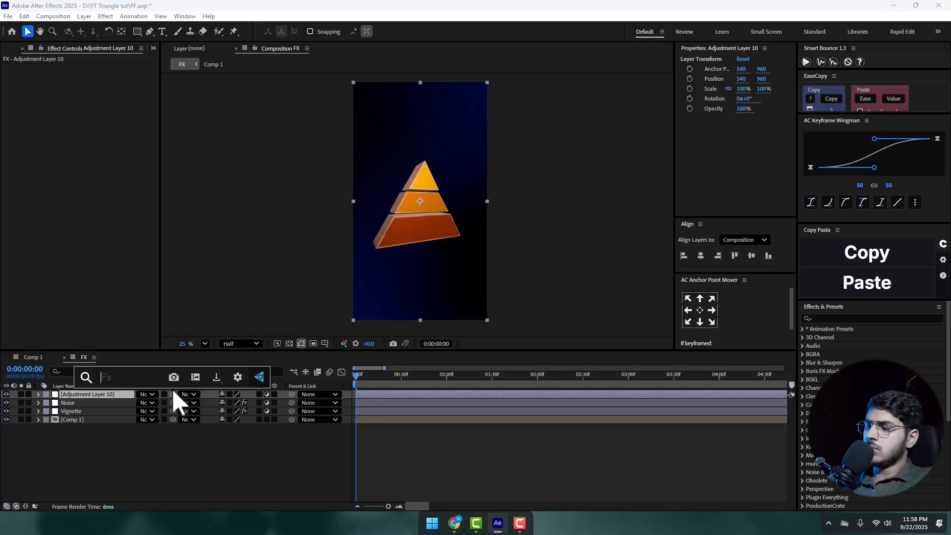
{"action": "type", "text": "deep"}
{"action": "key", "text": "Return"}
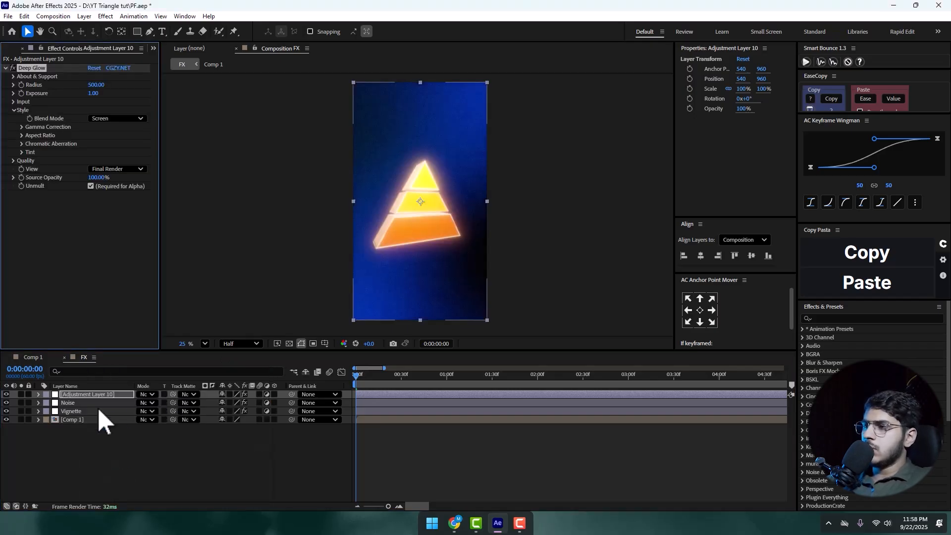
Rename the third adjustment layer Deep glow and move it between the Vignette and Comp 1 layers
{"action": "right_click", "coordinate": [109, 394]}
{"action": "left_click", "coordinate": [141, 366]}
{"action": "type", "text": "Deep"}
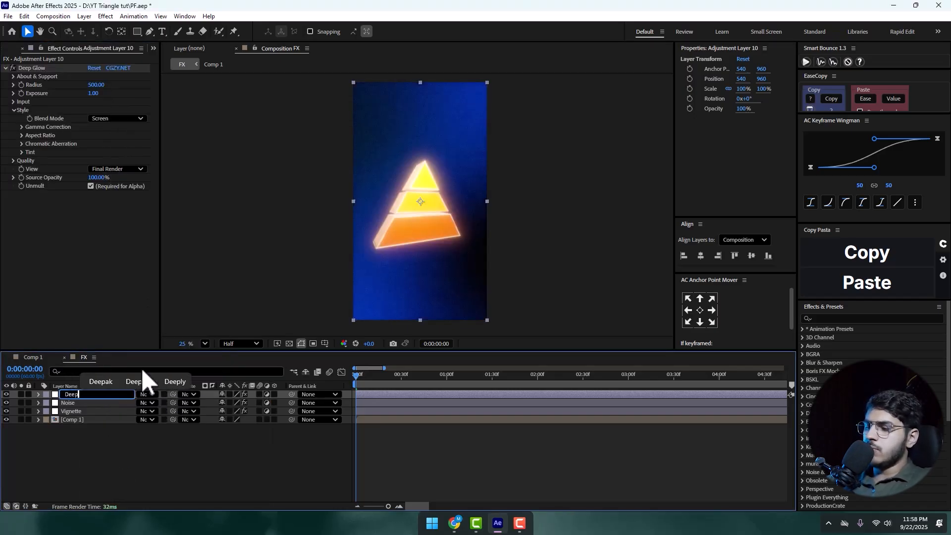
{"action": "type", "text": " glow"}
{"action": "key", "text": "Return"}
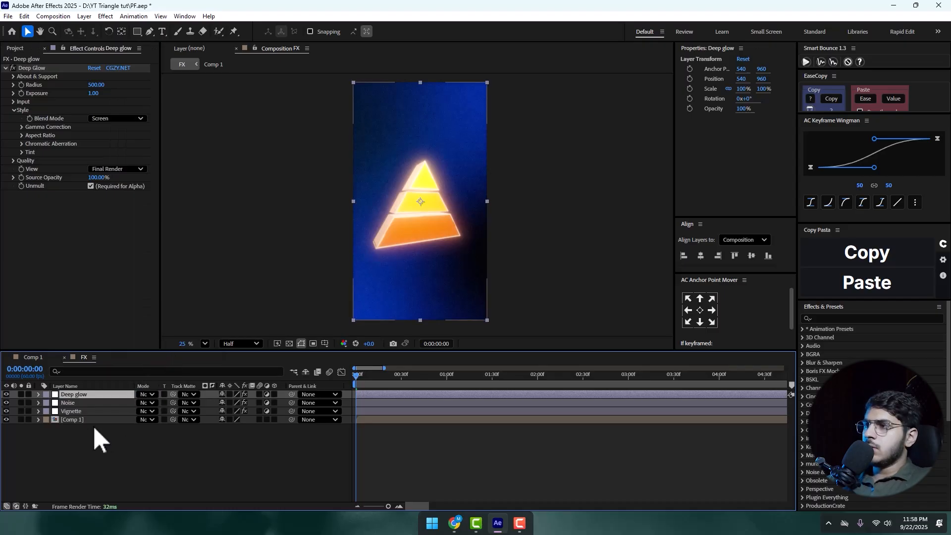
{"action": "left_click", "coordinate": [93, 427]}
{"action": "left_click_drag", "start_coordinate": [73, 393], "coordinate": [78, 415]}
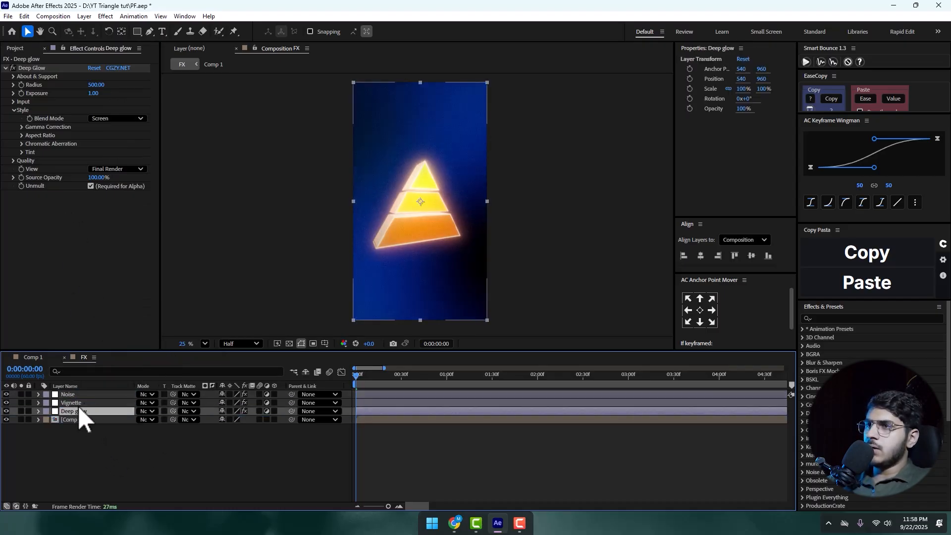
Review the stacked layers and their effect settings, and lock the Noise layer
{"action": "left_click", "coordinate": [79, 429]}
{"action": "left_click", "coordinate": [76, 420]}
{"action": "left_click", "coordinate": [74, 403]}
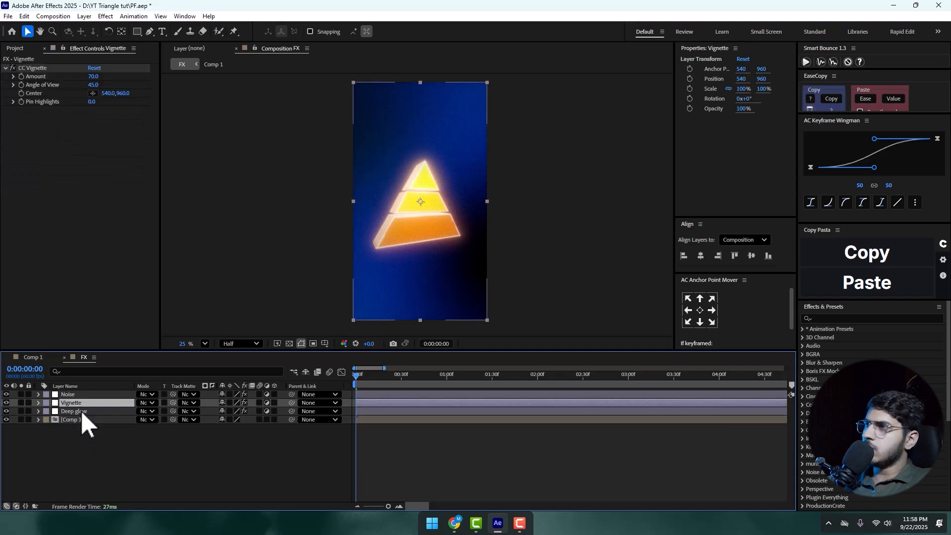
{"action": "left_click", "coordinate": [77, 394]}
{"action": "left_click", "coordinate": [76, 402]}
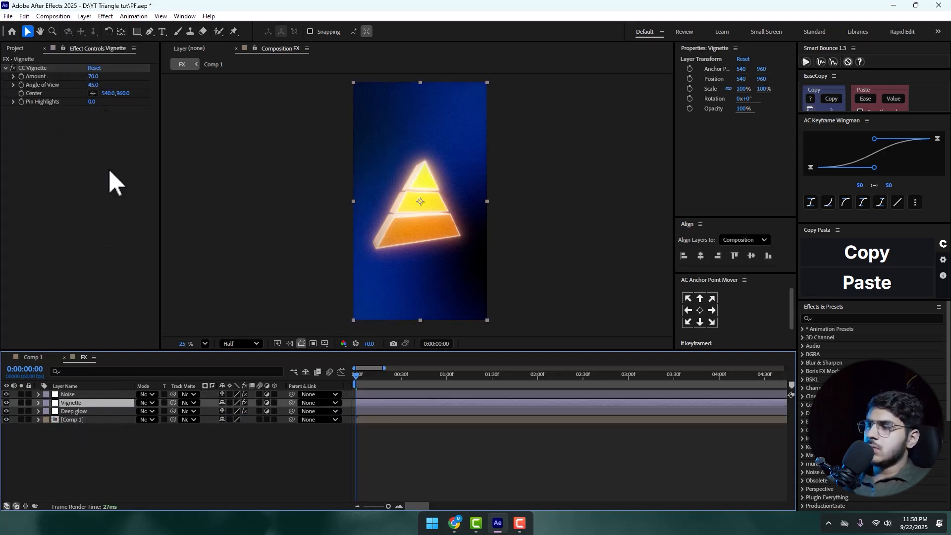
{"action": "left_click", "coordinate": [86, 411]}
{"action": "left_click", "coordinate": [74, 395]}
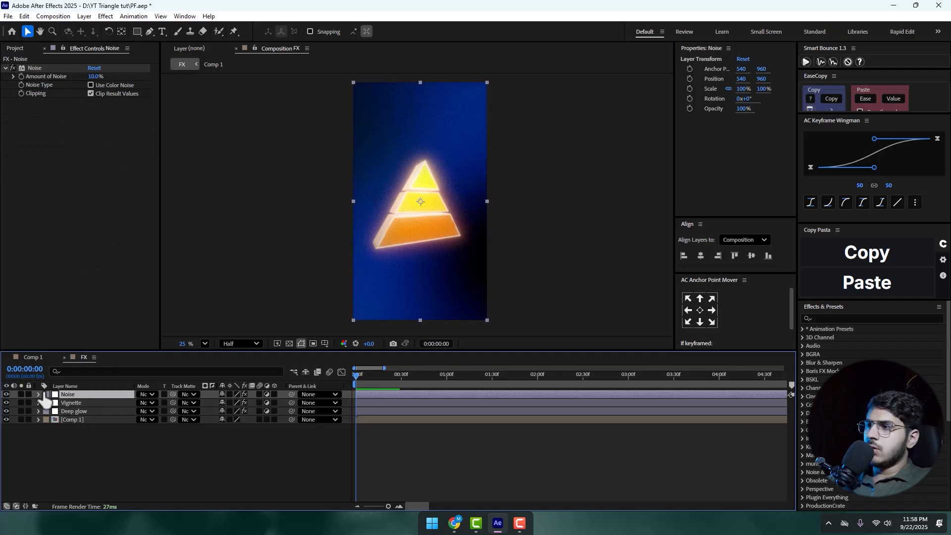
{"action": "left_click", "coordinate": [29, 394]}
Set the Vignette layer's CC Vignette Amount to 0 and keyframe it at 0:00:00:00
{"action": "left_click", "coordinate": [67, 402]}
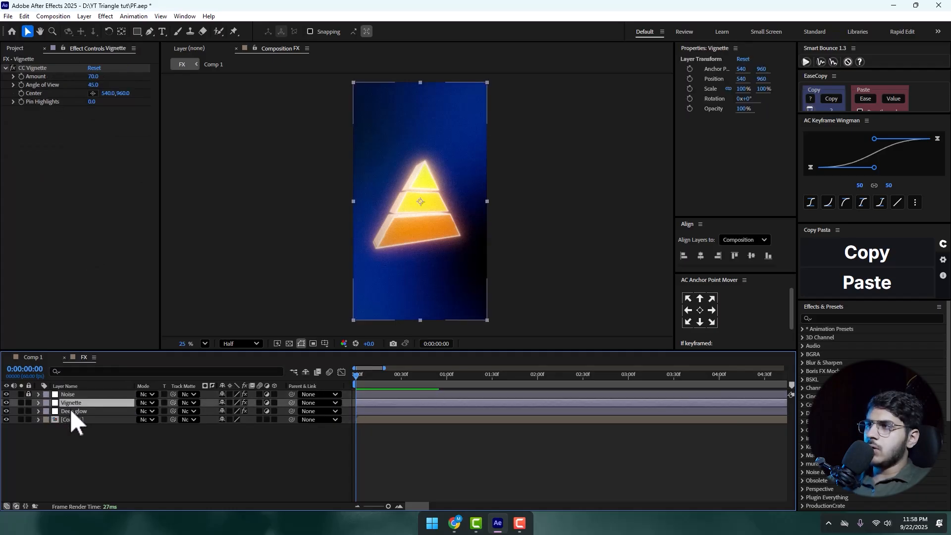
{"action": "mouse_move", "coordinate": [94, 76]}
{"action": "left_mouse_down"}
{"action": "mouse_move", "coordinate": [74, 76]}
{"action": "mouse_move", "coordinate": [94, 76]}
{"action": "left_mouse_up"}
{"action": "type", "text": "0"}
{"action": "key", "text": "Return"}
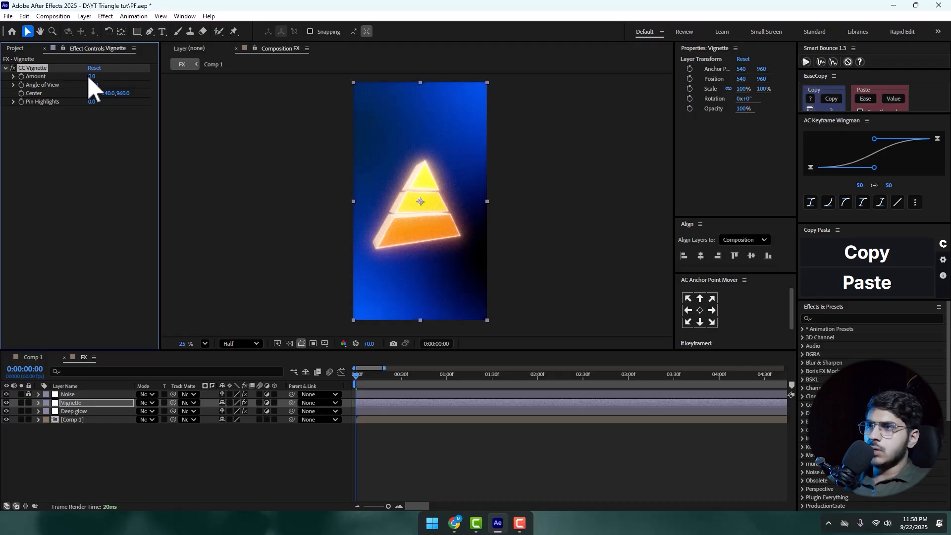
{"action": "key", "text": "period"}
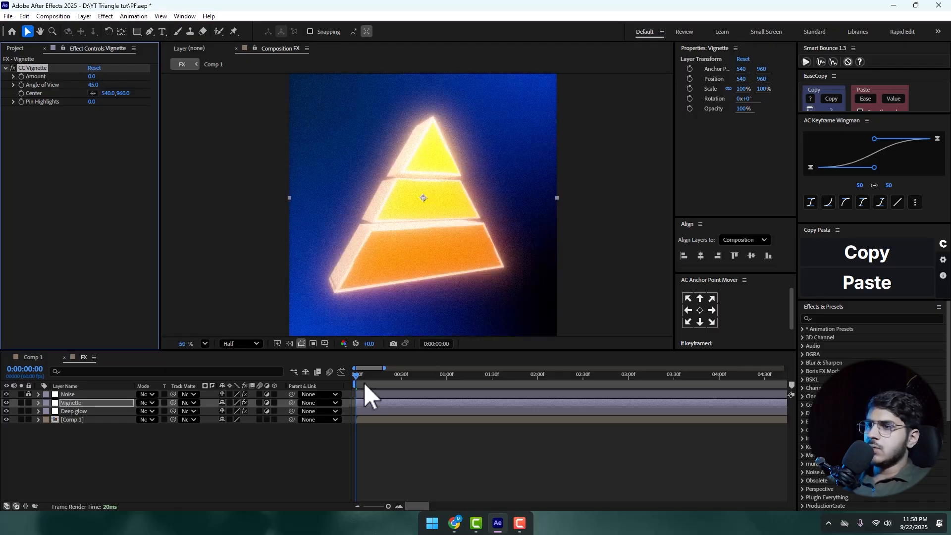
{"action": "left_click", "coordinate": [363, 379]}
{"action": "key", "text": "equal"}
{"action": "left_click_drag", "start_coordinate": [373, 379], "coordinate": [322, 377]}
{"action": "key", "text": "comma"}
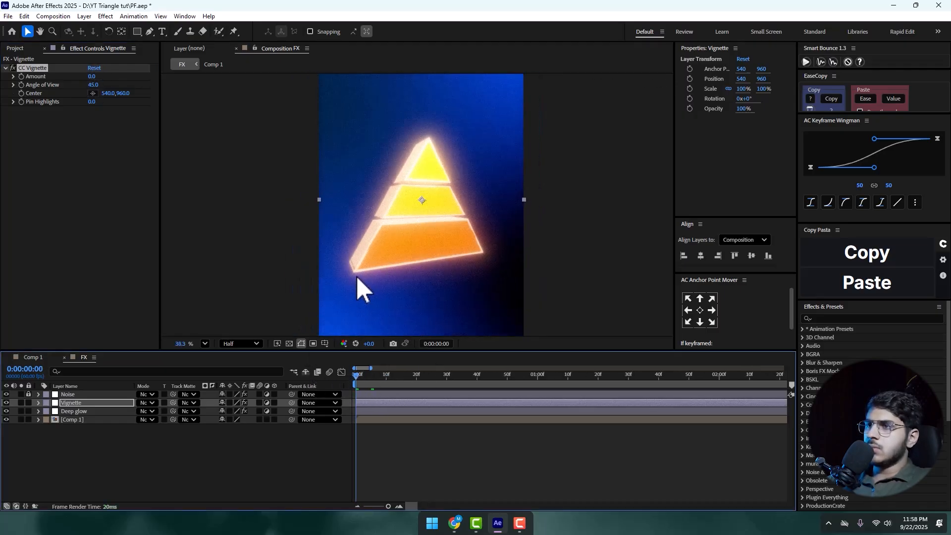
{"action": "left_click", "coordinate": [21, 76]}
{"action": "key", "text": "u"}
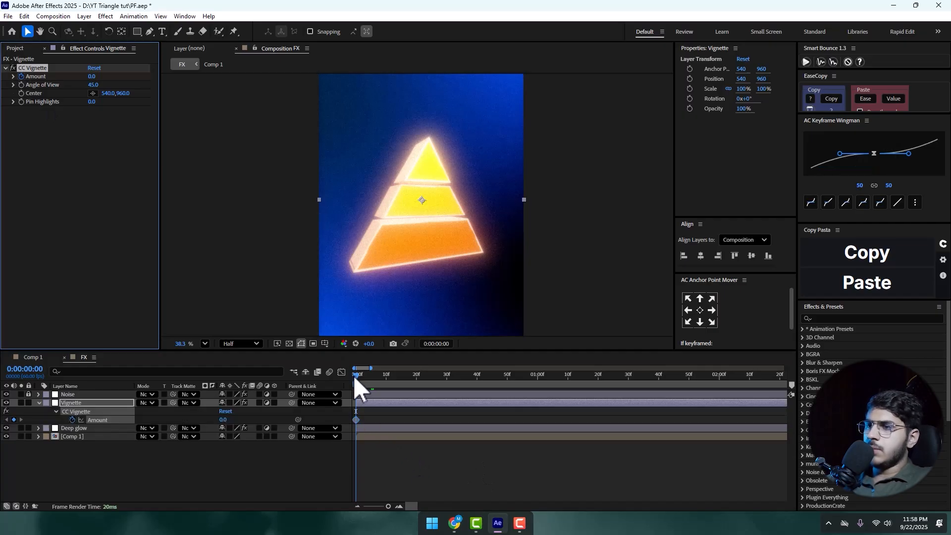
Keyframe a stronger vignette Amount and shift the two Amount keyframes to about frames 18 and 35, returning to the start of the timeline
{"action": "left_click_drag", "start_coordinate": [356, 374], "coordinate": [431, 381]}
{"action": "left_click_drag", "start_coordinate": [93, 76], "coordinate": [198, 91]}
{"action": "left_click_drag", "start_coordinate": [448, 416], "coordinate": [411, 421]}
{"action": "left_click", "coordinate": [473, 420]}
{"action": "left_click_drag", "start_coordinate": [486, 420], "coordinate": [462, 418]}
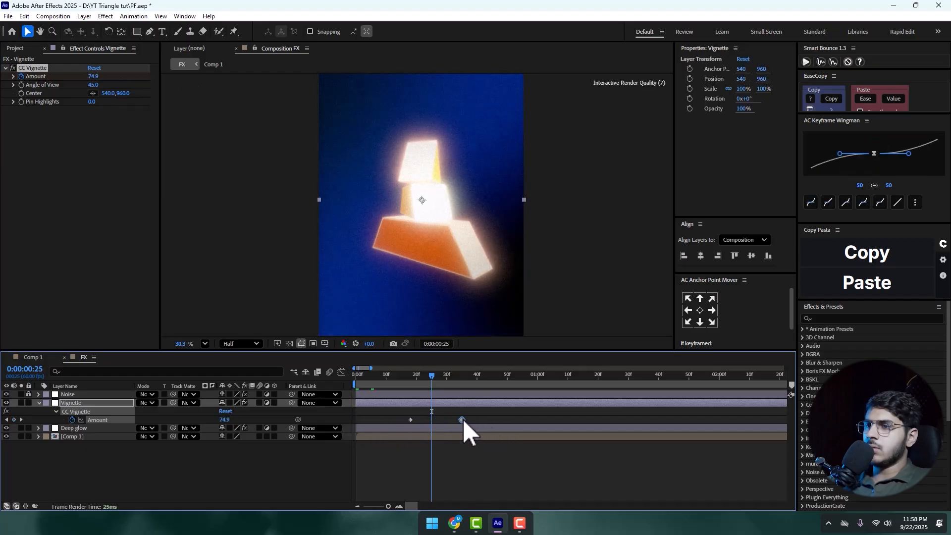
{"action": "left_click", "coordinate": [453, 410]}
{"action": "left_click_drag", "start_coordinate": [434, 381], "coordinate": [348, 415]}
Try raising the Deep Glow Exposure on the Deep glow layer, and reset the effect
{"action": "left_click", "coordinate": [74, 429]}
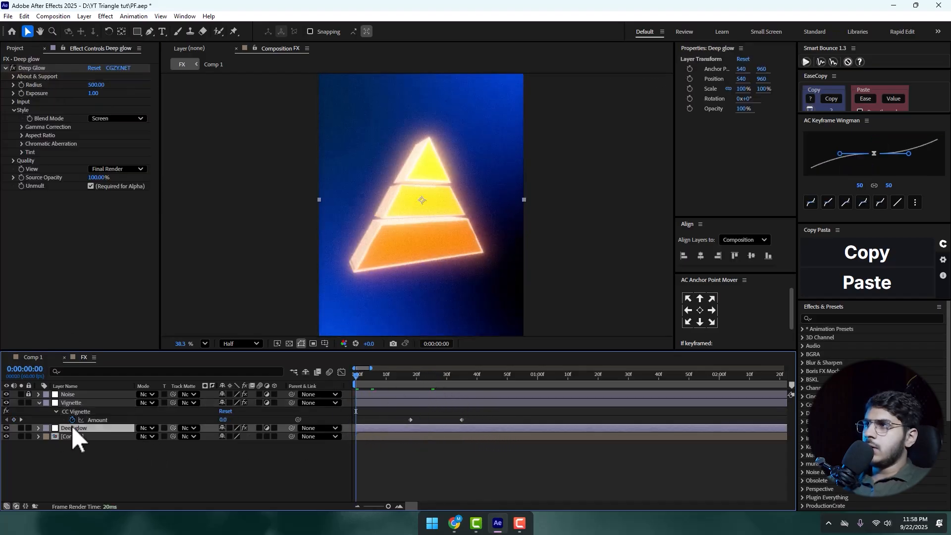
{"action": "left_click_drag", "start_coordinate": [87, 93], "coordinate": [99, 95]}
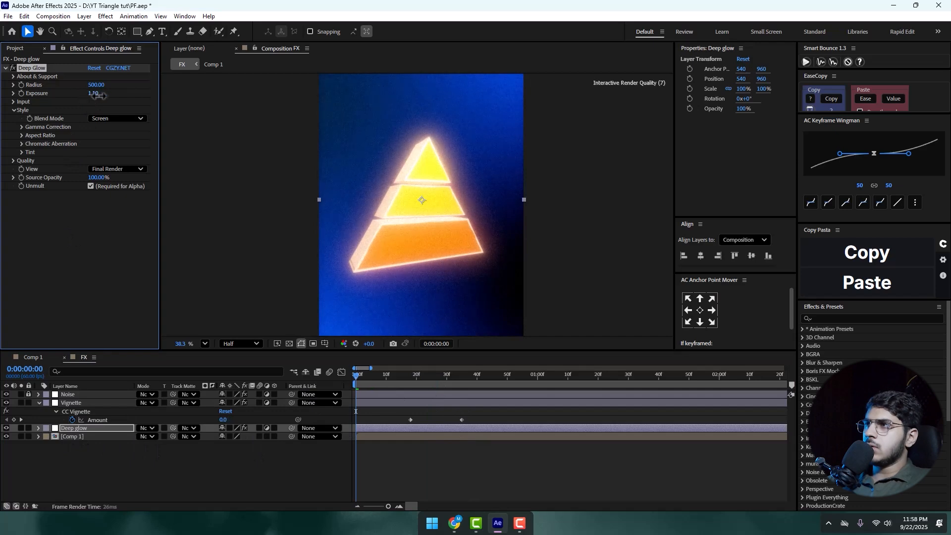
{"action": "left_click", "coordinate": [93, 68]}
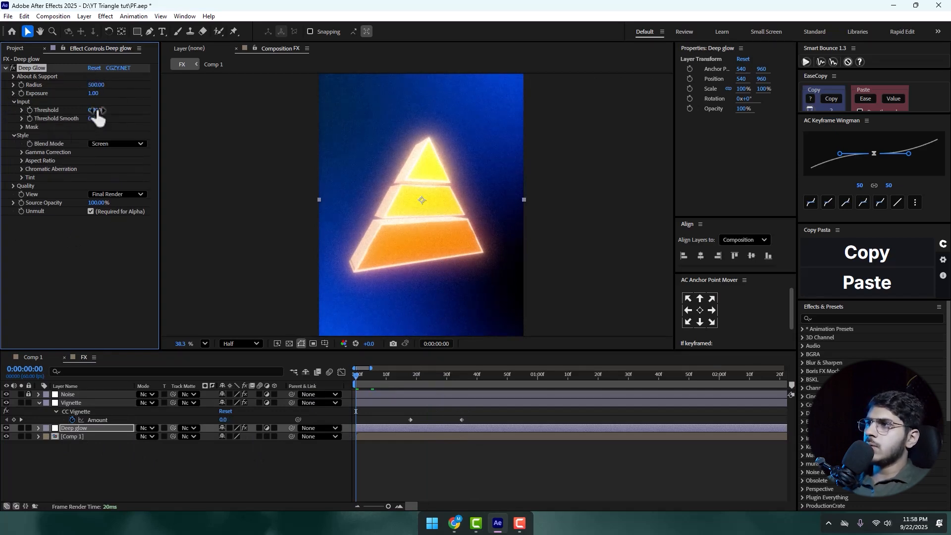
Set Deep Glow's Threshold Smooth to 11% and its Threshold to 0%, with a Threshold keyframe at 0:00:00:00
{"action": "left_click_drag", "start_coordinate": [95, 110], "coordinate": [110, 126]}
{"action": "left_click", "coordinate": [360, 378]}
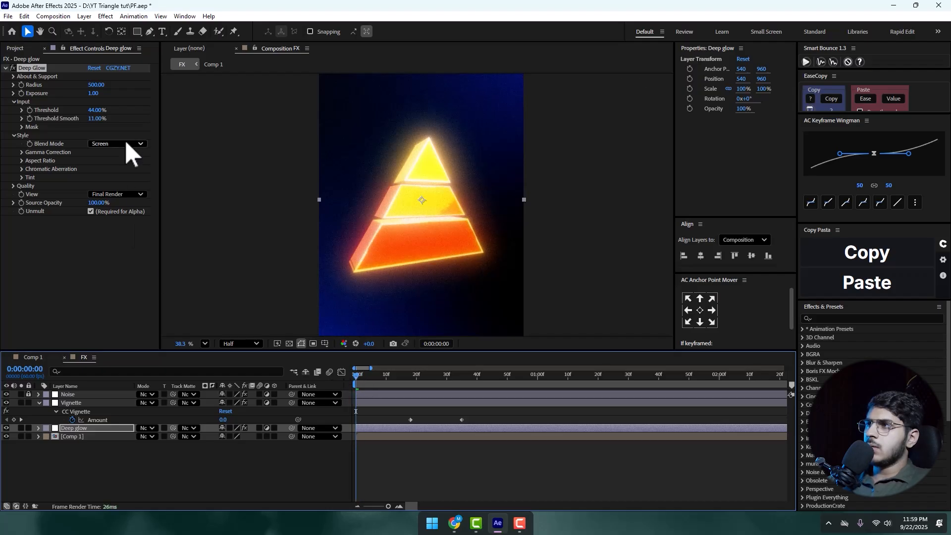
{"action": "left_click", "coordinate": [97, 111]}
{"action": "type", "text": "0"}
{"action": "key", "text": "Return"}
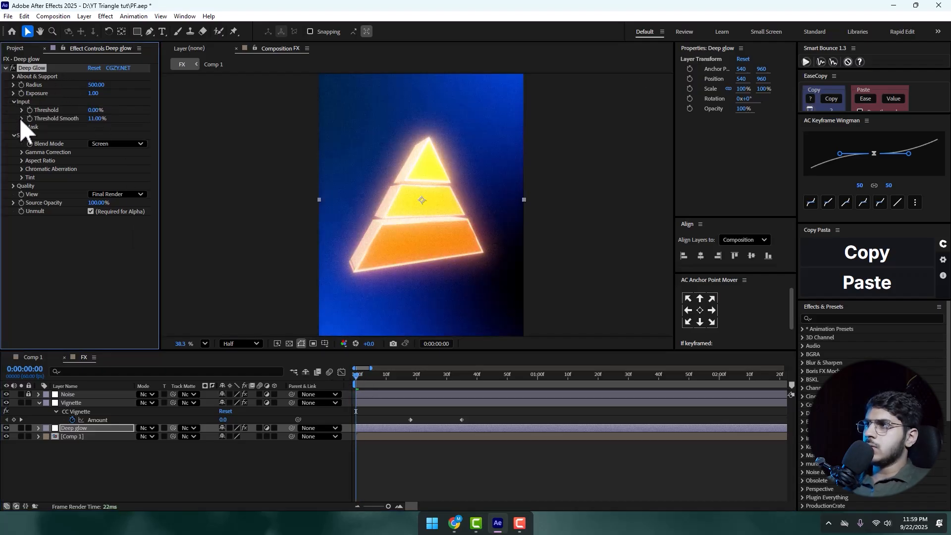
{"action": "key", "text": "u"}
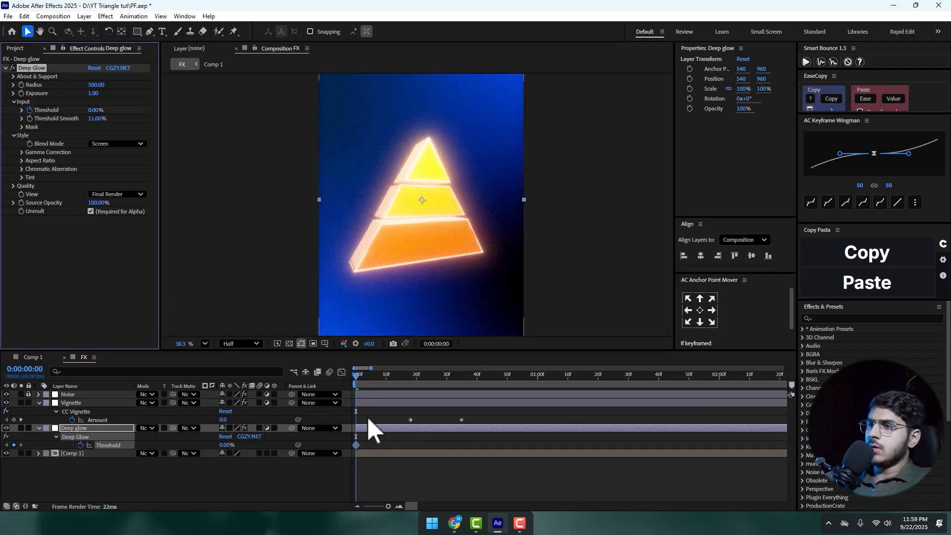
Move the first Deep Glow Threshold keyframe to about frame 3, keyframe Threshold at 96% at 0:00:00:24, and preview from the start
{"action": "left_click_drag", "start_coordinate": [354, 381], "coordinate": [400, 383]}
{"action": "key", "text": "space"}
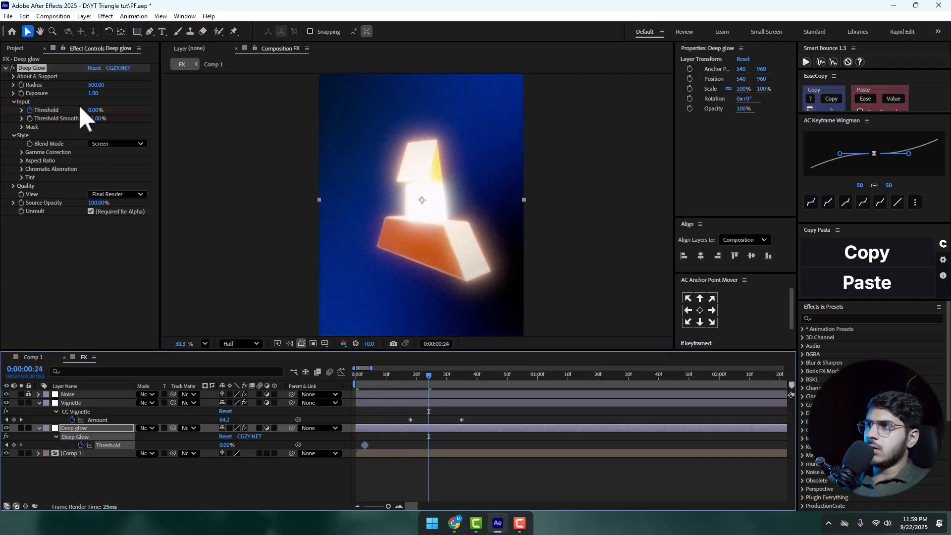
{"action": "left_click_drag", "start_coordinate": [97, 110], "coordinate": [145, 106]}
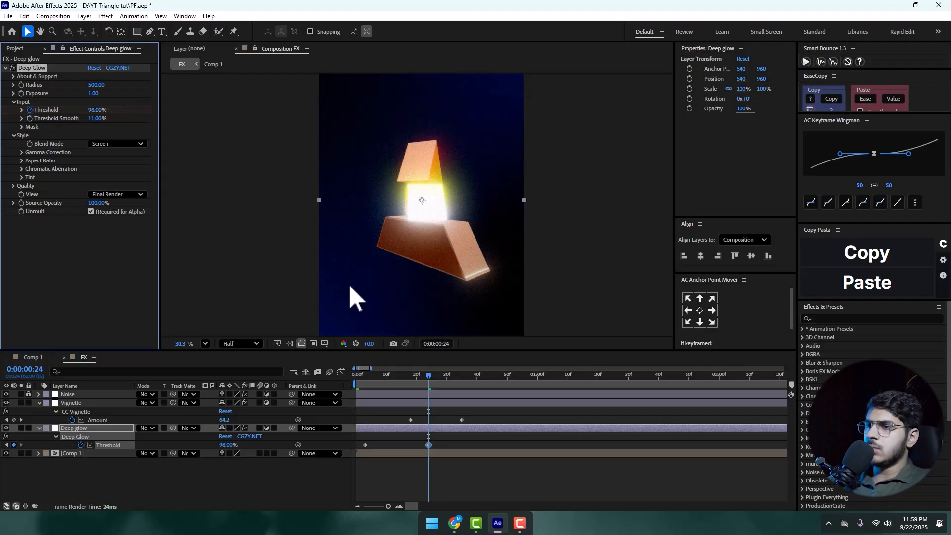
{"action": "left_click_drag", "start_coordinate": [431, 375], "coordinate": [346, 385]}
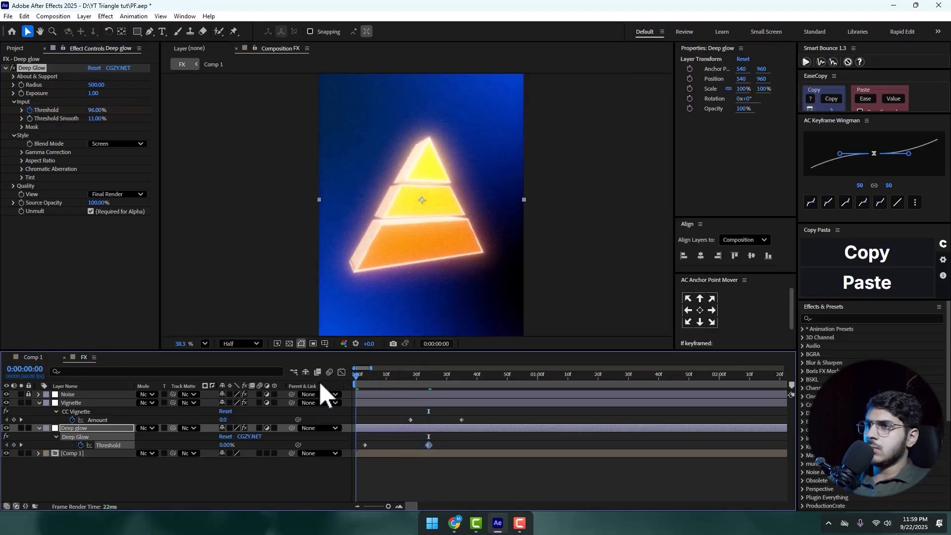
{"action": "key", "text": "space"}
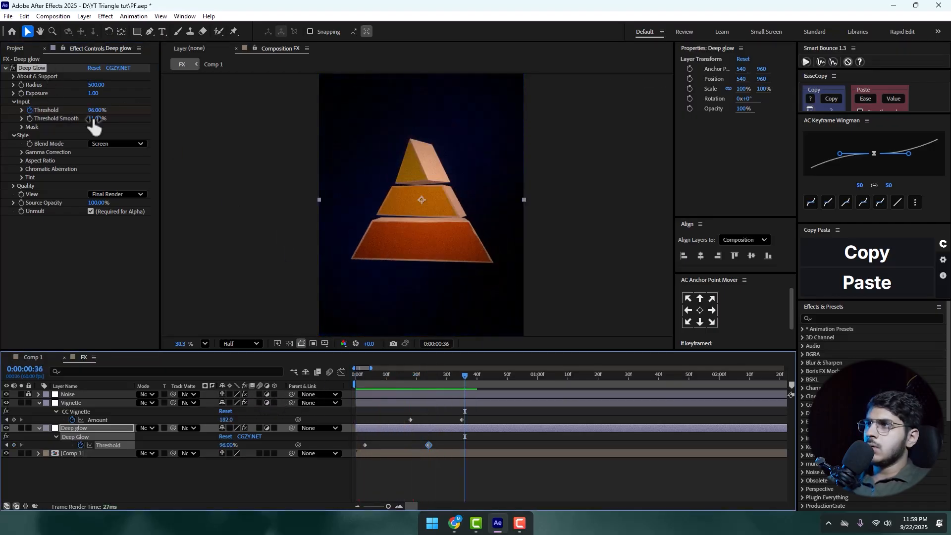
Set Deep Glow's Threshold Smooth to 65% and play the animation from the start
{"action": "left_click_drag", "start_coordinate": [97, 119], "coordinate": [119, 116]}
{"action": "key", "text": "space"}
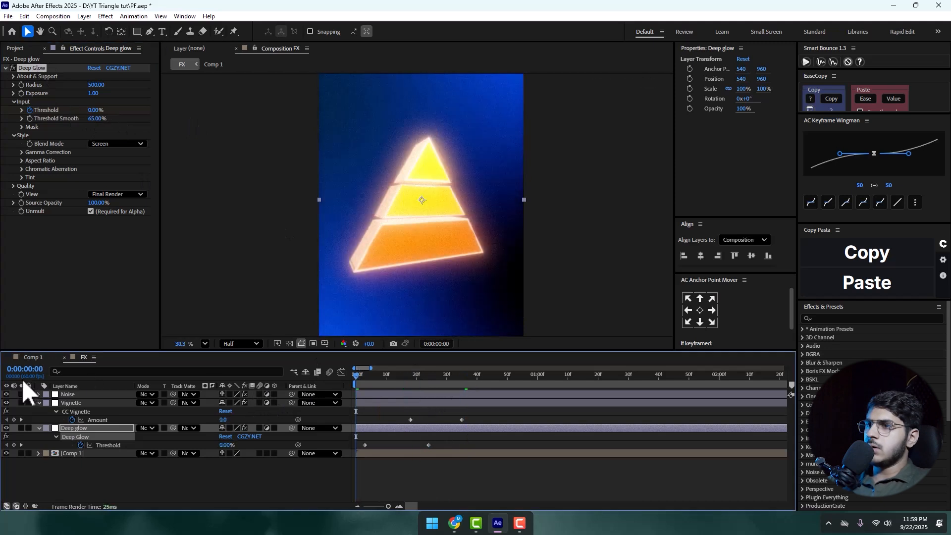
{"action": "key", "text": "space"}
{"action": "scroll", "coordinate": [328, 212], "scroll_direction": "down", "scroll_amount": 2}
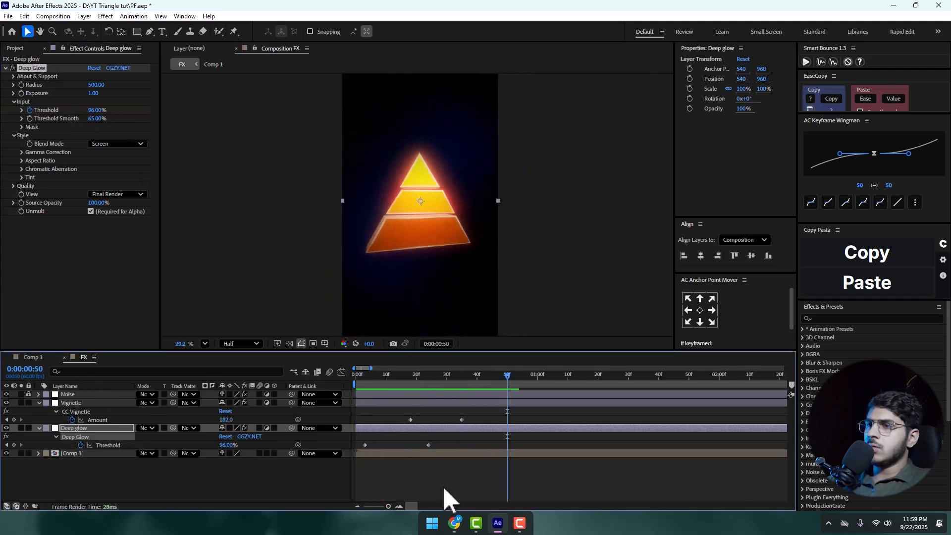
Retime the two Threshold keyframes to 0:00:00:00 and about frame 18, returning to the start of the timeline
{"action": "left_click_drag", "start_coordinate": [429, 445], "coordinate": [423, 444]}
{"action": "left_click_drag", "start_coordinate": [363, 445], "coordinate": [356, 445]}
{"action": "key", "text": "Home"}
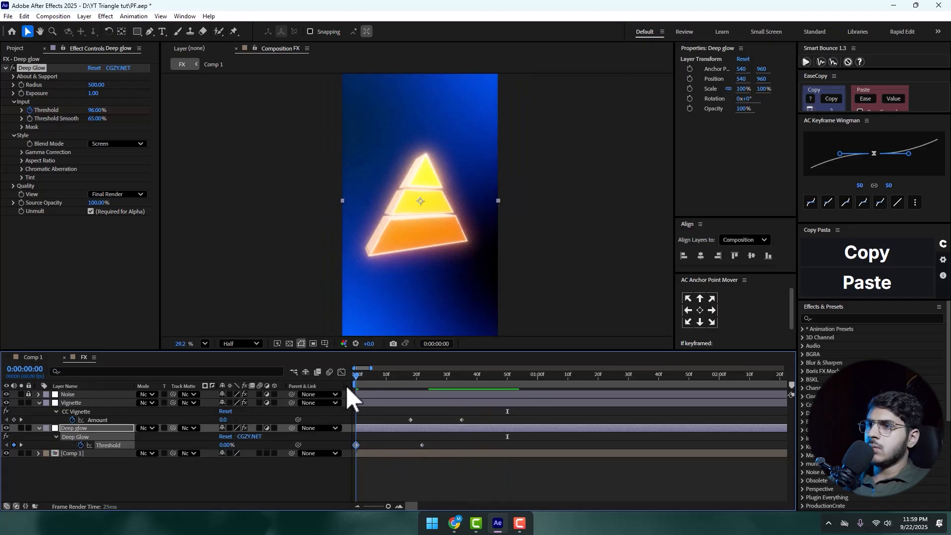
{"action": "left_click_drag", "start_coordinate": [424, 444], "coordinate": [412, 445]}
{"action": "mouse_move", "coordinate": [357, 377]}
{"action": "left_mouse_down"}
{"action": "mouse_move", "coordinate": [372, 381]}
{"action": "mouse_move", "coordinate": [346, 382]}
{"action": "left_mouse_up"}
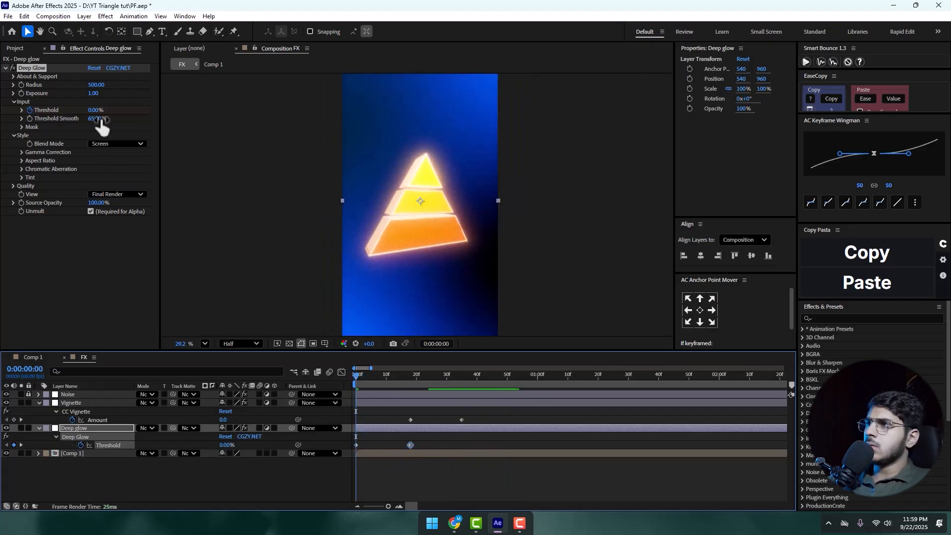
Set the Deep Glow Threshold at 0:00:00:00 to 61% and preview the animation from the start
{"action": "left_click_drag", "start_coordinate": [97, 109], "coordinate": [123, 109]}
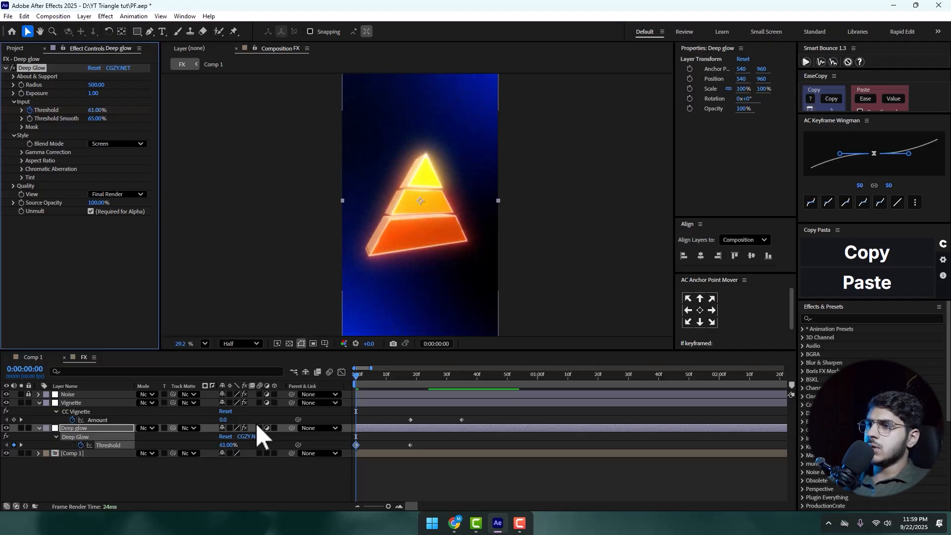
{"action": "key", "text": "space"}
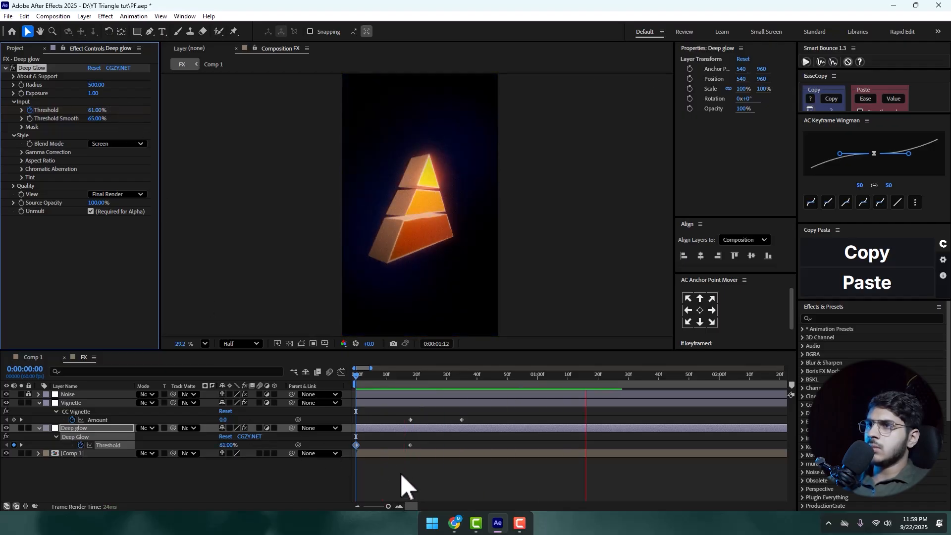
{"action": "key", "text": "space"}
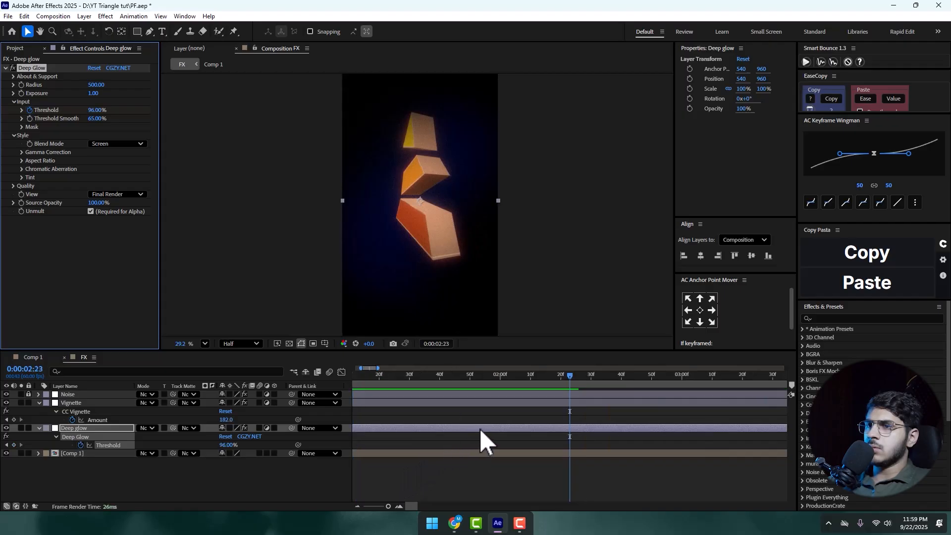
{"action": "scroll", "coordinate": [483, 424], "scroll_direction": "down", "scroll_amount": 3}
{"action": "scroll", "coordinate": [424, 208], "scroll_direction": "down", "scroll_amount": 1}
{"action": "left_click_drag", "start_coordinate": [408, 376], "coordinate": [307, 386]}
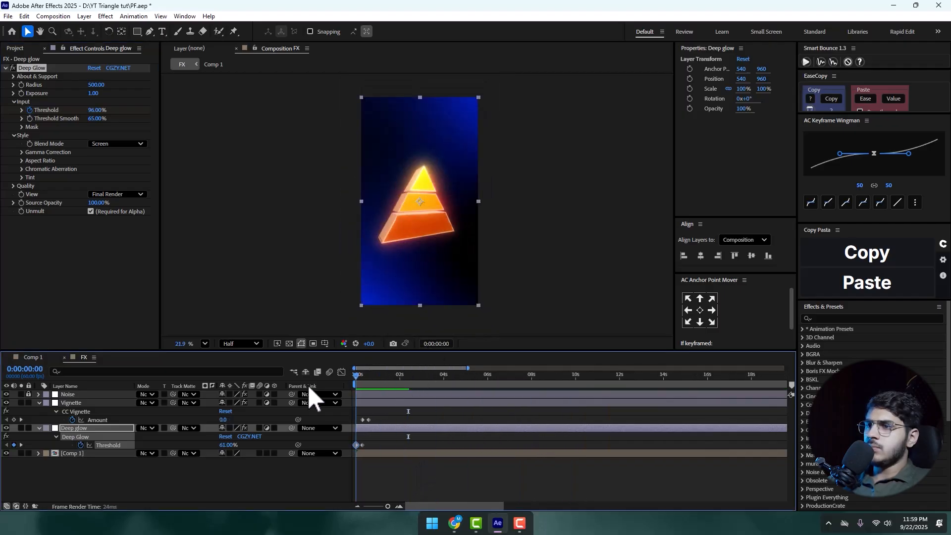
{"action": "scroll", "coordinate": [361, 393], "scroll_direction": "up", "scroll_amount": 2}
{"action": "key", "text": "space"}
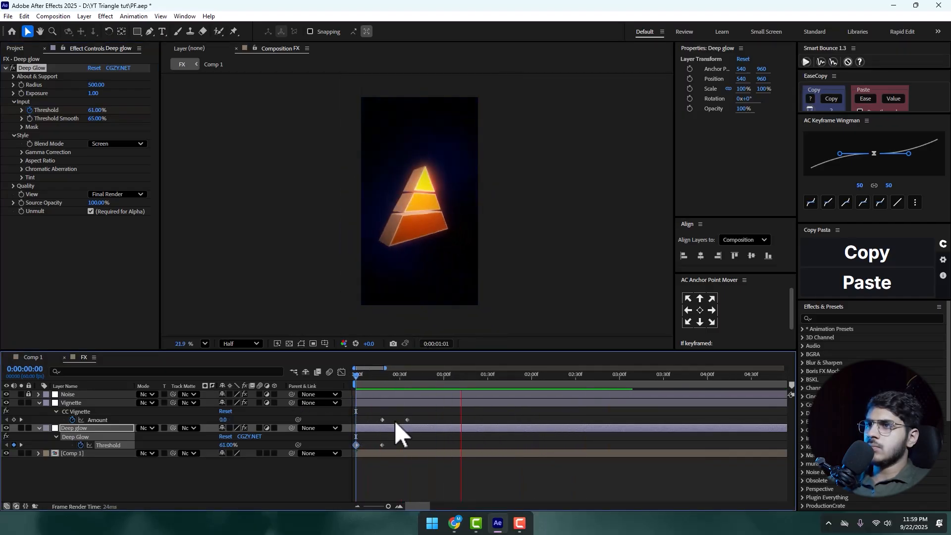
{"action": "key", "text": "space"}
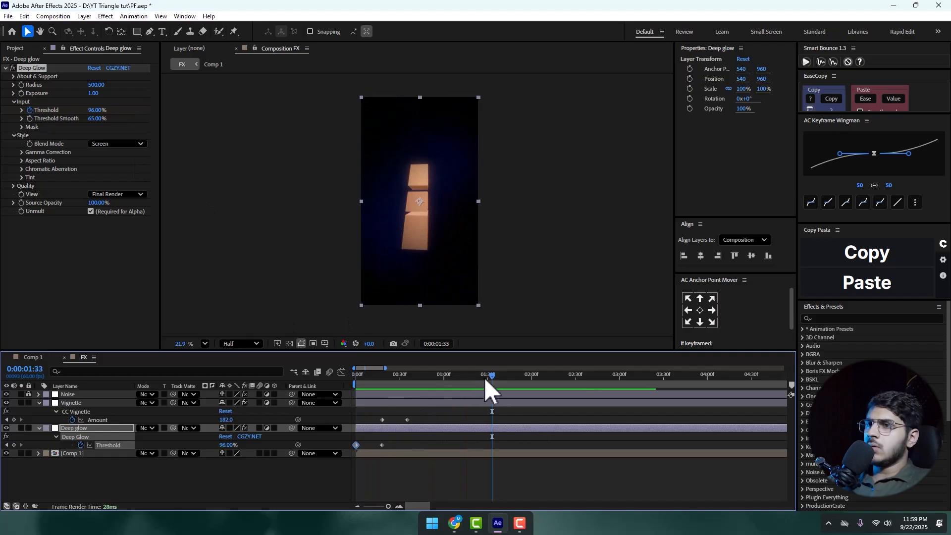
Keyframe Deep Glow's Exposure at 1.00 at 0:00:02:41 and at 0.45 at 0:00:03:31
{"action": "left_click_drag", "start_coordinate": [485, 378], "coordinate": [665, 391]}
{"action": "left_click", "coordinate": [21, 93]}
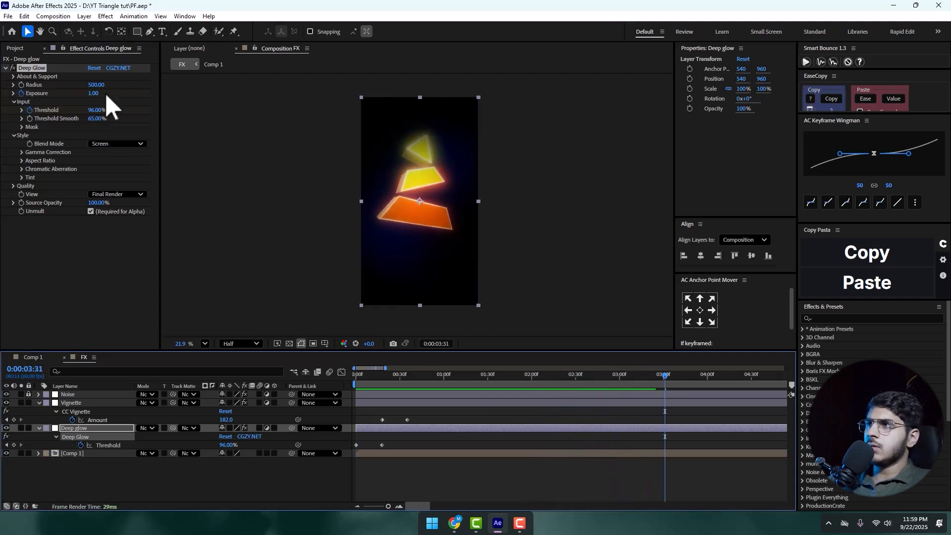
{"action": "left_click_drag", "start_coordinate": [92, 93], "coordinate": [89, 93]}
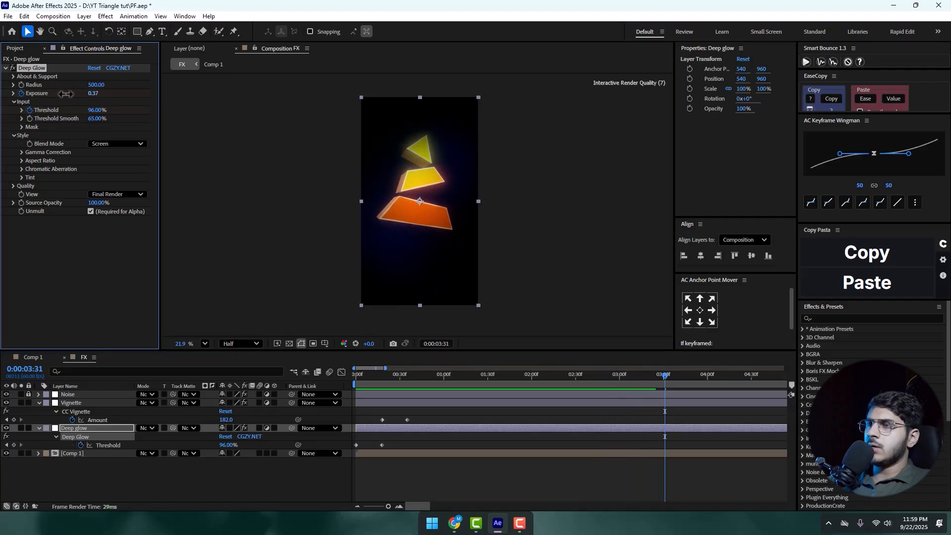
{"action": "key", "text": "ctrl+z"}
{"action": "left_click", "coordinate": [590, 378]}
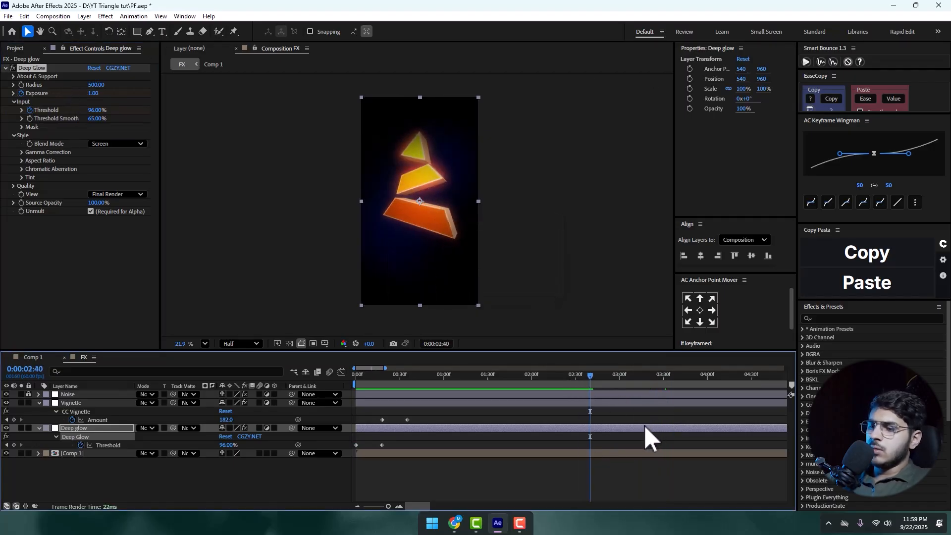
{"action": "key", "text": "u"}
{"action": "scroll", "coordinate": [619, 416], "scroll_direction": "up", "scroll_amount": 2}
{"action": "key", "text": "j"}
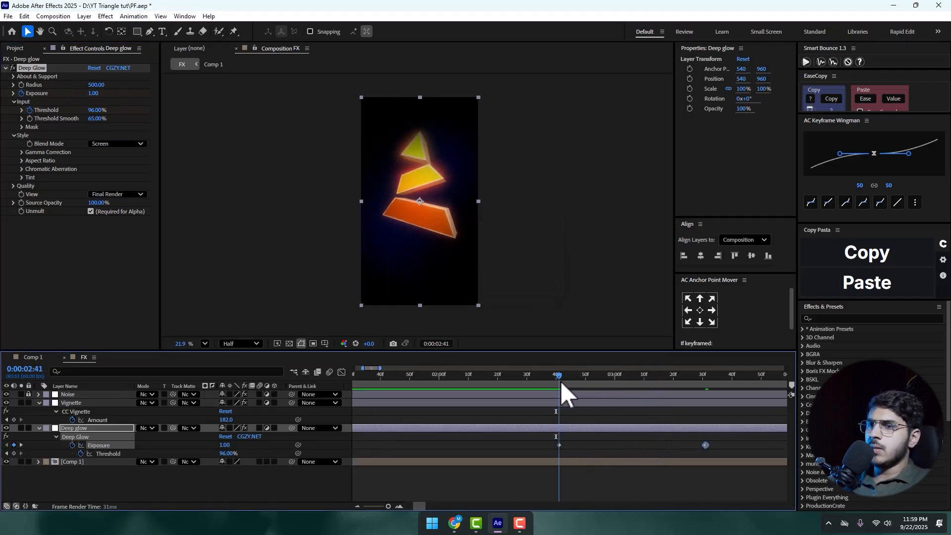
Hold the Vignette Amount with a keyframe at 0:00:02:41, lower it to 14 at 0:00:03:31, and preview from the start
{"action": "left_click", "coordinate": [14, 419]}
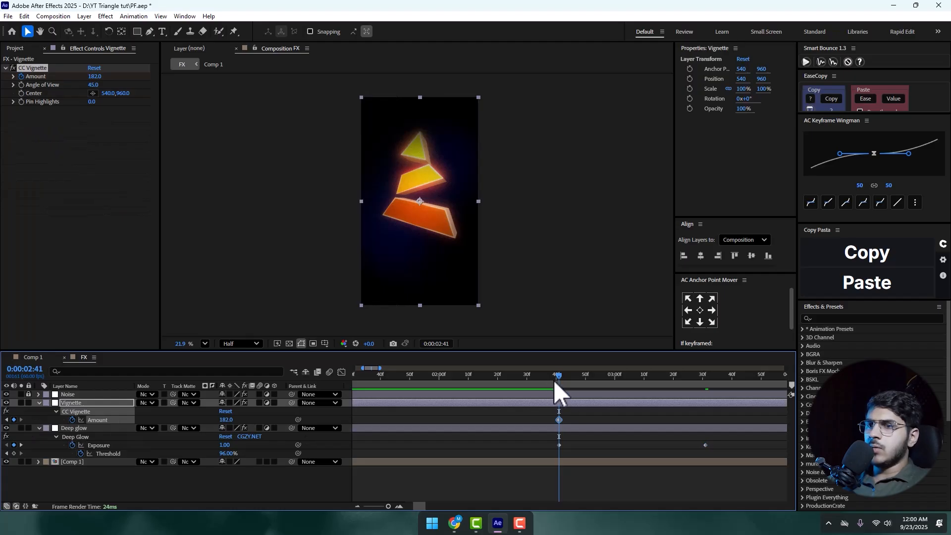
{"action": "left_click_drag", "start_coordinate": [559, 391], "coordinate": [706, 389]}
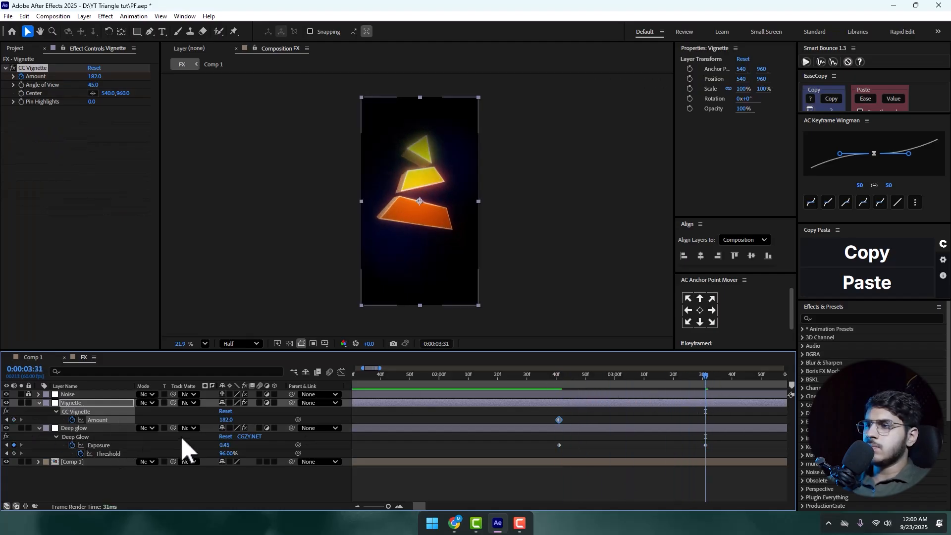
{"action": "left_click_drag", "start_coordinate": [226, 420], "coordinate": [146, 425]}
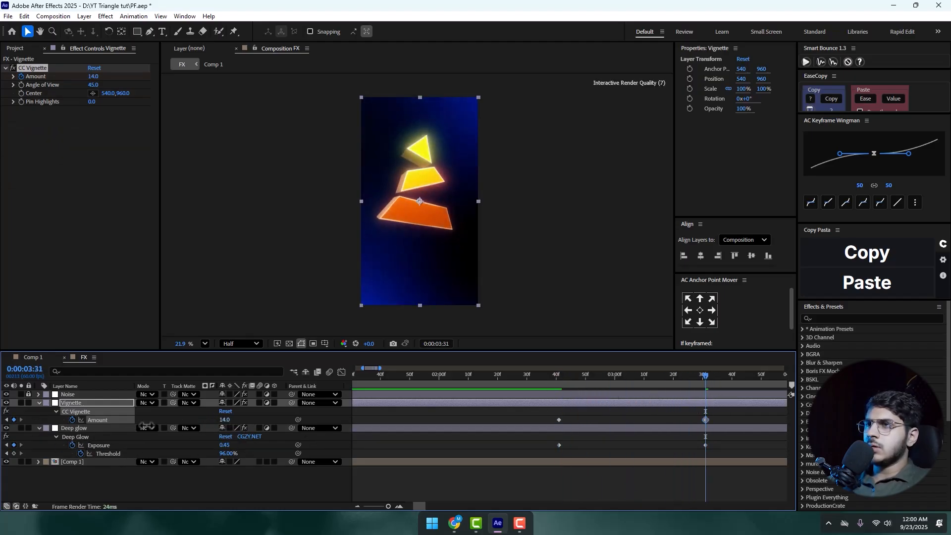
{"action": "key", "text": "minus"}
{"action": "key", "text": "minus"}
{"action": "left_click_drag", "start_coordinate": [551, 382], "coordinate": [268, 398]}
{"action": "key", "text": "space"}
{"action": "key", "text": "space"}
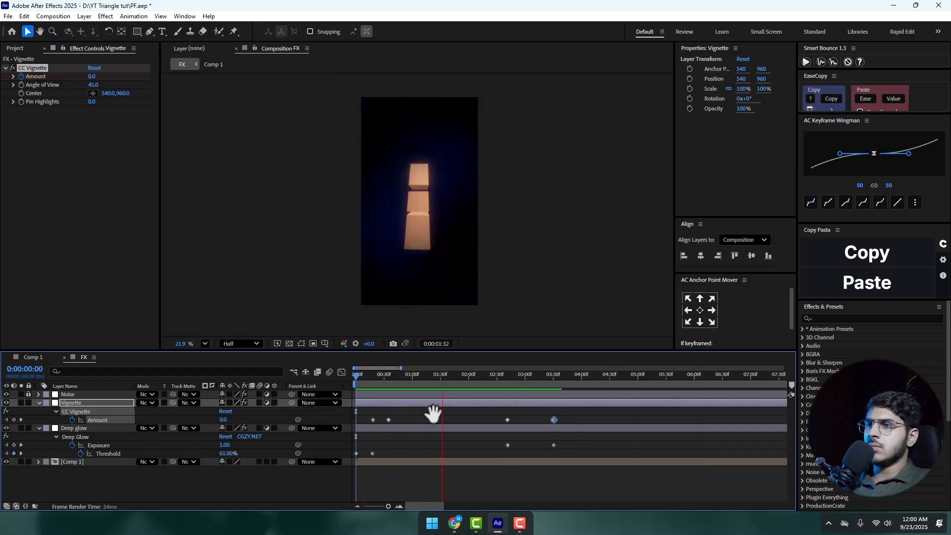
Move the first Vignette Amount keyframe to about frame 2 and preview the opening of the animation before and after
{"action": "left_click_drag", "start_coordinate": [377, 383], "coordinate": [349, 389]}
{"action": "key", "text": "equal"}
{"action": "key", "text": "equal"}
{"action": "key", "text": "space"}
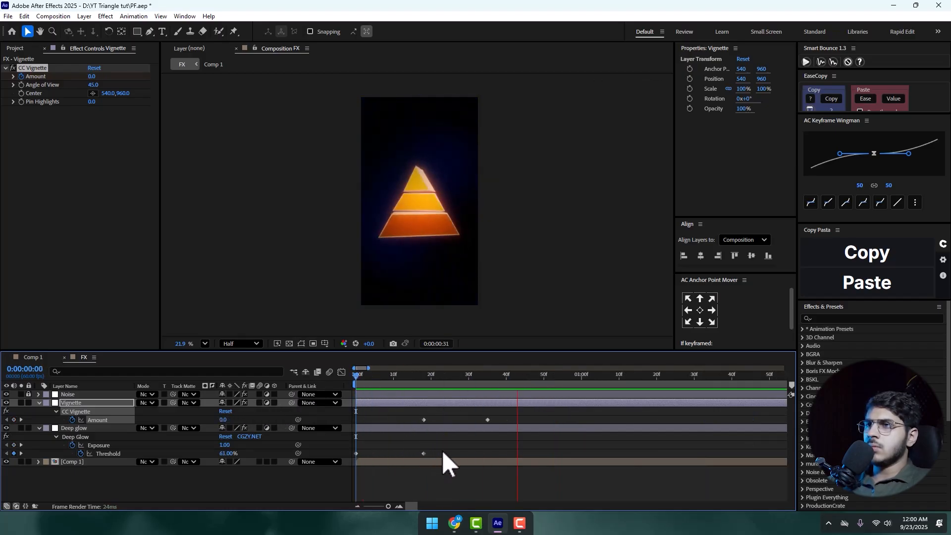
{"action": "key", "text": "space"}
{"action": "left_click_drag", "start_coordinate": [424, 419], "coordinate": [366, 420]}
{"action": "key", "text": "space"}
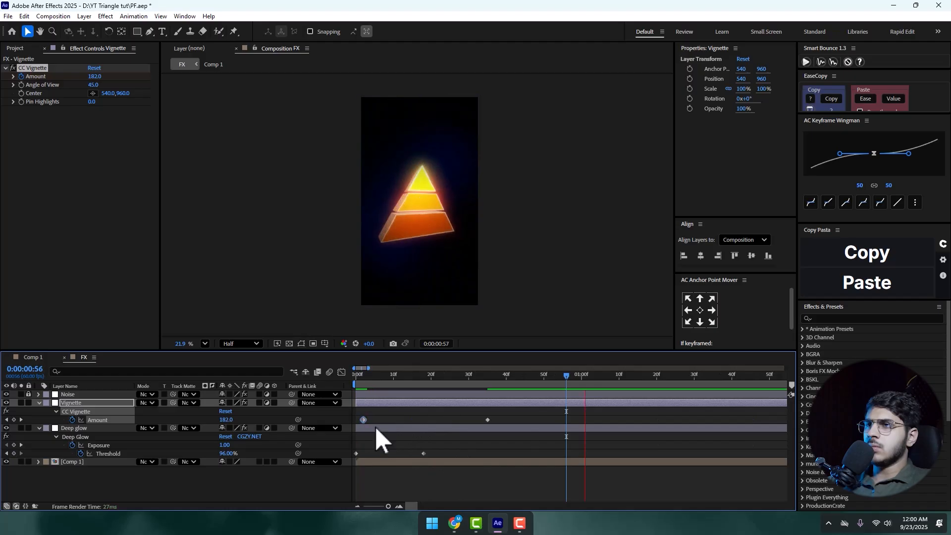
{"action": "key", "text": "space"}
{"action": "left_click_drag", "start_coordinate": [397, 380], "coordinate": [206, 384]}
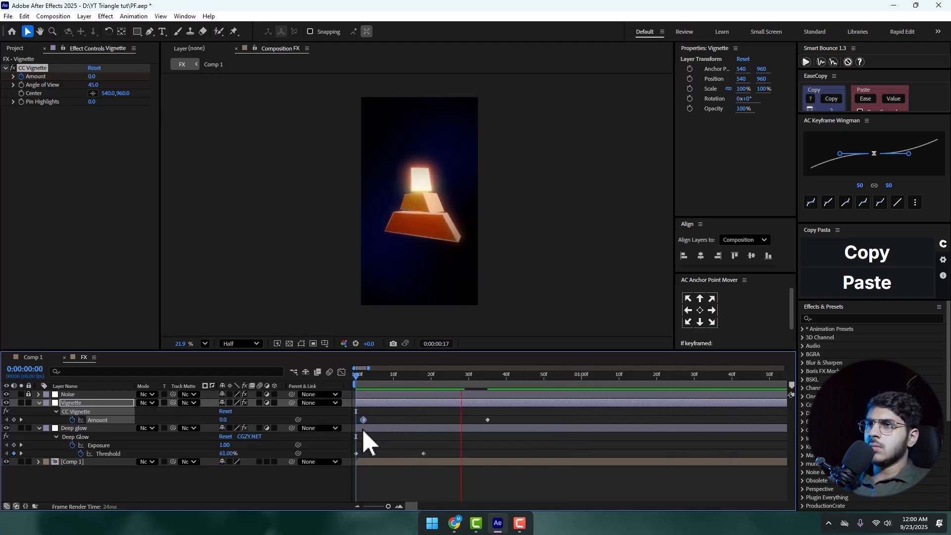
{"action": "key", "text": "space"}
Move the second Vignette Amount keyframe to about 0:00:01:22 and preview the slower darkening from the start
{"action": "left_click_drag", "start_coordinate": [487, 420], "coordinate": [663, 420]}
{"action": "left_click_drag", "start_coordinate": [491, 379], "coordinate": [266, 414]}
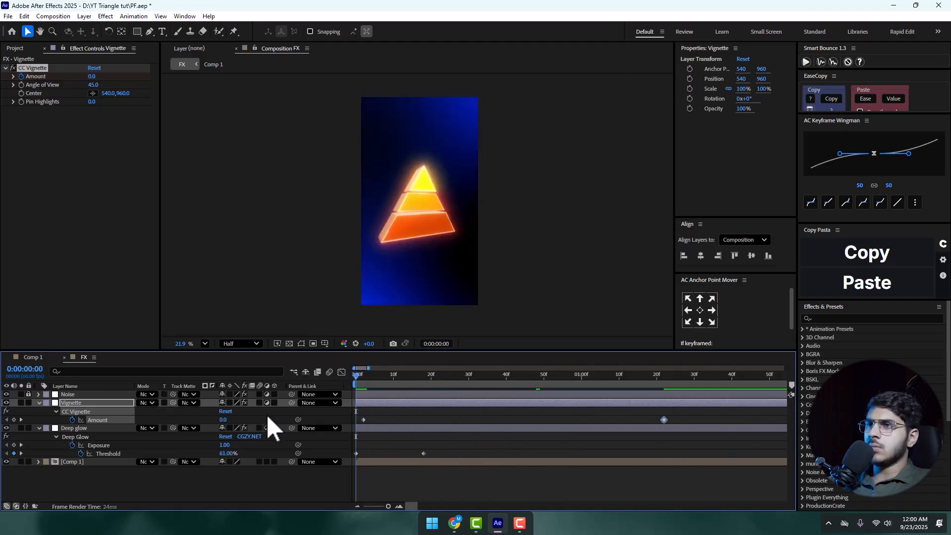
{"action": "key", "text": "space"}
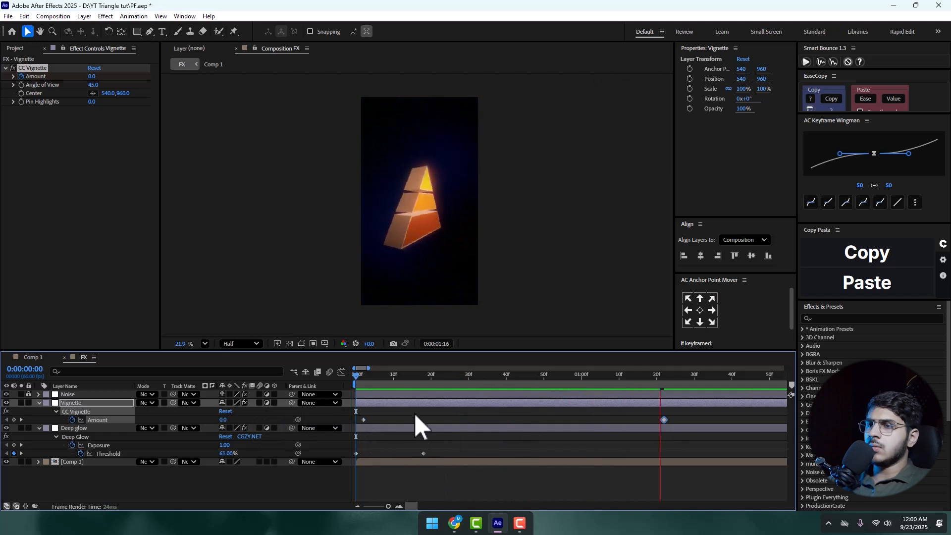
{"action": "key", "text": "space"}
Replay the opening, move the second Deep Glow Threshold keyframe to about frame 36, and preview the result
{"action": "left_click_drag", "start_coordinate": [396, 380], "coordinate": [292, 386]}
{"action": "key", "text": "space"}
{"action": "key", "text": "space"}
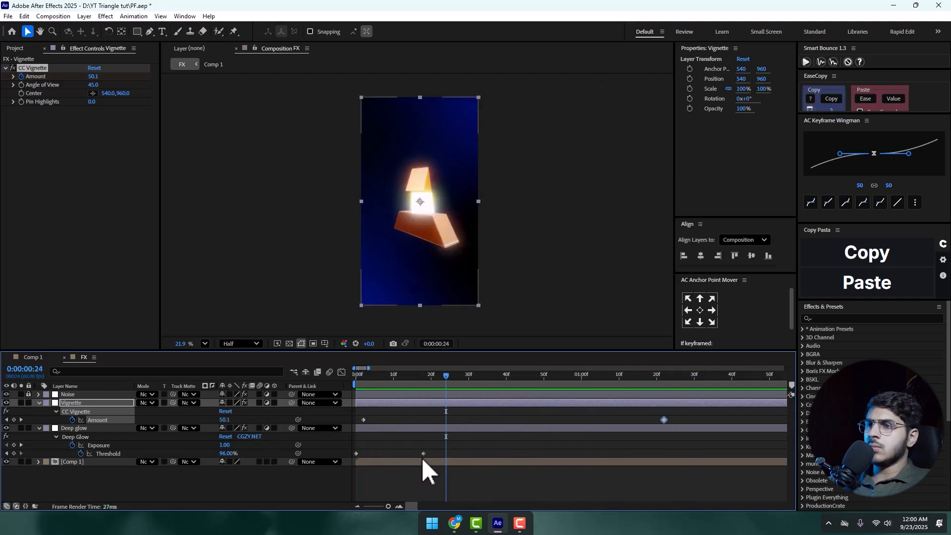
{"action": "left_click_drag", "start_coordinate": [424, 454], "coordinate": [491, 453]}
{"action": "key", "text": "space"}
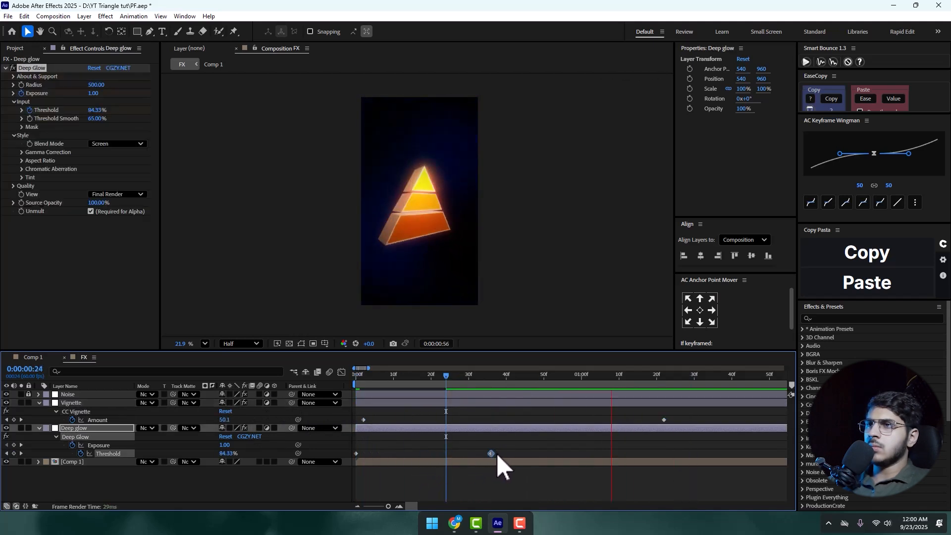